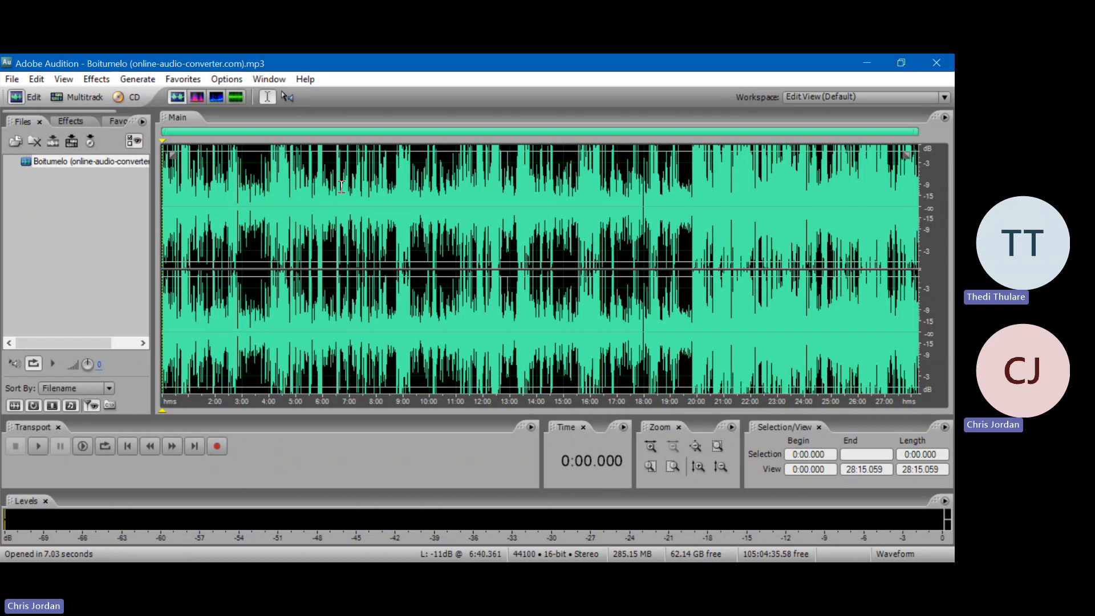
{"action": "left_click", "coordinate": [495, 245]}
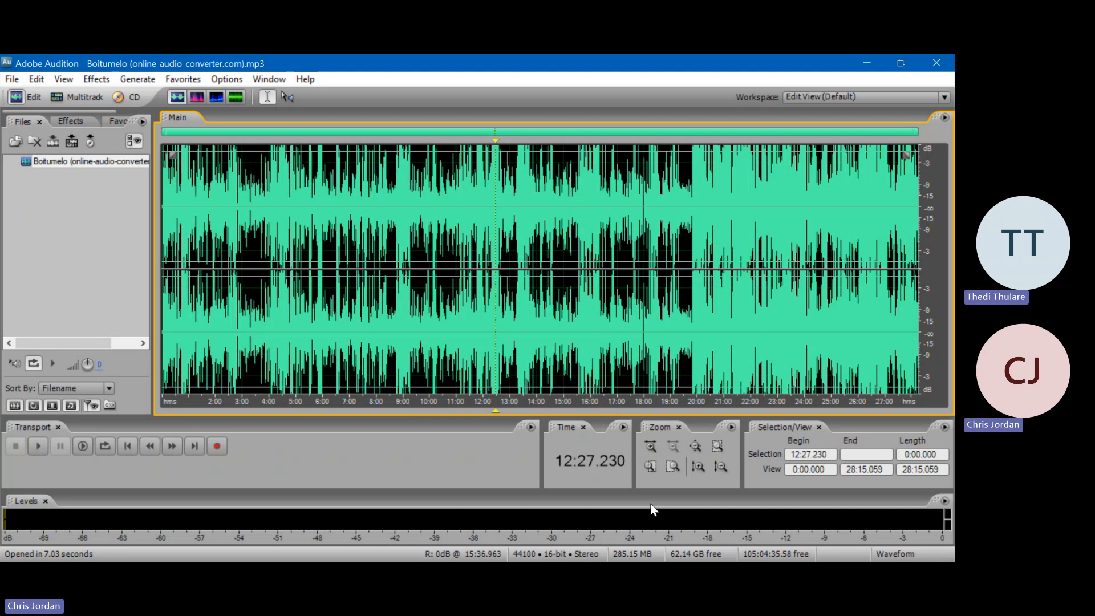
{"action": "left_click", "coordinate": [448, 318]}
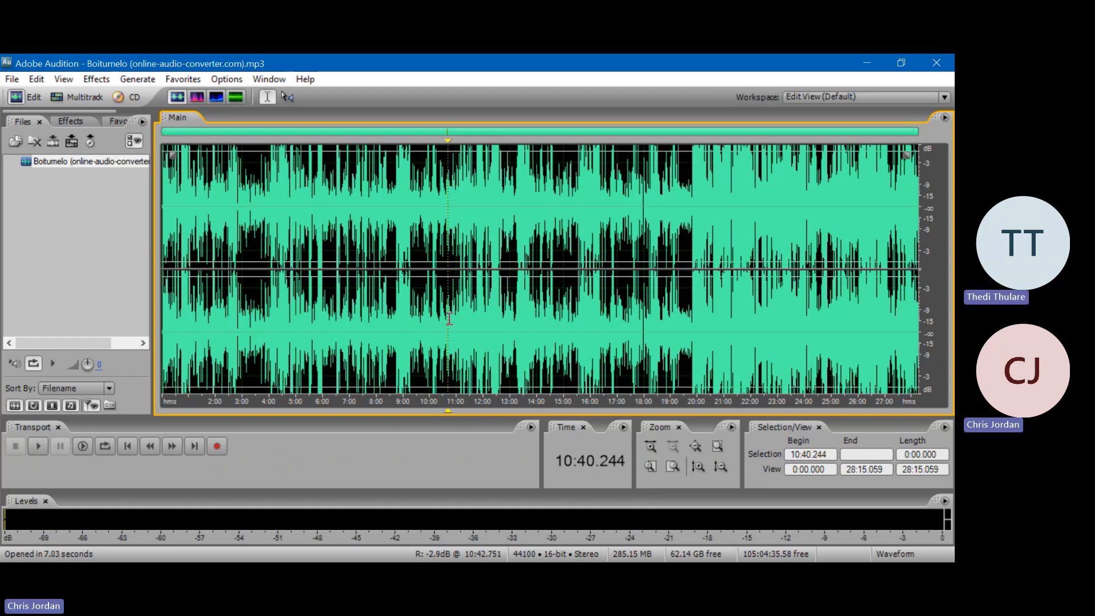
{"action": "key", "text": "alt+Tab"}
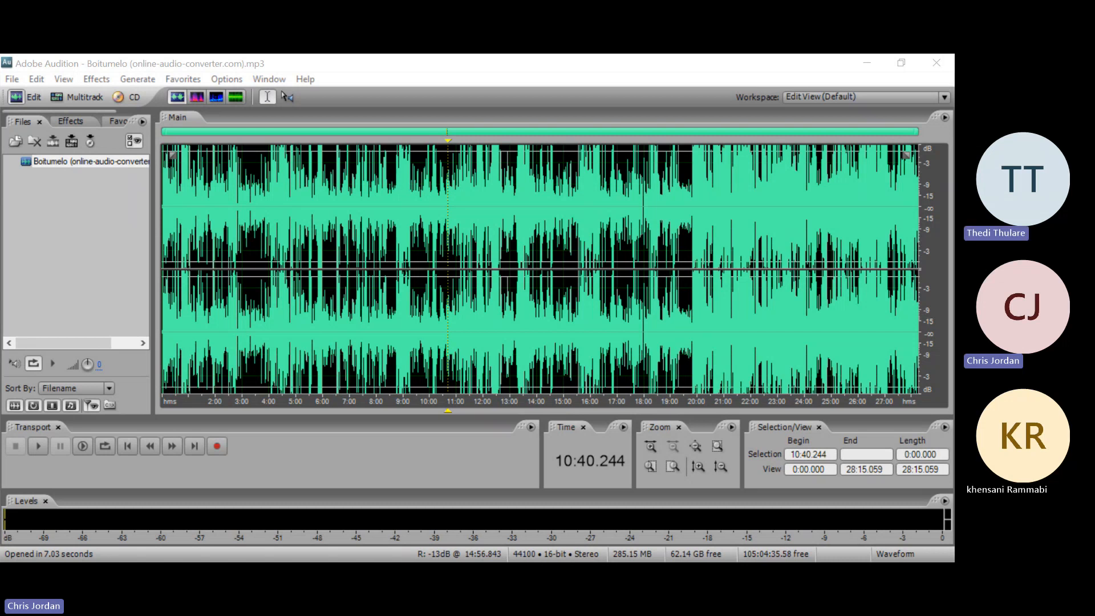
{"action": "key", "text": "alt+Tab"}
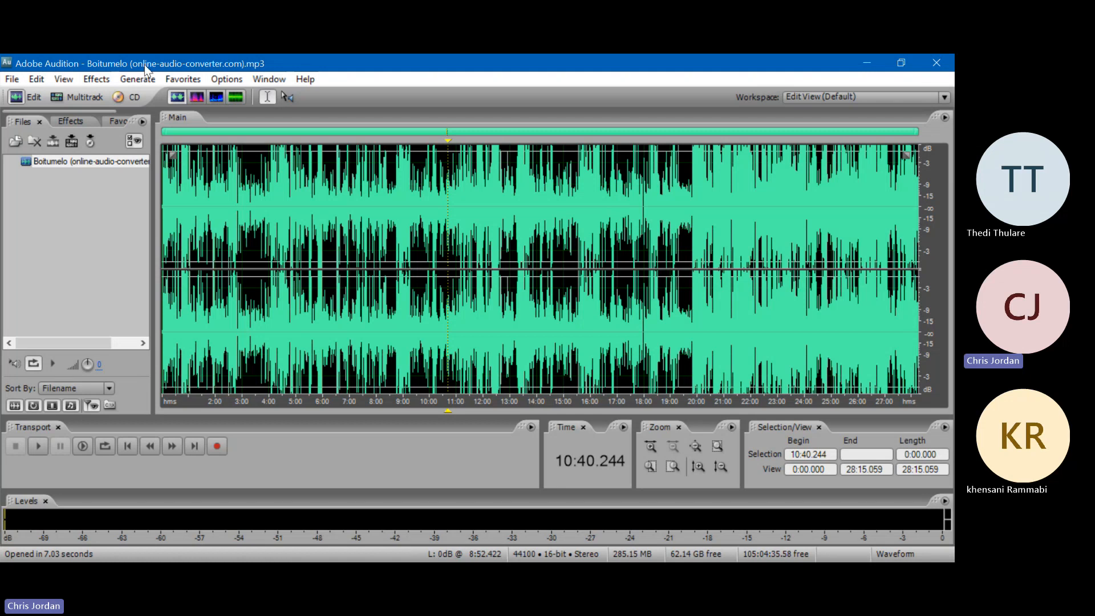
- Play a few seconds of the recording from 20:00.000, then stop playback
{"action": "left_click", "coordinate": [696, 251]}
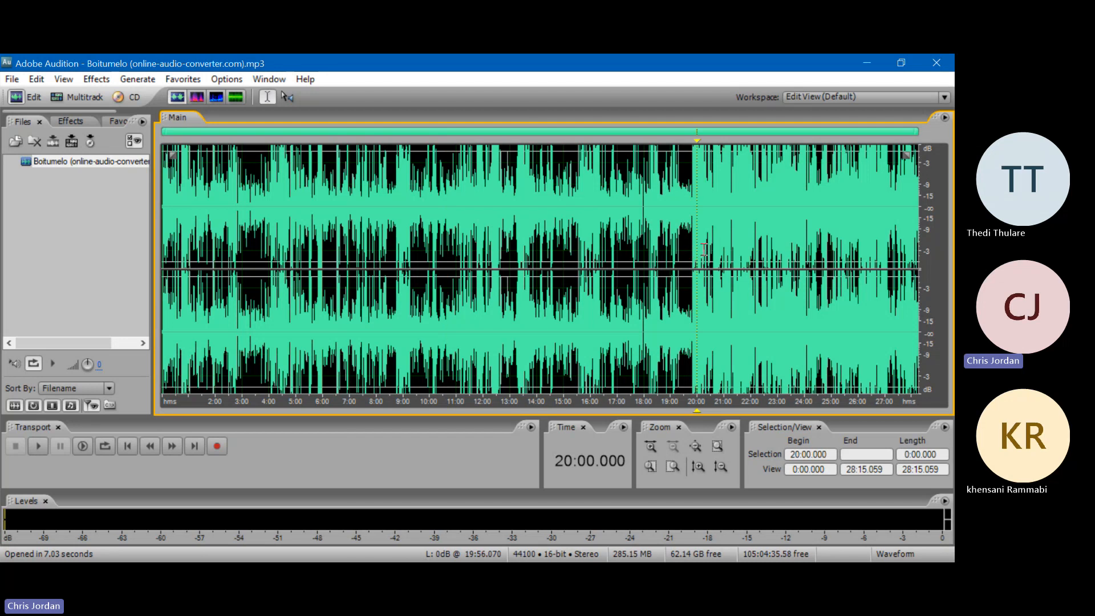
{"action": "key", "text": "space"}
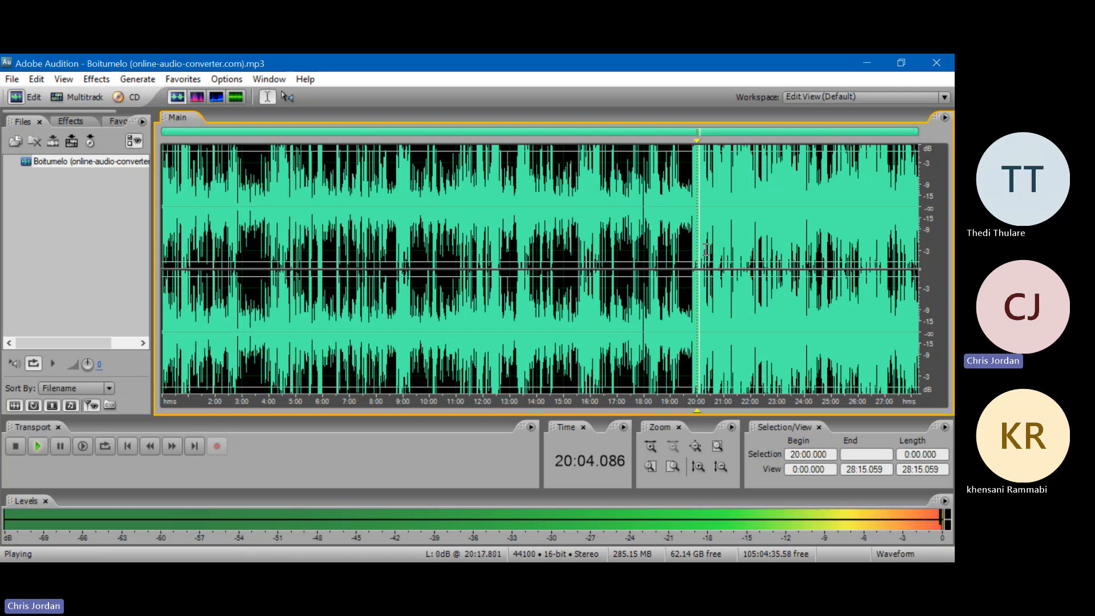
{"action": "key", "text": "space"}
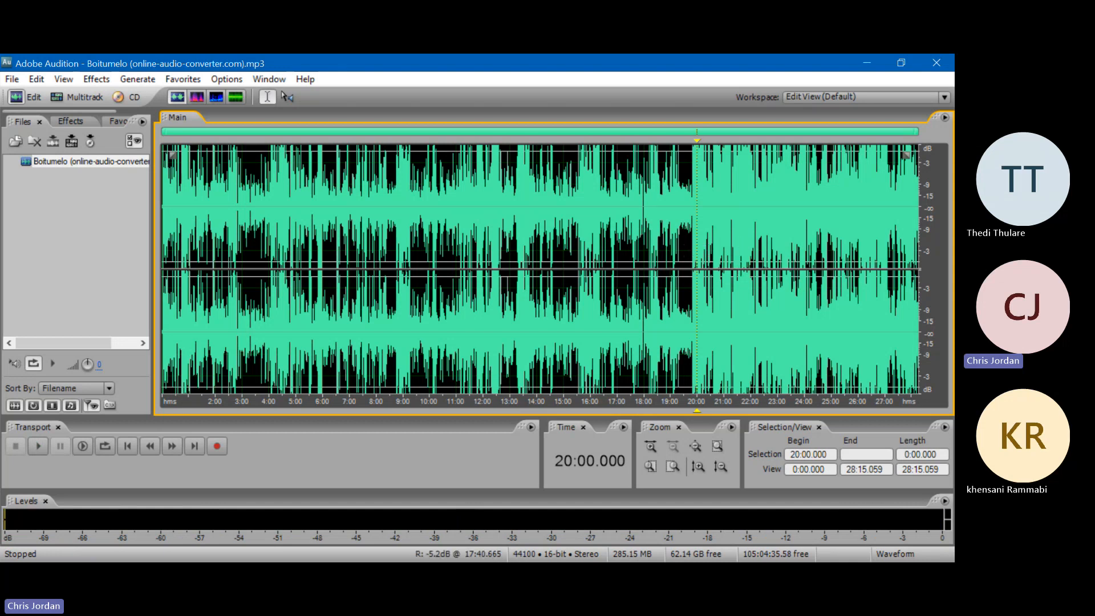
{"action": "key", "text": "alt+Tab"}
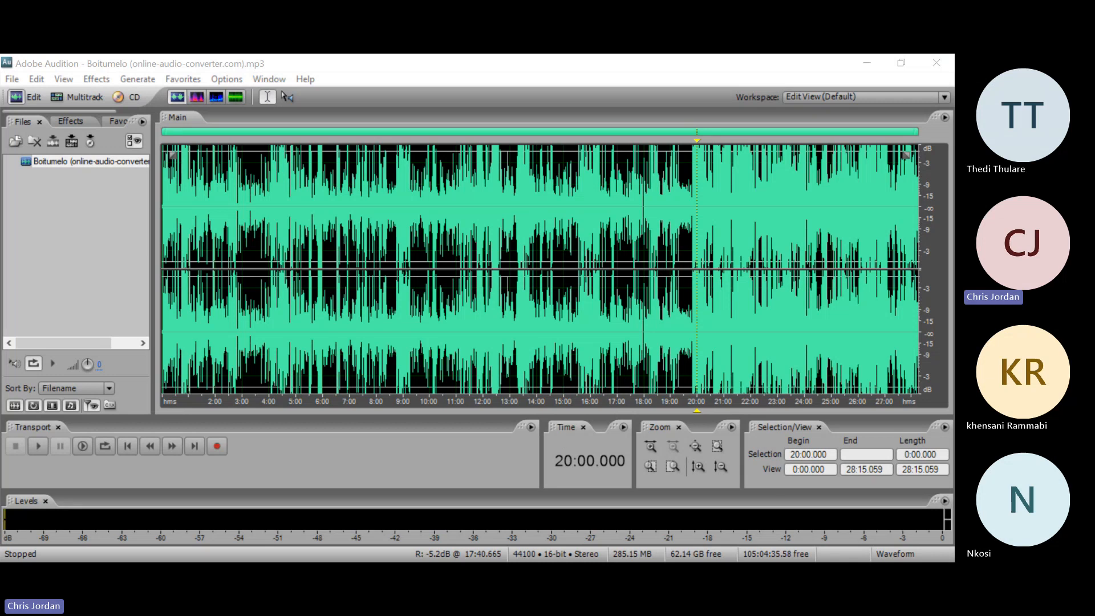
{"action": "key", "text": "alt+Tab"}
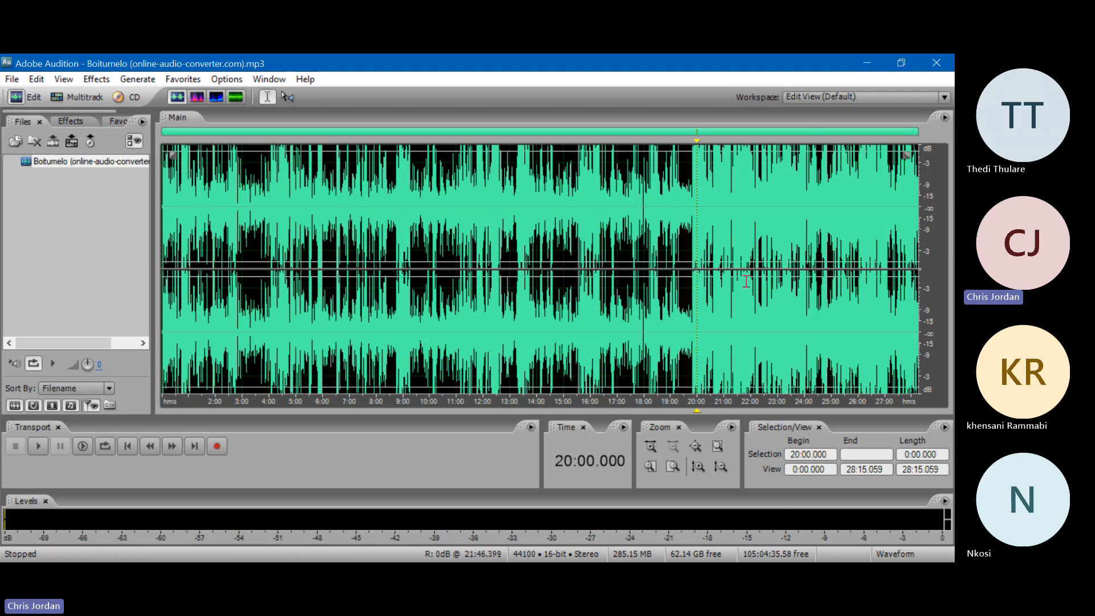
{"action": "left_click", "coordinate": [311, 268]}
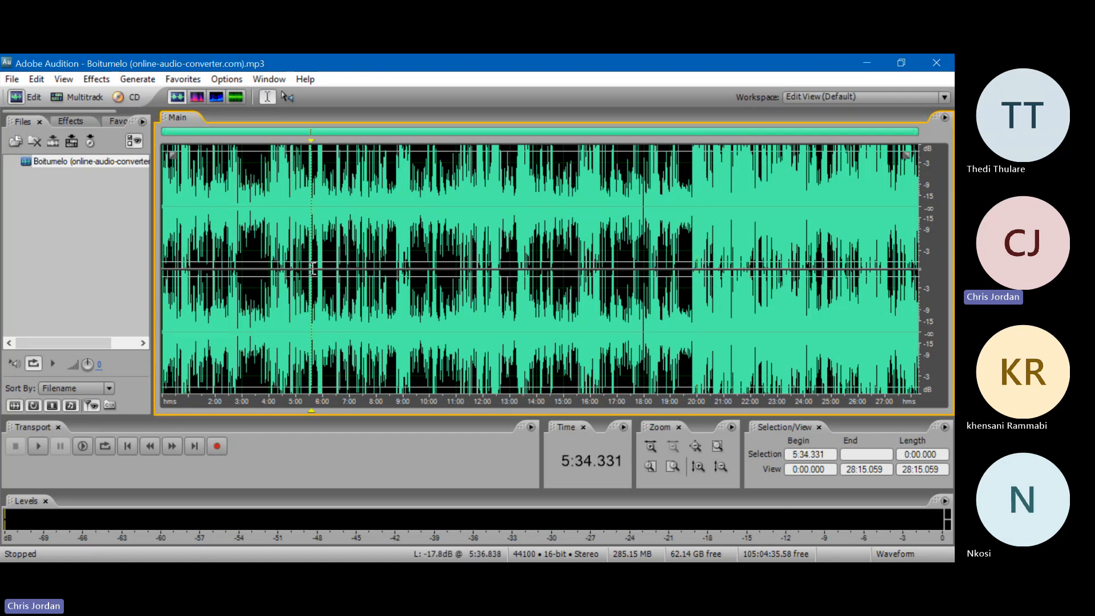
{"action": "double_click", "coordinate": [266, 255]}
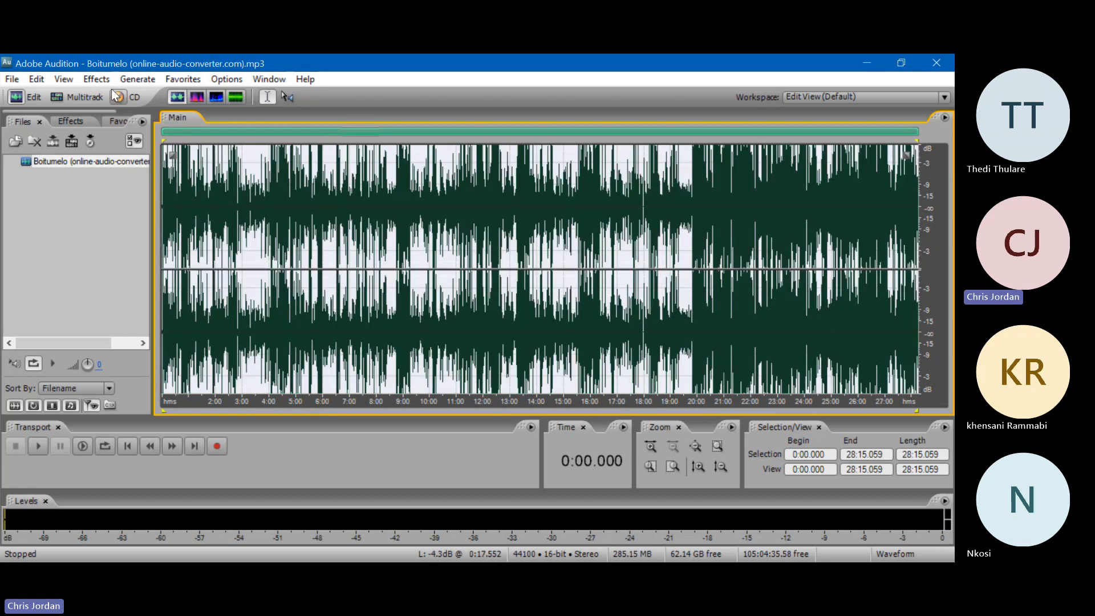
{"action": "left_click", "coordinate": [704, 260]}
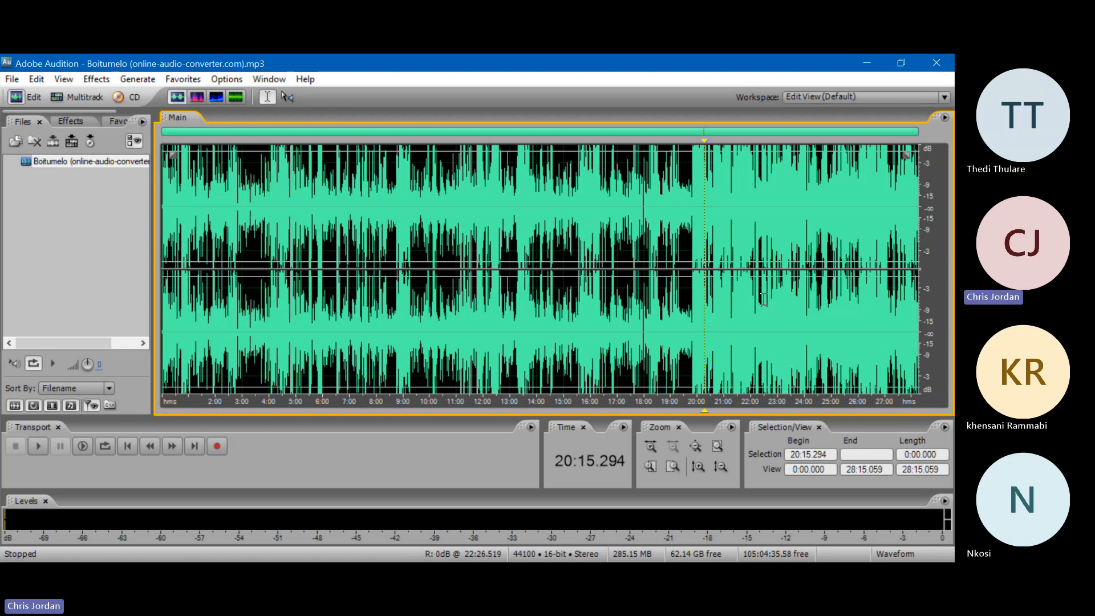
- Select the waveform section from about 19:40 to 25:30 and play it in a closer view
{"action": "left_click_drag", "start_coordinate": [689, 251], "coordinate": [845, 256]}
{"action": "key", "text": "space"}
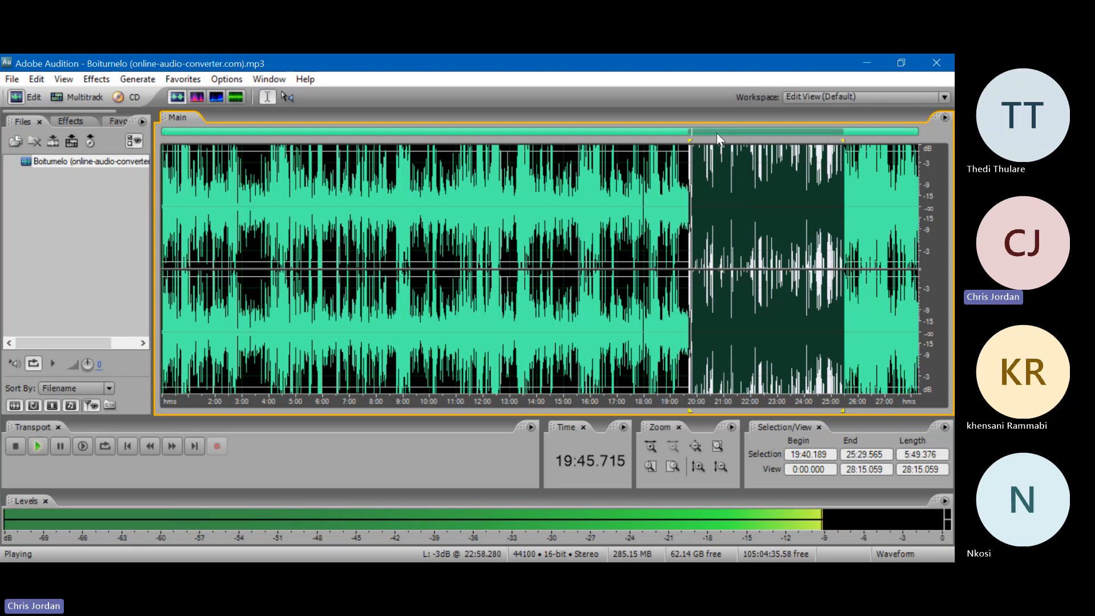
{"action": "scroll", "coordinate": [716, 132], "scroll_direction": "up", "scroll_amount": 3}
{"action": "left_click_drag", "start_coordinate": [716, 132], "coordinate": [722, 132]}
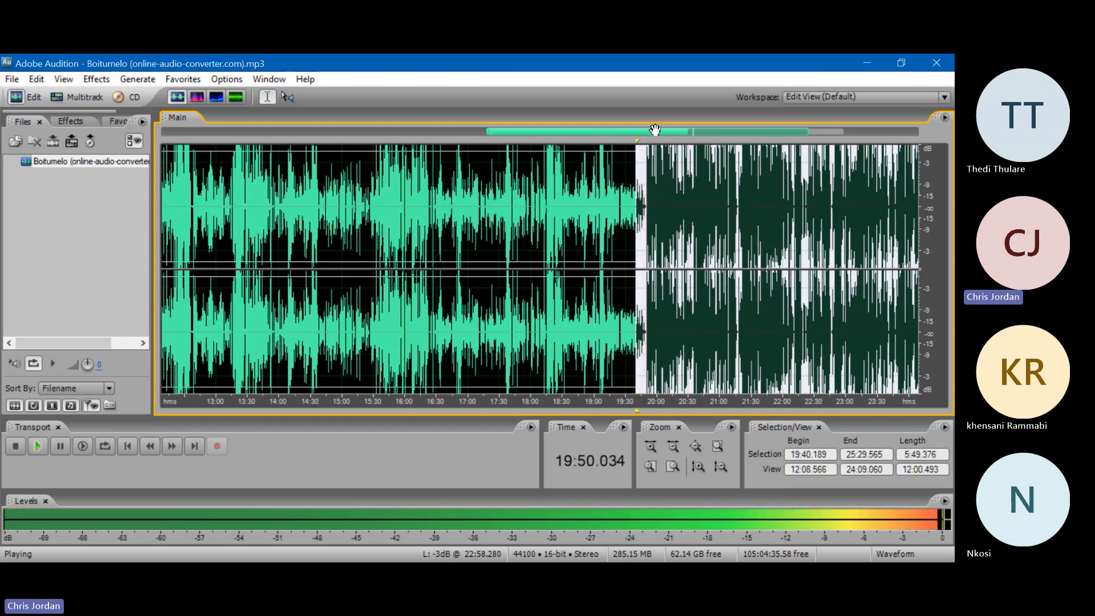
{"action": "left_click_drag", "start_coordinate": [656, 131], "coordinate": [700, 131]}
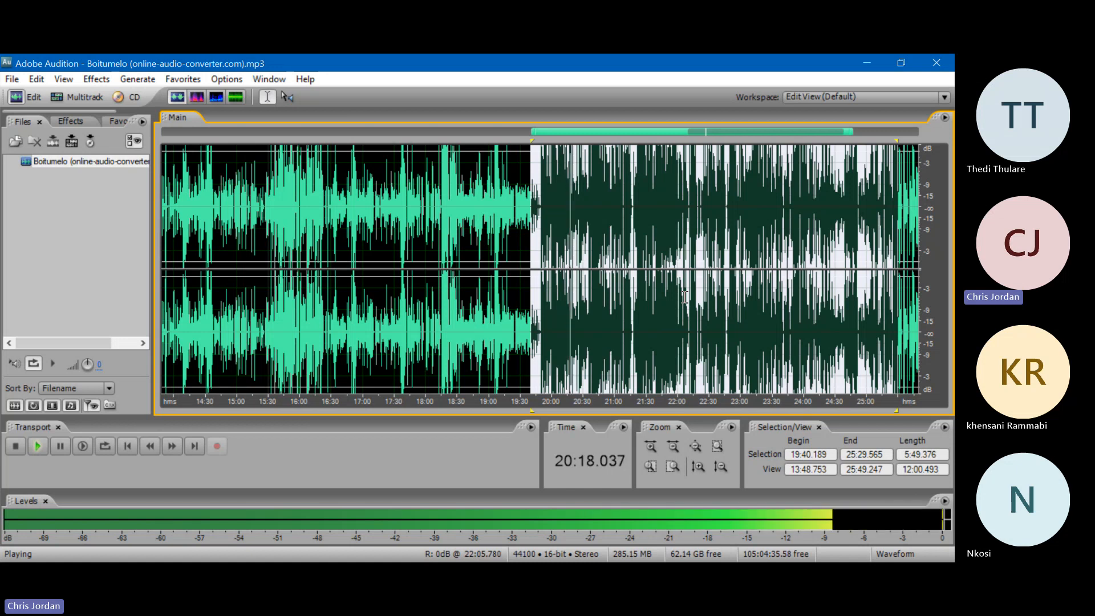
- Spot-check the louder section by playing from 21:00, about 21:18 and 21:30, then stop playback
{"action": "left_click", "coordinate": [590, 211]}
{"action": "key", "text": "space"}
{"action": "left_click", "coordinate": [602, 208]}
{"action": "left_click", "coordinate": [613, 207]}
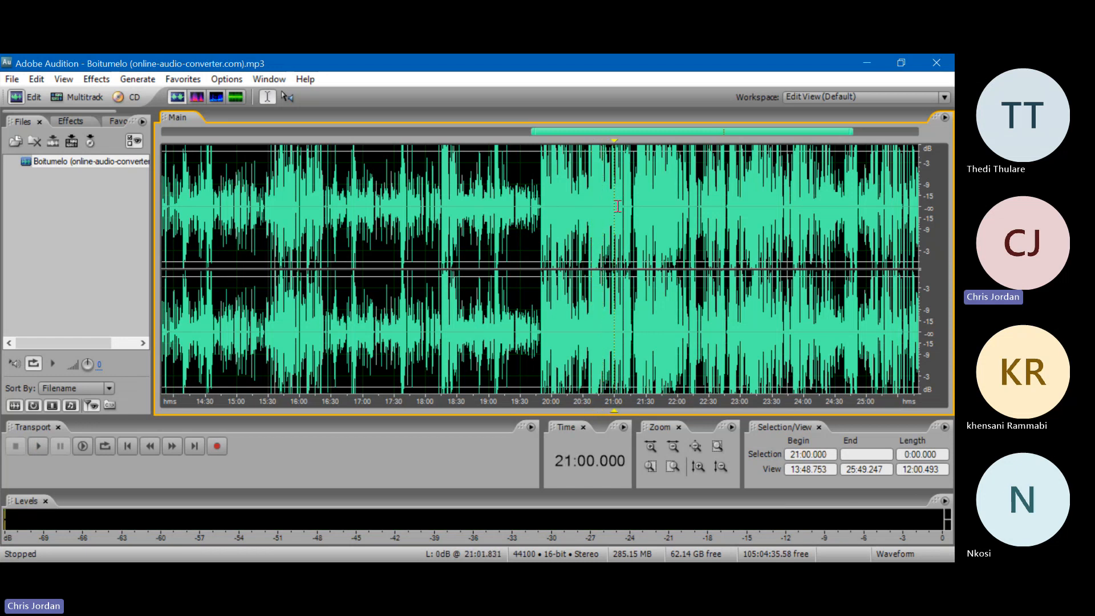
{"action": "key", "text": "space"}
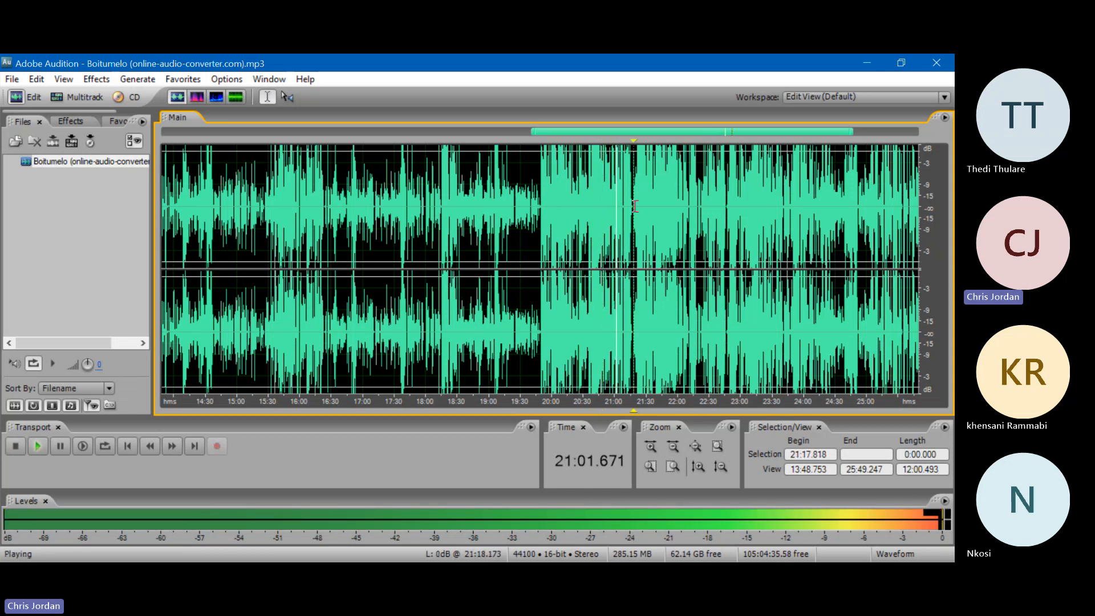
{"action": "left_click", "coordinate": [633, 205]}
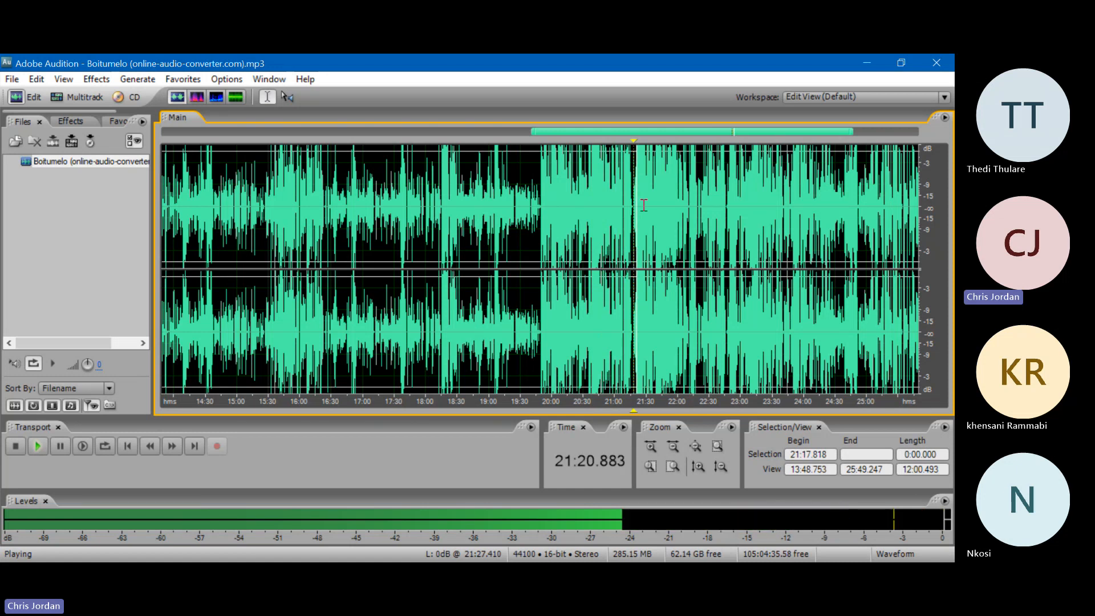
{"action": "left_click", "coordinate": [649, 204]}
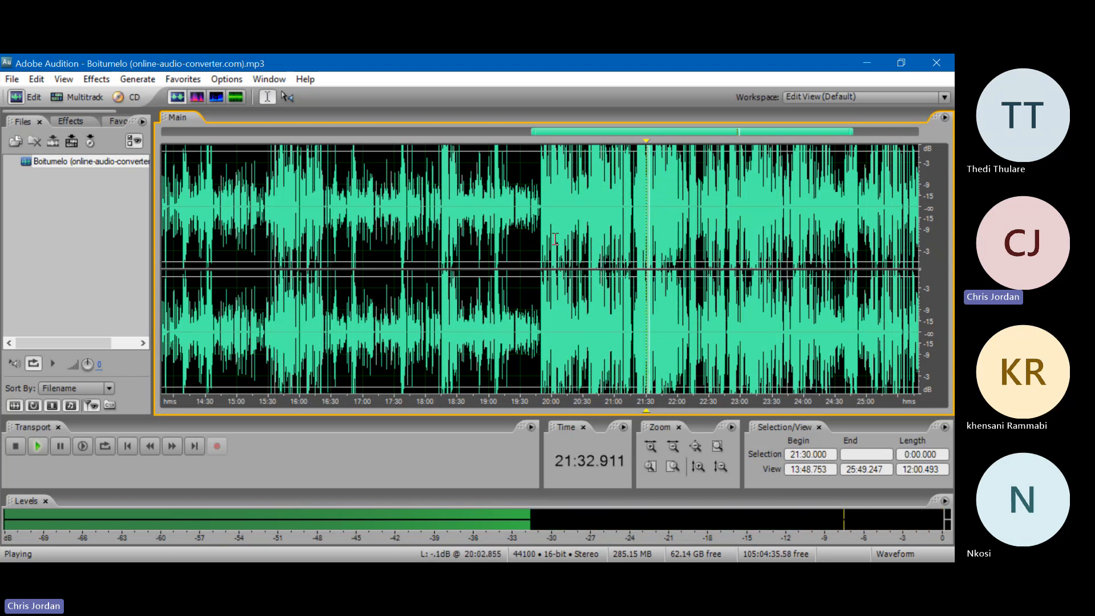
{"action": "key", "text": "space"}
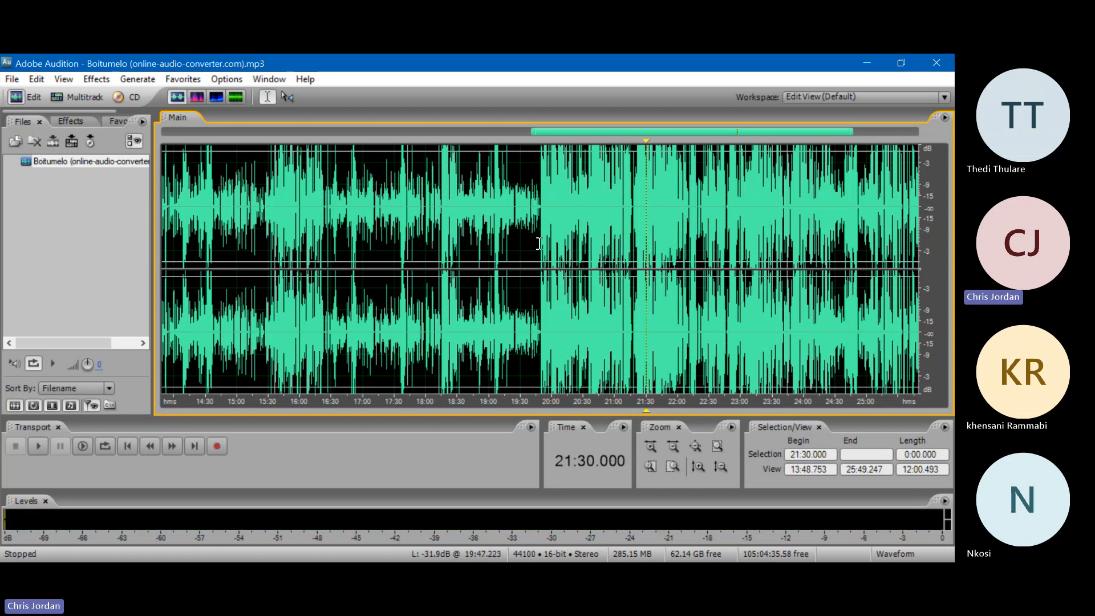
- Select the audio from about 19:46.9 to 24:53.1 and copy it
{"action": "left_click_drag", "start_coordinate": [538, 243], "coordinate": [787, 268]}
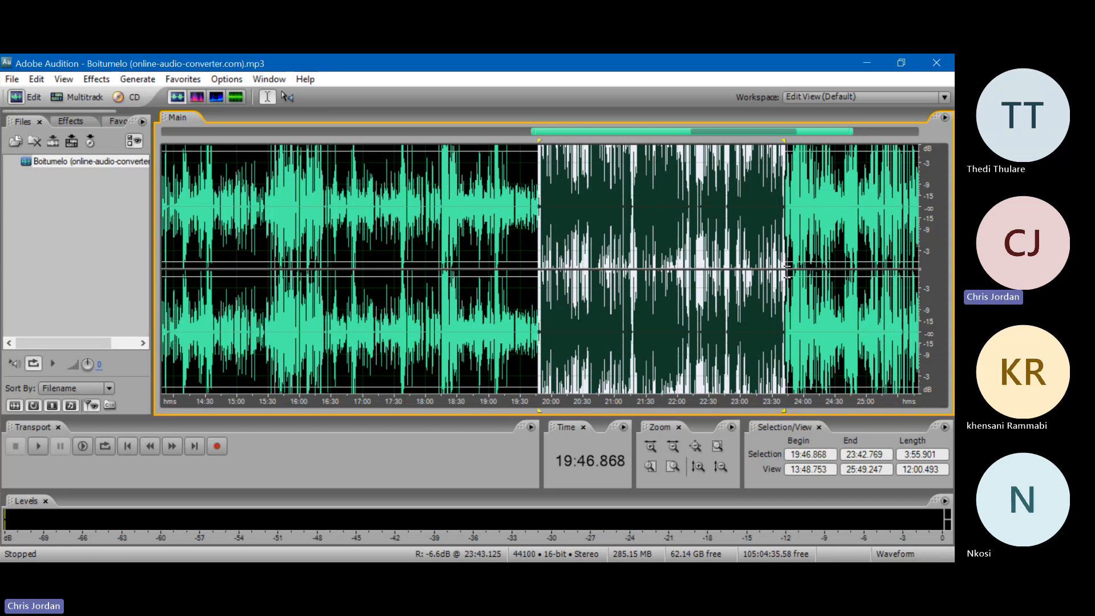
{"action": "left_click_drag", "start_coordinate": [787, 268], "coordinate": [860, 266]}
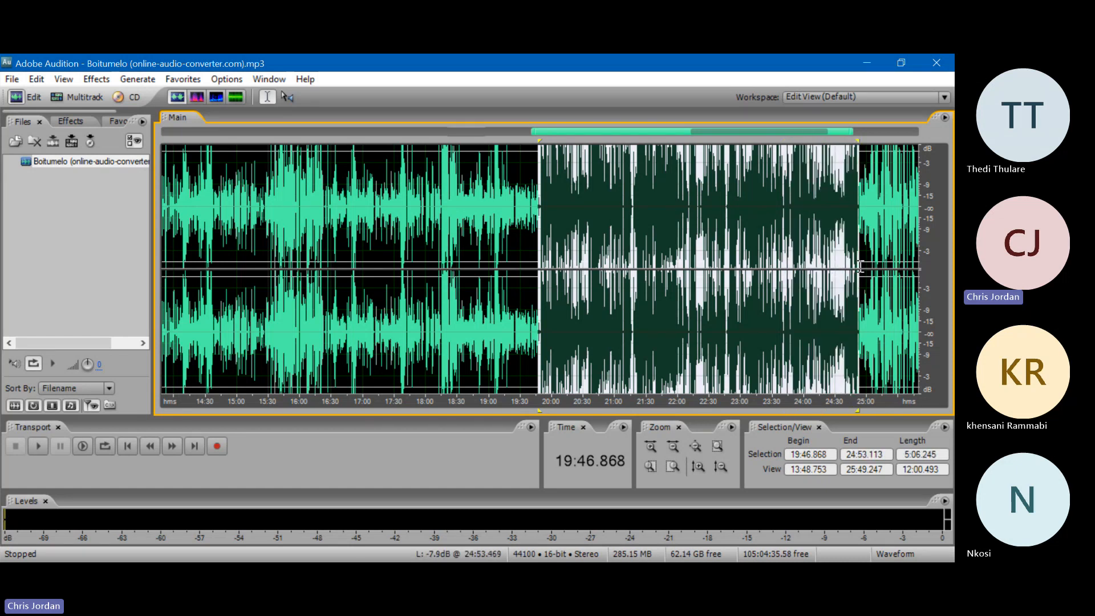
{"action": "key", "text": "ctrl+c"}
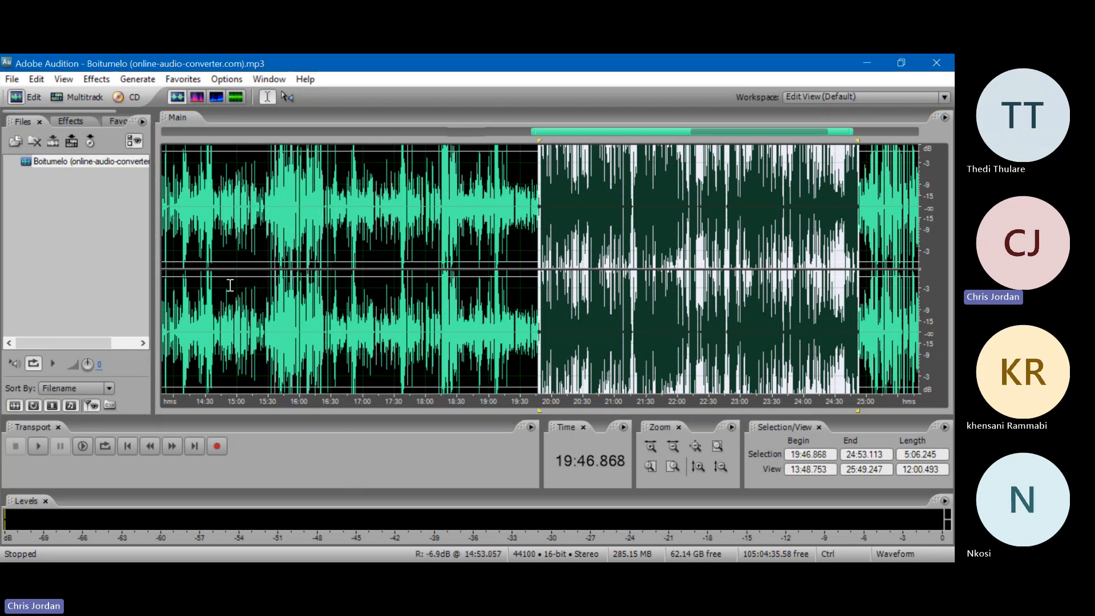
- Create a new 44100 Hz, 16-bit stereo waveform and paste the copied audio into it
{"action": "key", "text": "ctrl+n"}
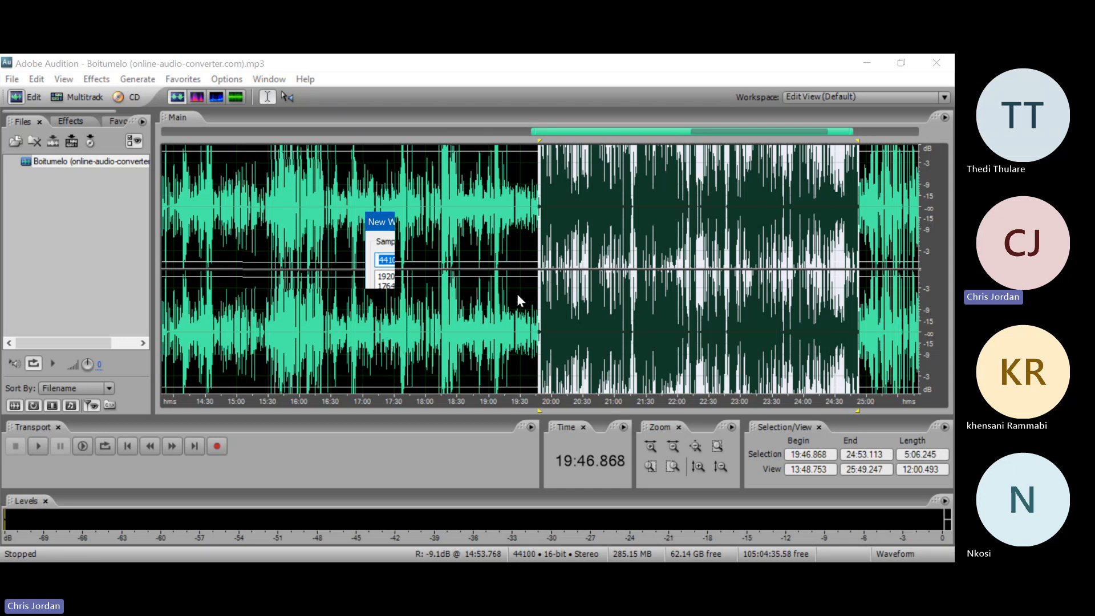
{"action": "key", "text": "Return"}
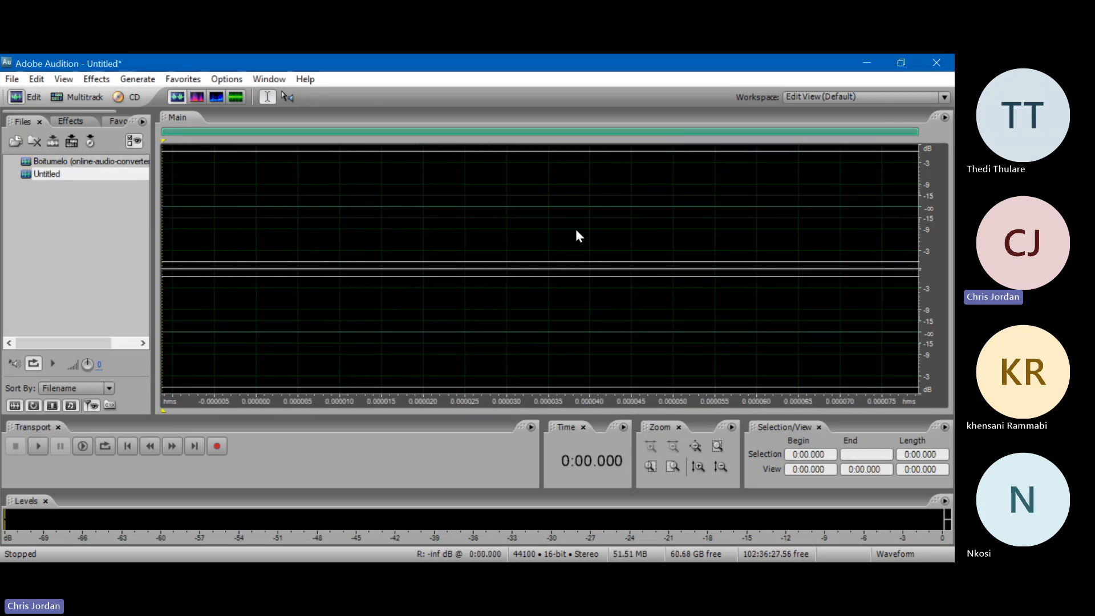
{"action": "key", "text": "ctrl+v"}
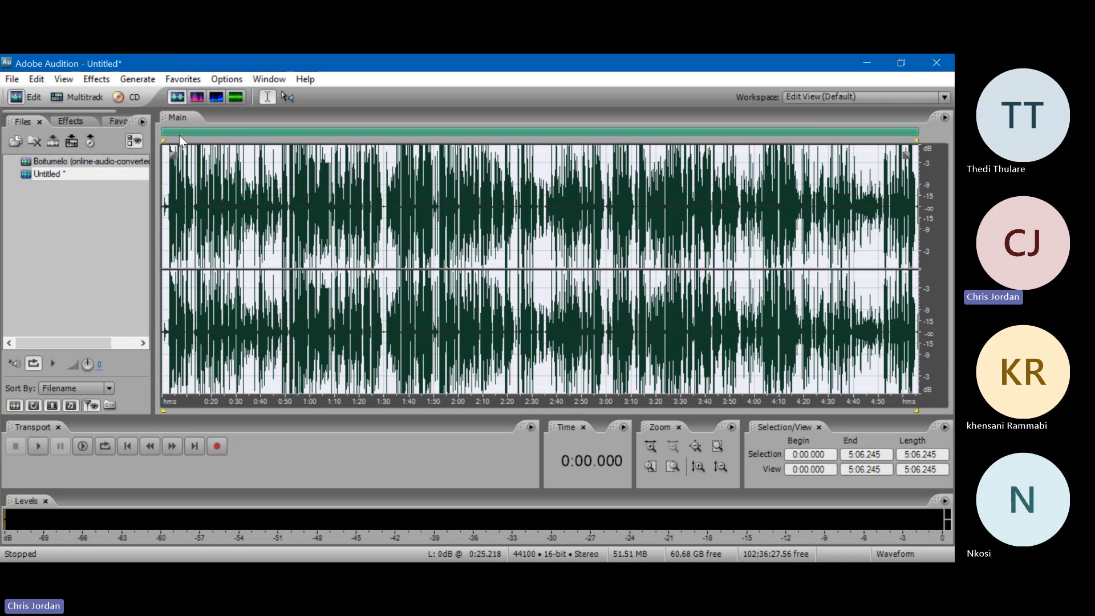
- Insert the untitled excerpt at the start of Track 1 in the multitrack session
{"action": "left_click", "coordinate": [57, 97]}
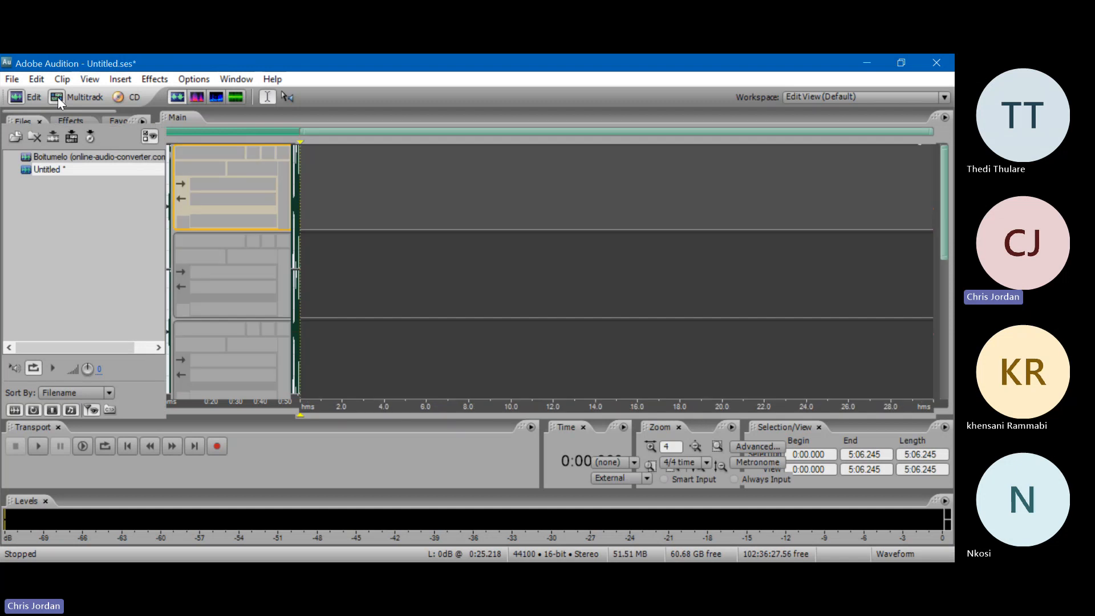
{"action": "left_click", "coordinate": [57, 172]}
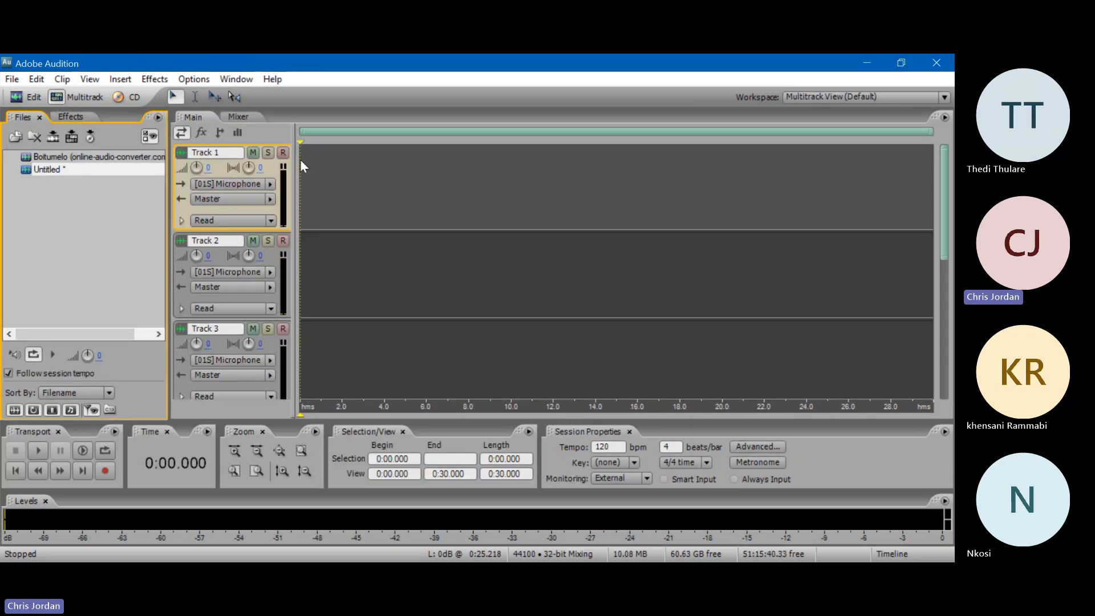
{"action": "left_click_drag", "start_coordinate": [56, 172], "coordinate": [360, 157]}
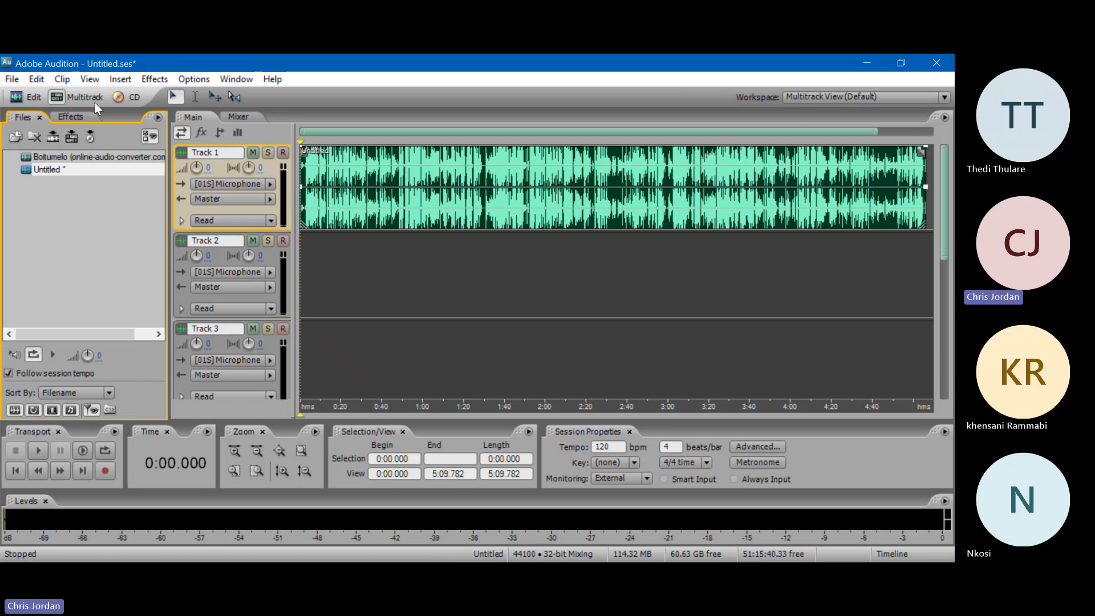
- Return to the untitled excerpt's waveform for editing and spot-check it by playing from about 0:14, 0:33 and 0:35
{"action": "left_click", "coordinate": [33, 97]}
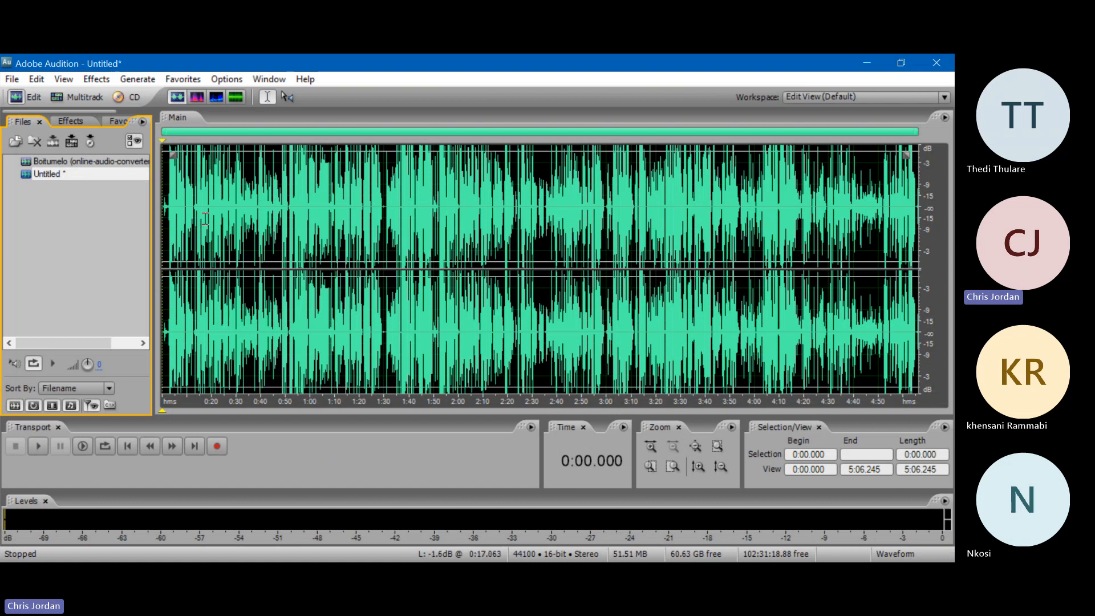
{"action": "double_click", "coordinate": [321, 272]}
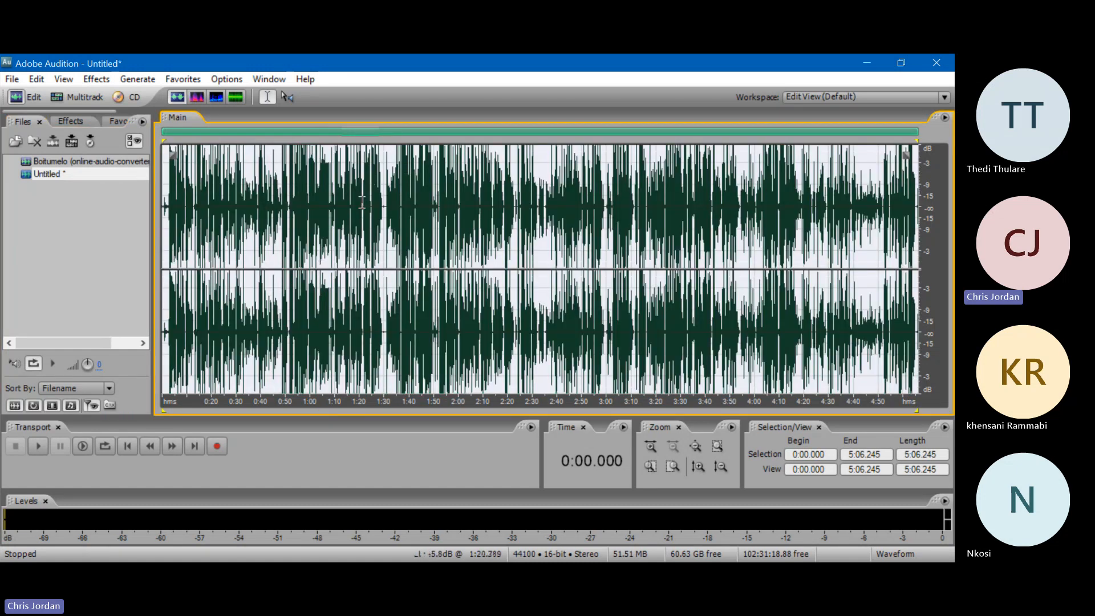
{"action": "left_click", "coordinate": [197, 228]}
{"action": "key", "text": "space"}
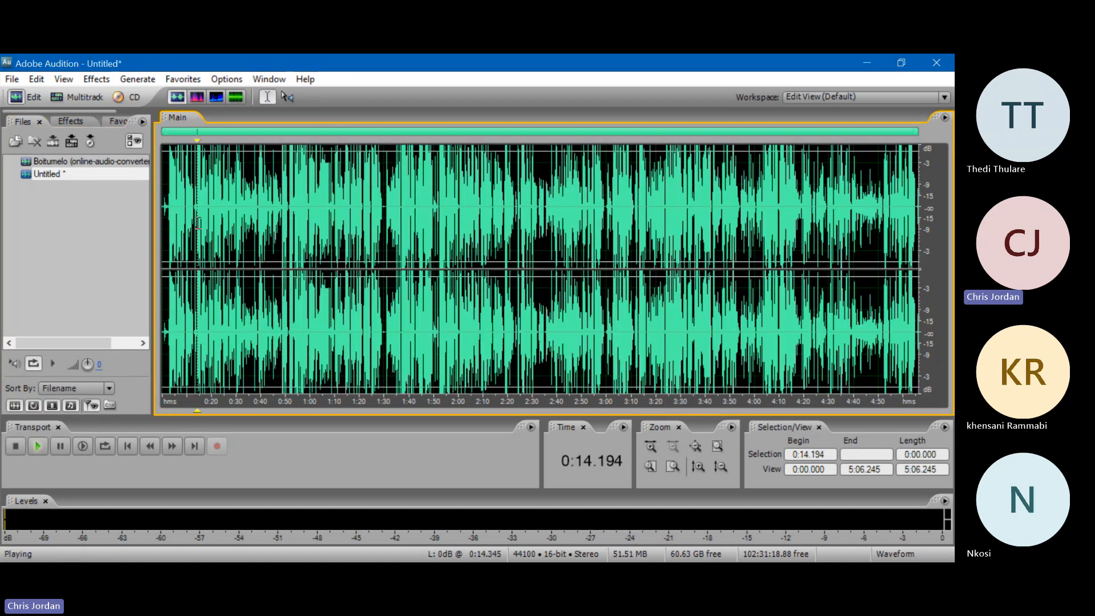
{"action": "key", "text": "space"}
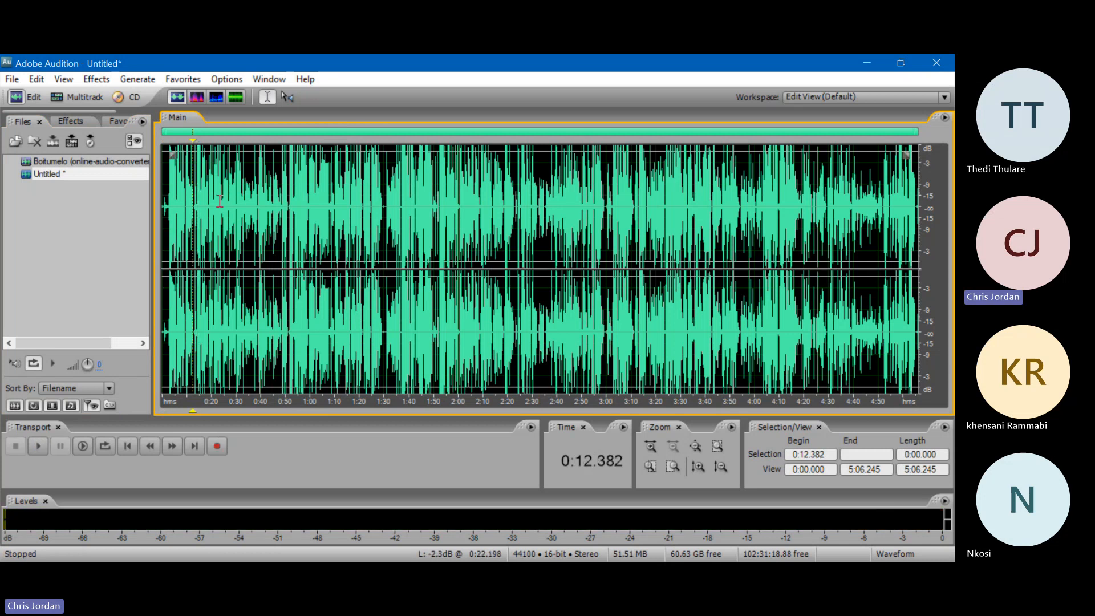
{"action": "left_click", "coordinate": [243, 197]}
{"action": "key", "text": "space"}
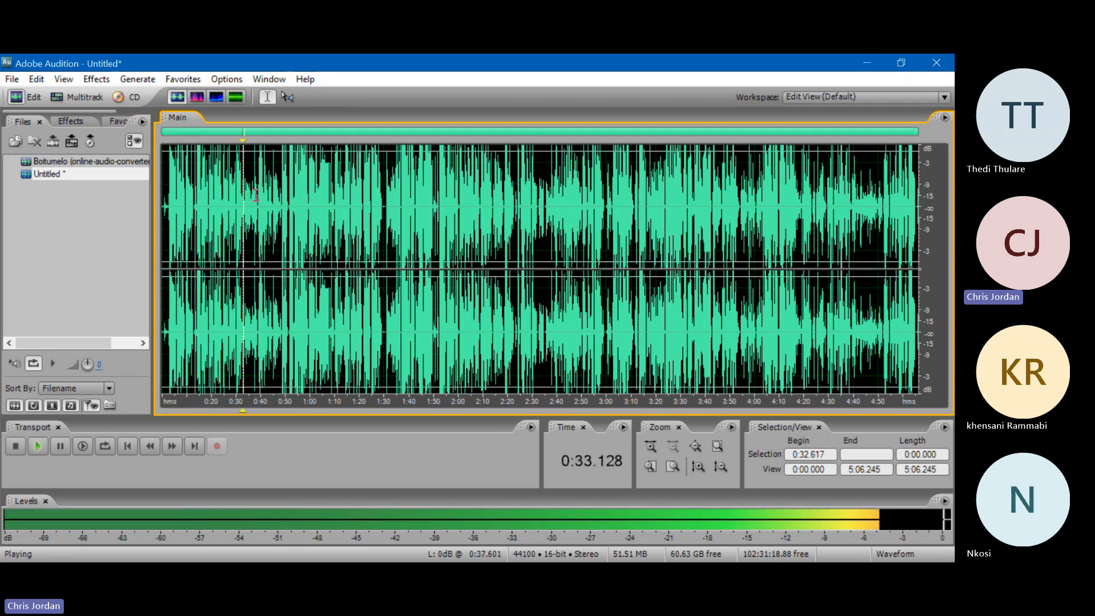
{"action": "key", "text": "space"}
{"action": "left_click", "coordinate": [249, 197]}
{"action": "key", "text": "space"}
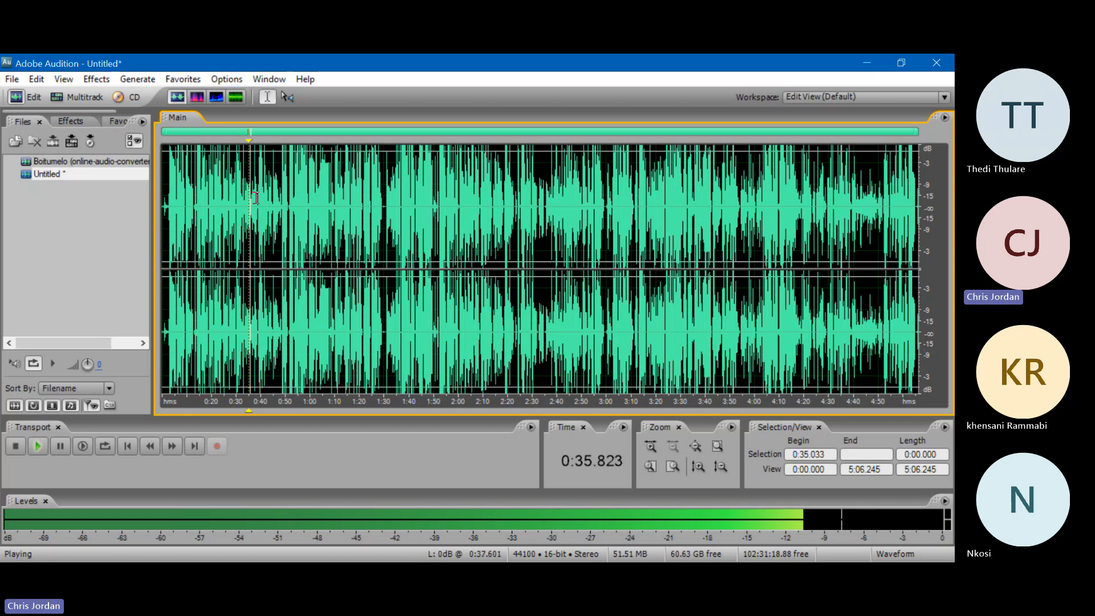
{"action": "key", "text": "space"}
- Continue spot-checking the excerpt by playing from about 0:43, 0:46 and 0:50
{"action": "left_click", "coordinate": [255, 197]}
{"action": "left_click", "coordinate": [260, 197]}
{"action": "left_click", "coordinate": [267, 196]}
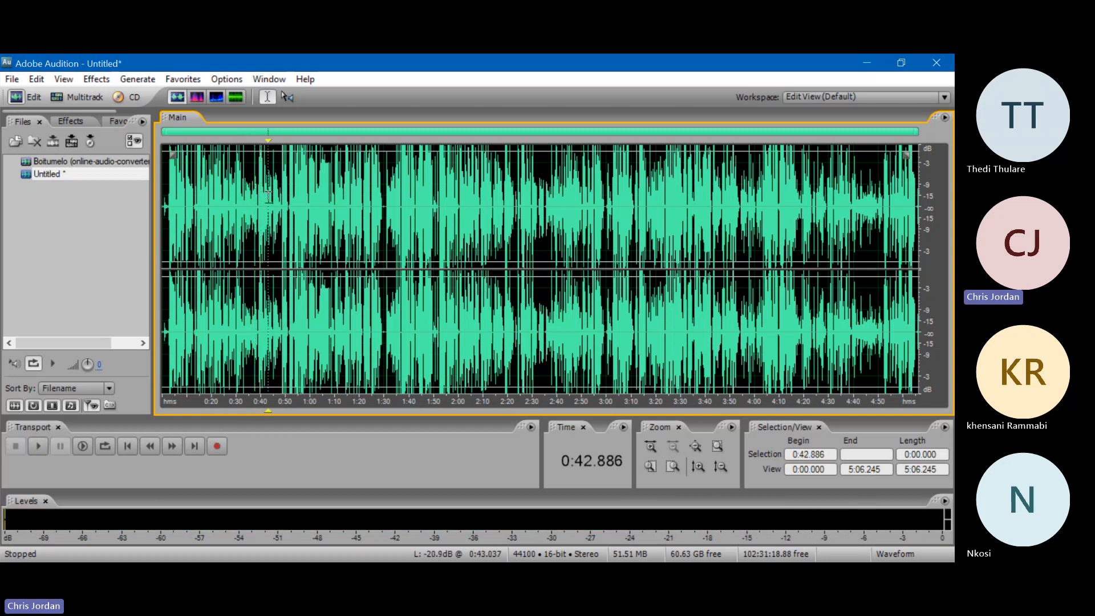
{"action": "key", "text": "space"}
{"action": "key", "text": "space"}
{"action": "left_click", "coordinate": [274, 197]}
{"action": "key", "text": "space"}
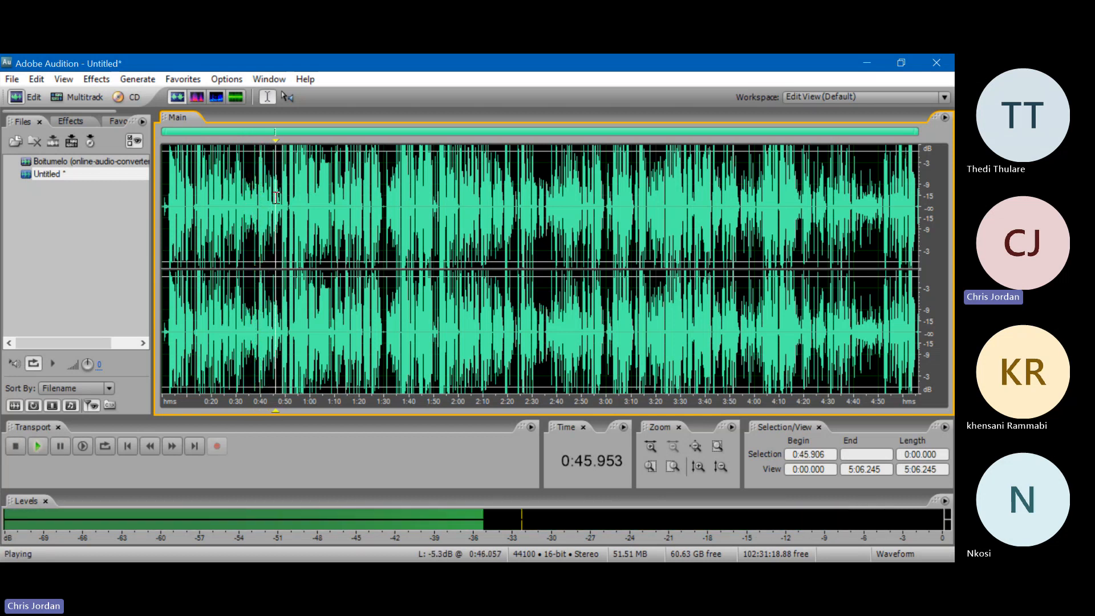
{"action": "key", "text": "space"}
{"action": "left_click", "coordinate": [288, 197]}
{"action": "key", "text": "space"}
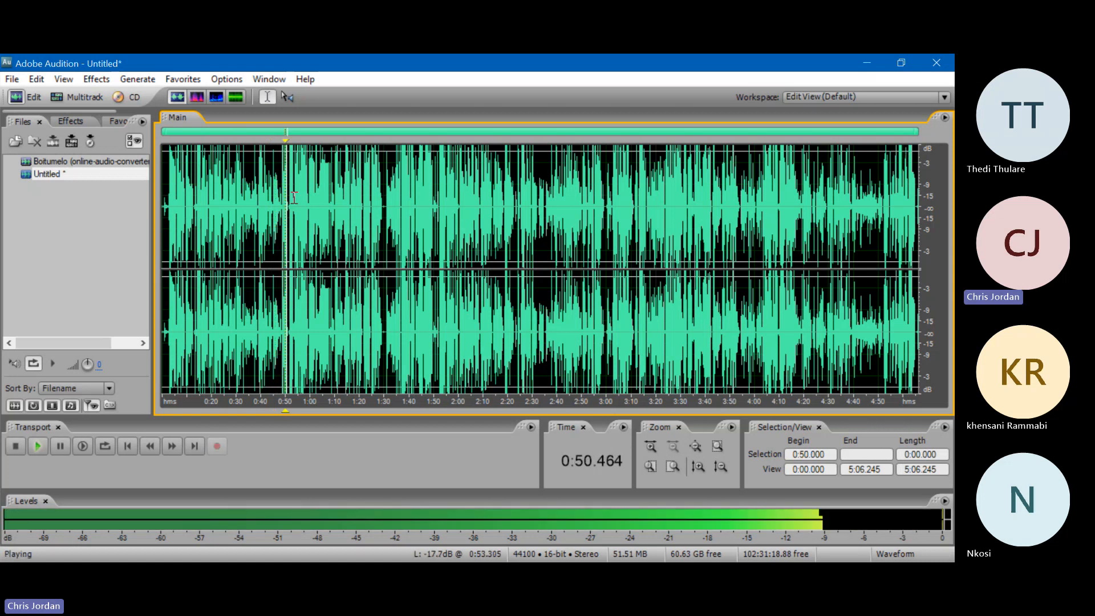
- Play the excerpt from about 1:08 and 1:16, place the cursor at about 1:23.7, and stop playback
{"action": "left_click", "coordinate": [330, 208]}
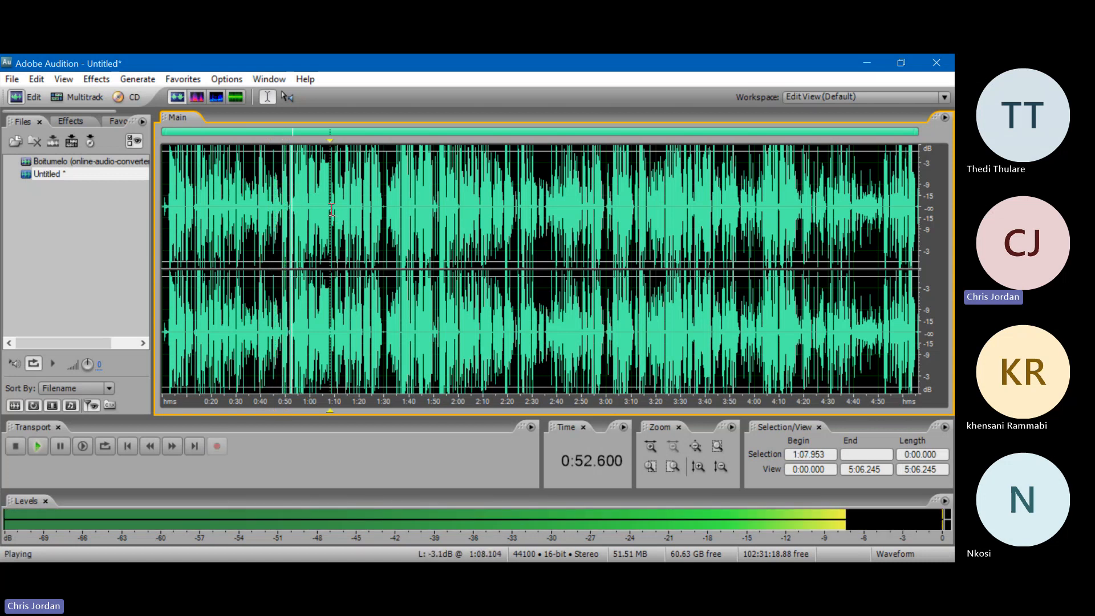
{"action": "key", "text": "space"}
{"action": "key", "text": "space"}
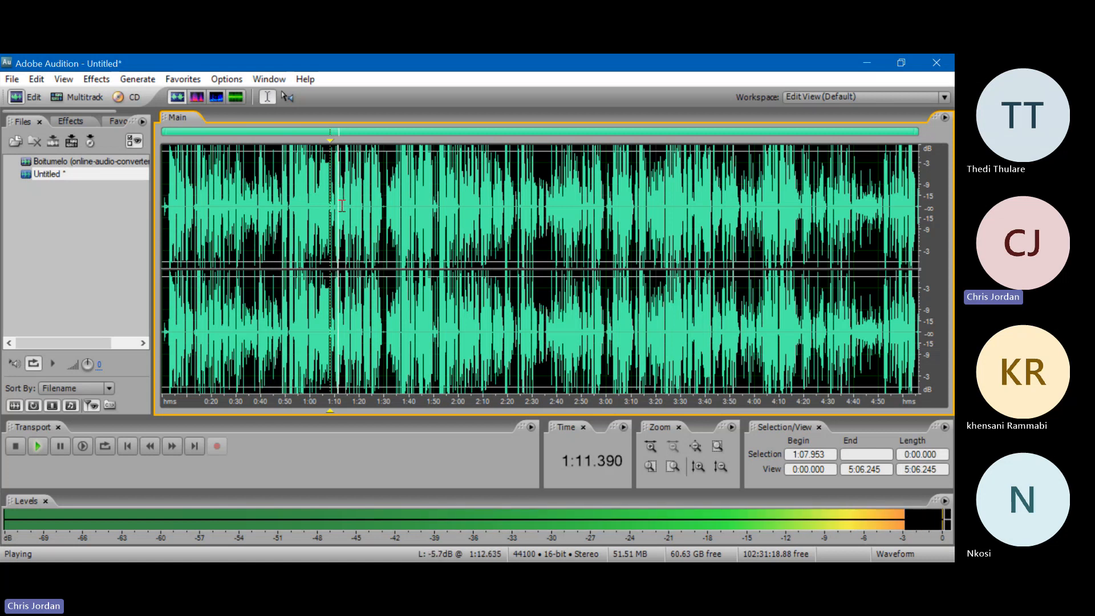
{"action": "left_click", "coordinate": [351, 204]}
{"action": "key", "text": "space"}
{"action": "key", "text": "space"}
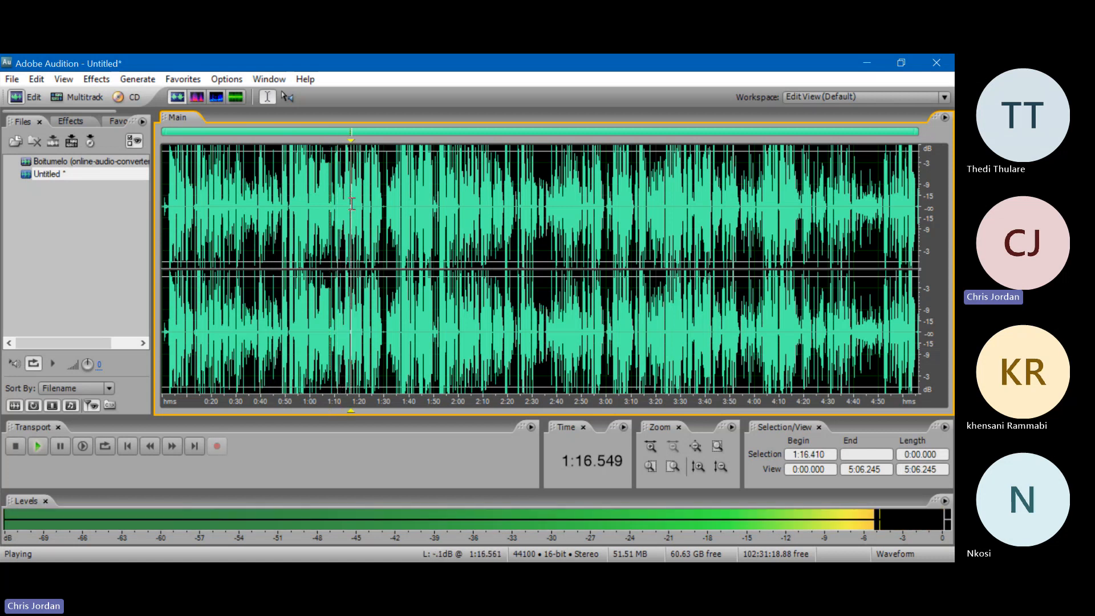
{"action": "left_click", "coordinate": [368, 198]}
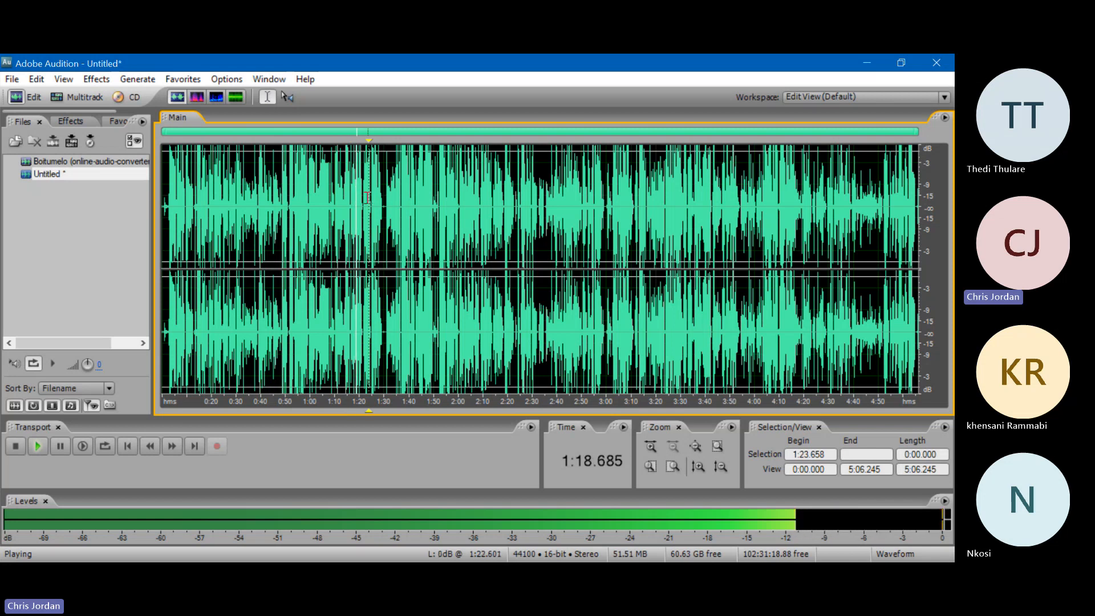
{"action": "key", "text": "space"}
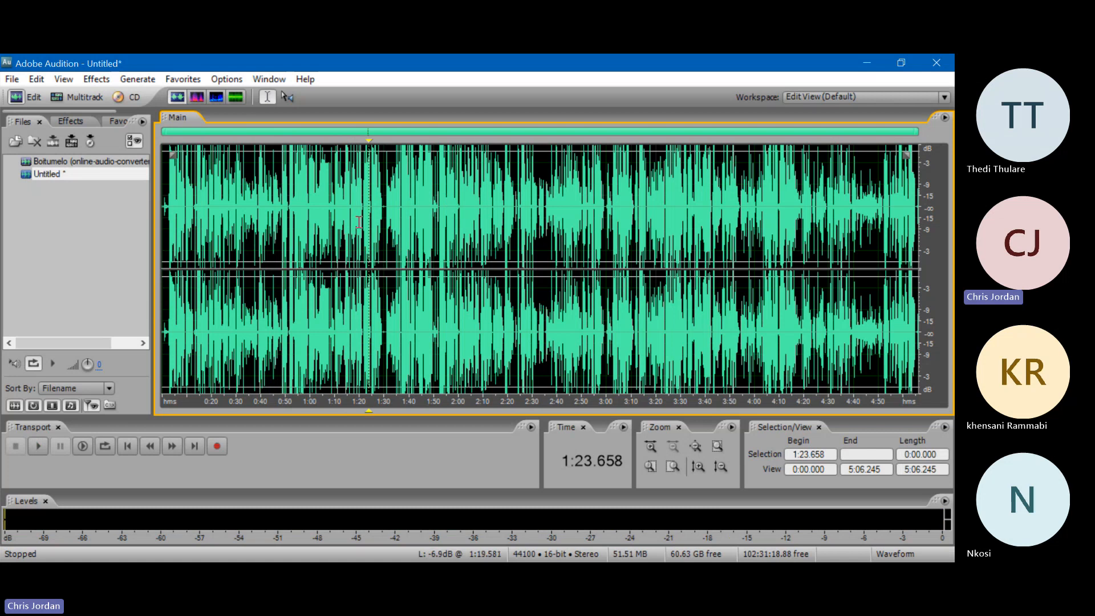
- Select the short passage from about 1:21.4 to 1:24.3 and play it
{"action": "left_click_drag", "start_coordinate": [359, 210], "coordinate": [371, 210]}
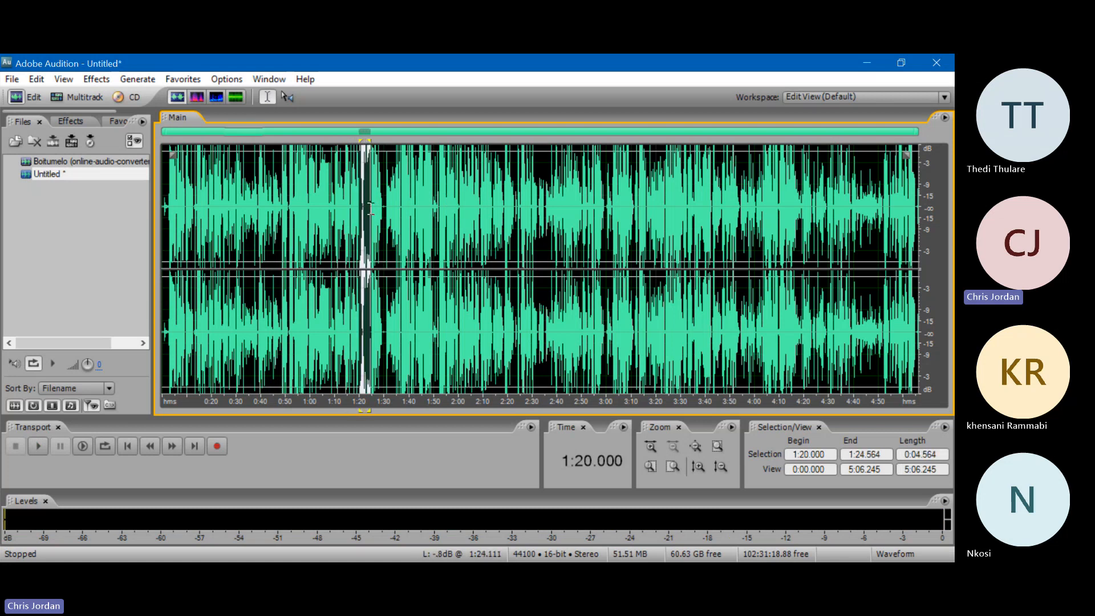
{"action": "left_click", "coordinate": [384, 190]}
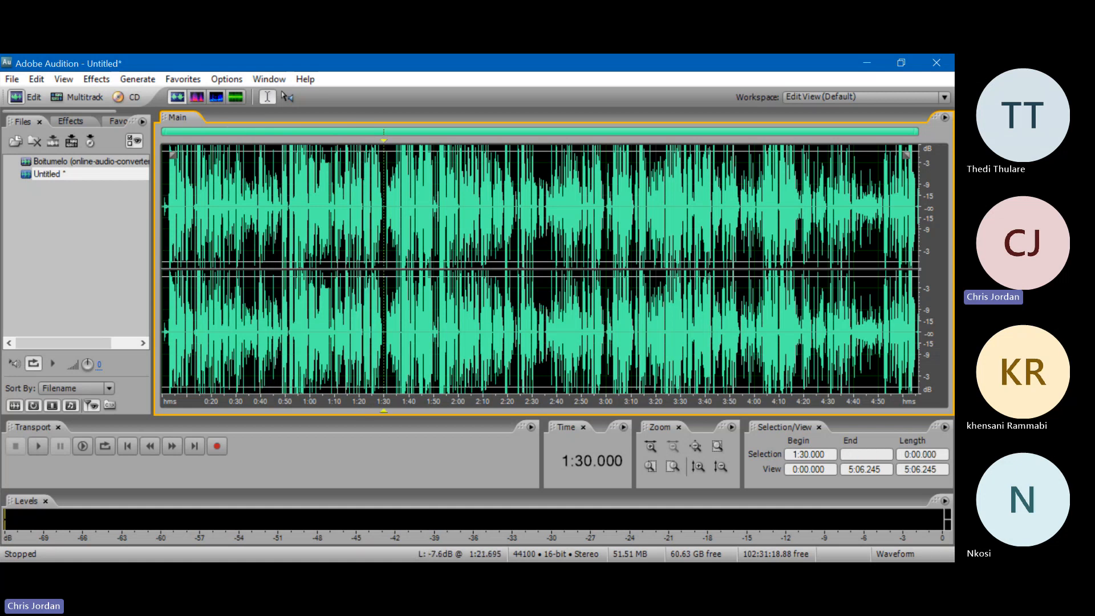
{"action": "left_click_drag", "start_coordinate": [363, 228], "coordinate": [371, 228]}
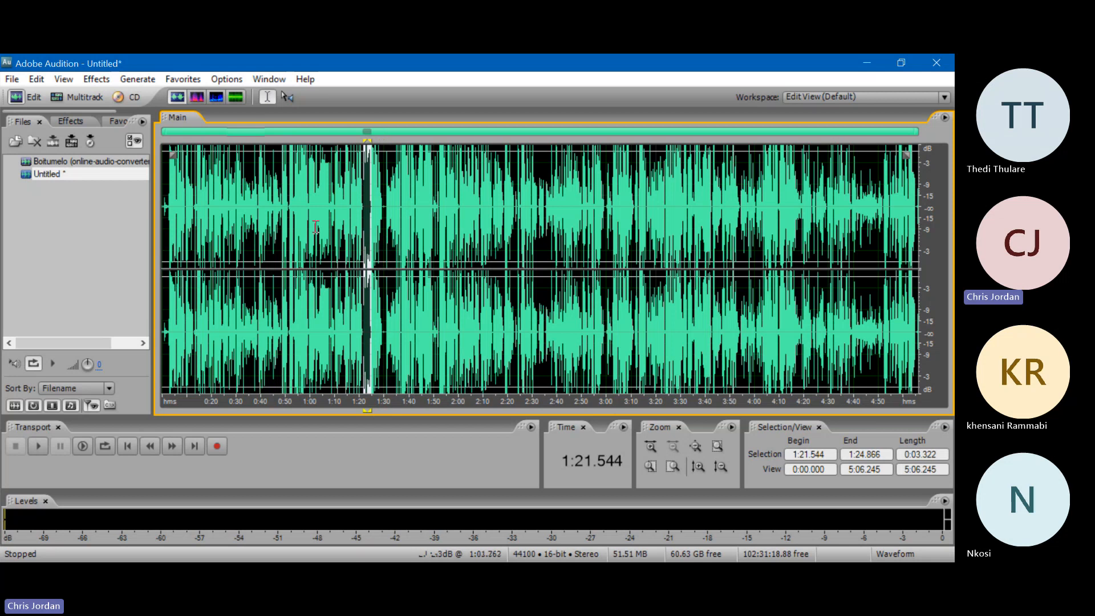
{"action": "left_click", "coordinate": [357, 259]}
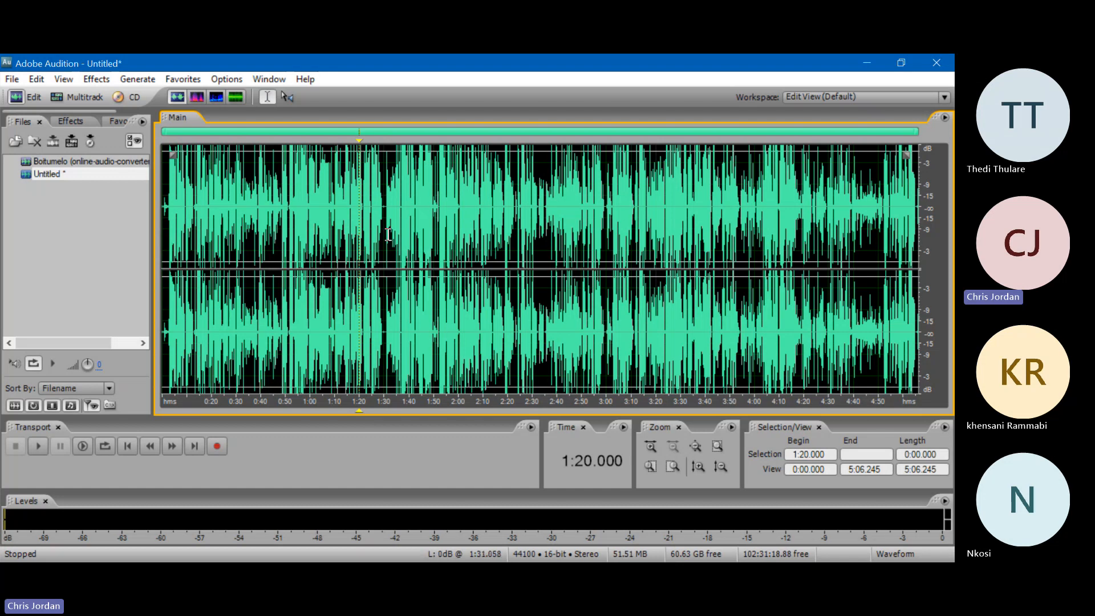
{"action": "scroll", "coordinate": [362, 211], "scroll_direction": "up", "scroll_amount": 3}
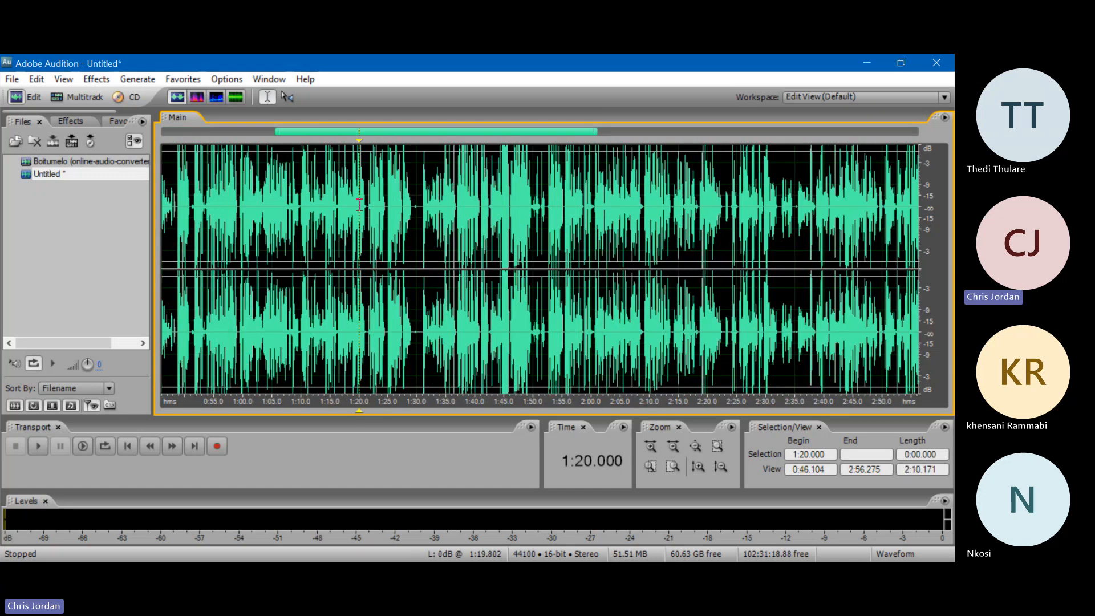
{"action": "left_click_drag", "start_coordinate": [371, 208], "coordinate": [393, 203]}
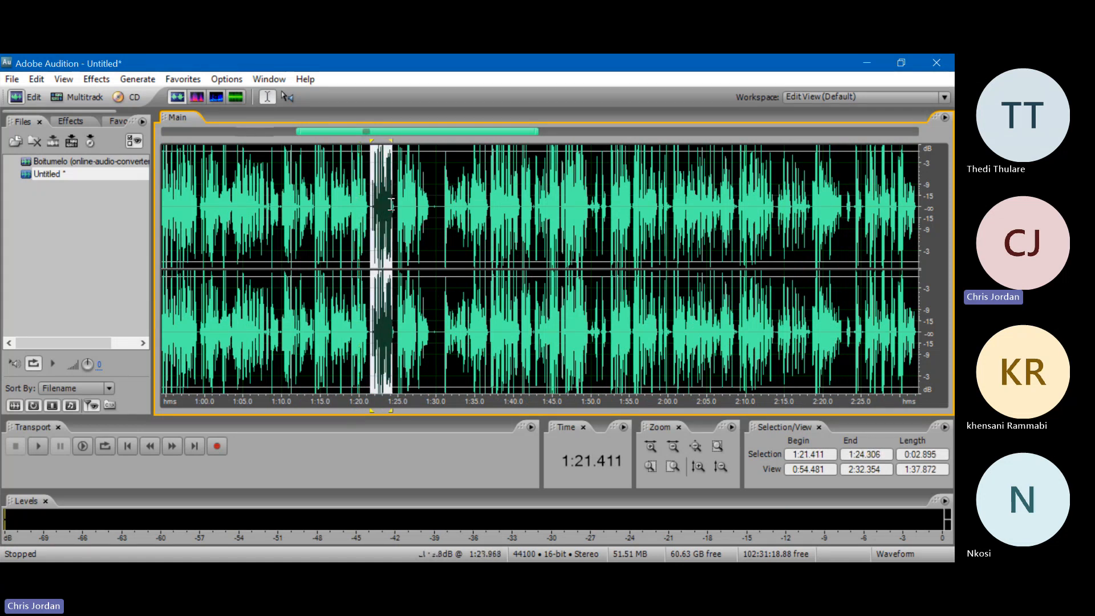
{"action": "key", "text": "space"}
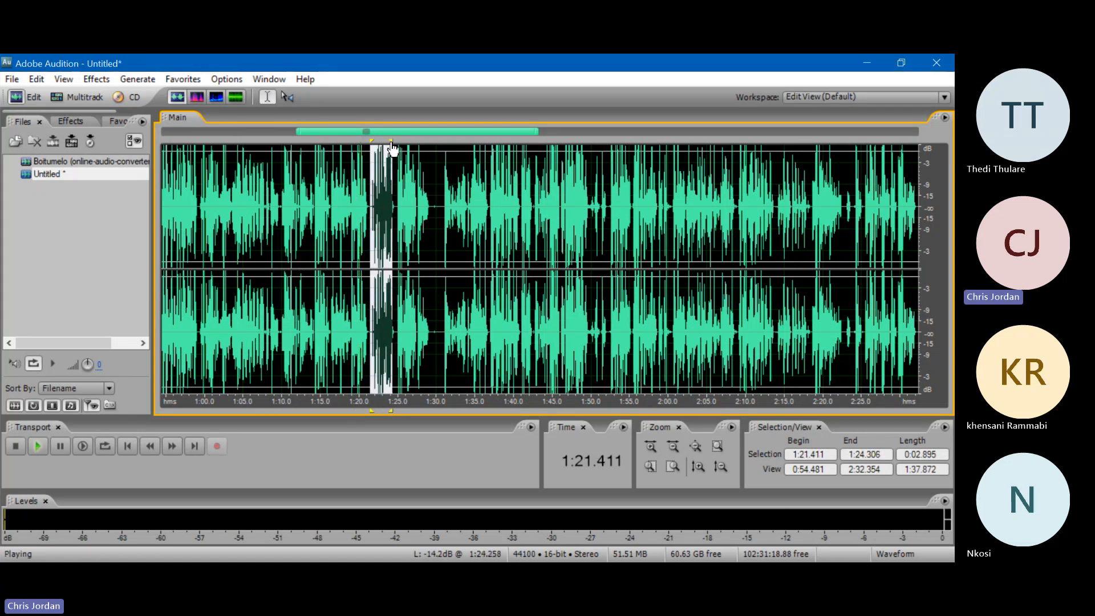
- Play the excerpt from 1:25, mark about 1:27.6 and 1:30.6 while listening, then stop playback
{"action": "left_click", "coordinate": [398, 206]}
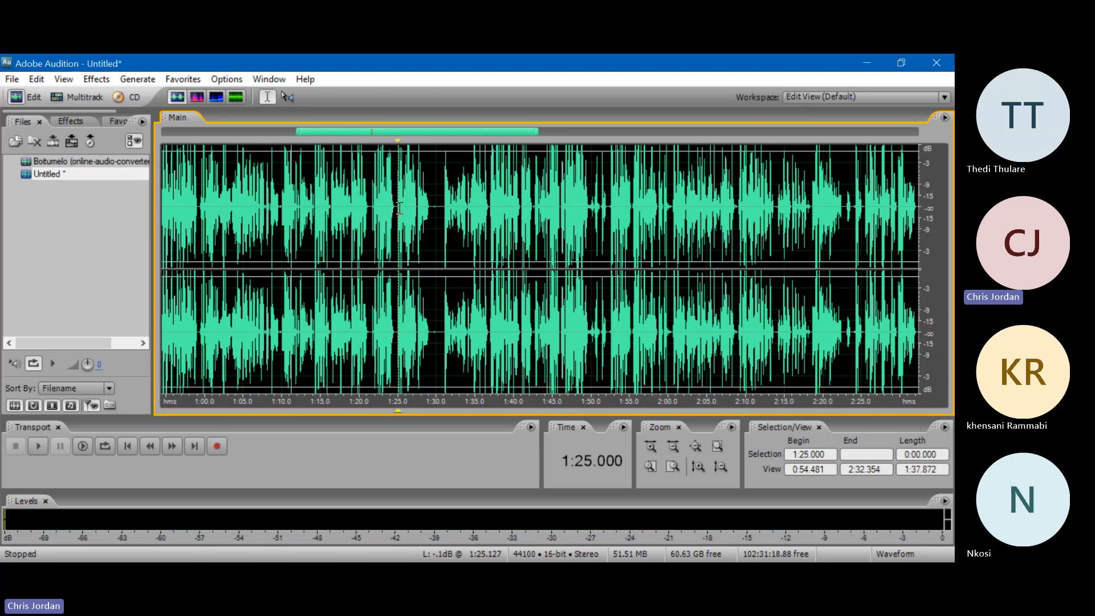
{"action": "key", "text": "space"}
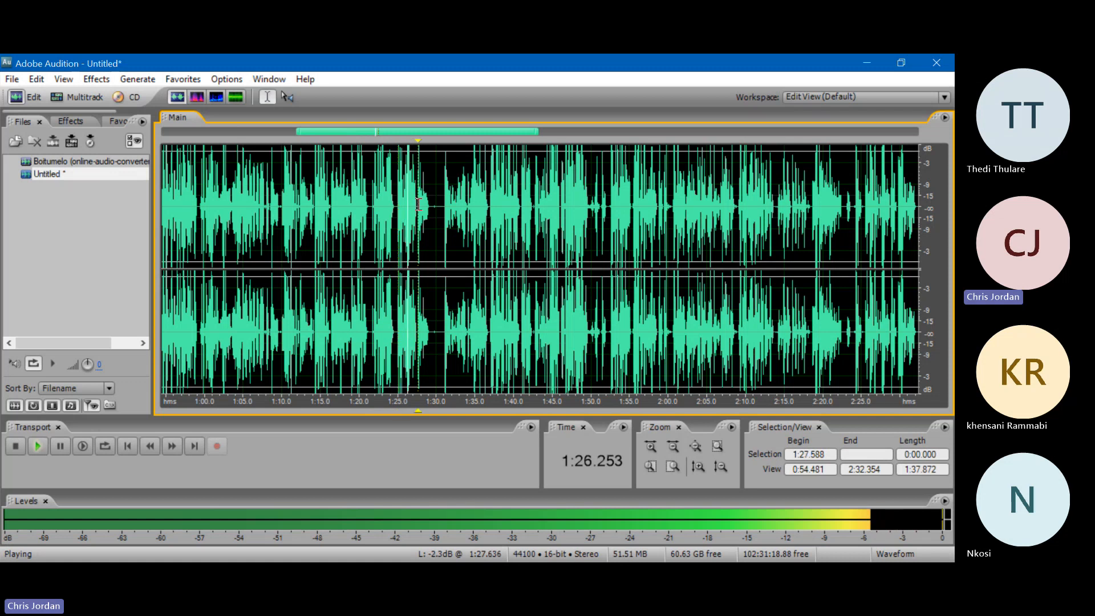
{"action": "left_click", "coordinate": [418, 204]}
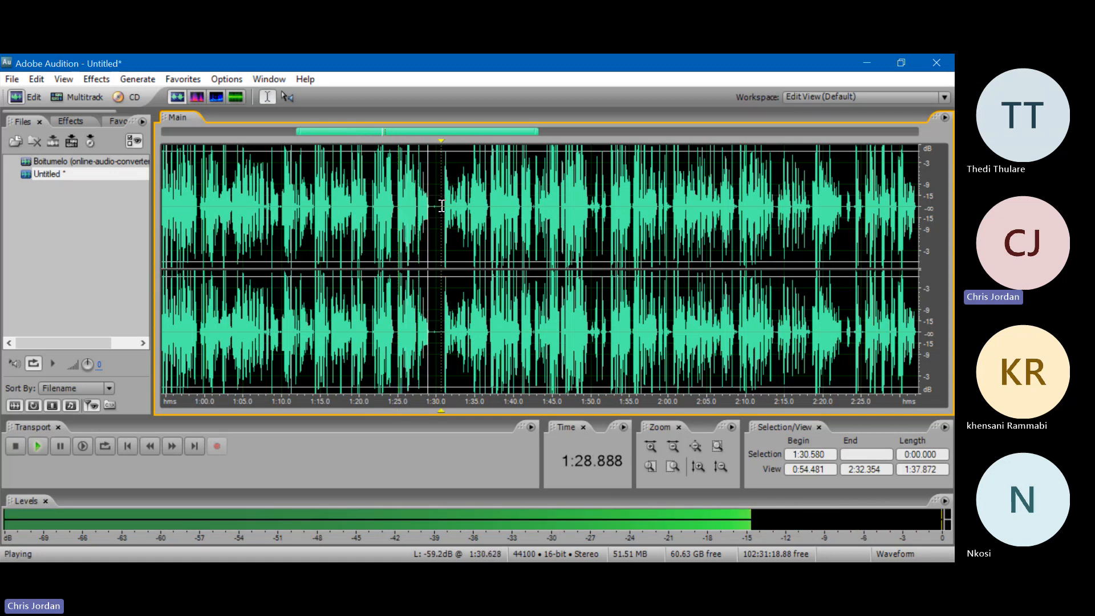
{"action": "left_click", "coordinate": [442, 205]}
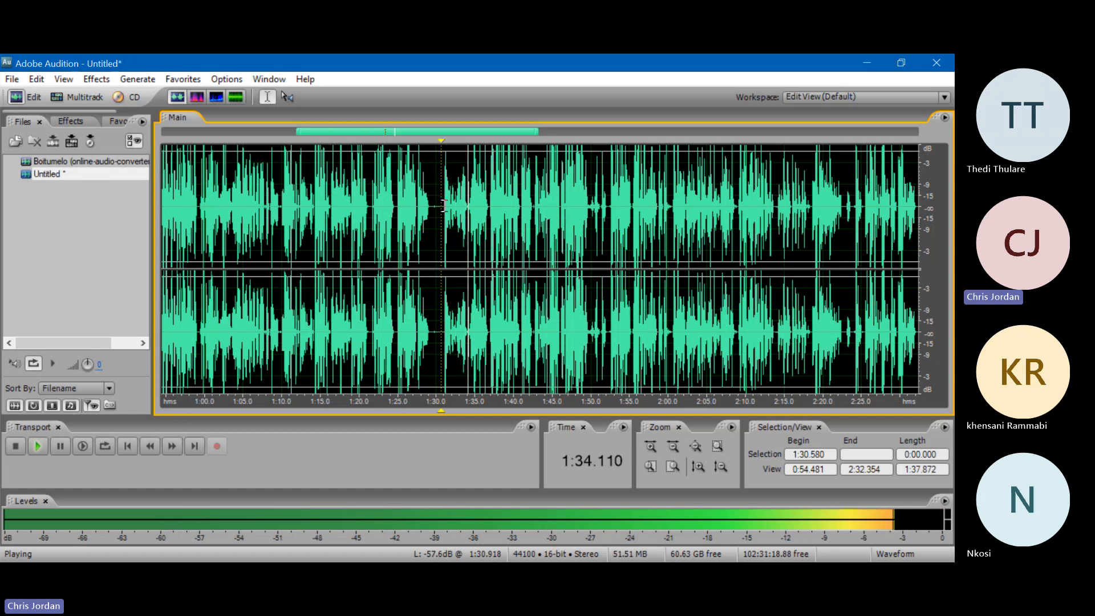
{"action": "key", "text": "space"}
- Select the quieter passage from about 1:30.9 to 1:34.0 and show the excerpt's full waveform
{"action": "left_click", "coordinate": [446, 206]}
{"action": "left_click_drag", "start_coordinate": [449, 205], "coordinate": [467, 199]}
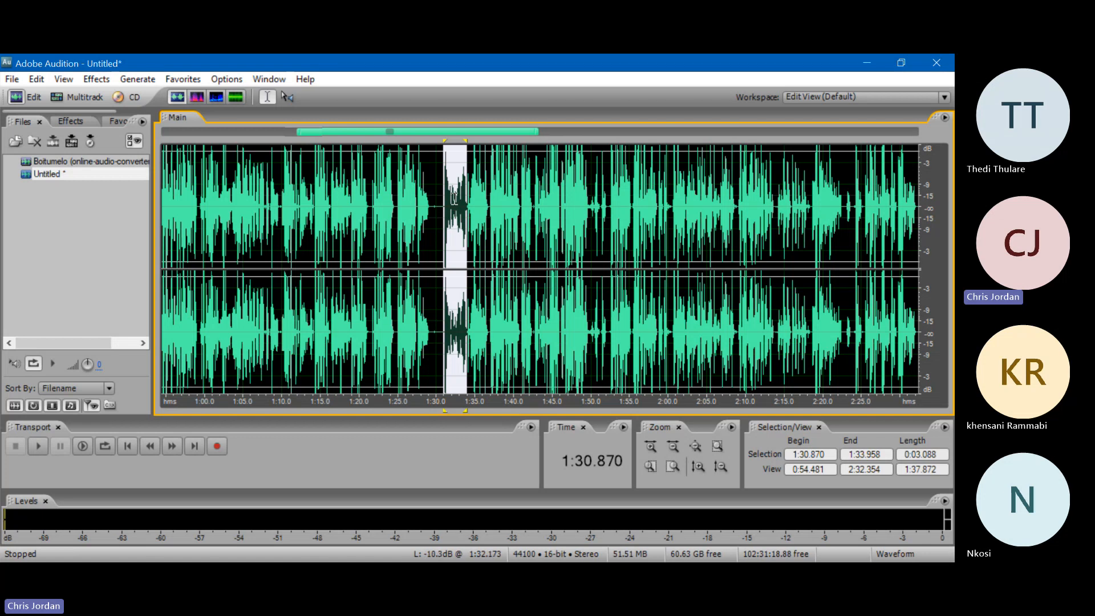
{"action": "scroll", "coordinate": [446, 134], "scroll_direction": "down", "scroll_amount": 2}
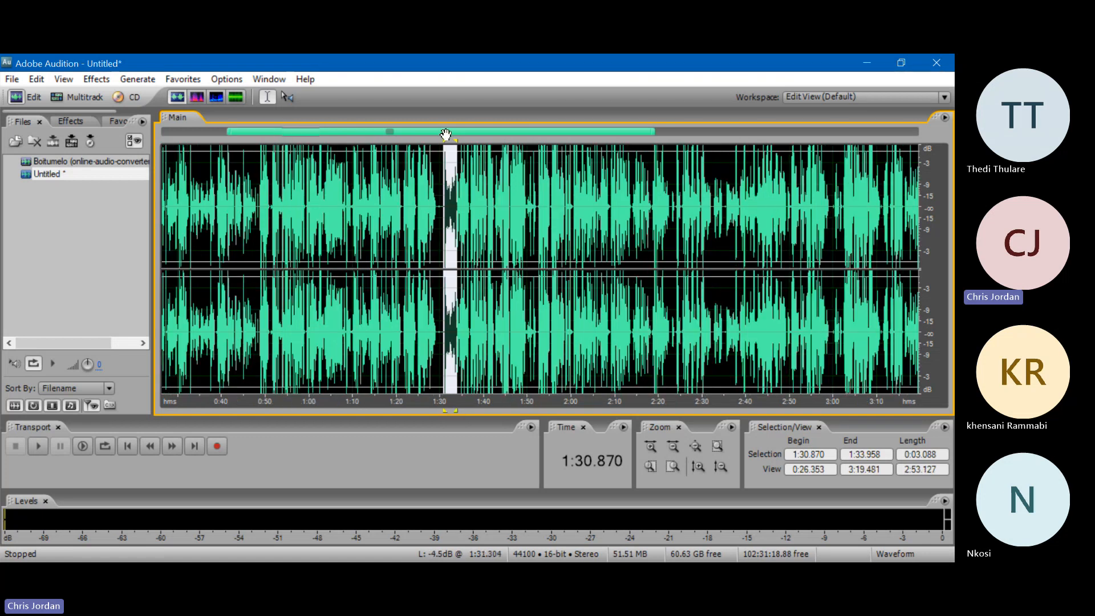
{"action": "scroll", "coordinate": [446, 134], "scroll_direction": "up", "scroll_amount": 1}
{"action": "scroll", "coordinate": [427, 135], "scroll_direction": "up", "scroll_amount": 1}
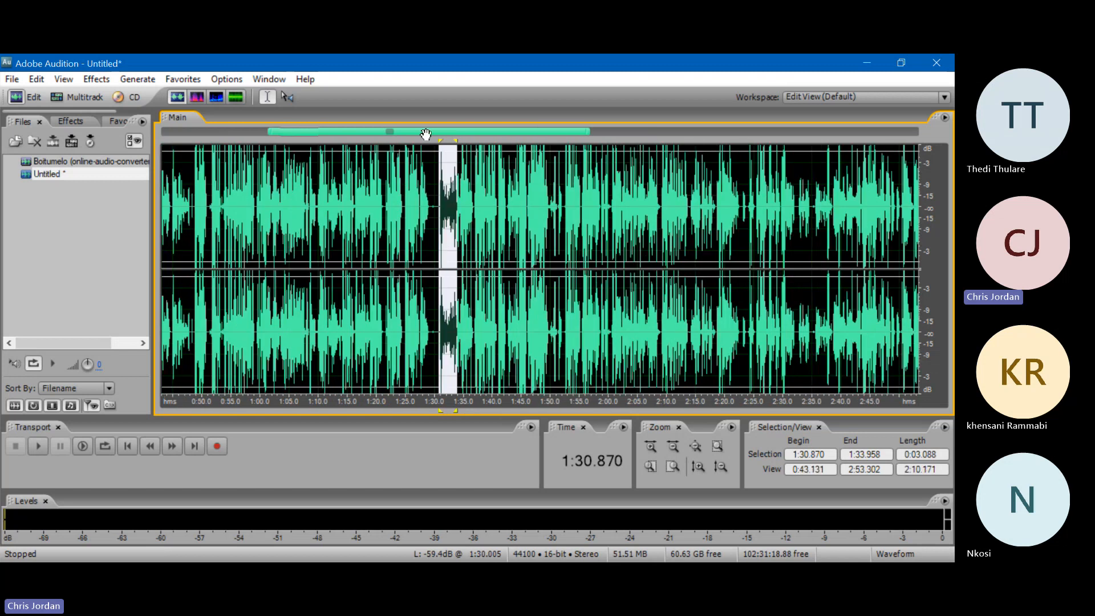
{"action": "scroll", "coordinate": [426, 135], "scroll_direction": "down", "scroll_amount": 3}
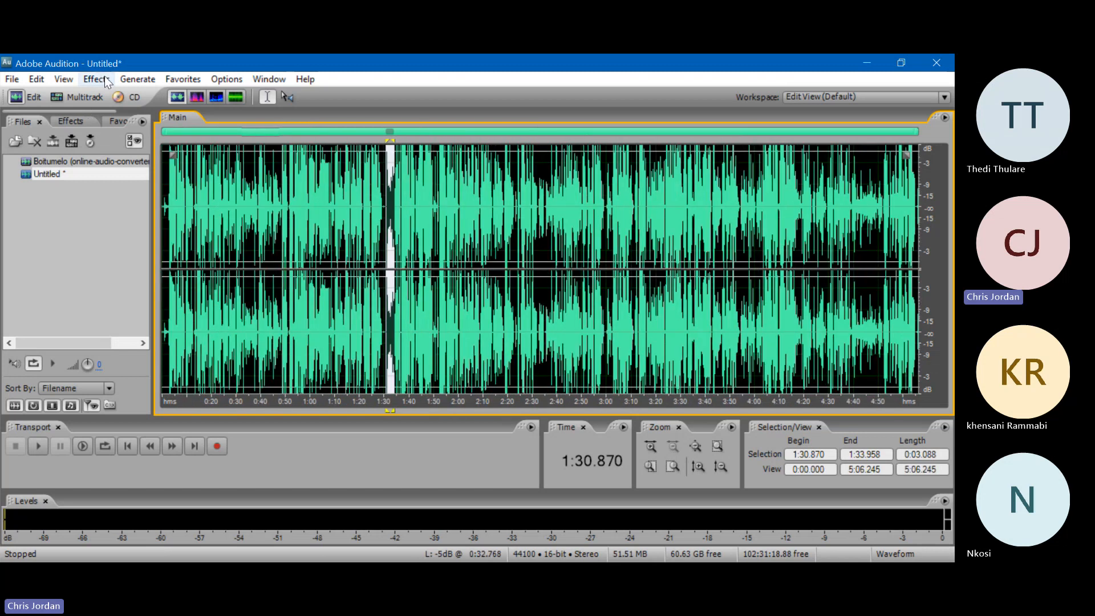
{"action": "left_click", "coordinate": [95, 79]}
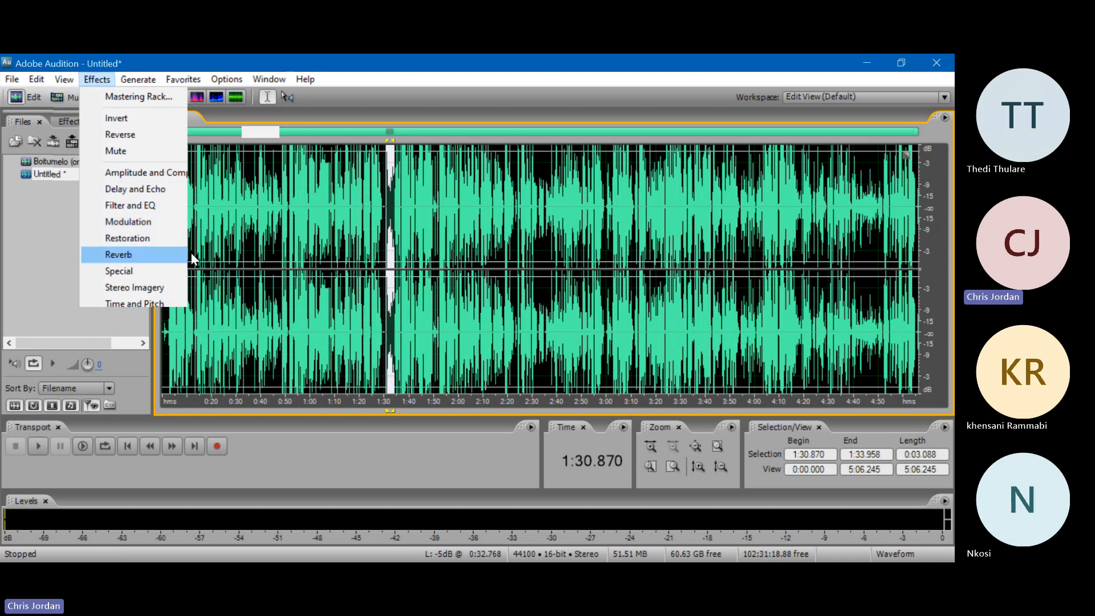
{"action": "mouse_move", "coordinate": [142, 173]}
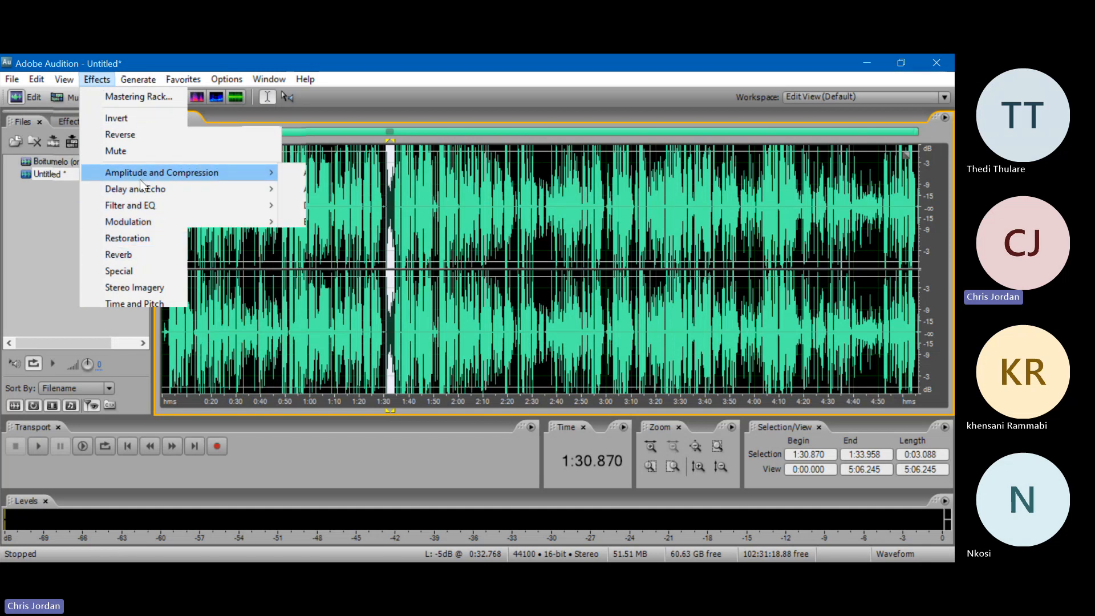
{"action": "left_click", "coordinate": [135, 90]}
{"action": "left_click", "coordinate": [35, 79]}
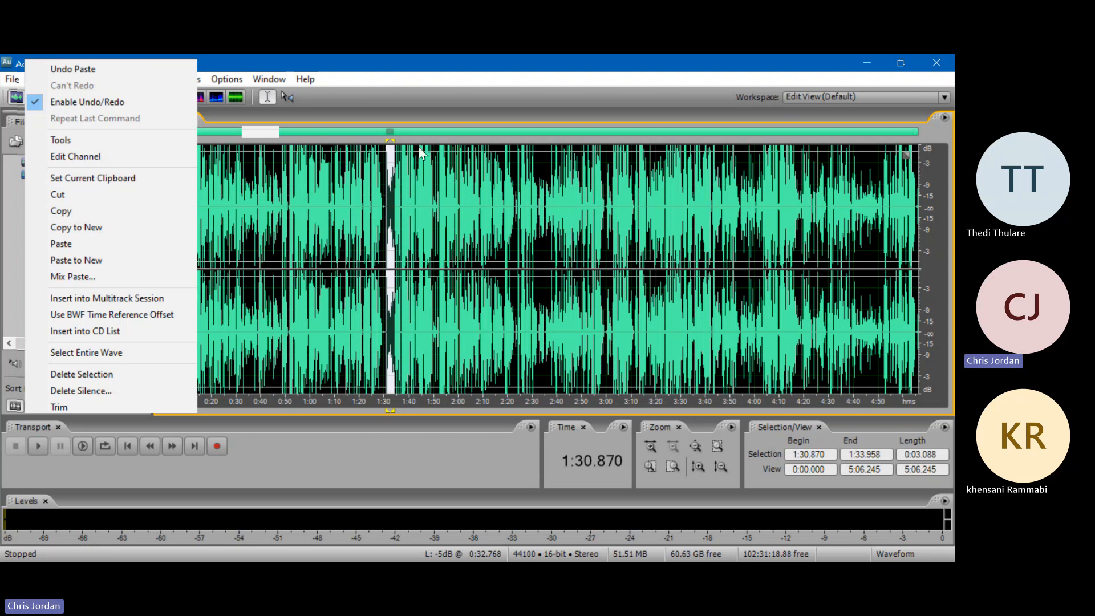
{"action": "left_click", "coordinate": [385, 208]}
- Select the entire excerpt, preview the Scientific Filters effect on it, and close the effect
{"action": "left_click", "coordinate": [380, 210]}
{"action": "key", "text": "ctrl+a"}
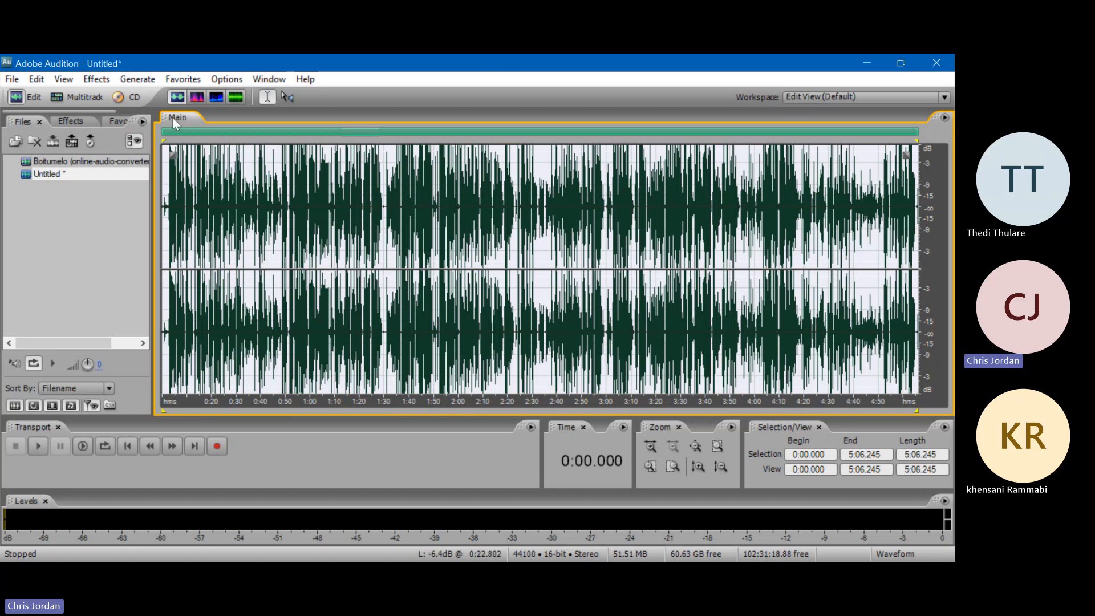
{"action": "left_click", "coordinate": [97, 84]}
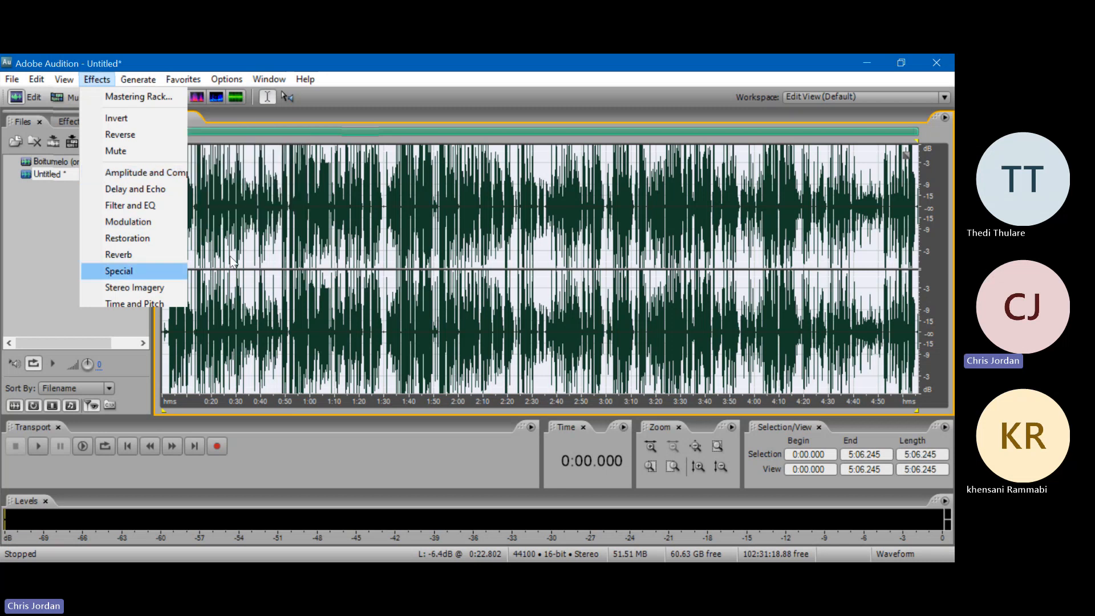
{"action": "mouse_move", "coordinate": [234, 294]}
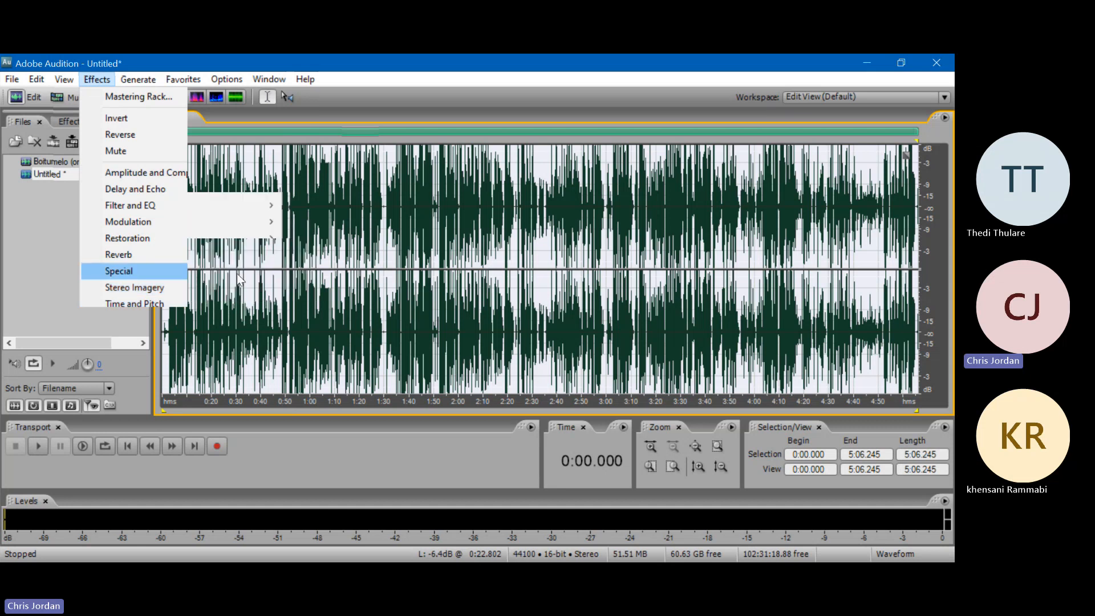
{"action": "mouse_move", "coordinate": [244, 244]}
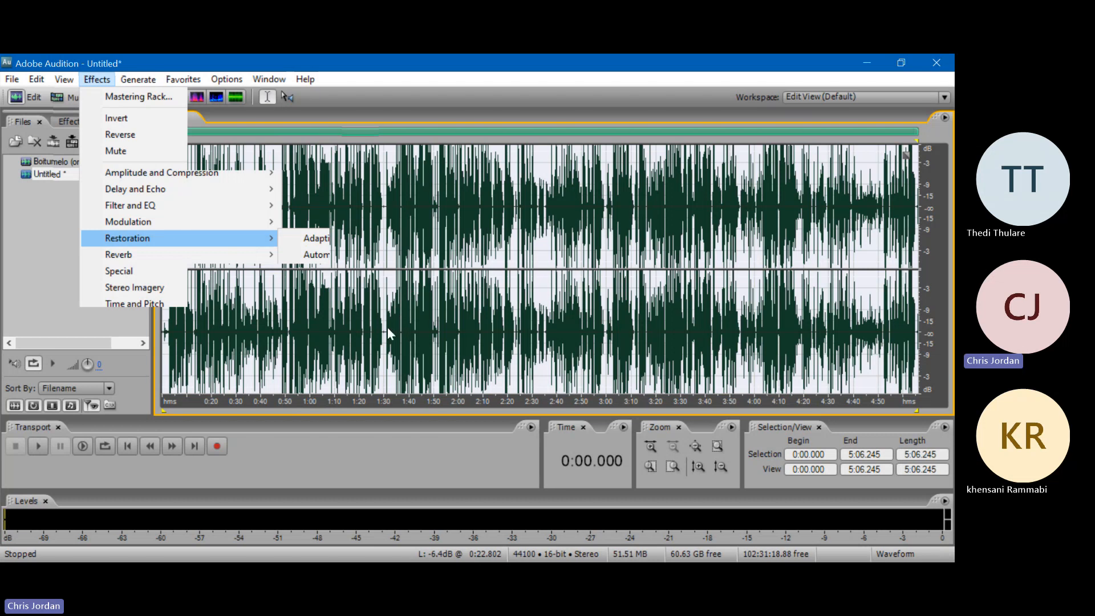
{"action": "mouse_move", "coordinate": [242, 200]}
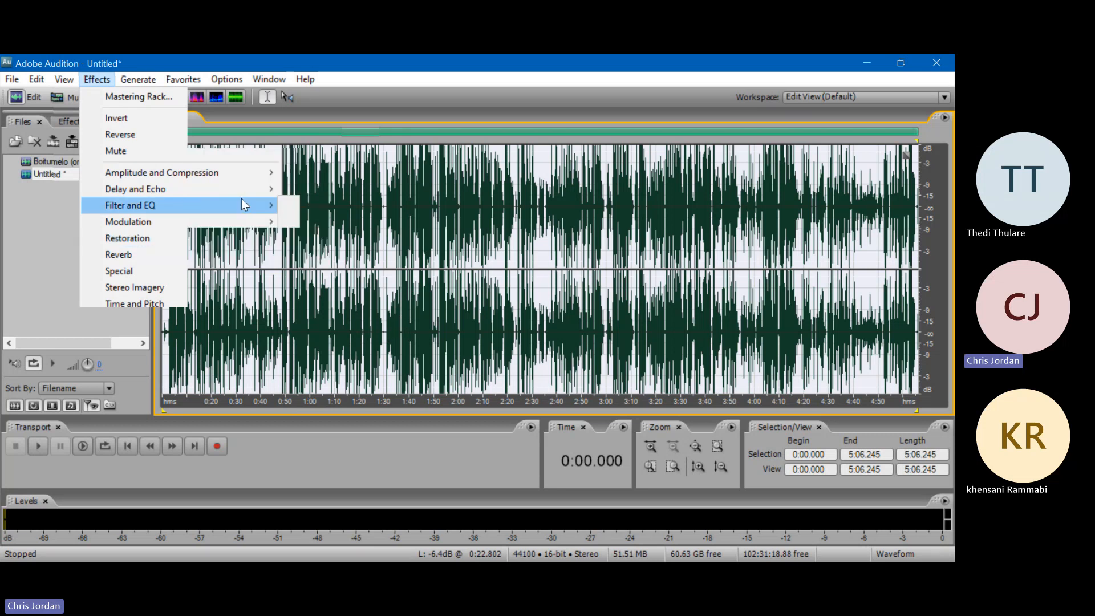
{"action": "left_click", "coordinate": [356, 300]}
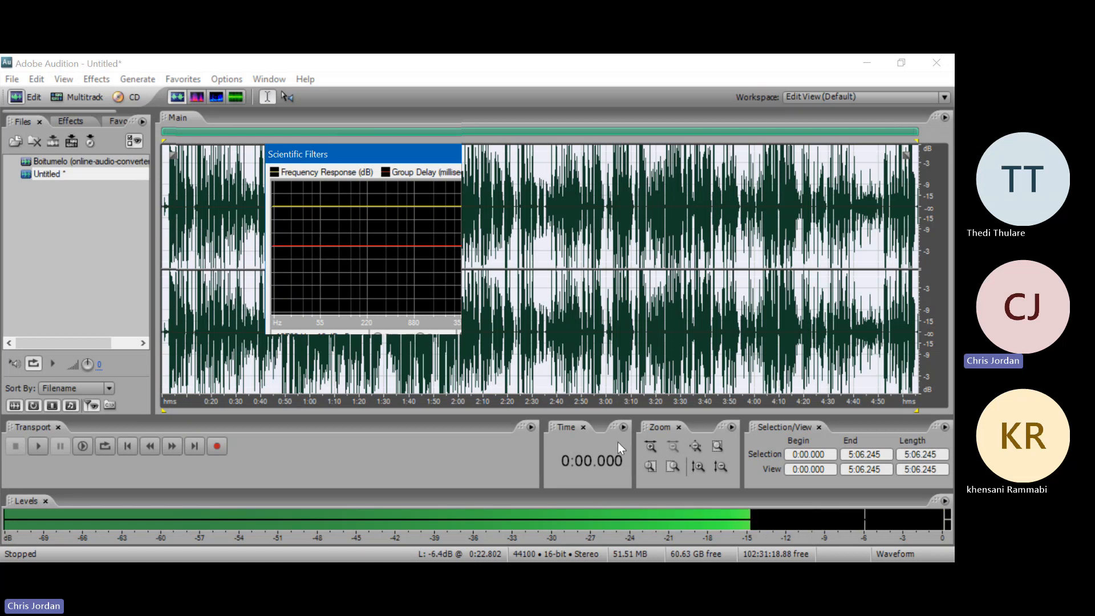
{"action": "left_click", "coordinate": [658, 436]}
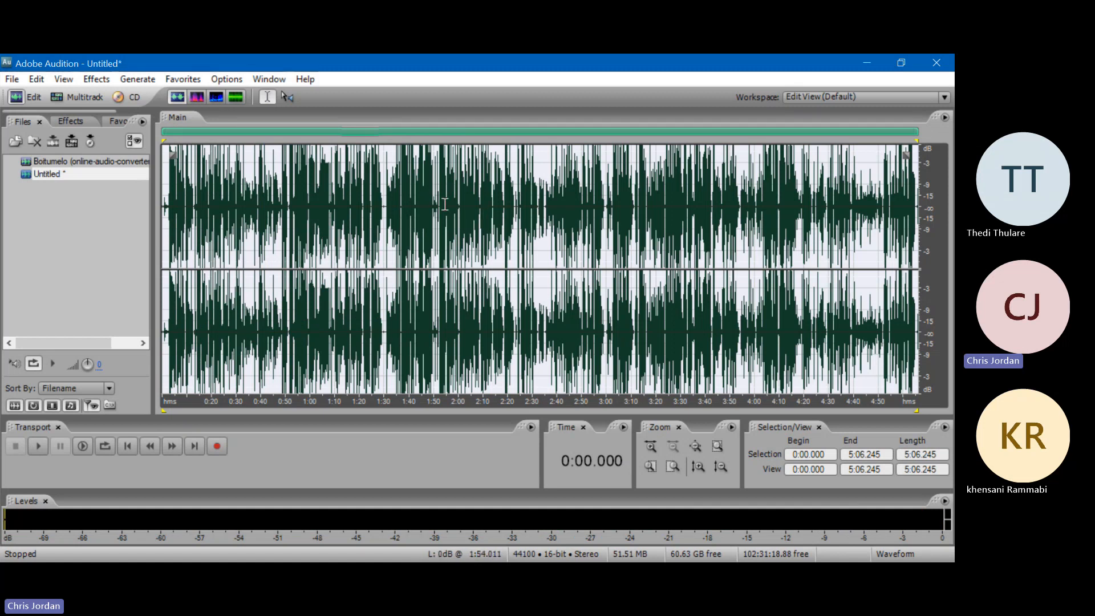
- Play the quieter passage around 1:32.7 and select the range from about 1:30.0 to 1:36.9
{"action": "left_click_drag", "start_coordinate": [384, 212], "coordinate": [403, 210]}
{"action": "key", "text": "space"}
{"action": "left_click", "coordinate": [392, 205]}
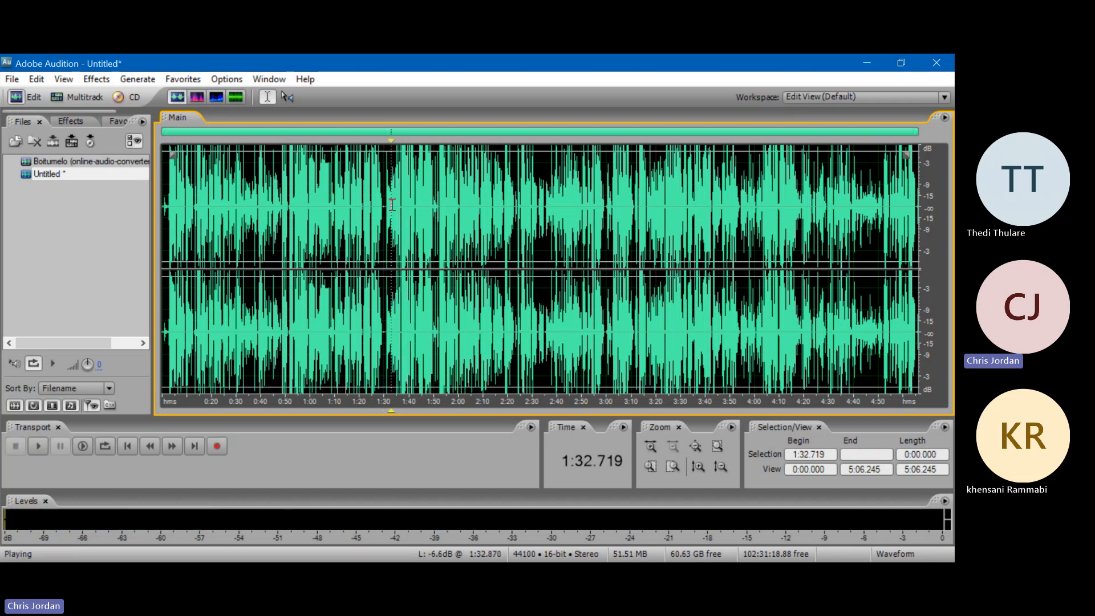
{"action": "left_click_drag", "start_coordinate": [384, 206], "coordinate": [402, 207]}
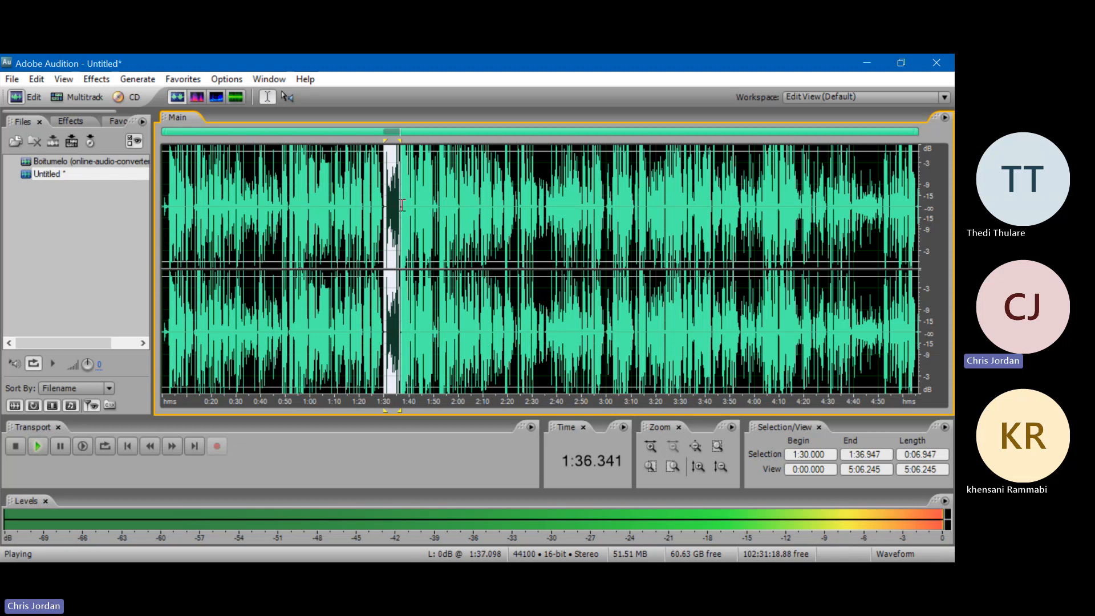
- Compare low-pass, high-pass and band-pass responses in Scientific Filters on the selected passage, and close the effect
{"action": "left_click", "coordinate": [88, 81]}
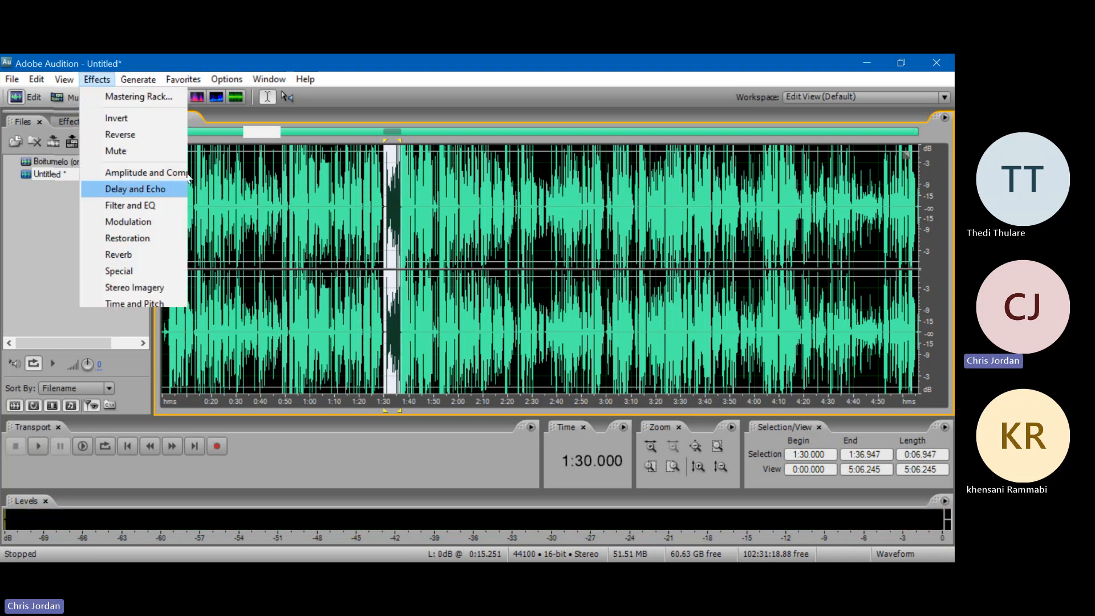
{"action": "mouse_move", "coordinate": [256, 238]}
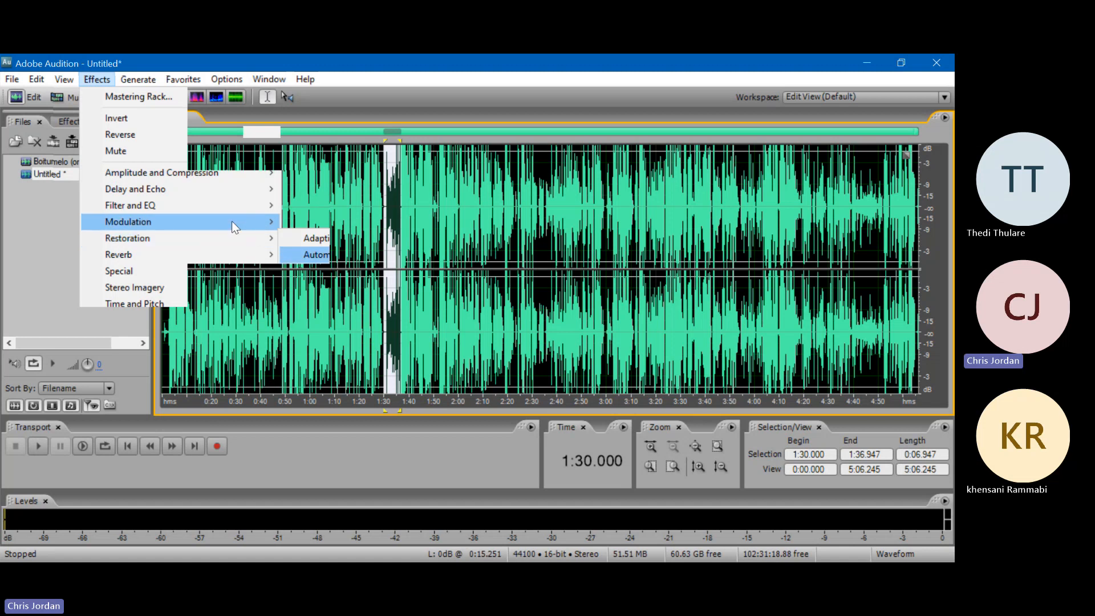
{"action": "mouse_move", "coordinate": [240, 203]}
{"action": "left_click", "coordinate": [383, 295]}
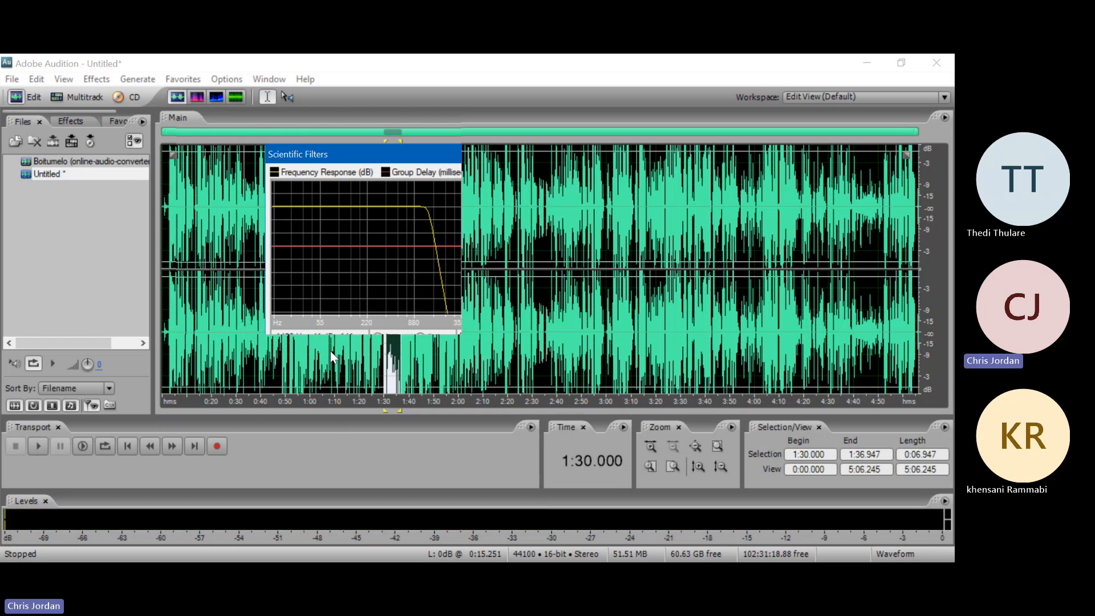
{"action": "left_click", "coordinate": [341, 379]}
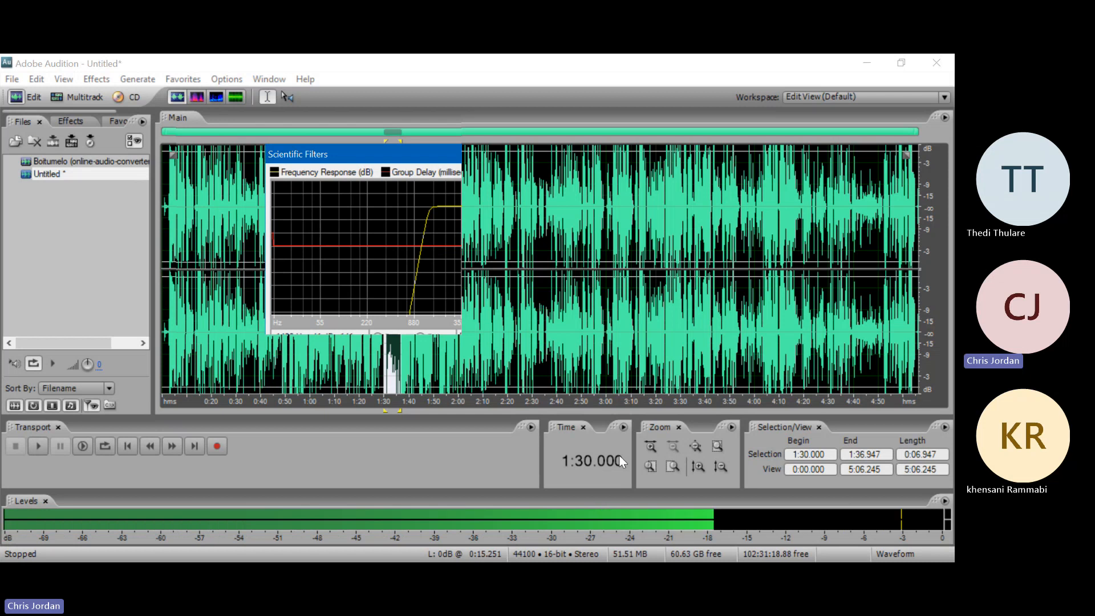
{"action": "left_click", "coordinate": [388, 379]}
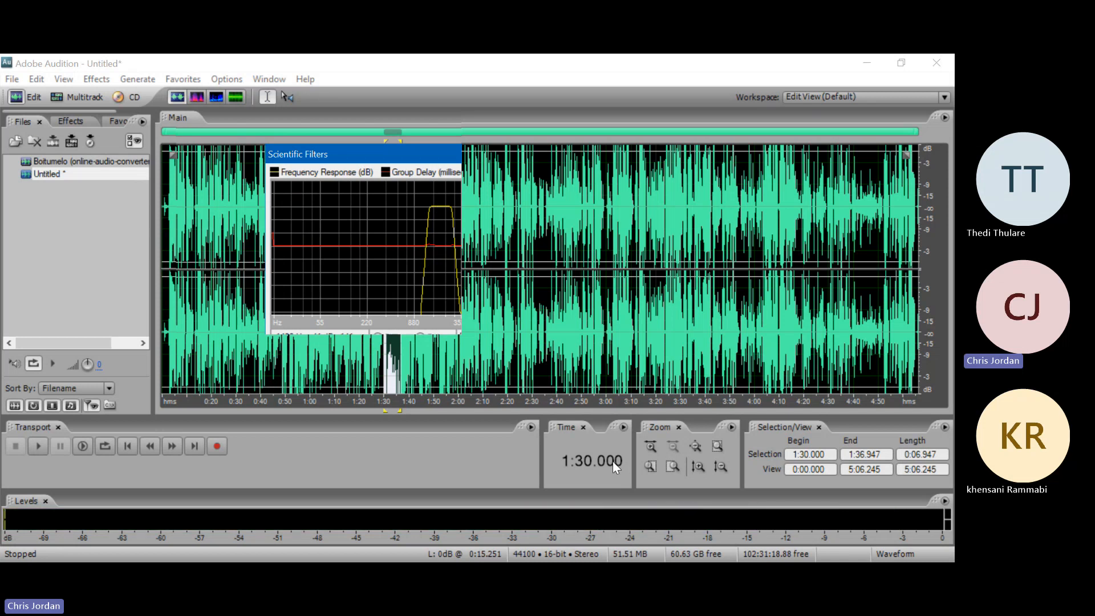
{"action": "left_click", "coordinate": [416, 362]}
{"action": "left_click", "coordinate": [443, 375]}
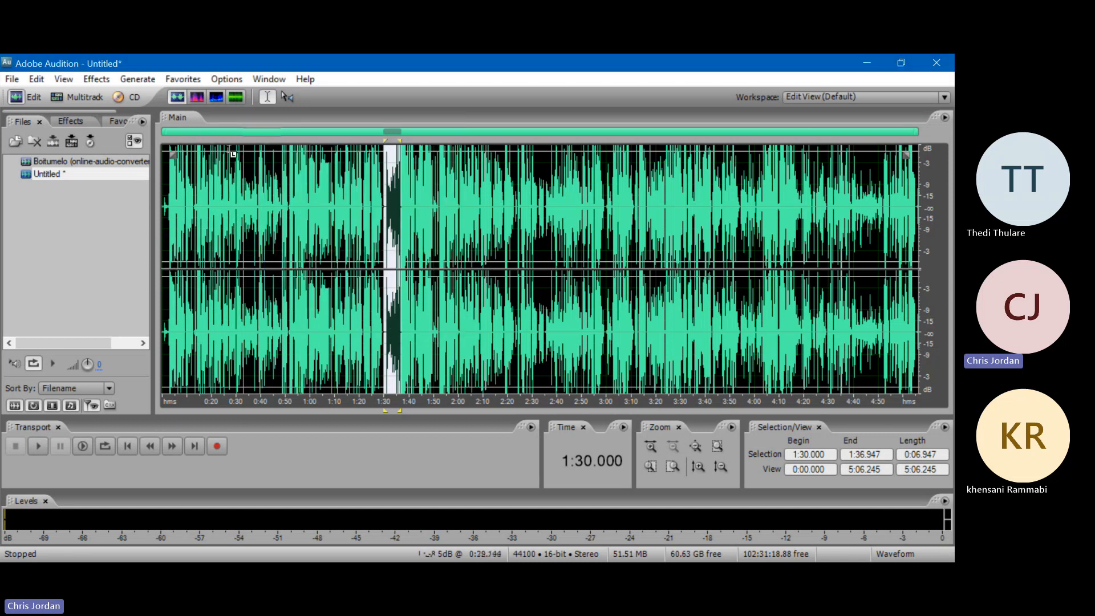
- Select the entire excerpt again and open the Graphic Equalizer effect for it
{"action": "left_click", "coordinate": [381, 200]}
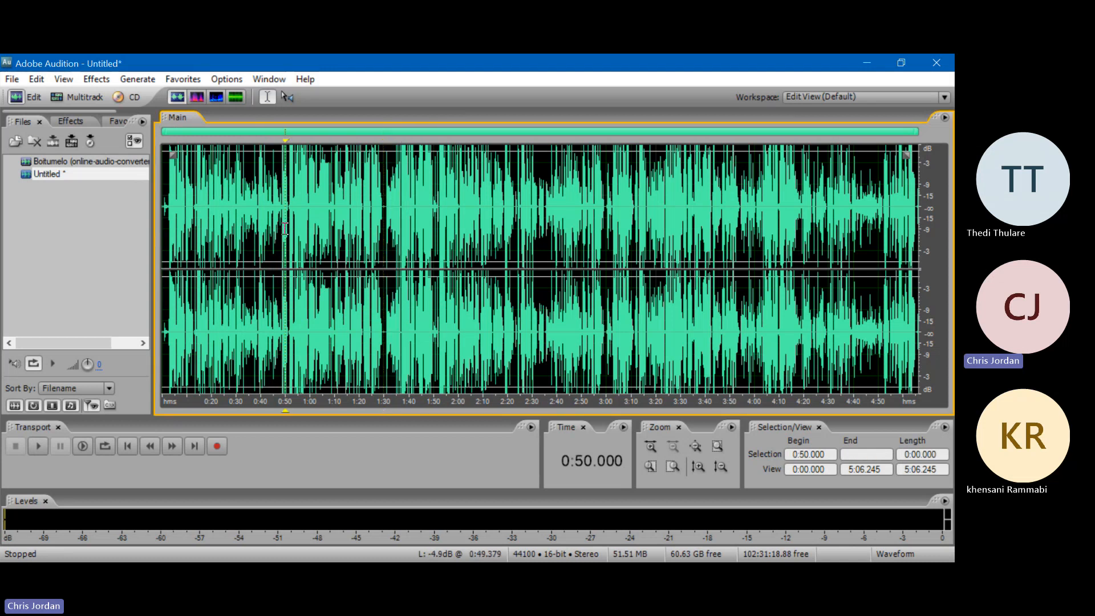
{"action": "key", "text": "ctrl+a"}
{"action": "left_click", "coordinate": [97, 80]}
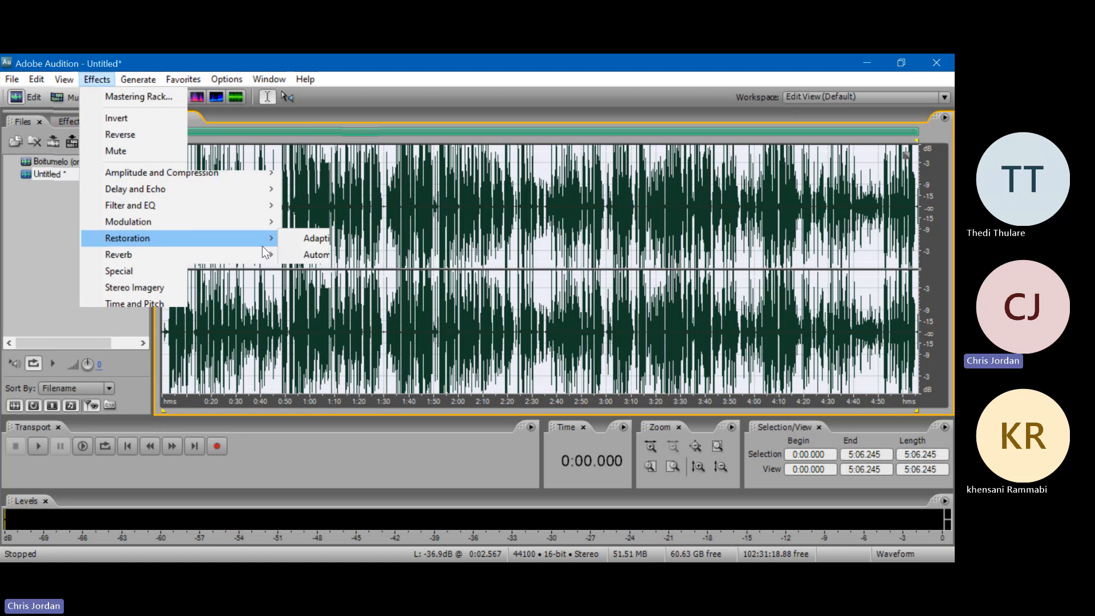
{"action": "mouse_move", "coordinate": [263, 210]}
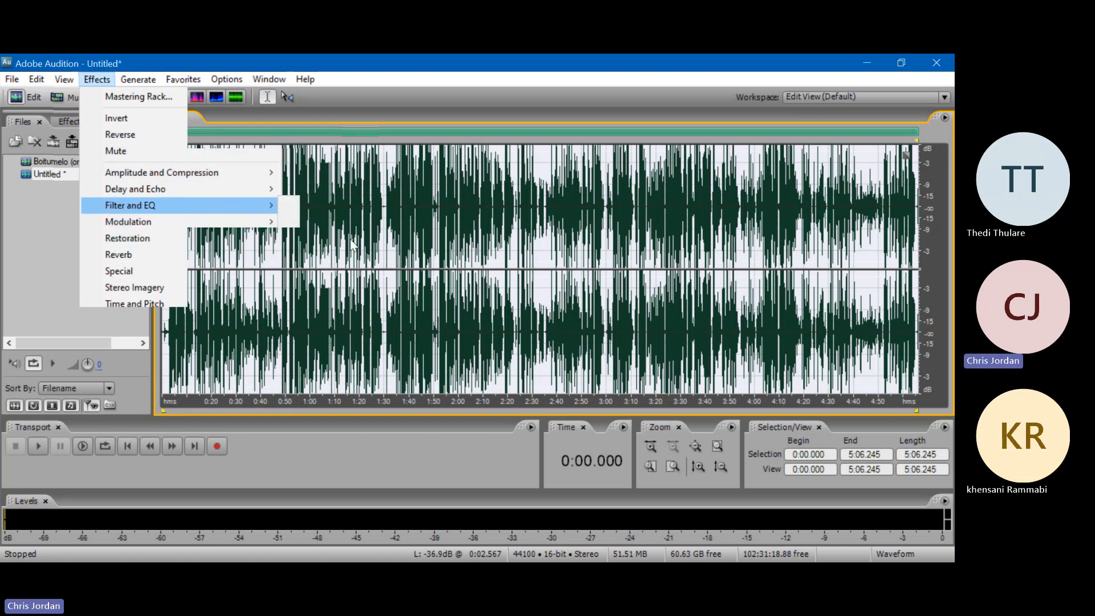
{"action": "left_click", "coordinate": [352, 244]}
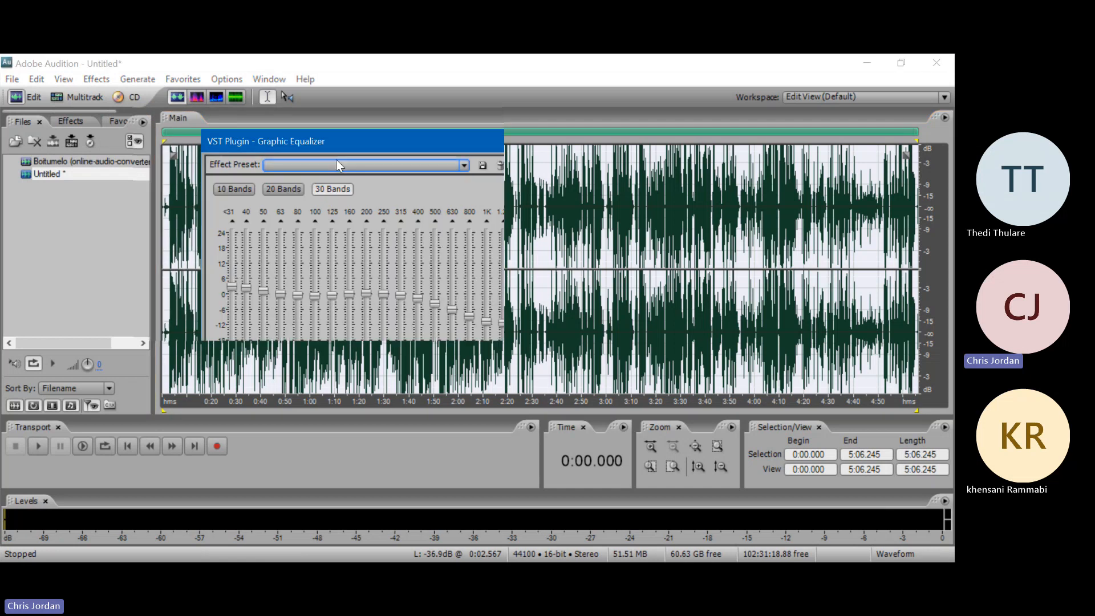
- Load the Vocal Magic(breath) preset in the Graphic Equalizer, preview it, and close the effect
{"action": "left_click", "coordinate": [337, 164]}
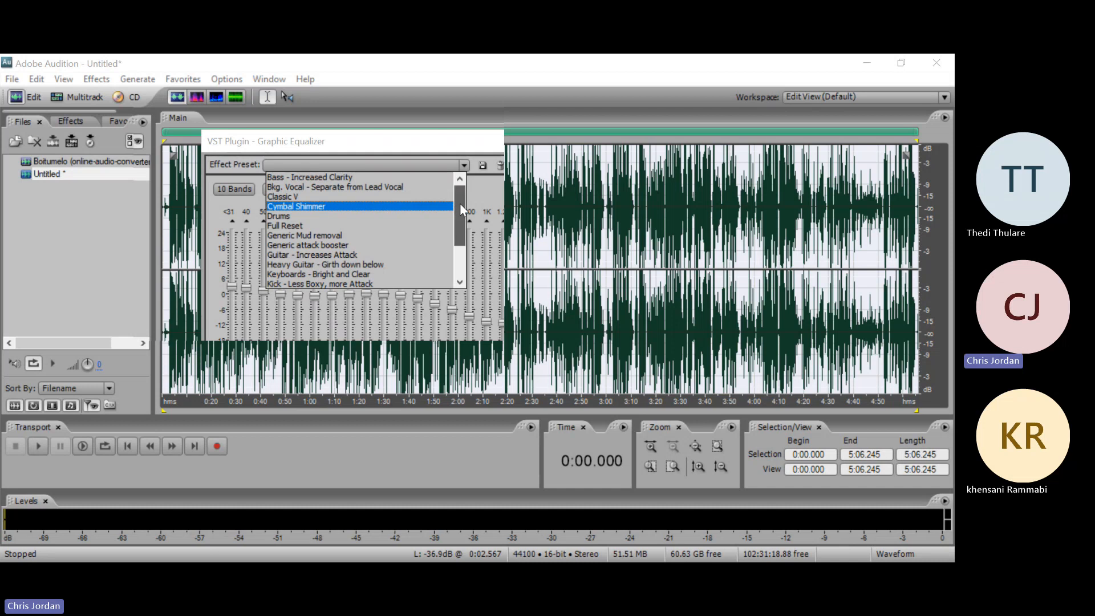
{"action": "left_click_drag", "start_coordinate": [459, 203], "coordinate": [466, 240]}
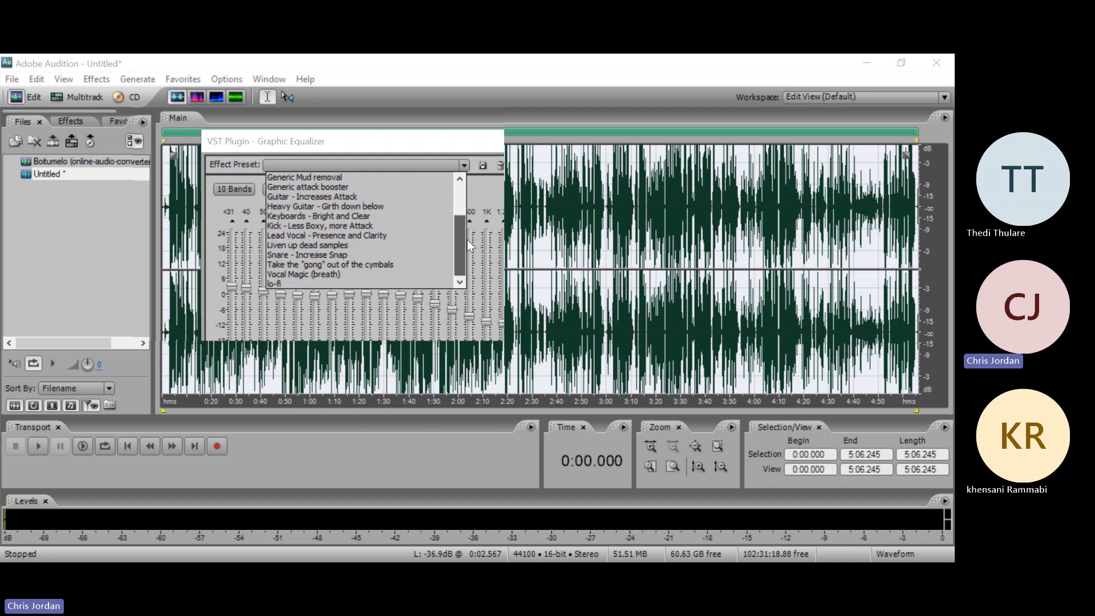
{"action": "left_click", "coordinate": [438, 275]}
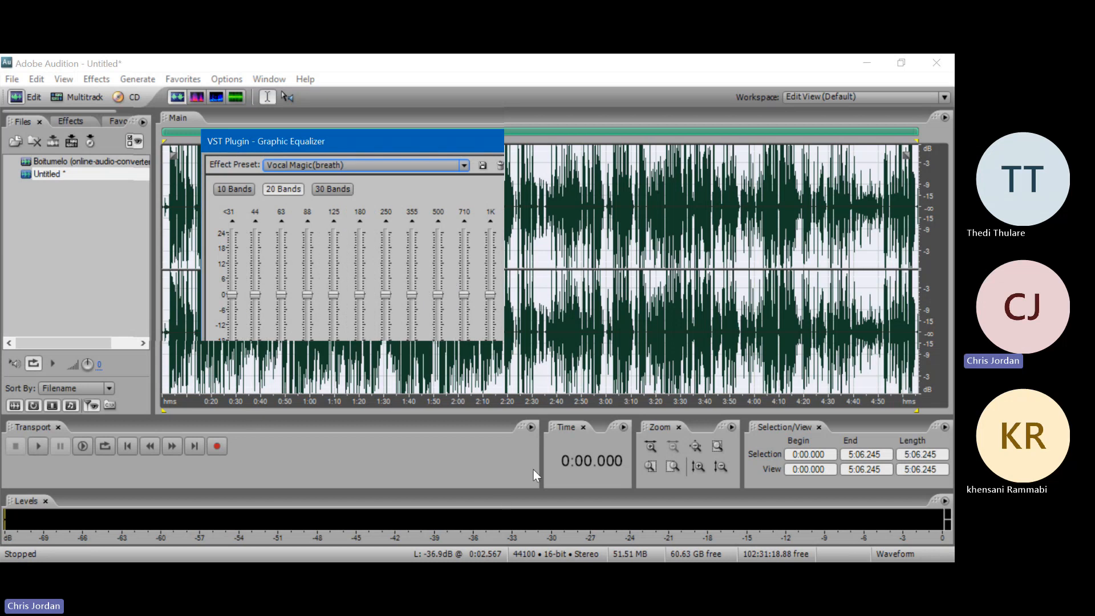
{"action": "left_click", "coordinate": [224, 463]}
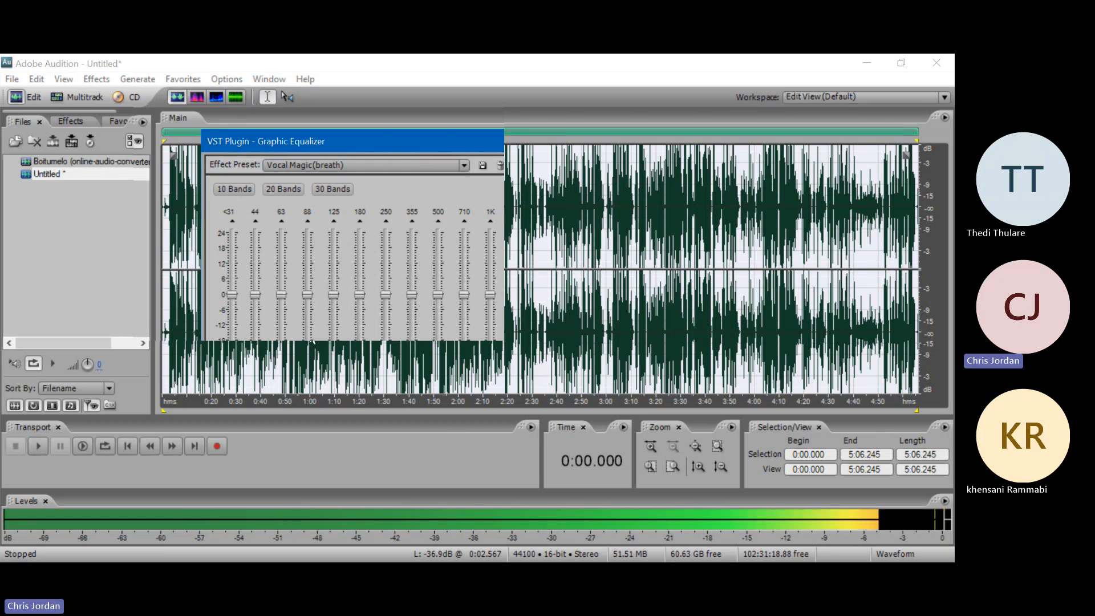
{"action": "left_click", "coordinate": [656, 467]}
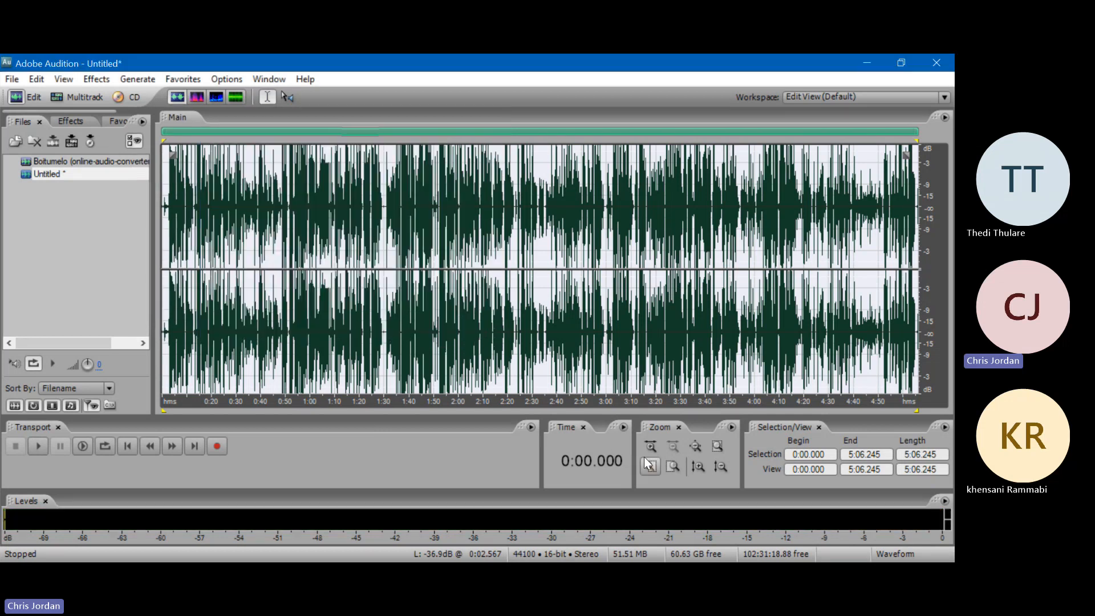
- Play the excerpt from about 2:25, select the quieter passage from 2:30.0 to about 2:38.3, and stop playback
{"action": "left_click", "coordinate": [518, 214]}
{"action": "key", "text": "space"}
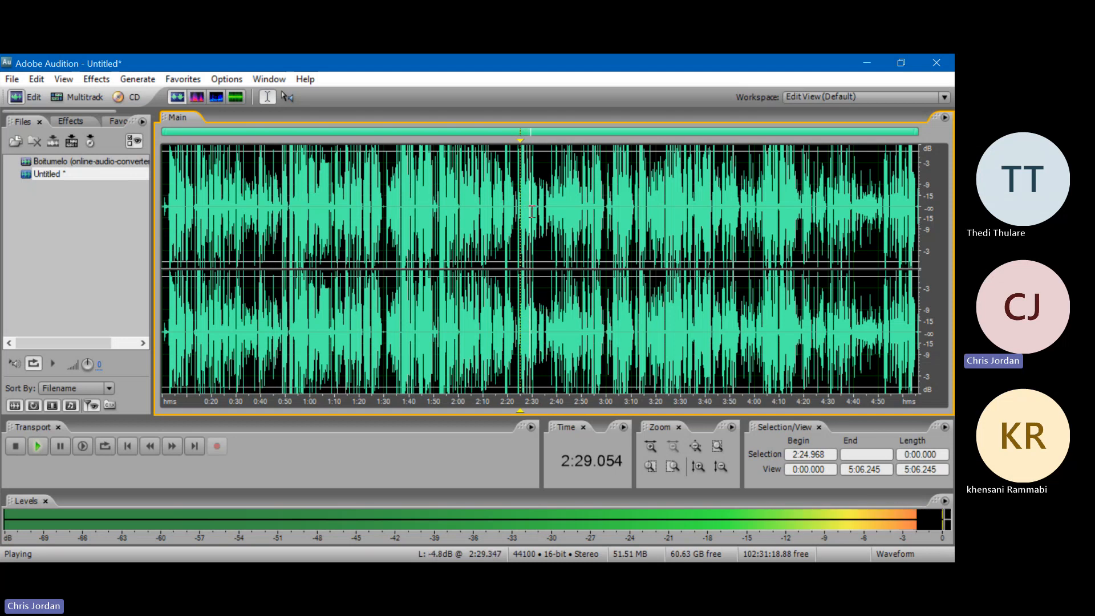
{"action": "left_click_drag", "start_coordinate": [532, 211], "coordinate": [553, 209]}
{"action": "key", "text": "space"}
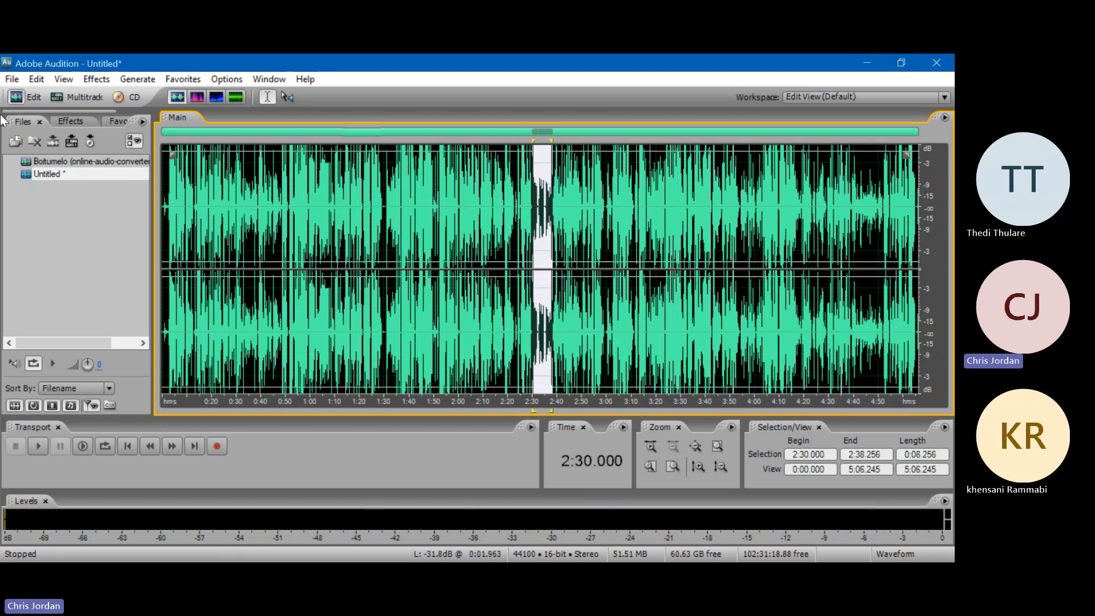
- Preview the Graphic Equalizer's Vocal Magic(breath) preset on the selected passage
{"action": "left_click", "coordinate": [108, 77]}
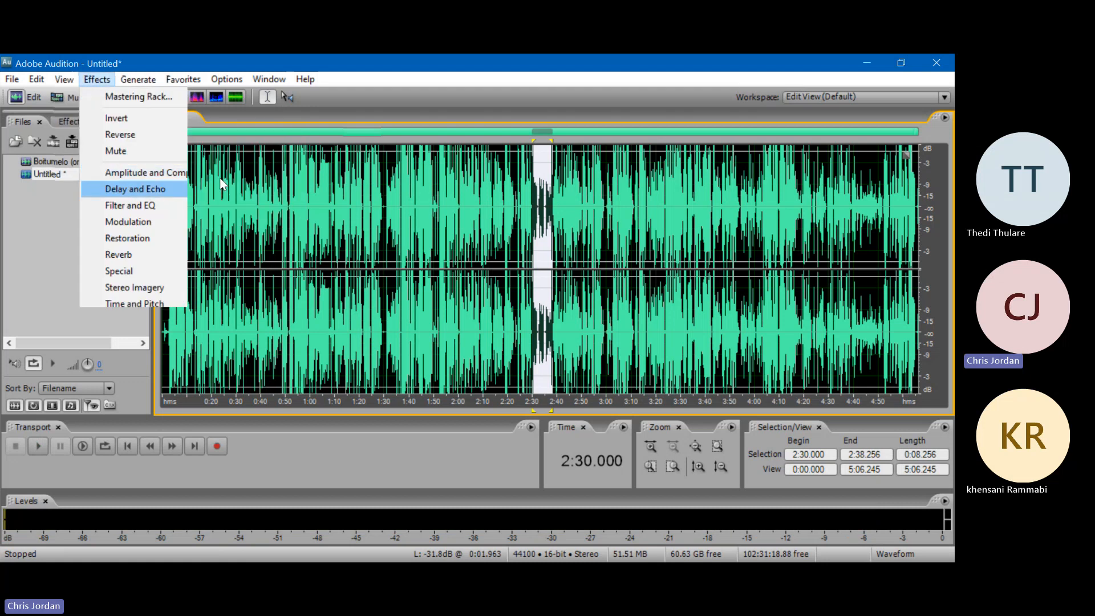
{"action": "mouse_move", "coordinate": [231, 206]}
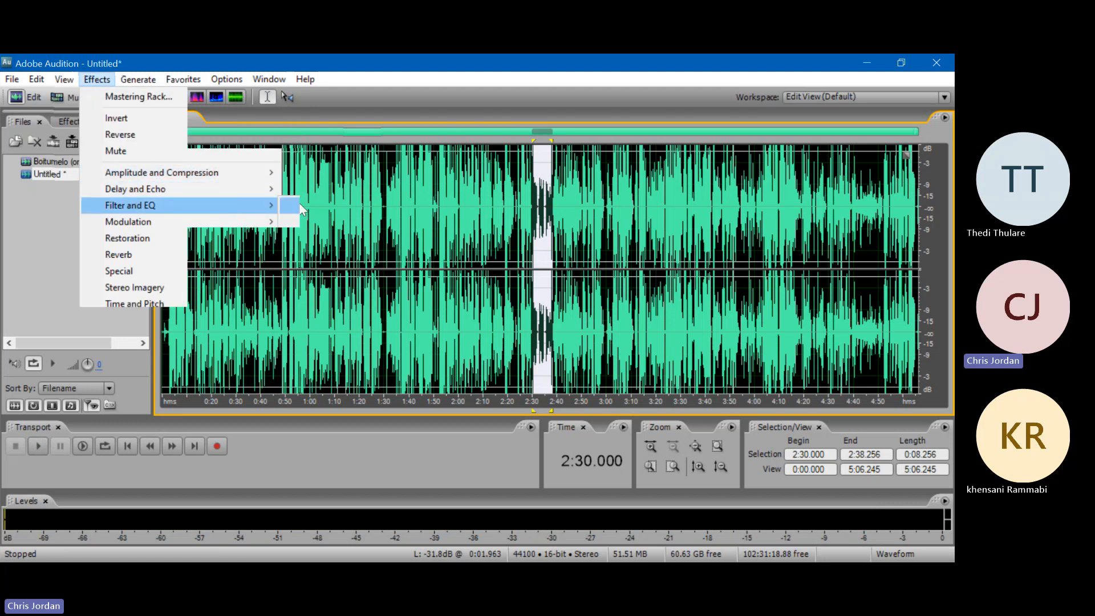
{"action": "left_click", "coordinate": [314, 242]}
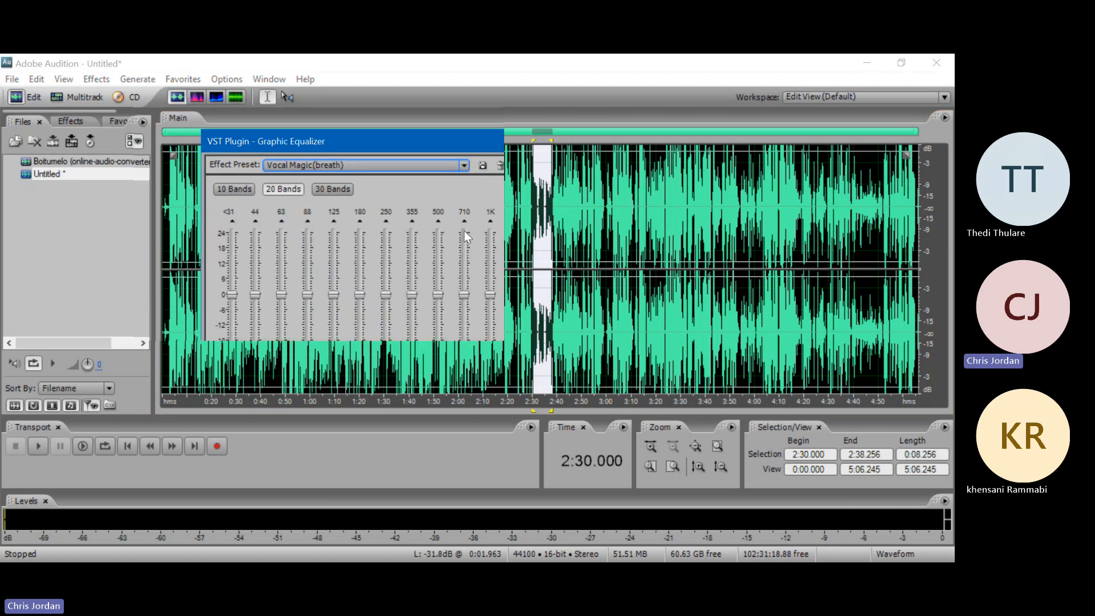
{"action": "left_click", "coordinate": [232, 469]}
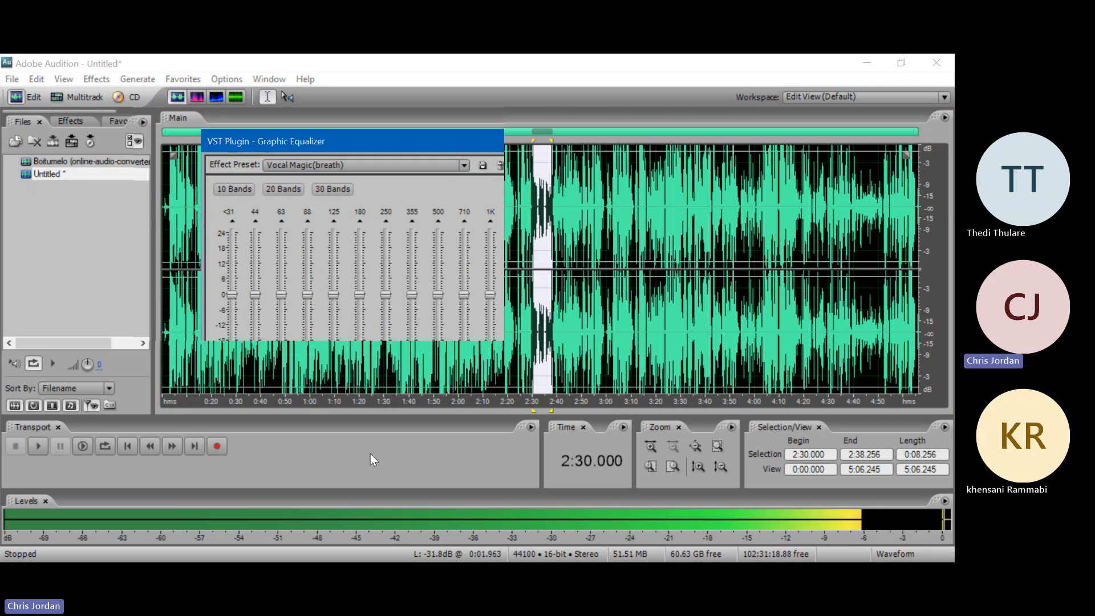
{"action": "left_click", "coordinate": [620, 471]}
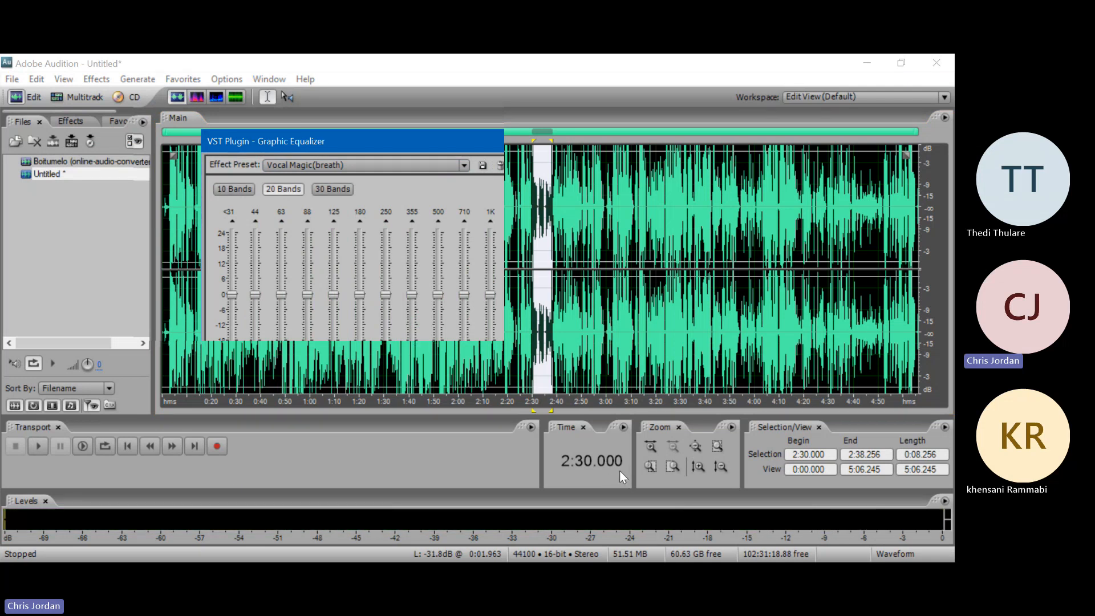
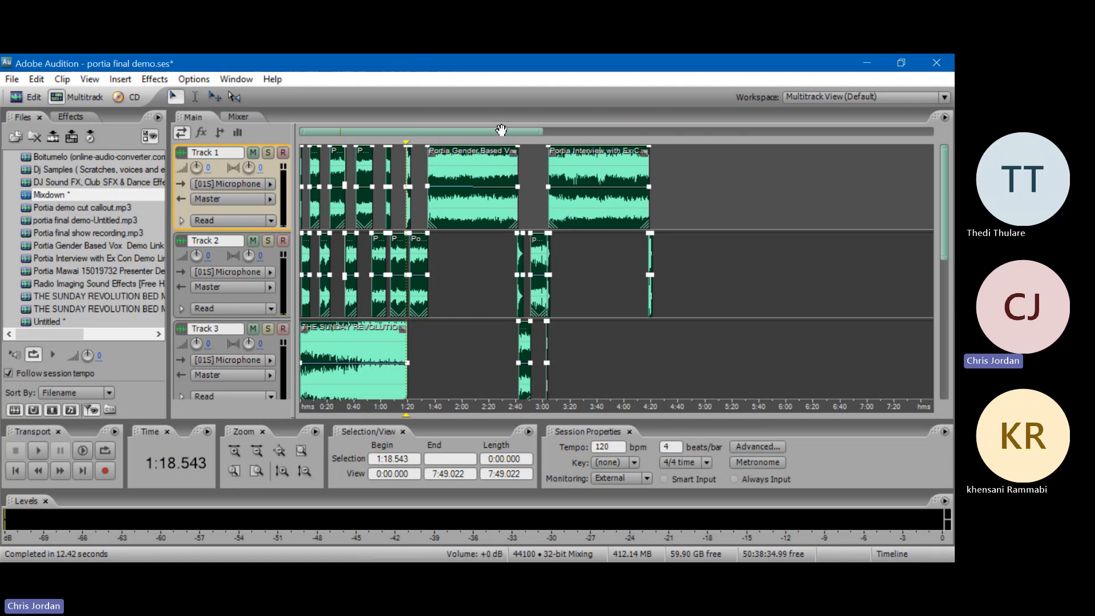
- Select the interview clip at the end of Track 1 in the multitrack session, with the cursor at about 3:51.8
{"action": "scroll", "coordinate": [500, 131], "scroll_direction": "up", "scroll_amount": 3}
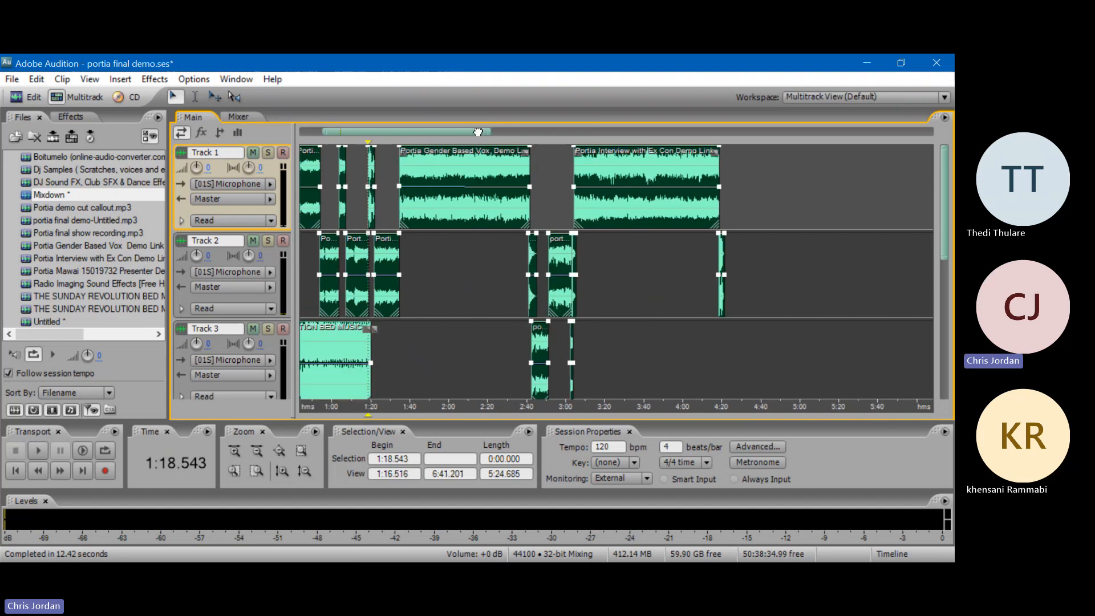
{"action": "left_click_drag", "start_coordinate": [478, 131], "coordinate": [430, 130]}
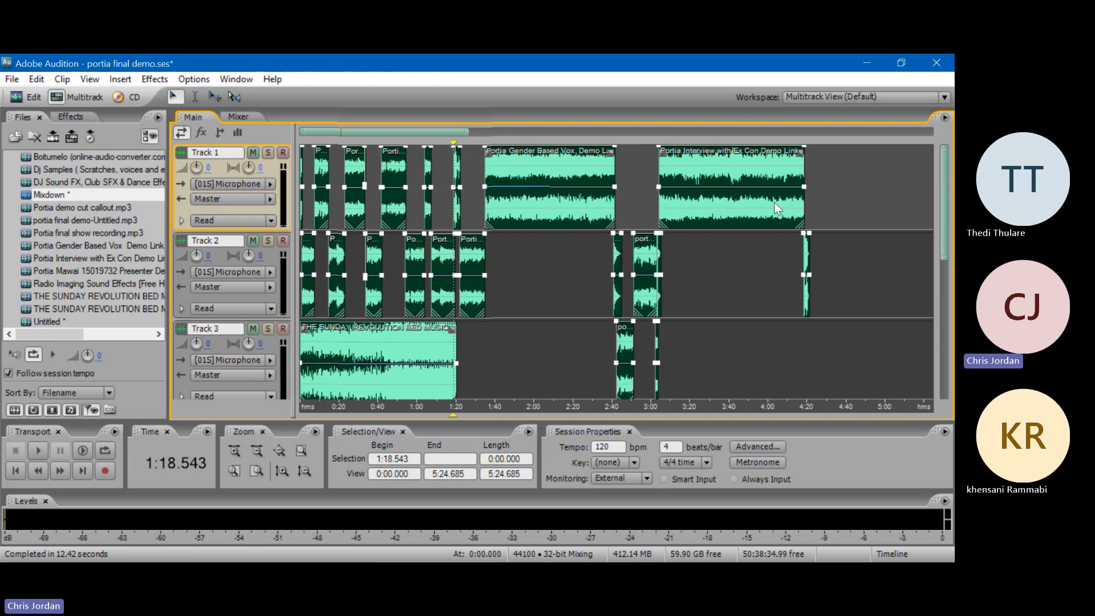
{"action": "left_click", "coordinate": [752, 202]}
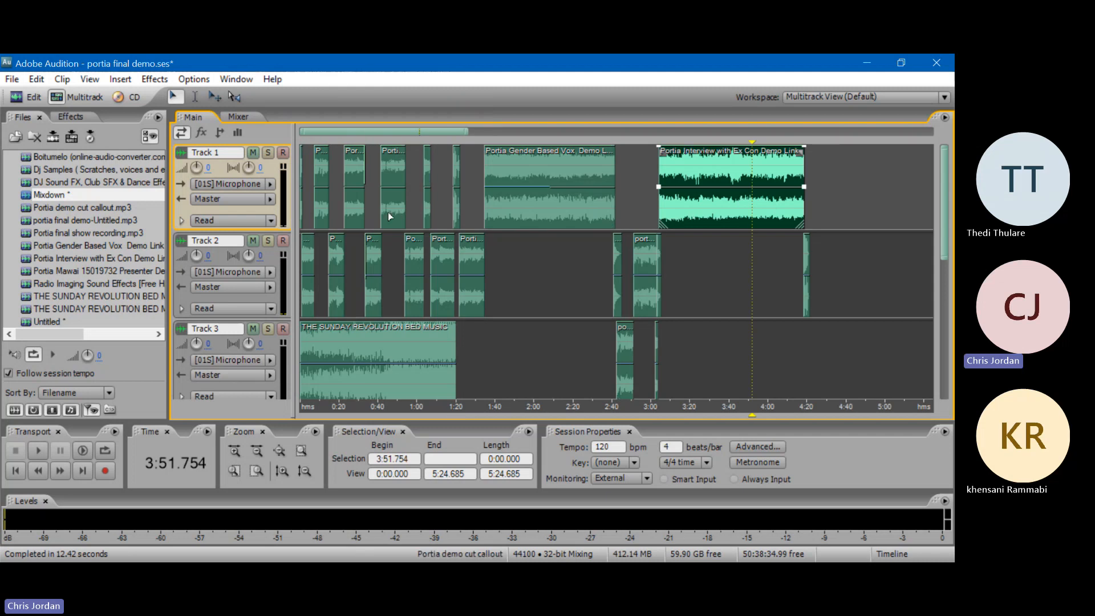
- Play the multitrack session briefly from about 0:50.9, 1:11.1 and 1:40.0, and stop playback
{"action": "left_click", "coordinate": [377, 199]}
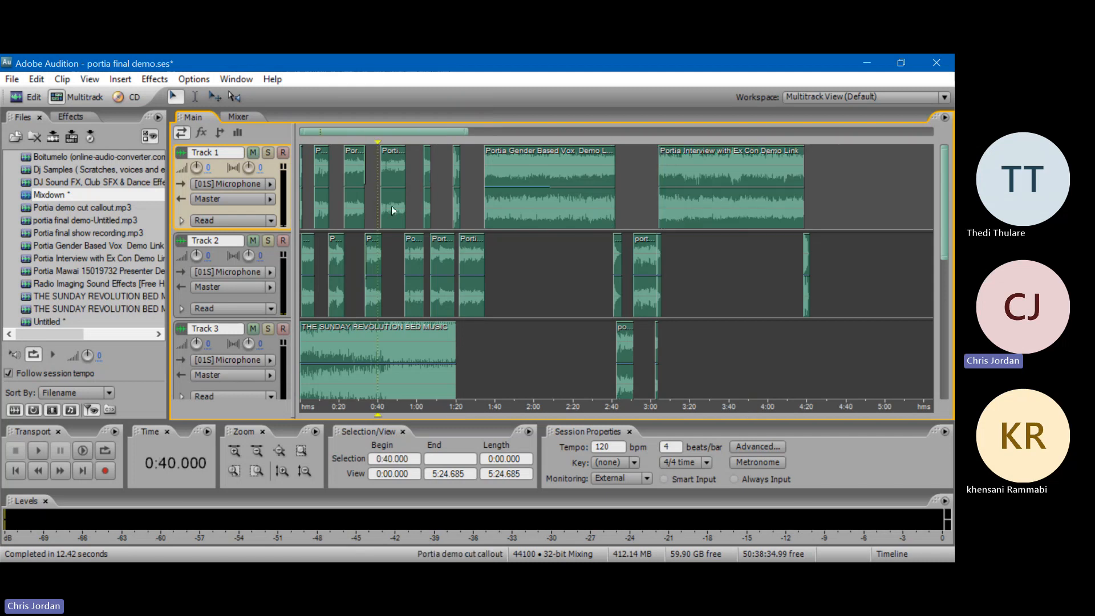
{"action": "left_click", "coordinate": [399, 202]}
{"action": "key", "text": "space"}
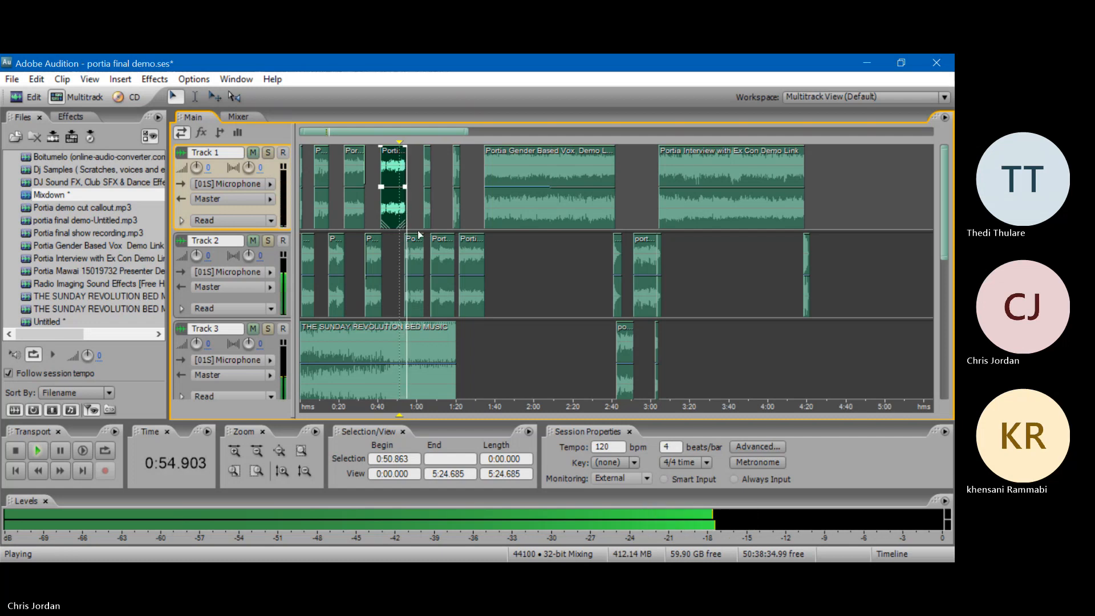
{"action": "left_click", "coordinate": [439, 230]}
{"action": "key", "text": "space"}
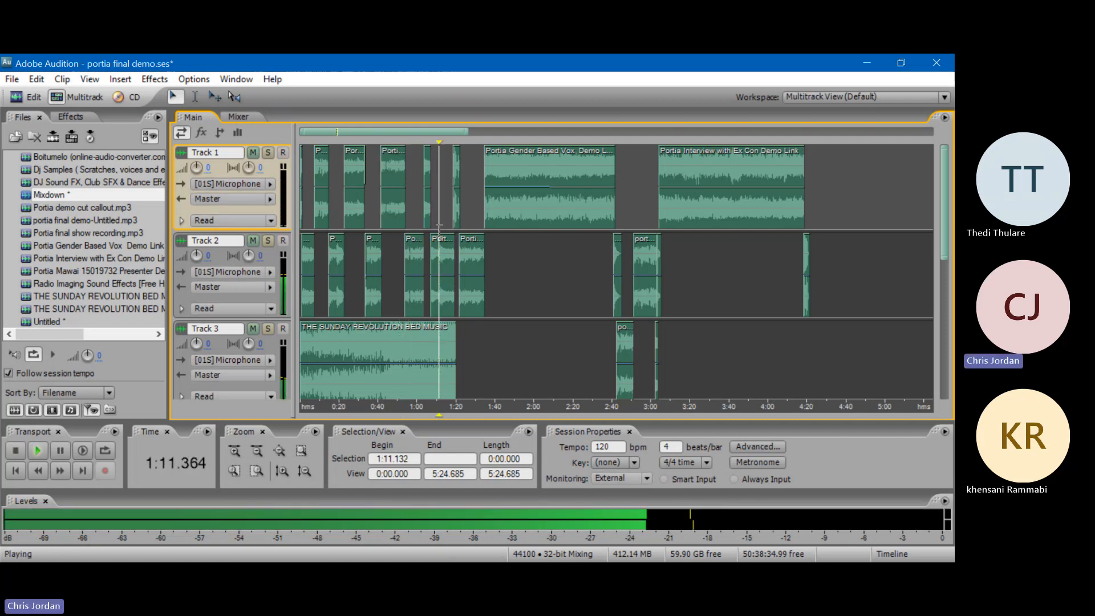
{"action": "key", "text": "space"}
{"action": "left_click", "coordinate": [493, 206]}
{"action": "key", "text": "space"}
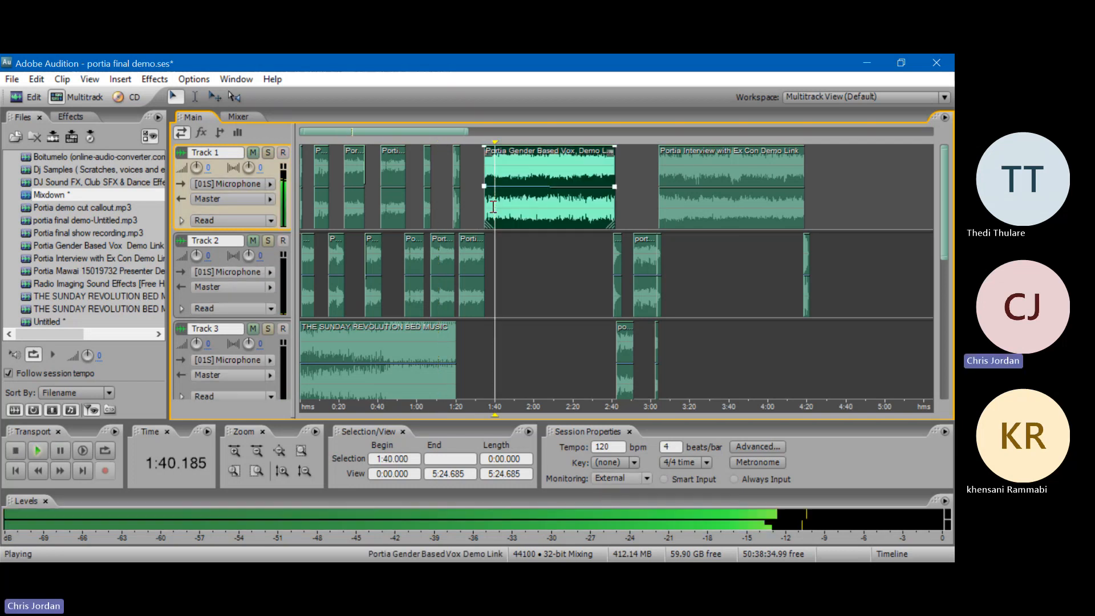
{"action": "key", "text": "space"}
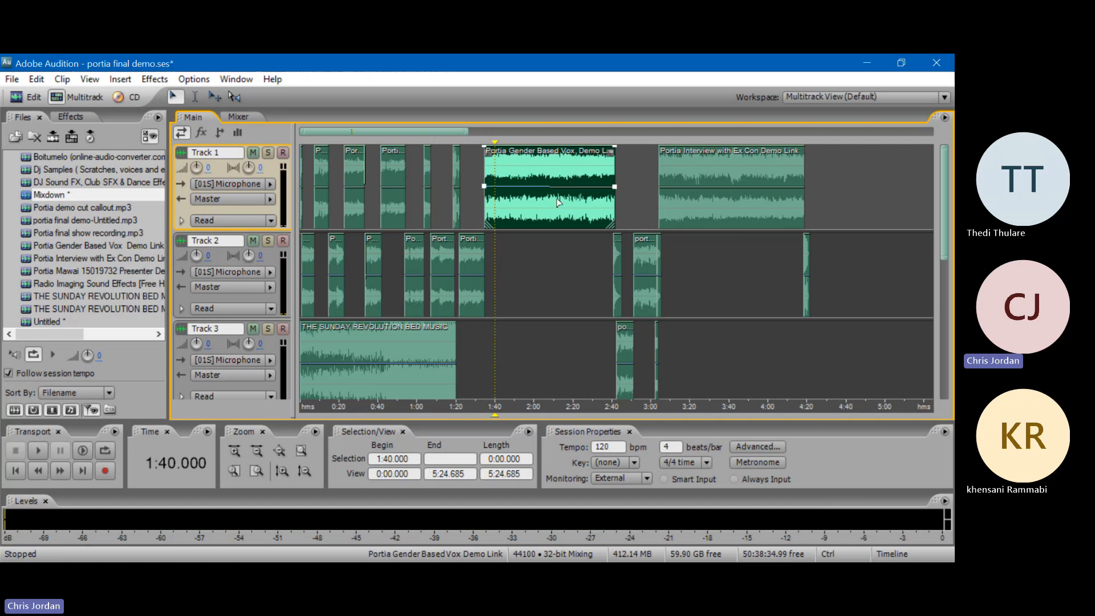
- Try shifting all the session's clips down one track and slightly later in time, and undo the move
{"action": "key", "text": "ctrl+a"}
{"action": "left_click_drag", "start_coordinate": [546, 214], "coordinate": [560, 247]}
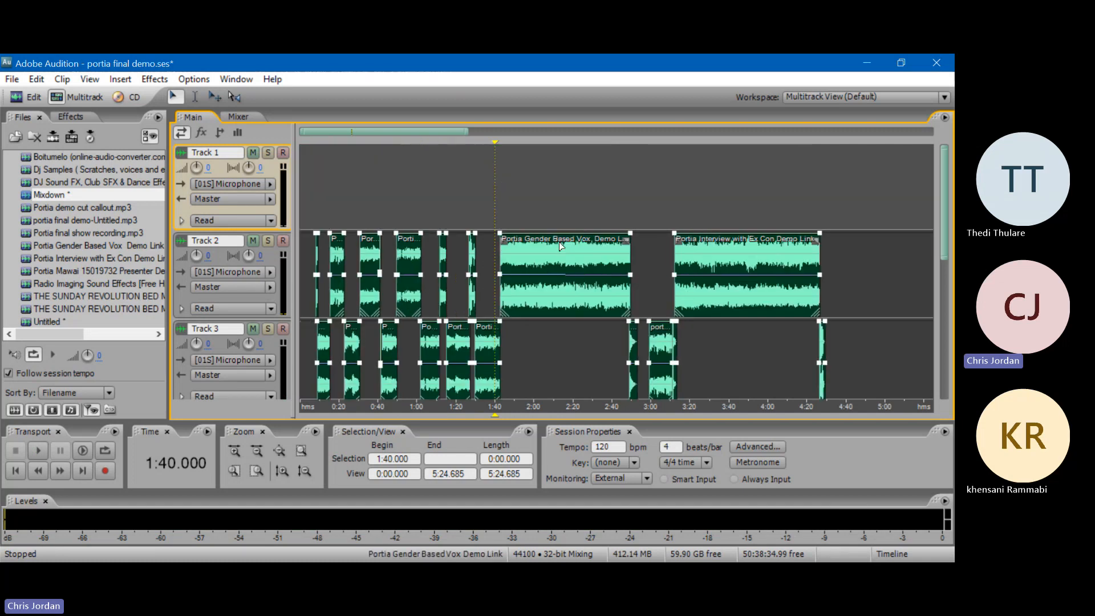
{"action": "key", "text": "ctrl+z"}
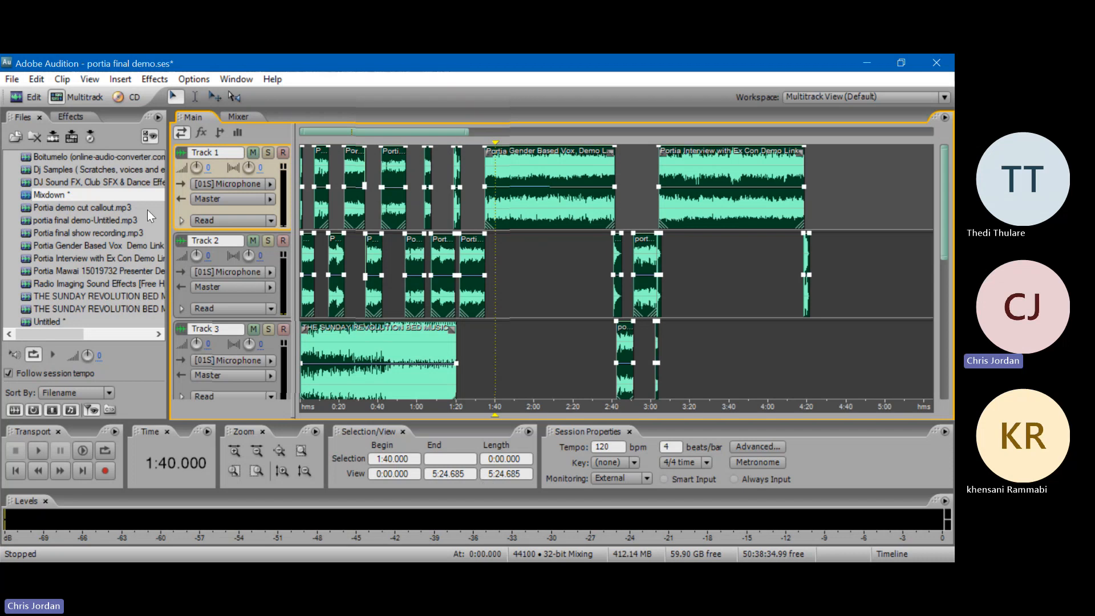
- Open the Mixdown file for waveform editing and start Dynamics Processing on its entire length
{"action": "double_click", "coordinate": [121, 193]}
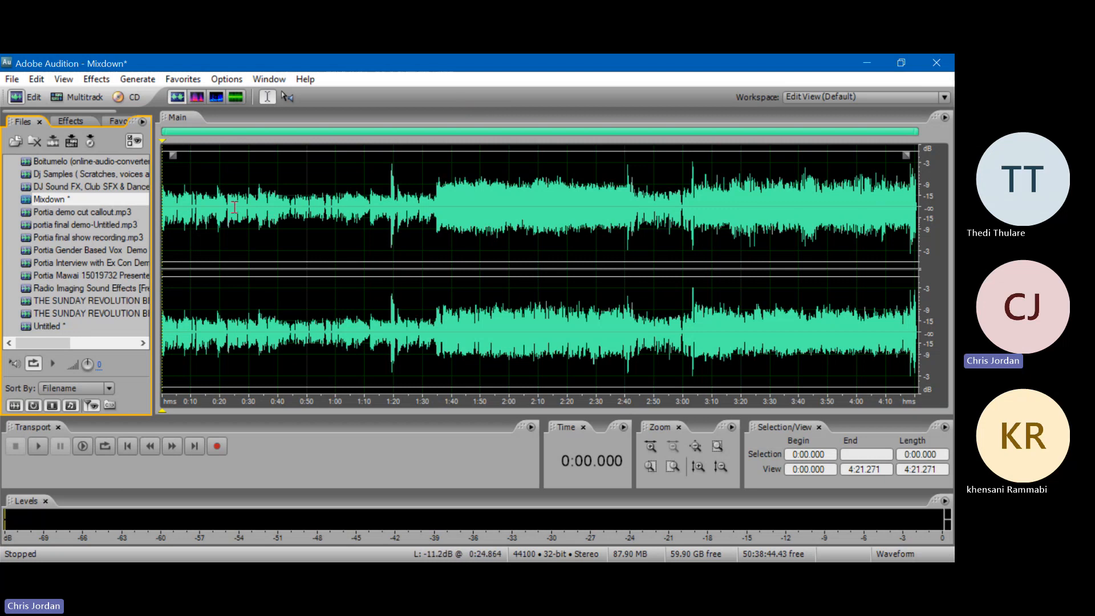
{"action": "double_click", "coordinate": [265, 231]}
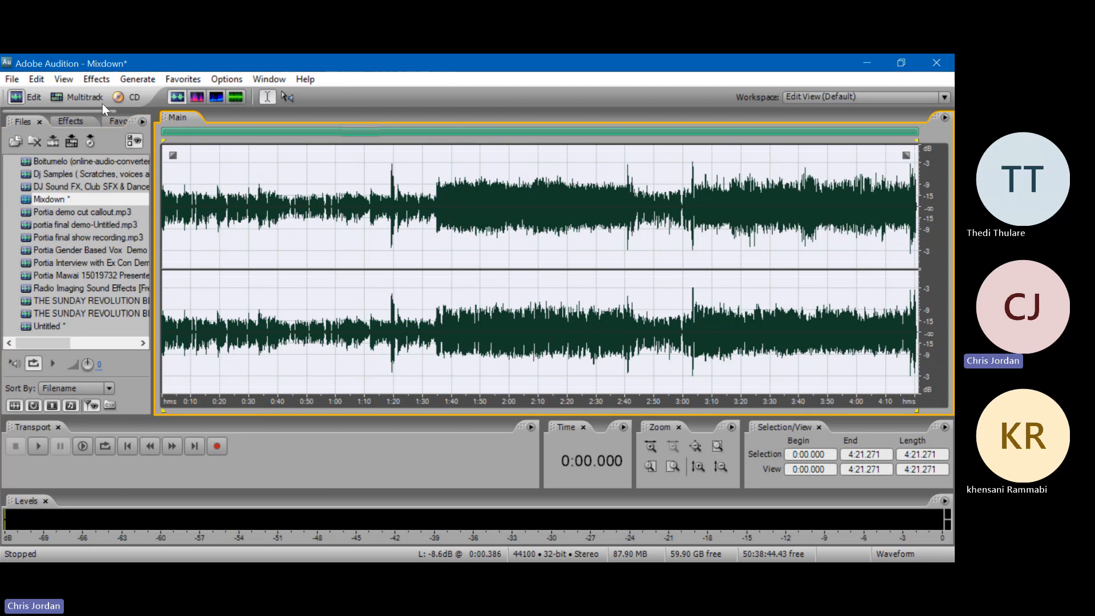
{"action": "left_click", "coordinate": [88, 81]}
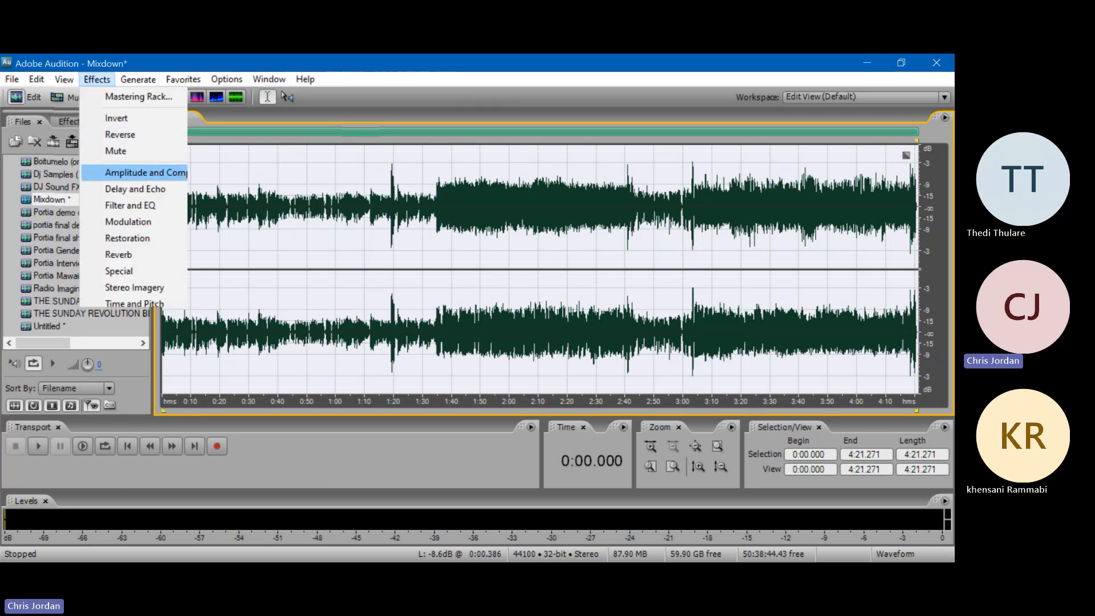
{"action": "mouse_move", "coordinate": [206, 181]}
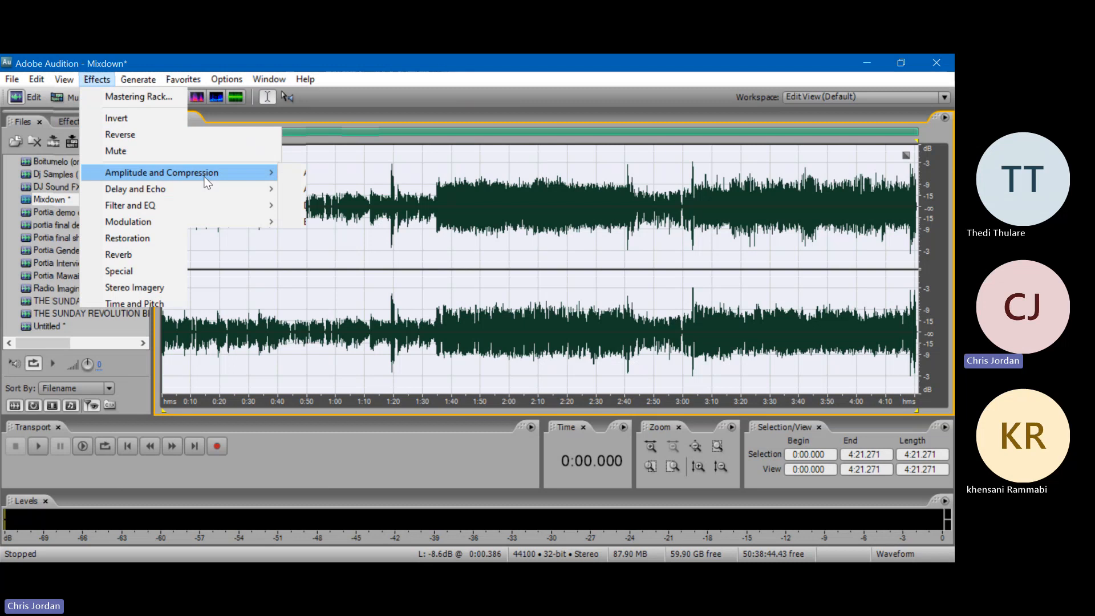
{"action": "left_click", "coordinate": [377, 208]}
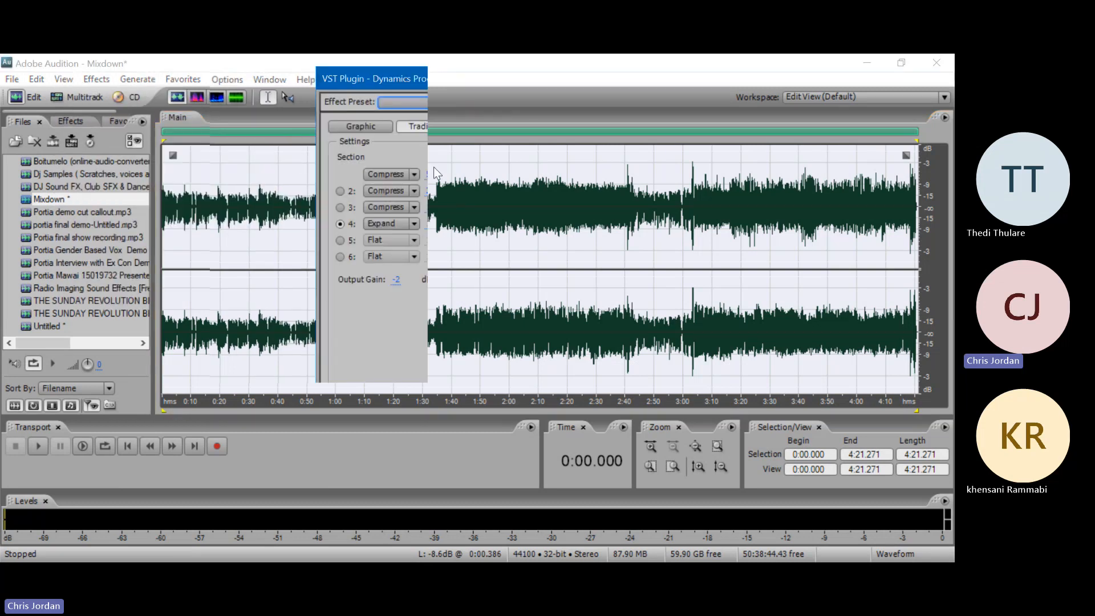
- Try the Classic Soft and Fat Snare presets in Dynamics Processing, viewing each one's graphic curve
{"action": "left_click", "coordinate": [440, 104]}
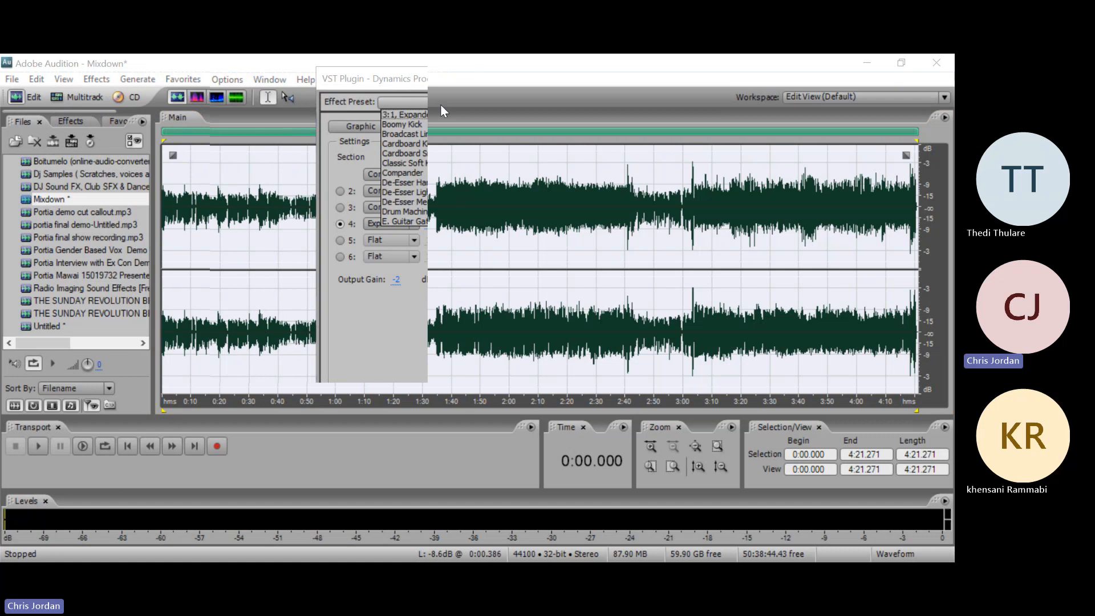
{"action": "left_click", "coordinate": [401, 163]}
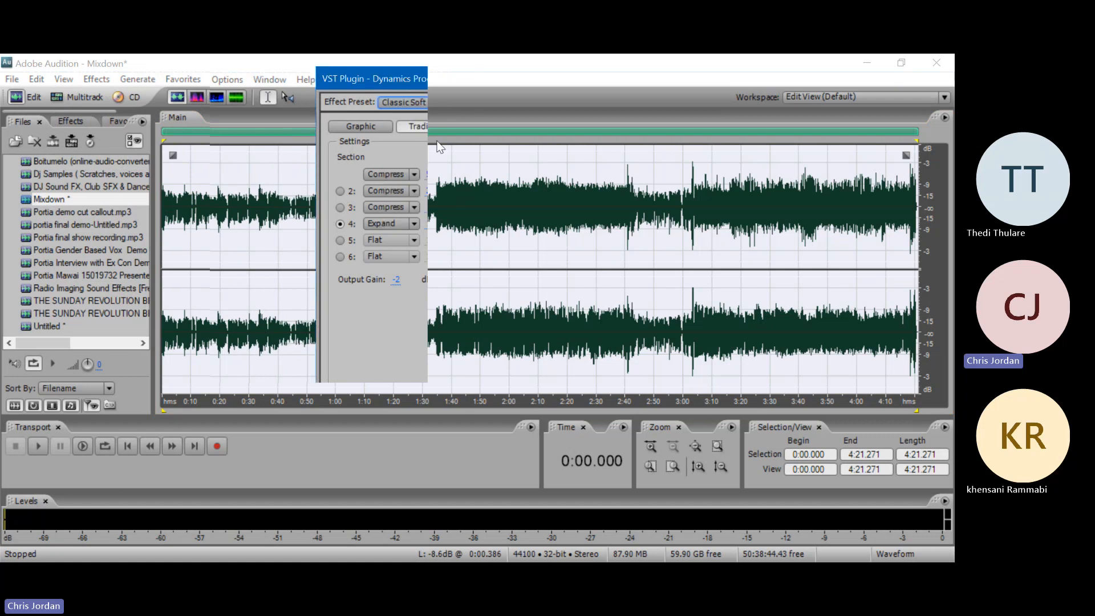
{"action": "left_click", "coordinate": [346, 125]}
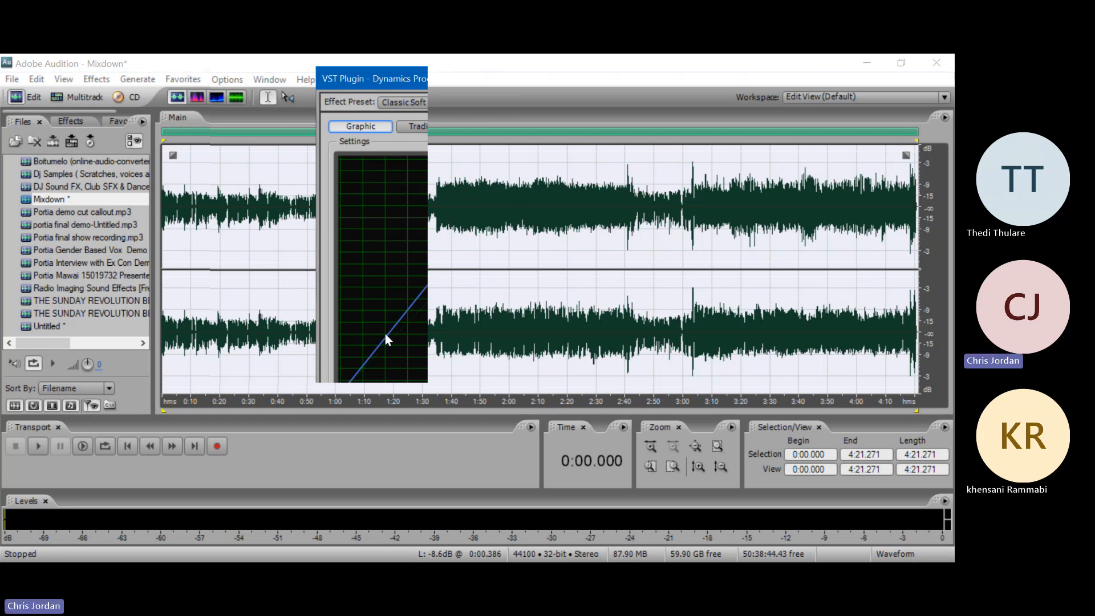
{"action": "left_click", "coordinate": [466, 100]}
{"action": "left_click", "coordinate": [476, 193]}
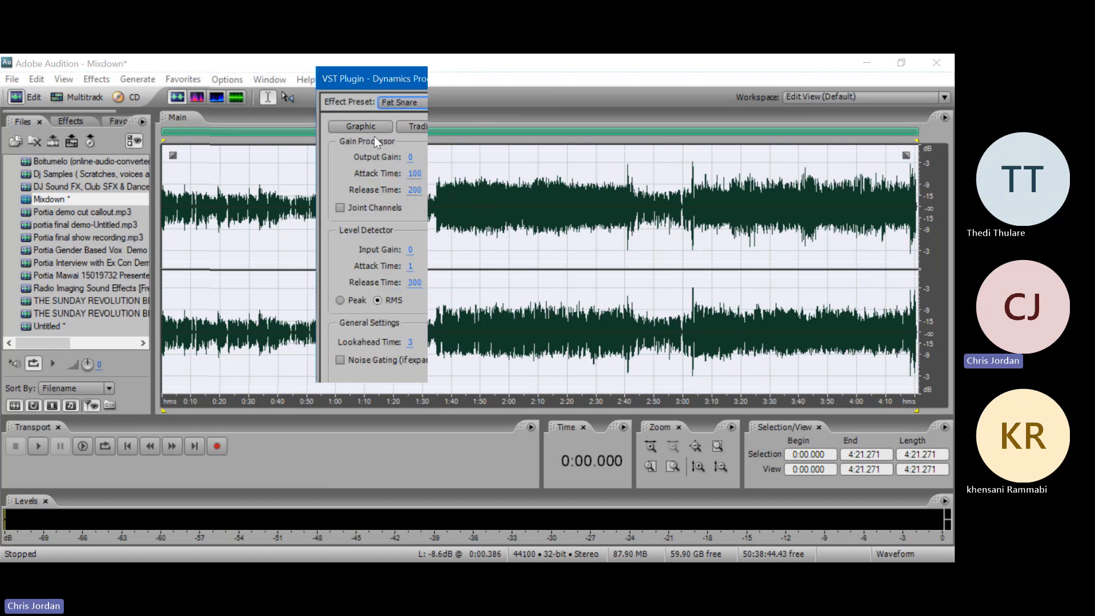
{"action": "left_click", "coordinate": [384, 125]}
- Try the Smooth Vocal and Slap Bass presets in Dynamics Processing and view their graphic curves
{"action": "left_click", "coordinate": [441, 105]}
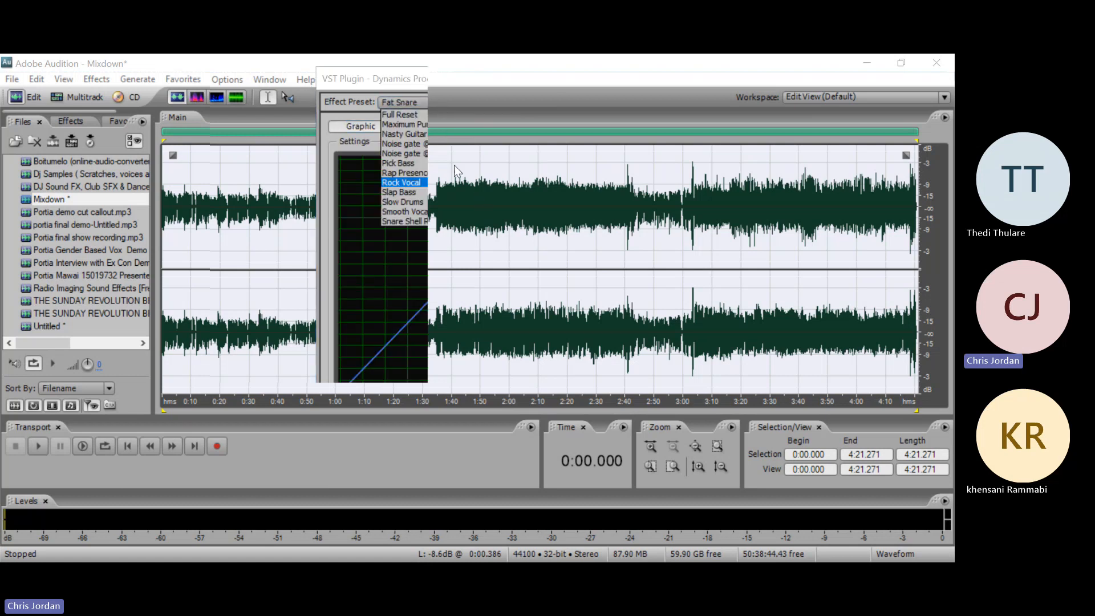
{"action": "left_click", "coordinate": [474, 207]}
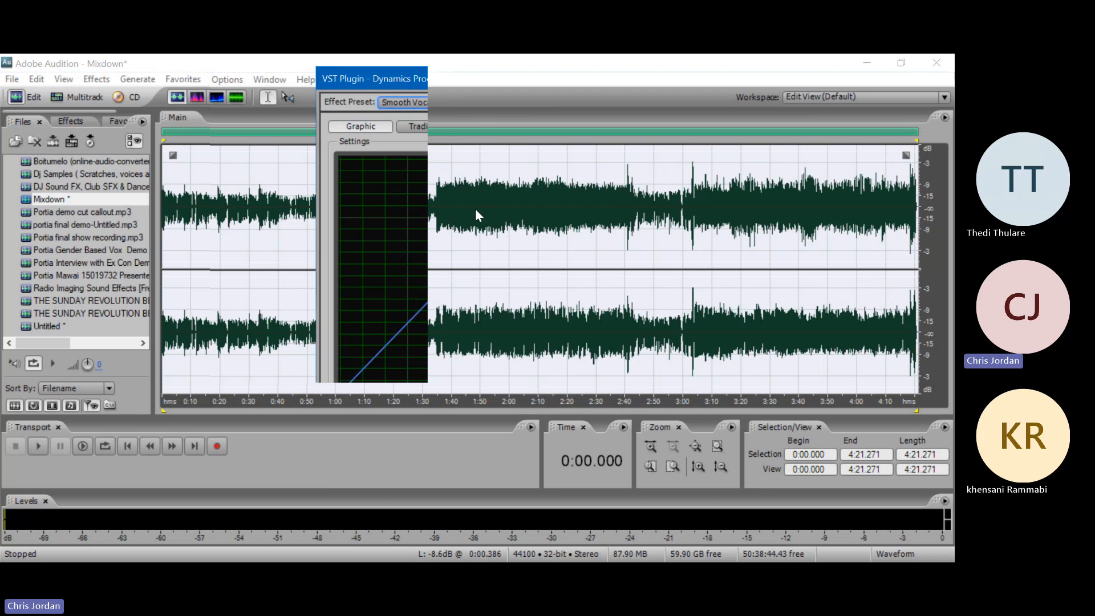
{"action": "left_click", "coordinate": [443, 101]}
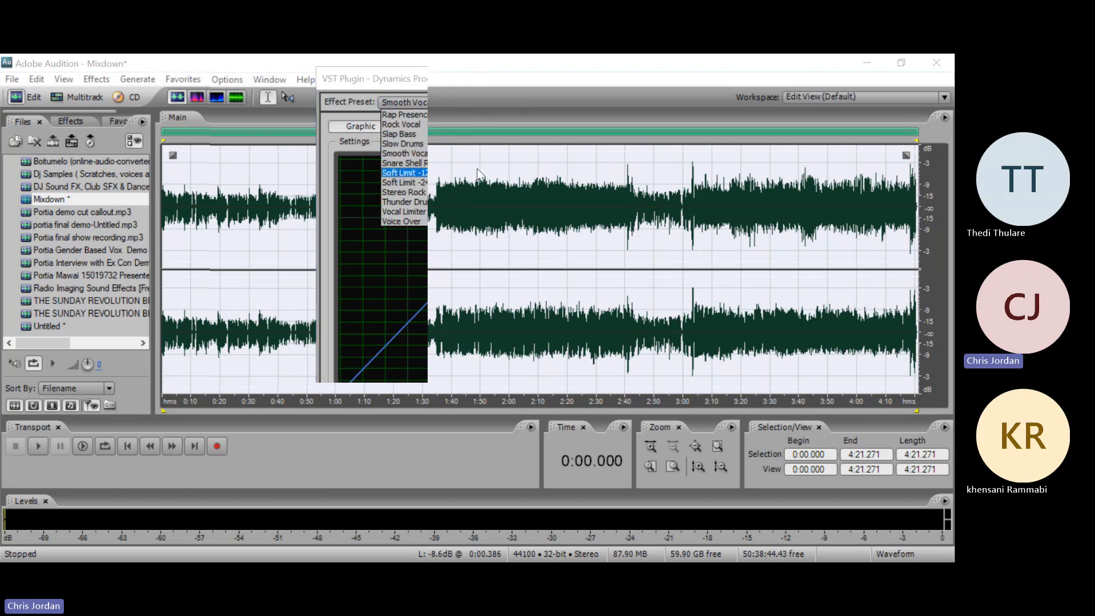
{"action": "left_click", "coordinate": [465, 134]}
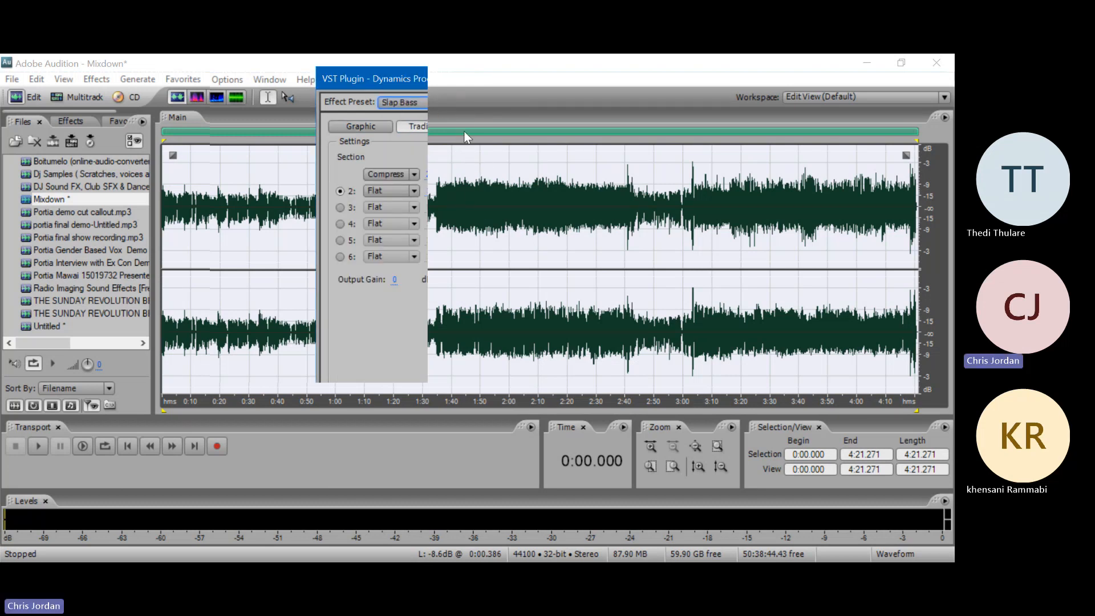
{"action": "left_click", "coordinate": [392, 125]}
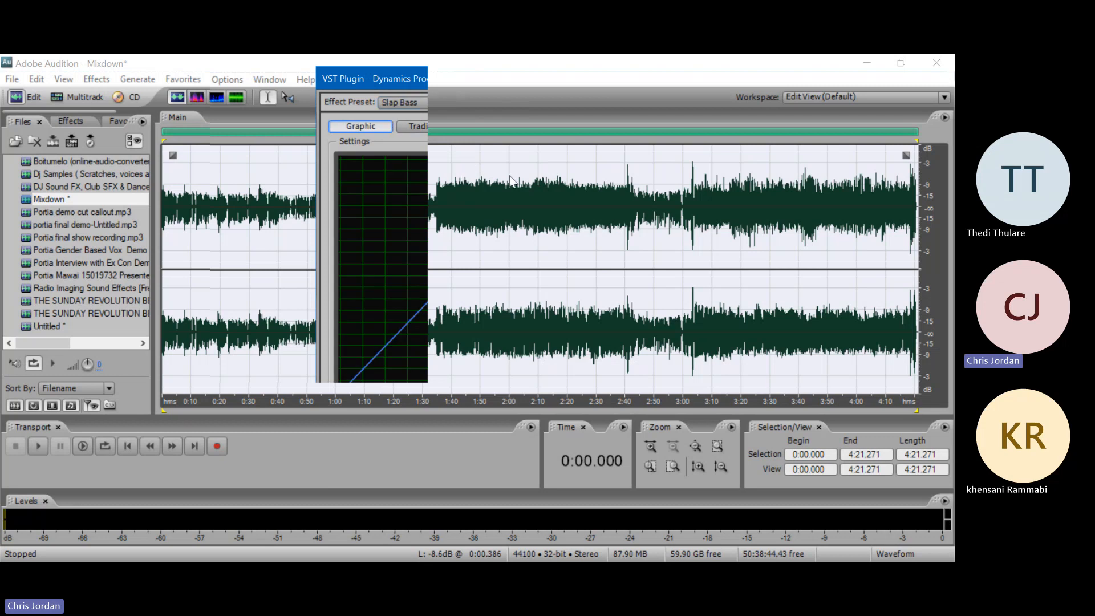
- Apply Dynamics Processing with the Fat Snare preset to the whole Mixdown
{"action": "left_click", "coordinate": [436, 104]}
{"action": "scroll", "coordinate": [464, 166], "scroll_direction": "up", "scroll_amount": 5}
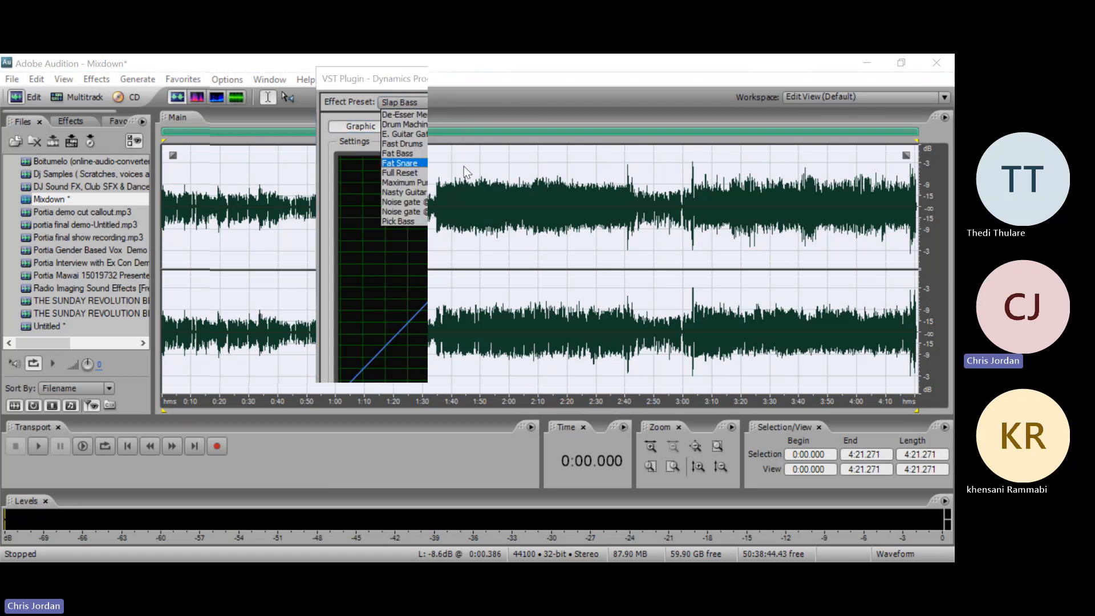
{"action": "left_click", "coordinate": [462, 163]}
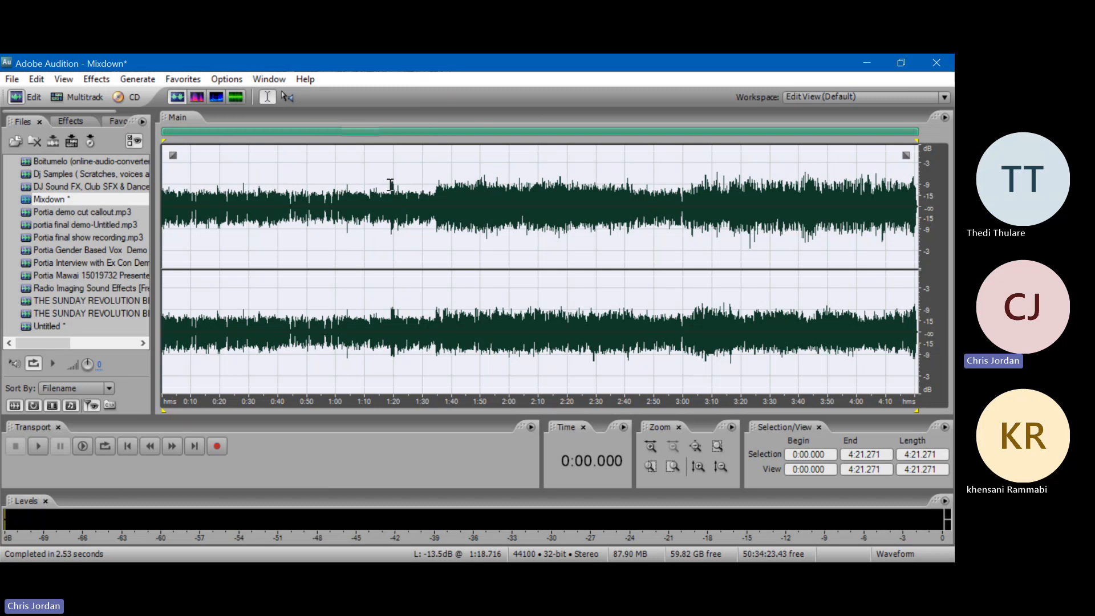
- Select the quieter opening passage of the Mixdown from the start to about 1:34.6
{"action": "left_click_drag", "start_coordinate": [390, 184], "coordinate": [354, 196]}
{"action": "left_click", "coordinate": [356, 191]}
{"action": "left_click", "coordinate": [407, 184]}
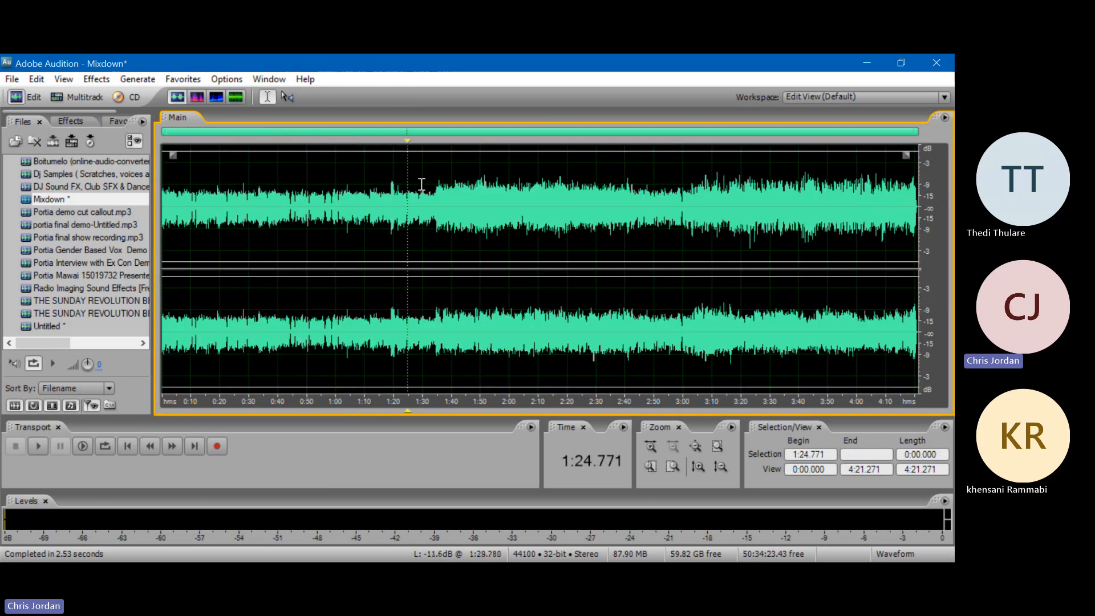
{"action": "left_click_drag", "start_coordinate": [435, 188], "coordinate": [162, 222]}
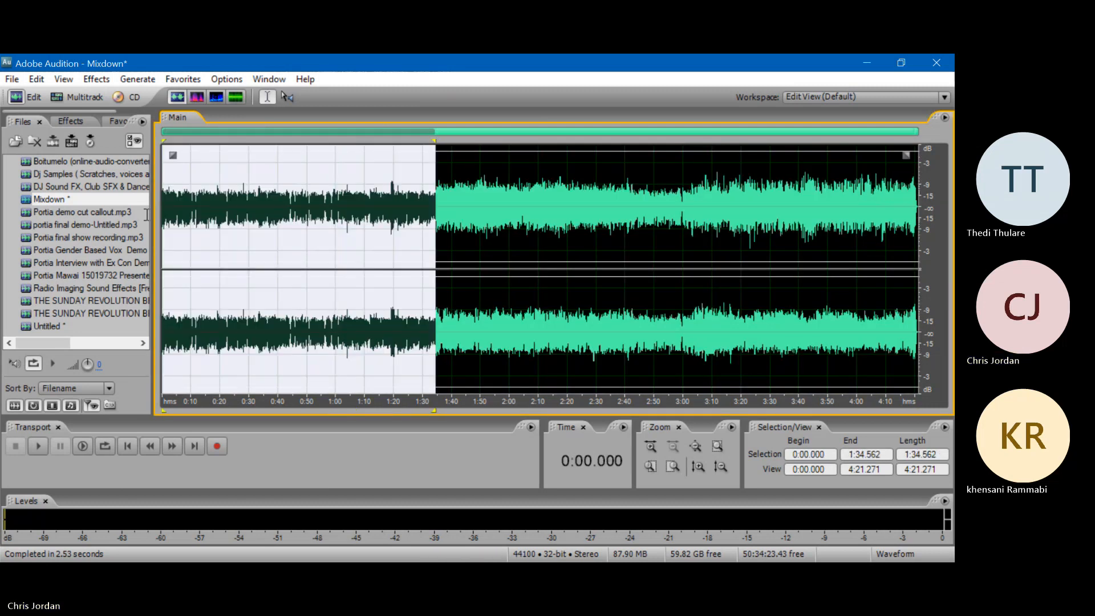
- Select the entire Mixdown waveform and apply the Multiband Compressor with the Broadcast preset
{"action": "left_click", "coordinate": [395, 217]}
{"action": "double_click", "coordinate": [396, 217]}
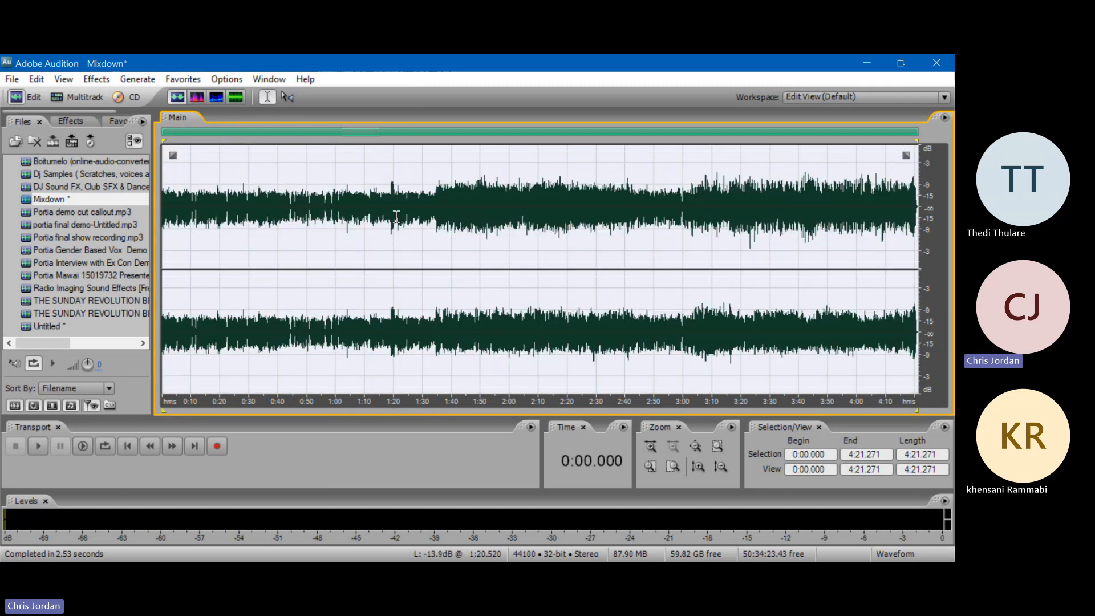
{"action": "left_click", "coordinate": [106, 83]}
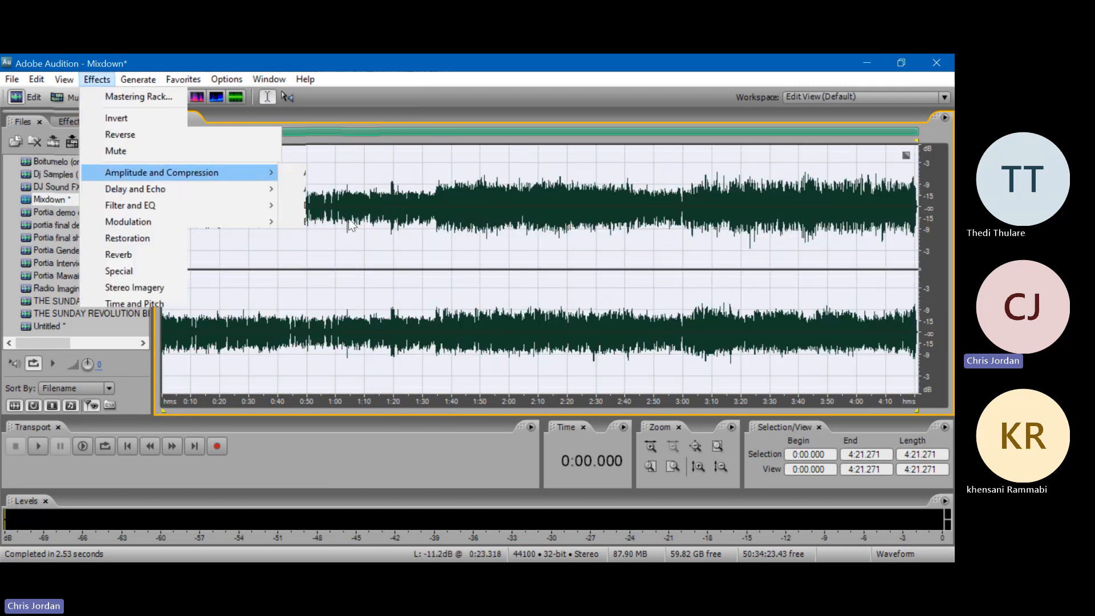
{"action": "left_click", "coordinate": [358, 272]}
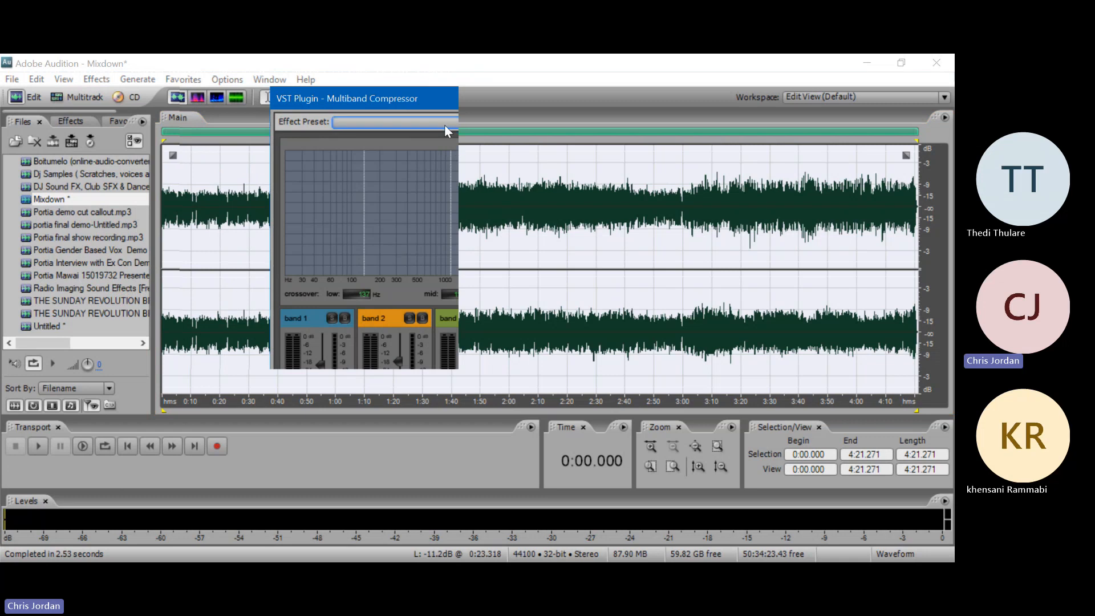
{"action": "left_click", "coordinate": [443, 123]}
{"action": "left_click", "coordinate": [443, 139]}
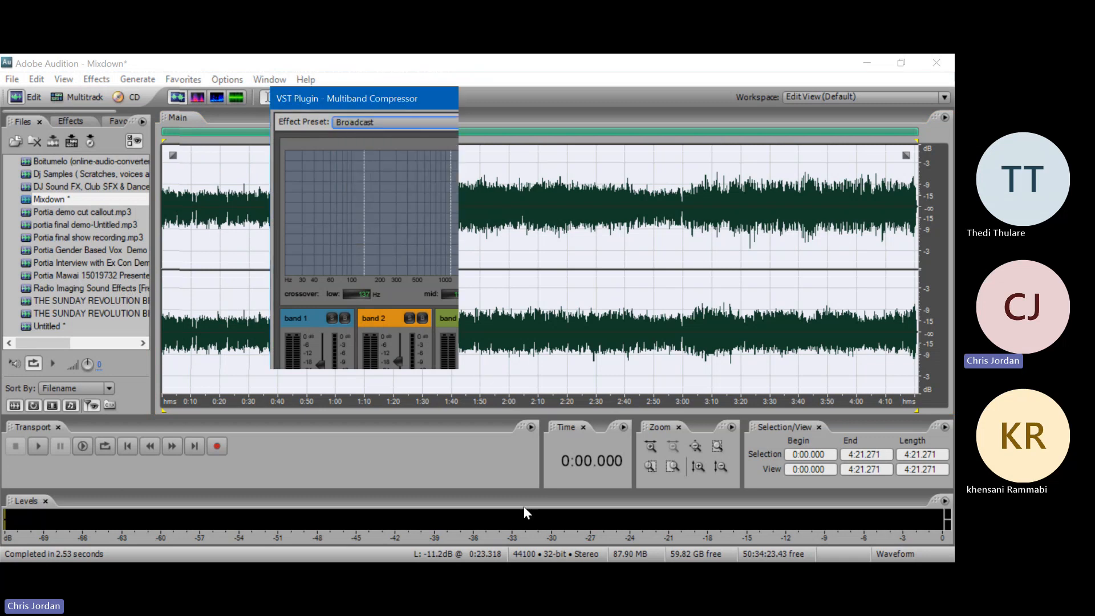
{"action": "left_click", "coordinate": [553, 521]}
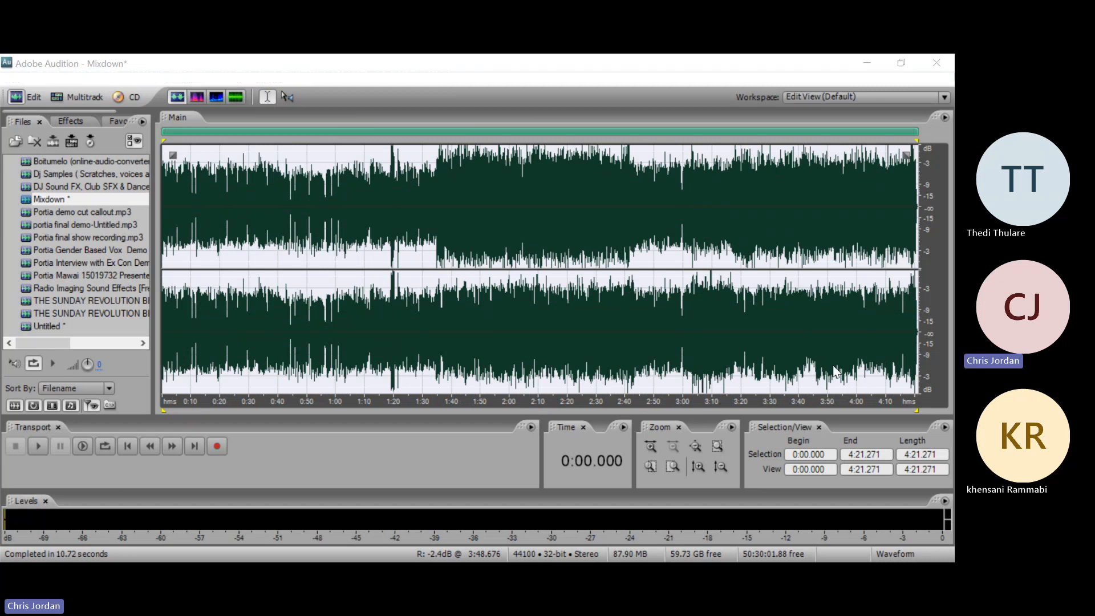
- Play the compressed Mixdown from about 2:17.9 to check its output level, and stop playback
{"action": "double_click", "coordinate": [562, 203]}
{"action": "key", "text": "space"}
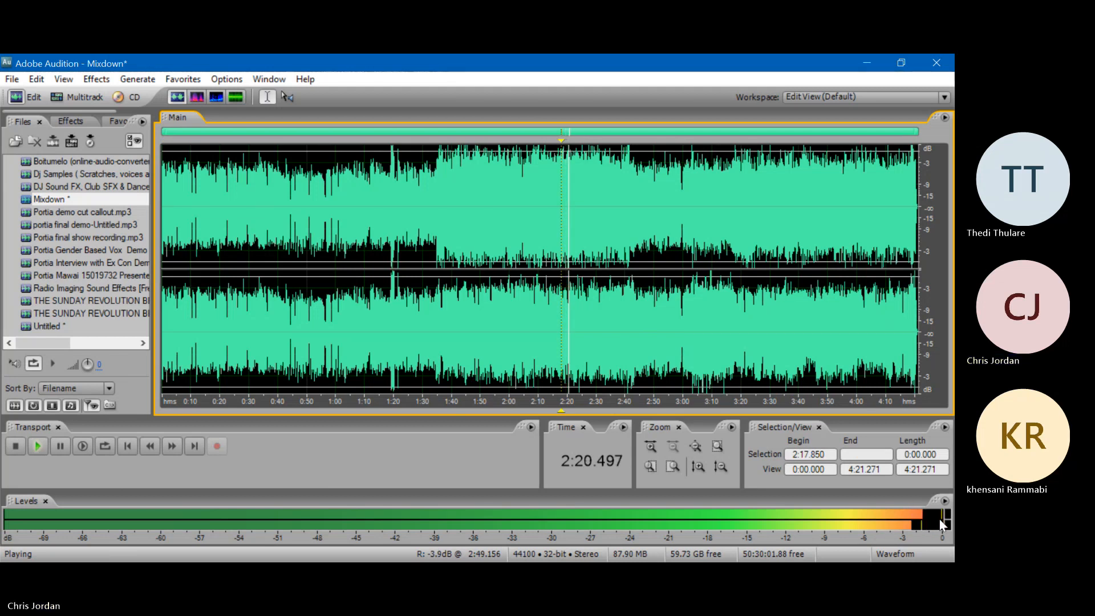
{"action": "key", "text": "space"}
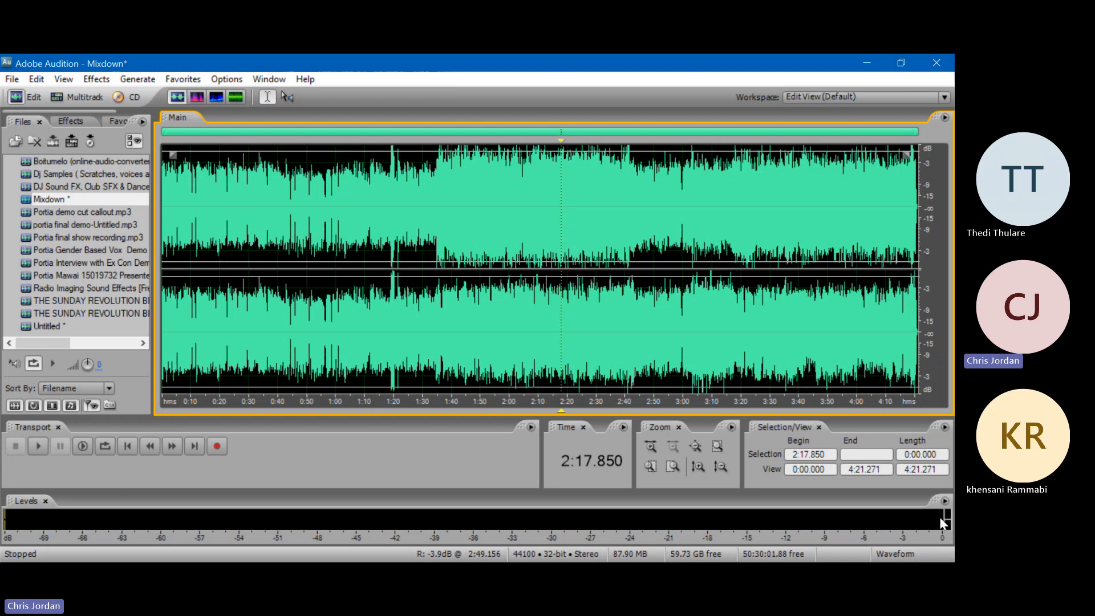
- Select the entire Mixdown waveform and lower its overall level with an Amplitude and Compression effect
{"action": "double_click", "coordinate": [516, 205]}
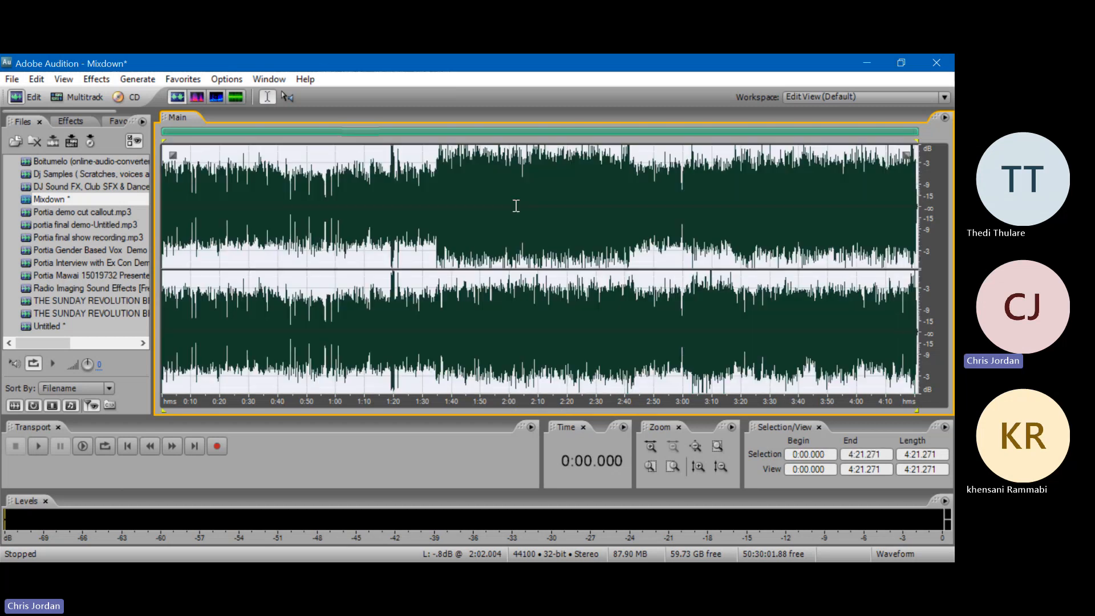
{"action": "left_click", "coordinate": [106, 84]}
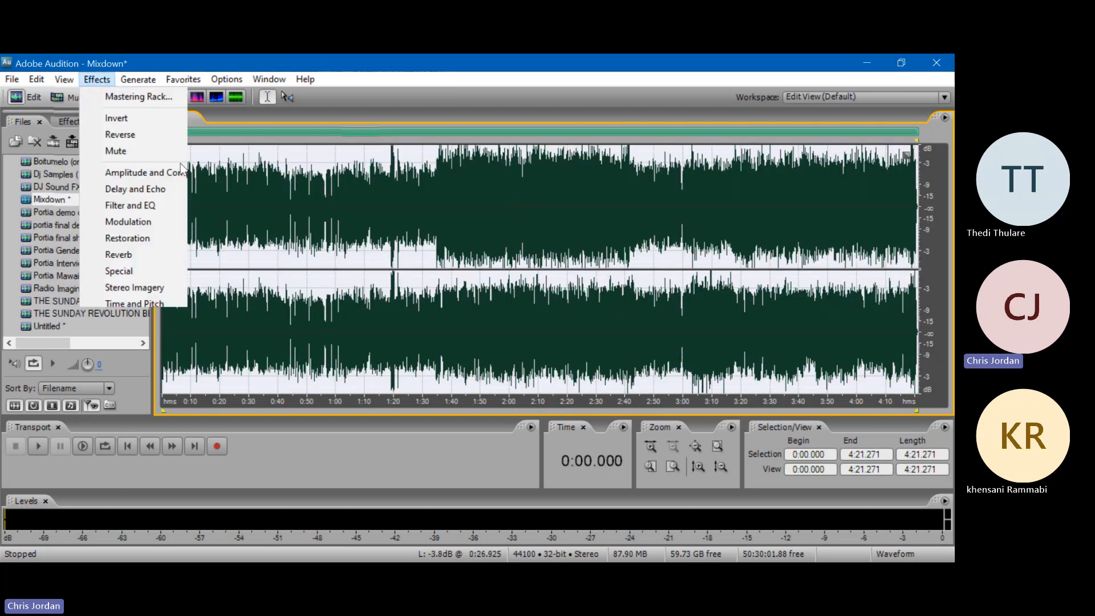
{"action": "mouse_move", "coordinate": [202, 173]}
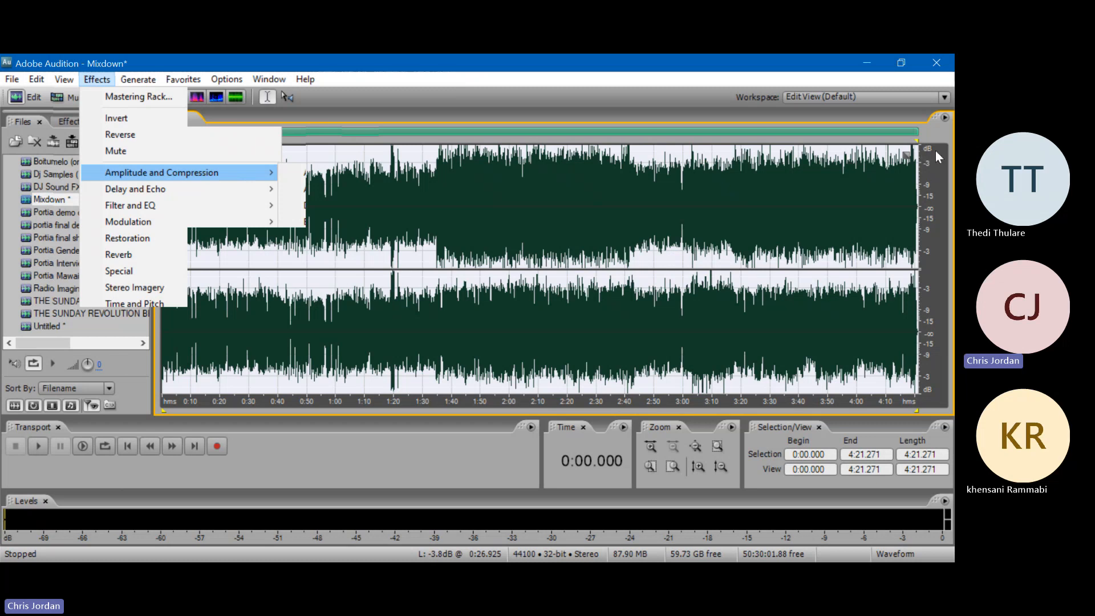
{"action": "left_click", "coordinate": [349, 194]}
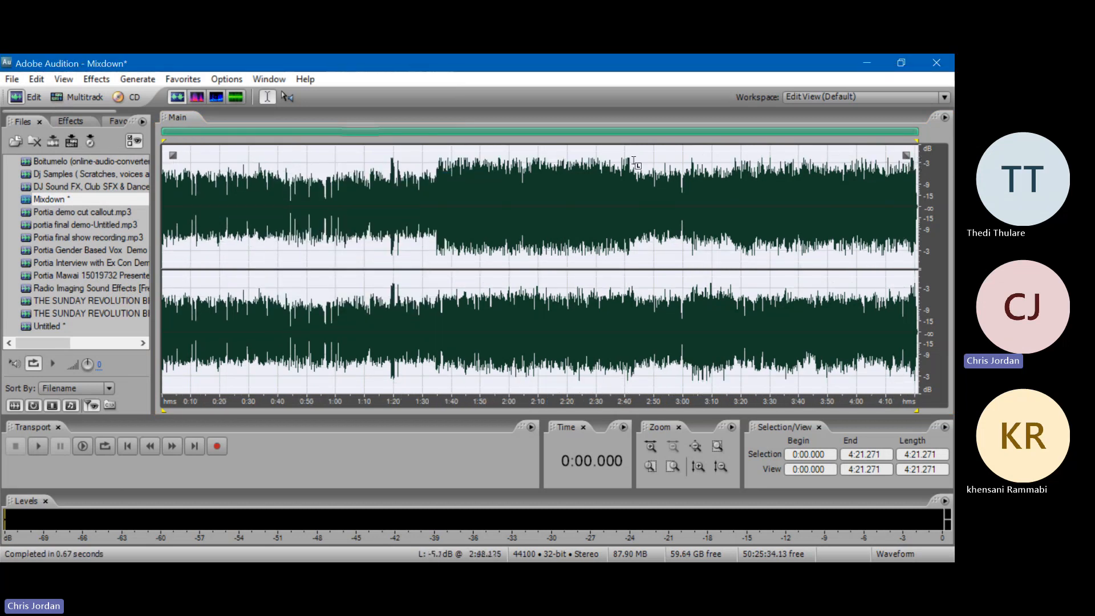
- Play the Mixdown briefly from the start and from about 1:17.8, 1:35.6 and 1:51.8 to check its output level
{"action": "key", "text": "space"}
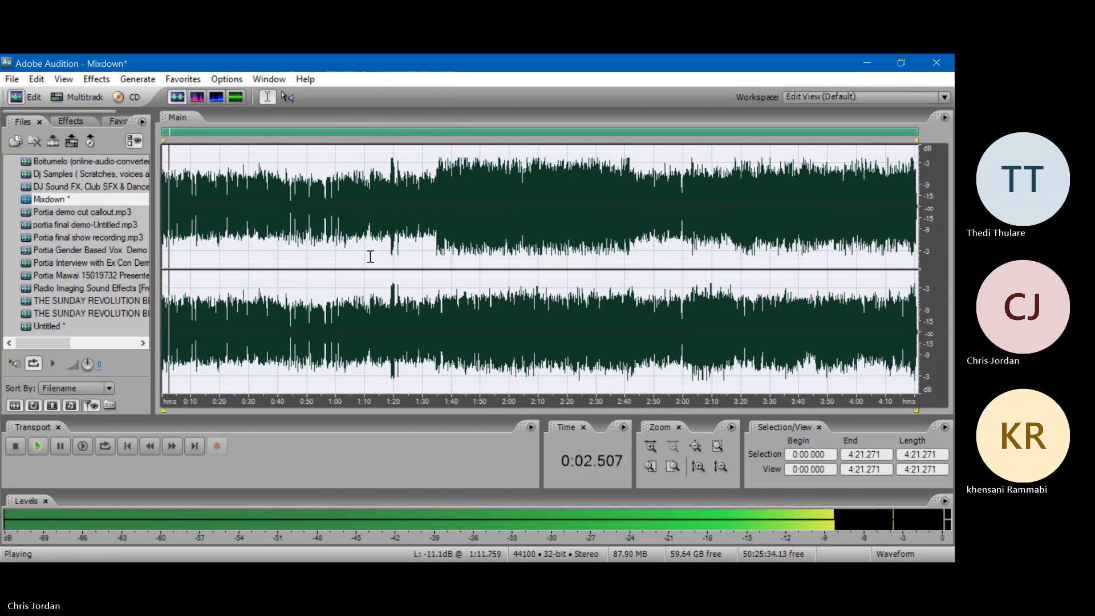
{"action": "key", "text": "space"}
{"action": "left_click", "coordinate": [388, 203]}
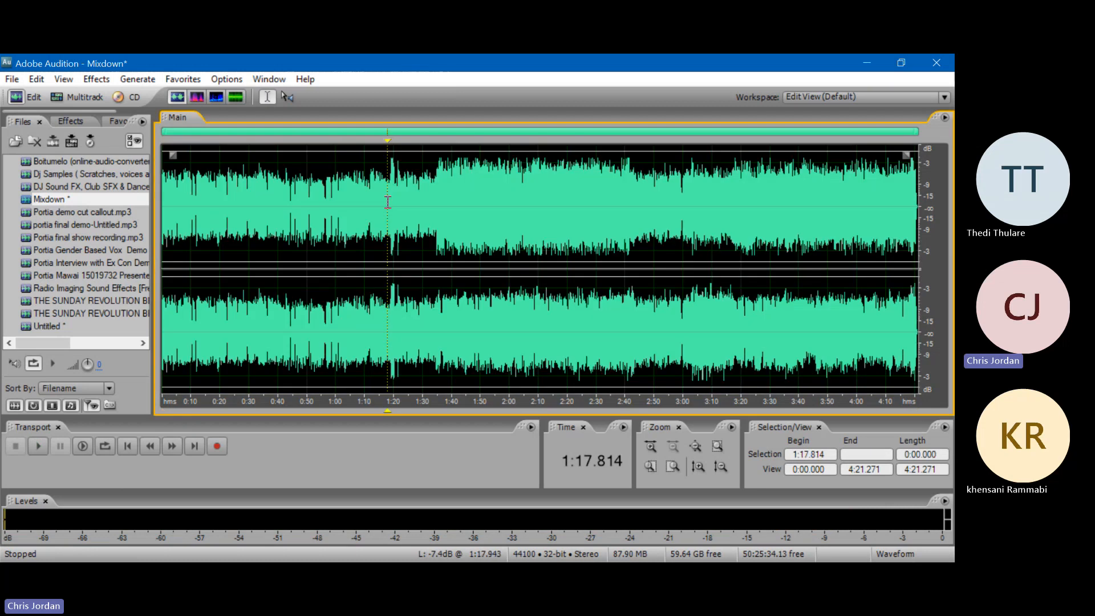
{"action": "key", "text": "space"}
{"action": "left_click", "coordinate": [440, 206]}
{"action": "key", "text": "space"}
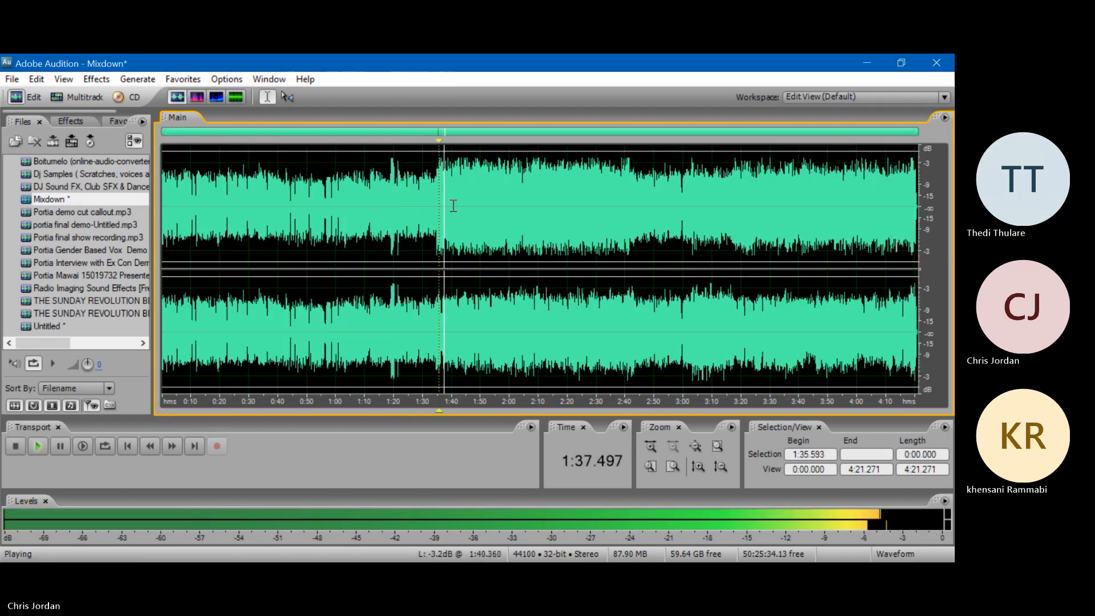
{"action": "key", "text": "space"}
{"action": "left_click", "coordinate": [486, 206]}
{"action": "key", "text": "space"}
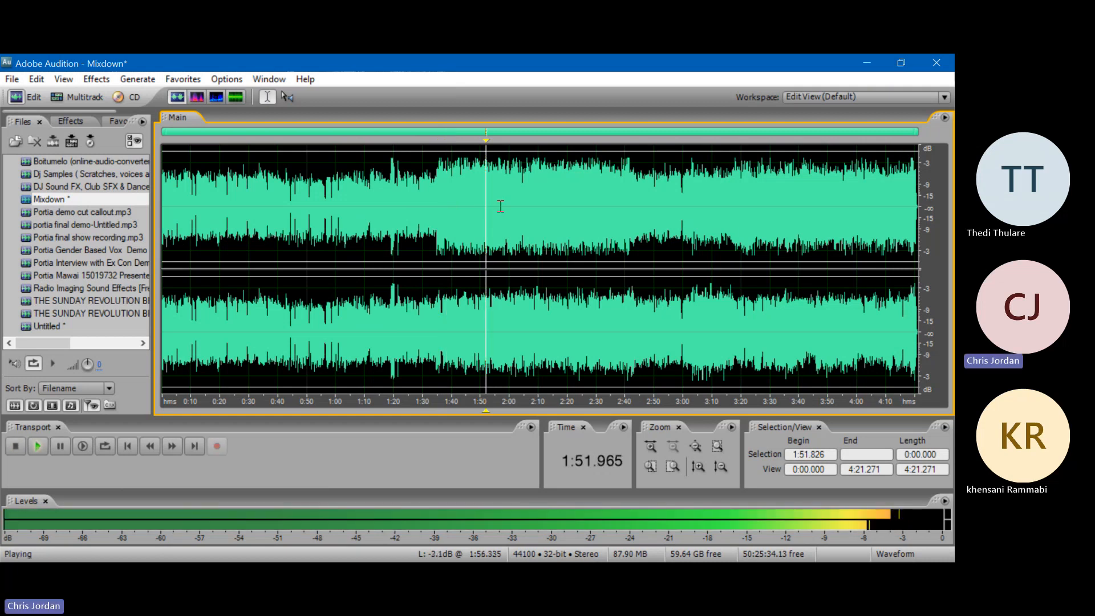
- Check the Mixdown's level further along by playing from about 2:08.1 and 2:47.2, and stop playback
{"action": "key", "text": "space"}
{"action": "left_click", "coordinate": [532, 205]}
{"action": "key", "text": "space"}
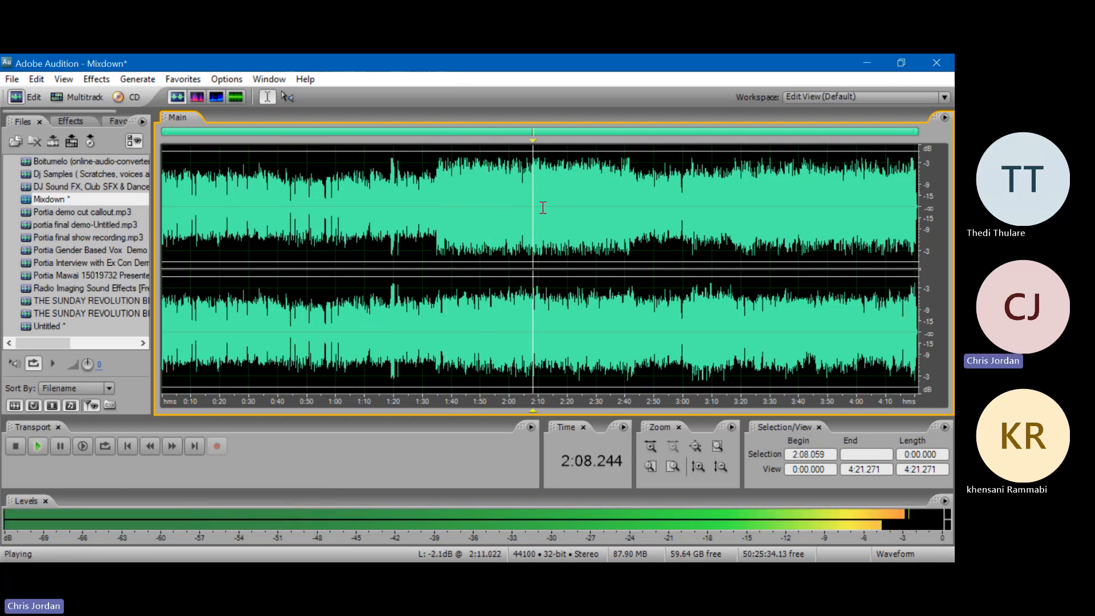
{"action": "key", "text": "space"}
{"action": "left_click", "coordinate": [590, 211]}
{"action": "left_click", "coordinate": [646, 198]}
{"action": "key", "text": "space"}
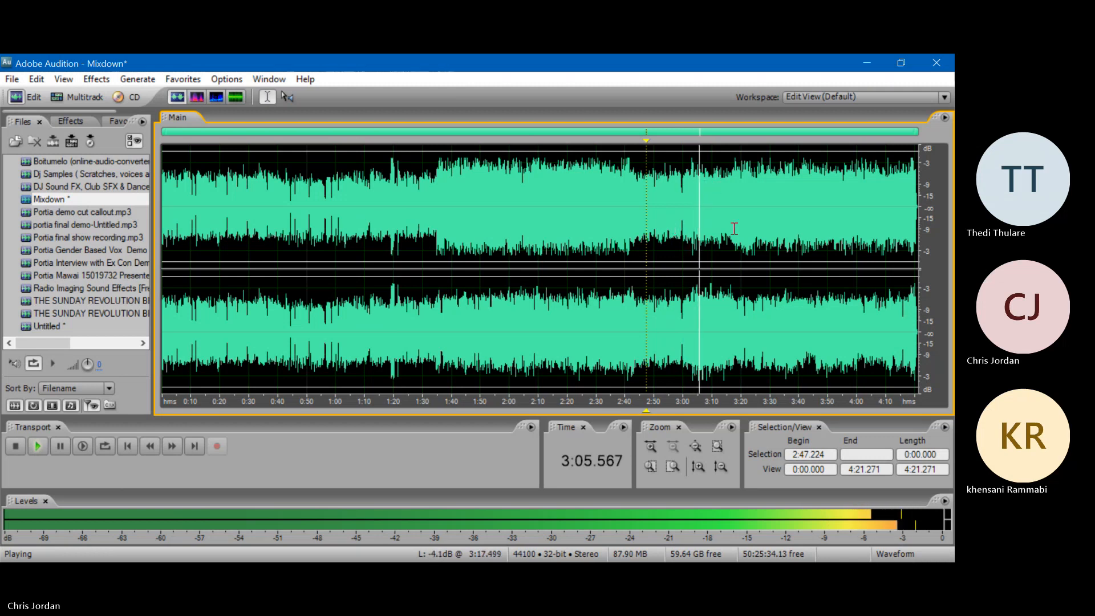
{"action": "key", "text": "space"}
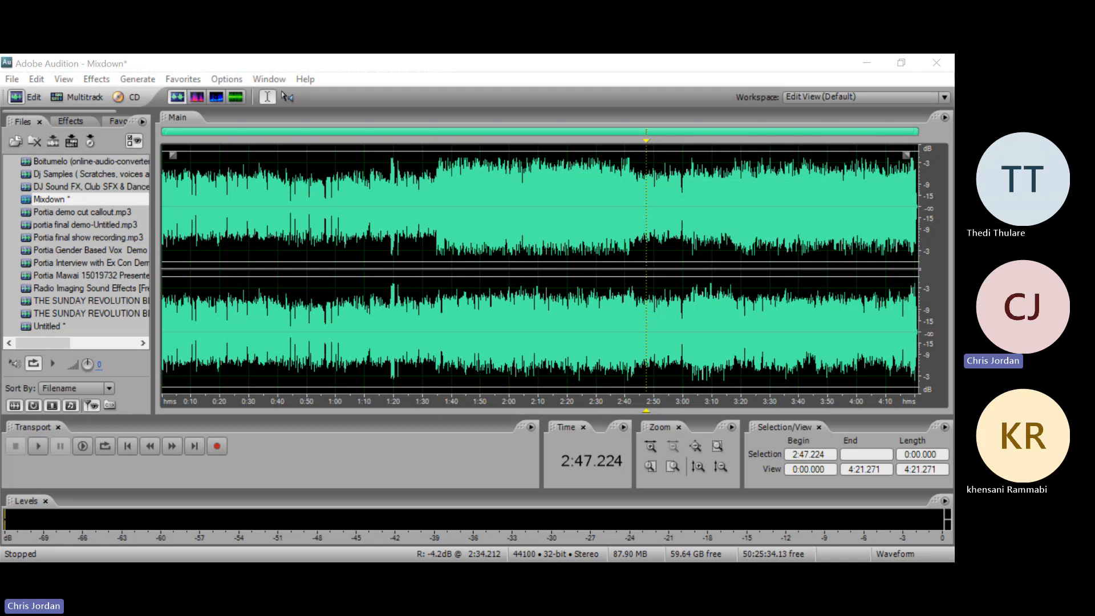
- Open the DJ Sound FX, Dj Samples and Radio Imaging Sound Effects files in turn to view their waveforms
{"action": "key", "text": "alt+Tab"}
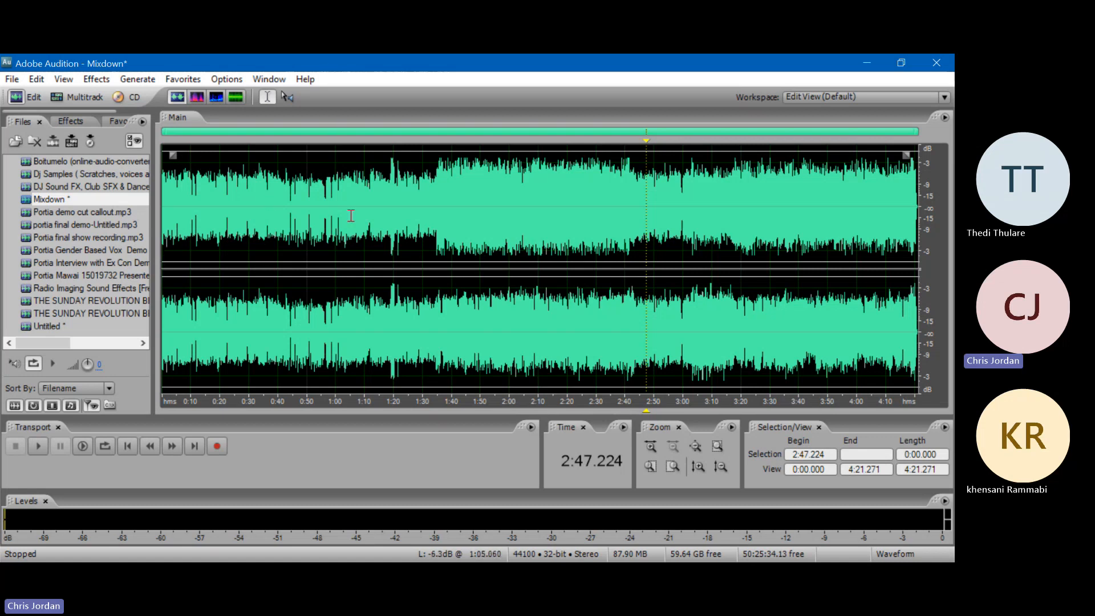
{"action": "left_click", "coordinate": [96, 186]}
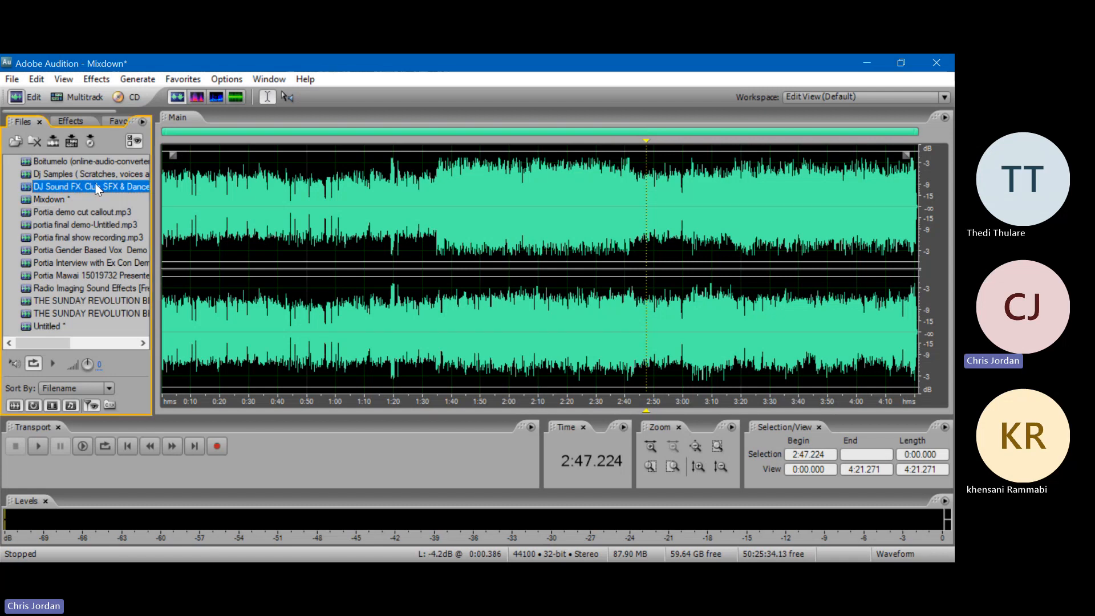
{"action": "double_click", "coordinate": [97, 187]}
{"action": "left_click", "coordinate": [95, 178]}
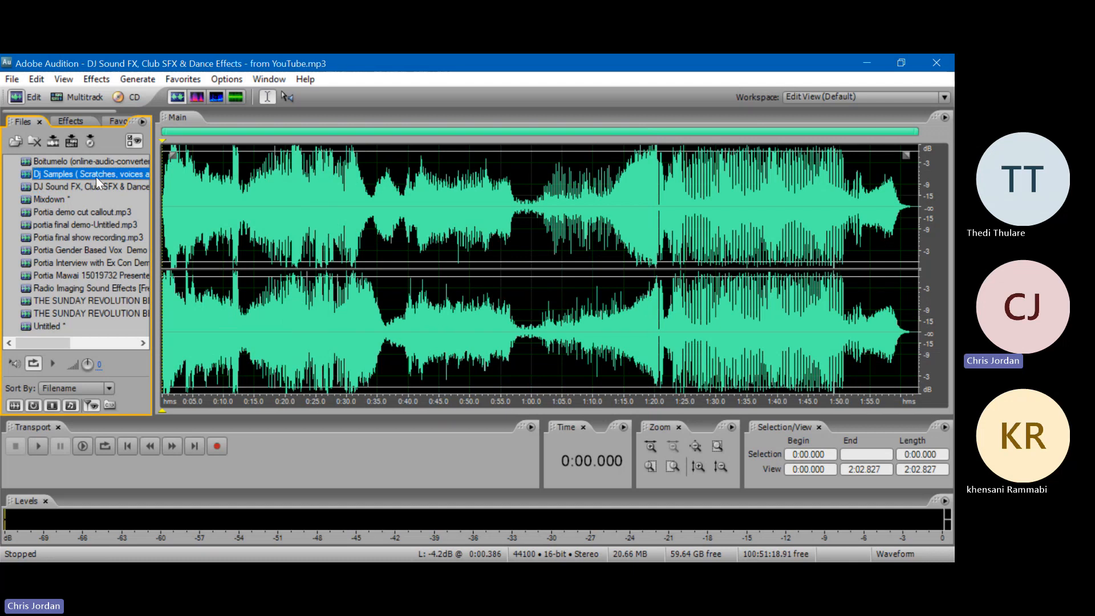
{"action": "double_click", "coordinate": [96, 176]}
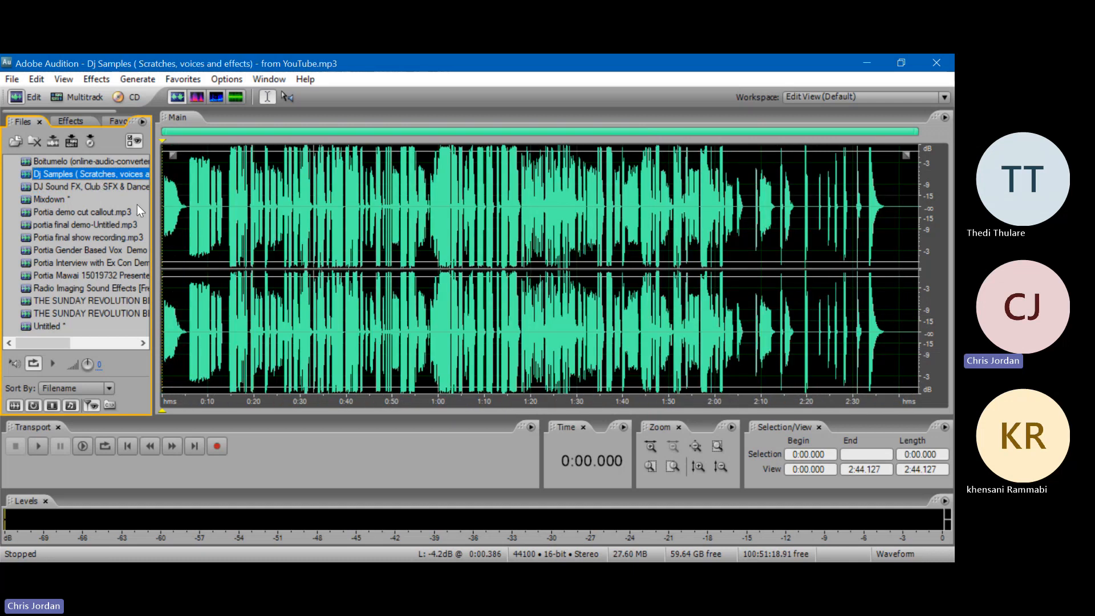
{"action": "double_click", "coordinate": [122, 283]}
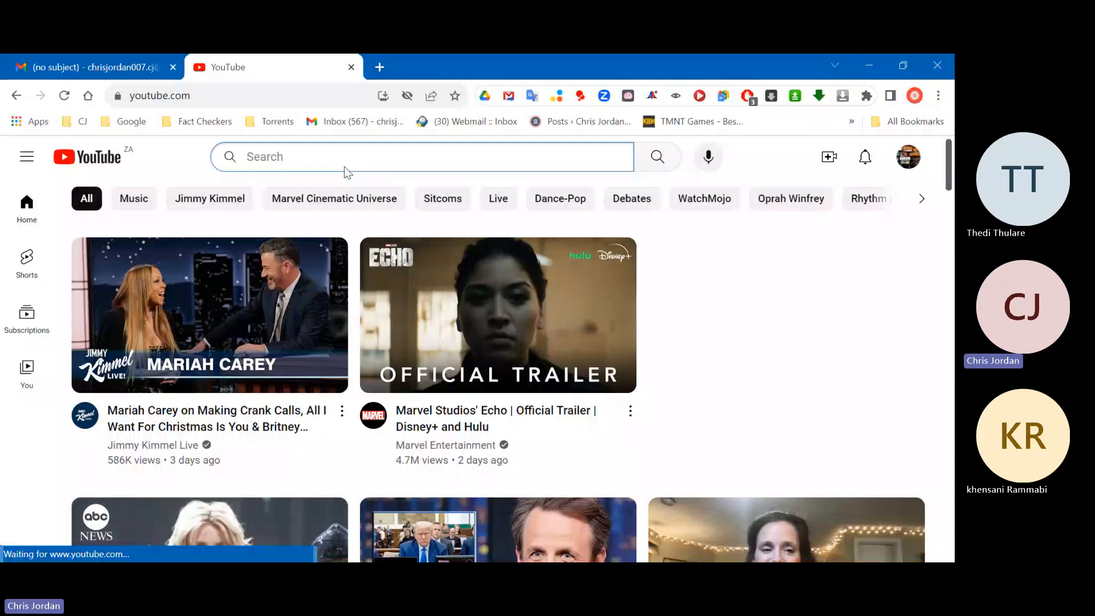
- Search YouTube in the browser for "radio jingle sound effects"
{"action": "type", "text": "ea"}
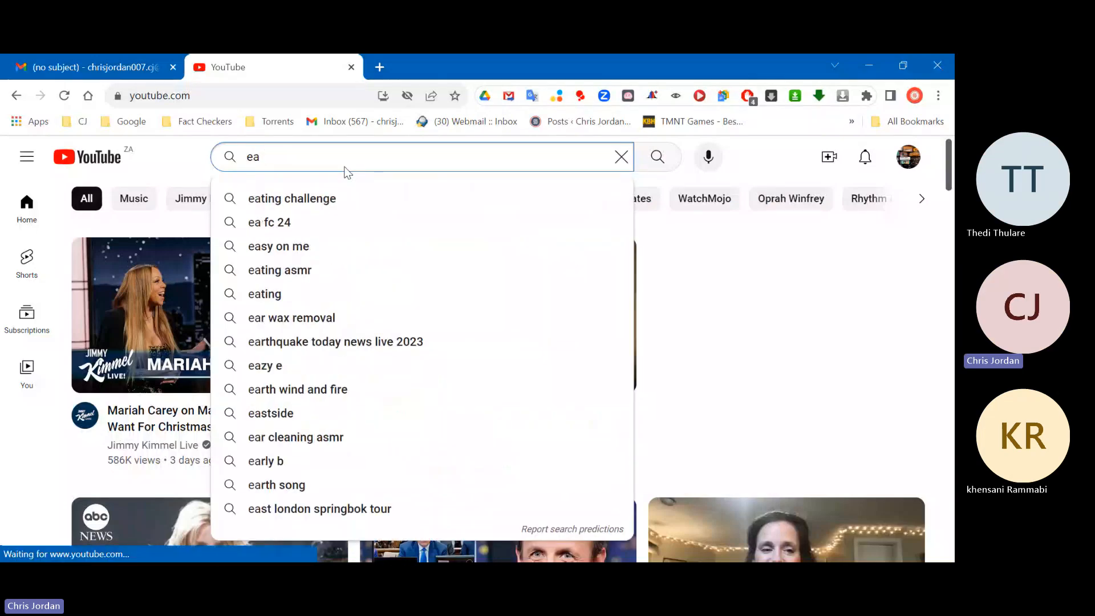
{"action": "key", "text": "BackSpace"}
{"action": "key", "text": "BackSpace"}
{"action": "type", "text": "radio jigle"}
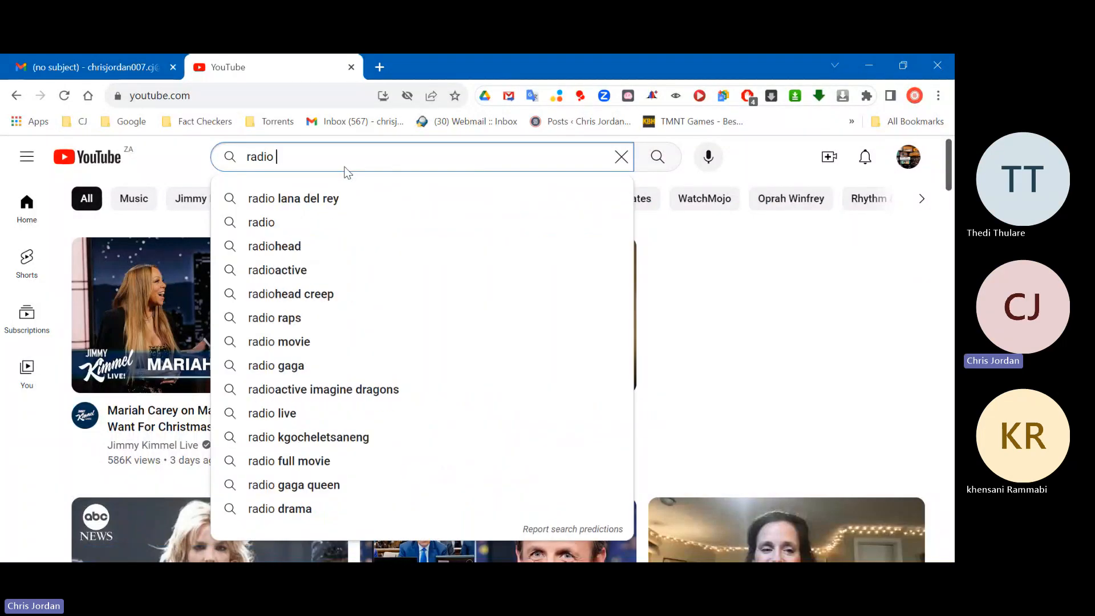
{"action": "key", "text": "BackSpace"}
{"action": "key", "text": "BackSpace"}
{"action": "key", "text": "BackSpace"}
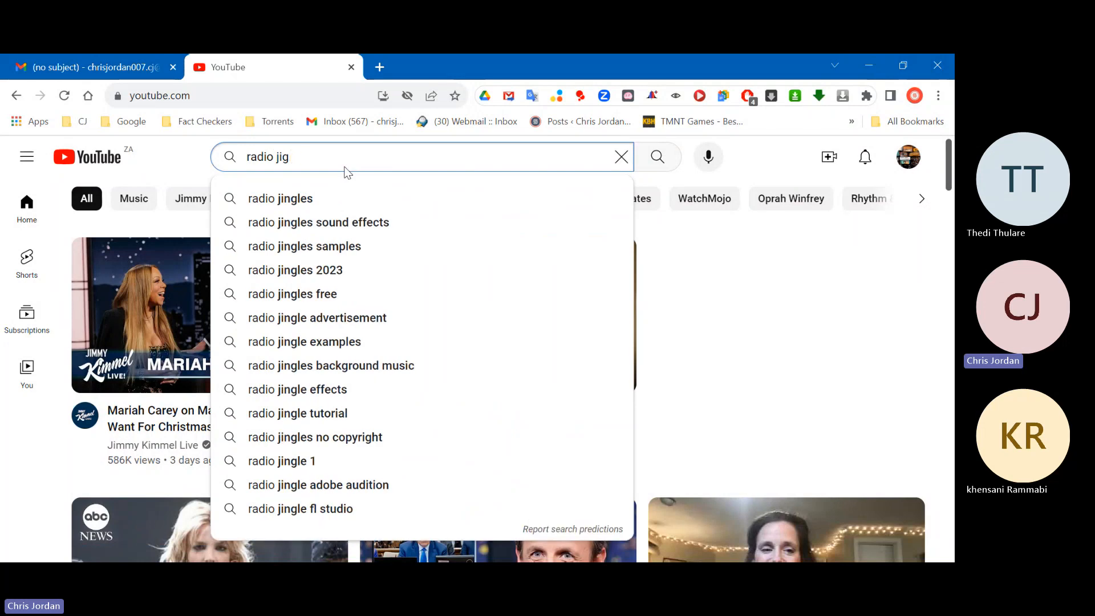
{"action": "type", "text": "ngle sou"}
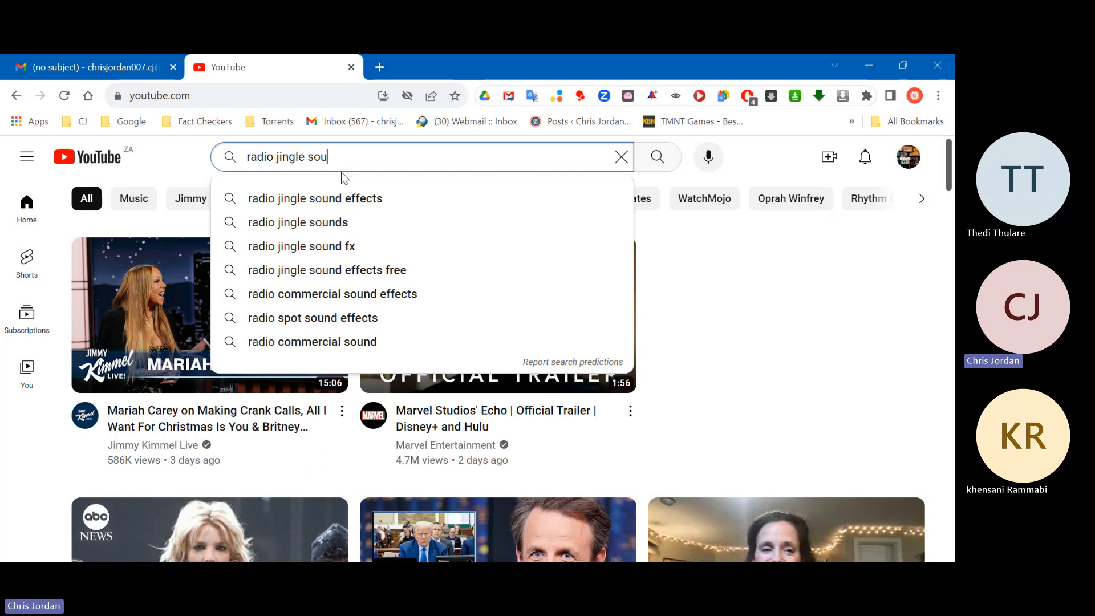
{"action": "left_click", "coordinate": [331, 199]}
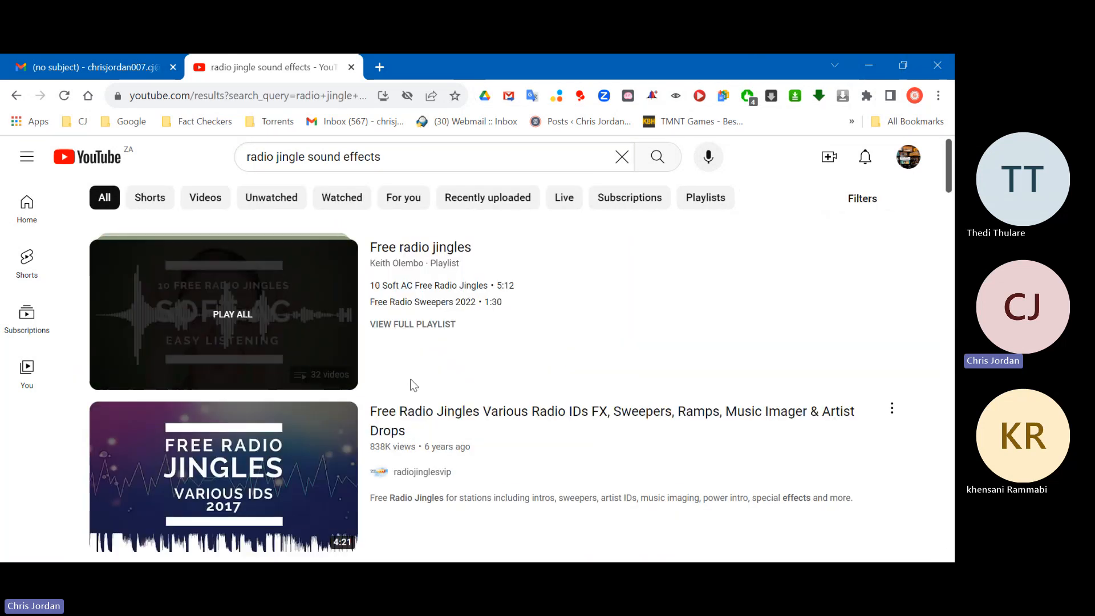
- Browse the results and open the "Free Radio Jingles Various Radio IDs FX" video in a new tab, bringing that tab forward
{"action": "scroll", "coordinate": [412, 385], "scroll_direction": "down", "scroll_amount": 3}
{"action": "scroll", "coordinate": [412, 385], "scroll_direction": "up", "scroll_amount": 1}
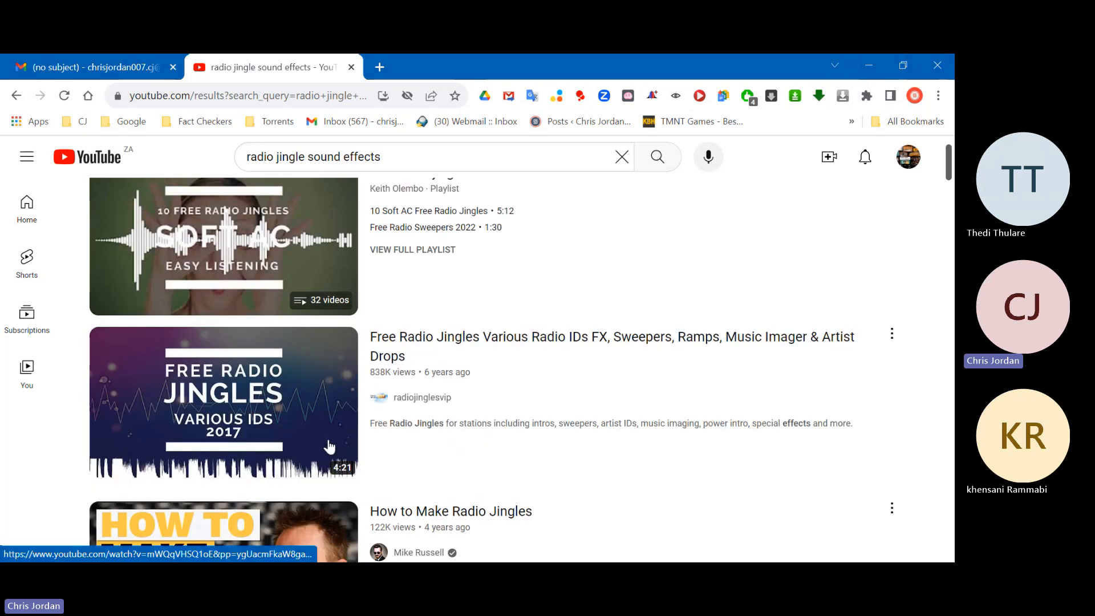
{"action": "scroll", "coordinate": [339, 409], "scroll_direction": "down", "scroll_amount": 3}
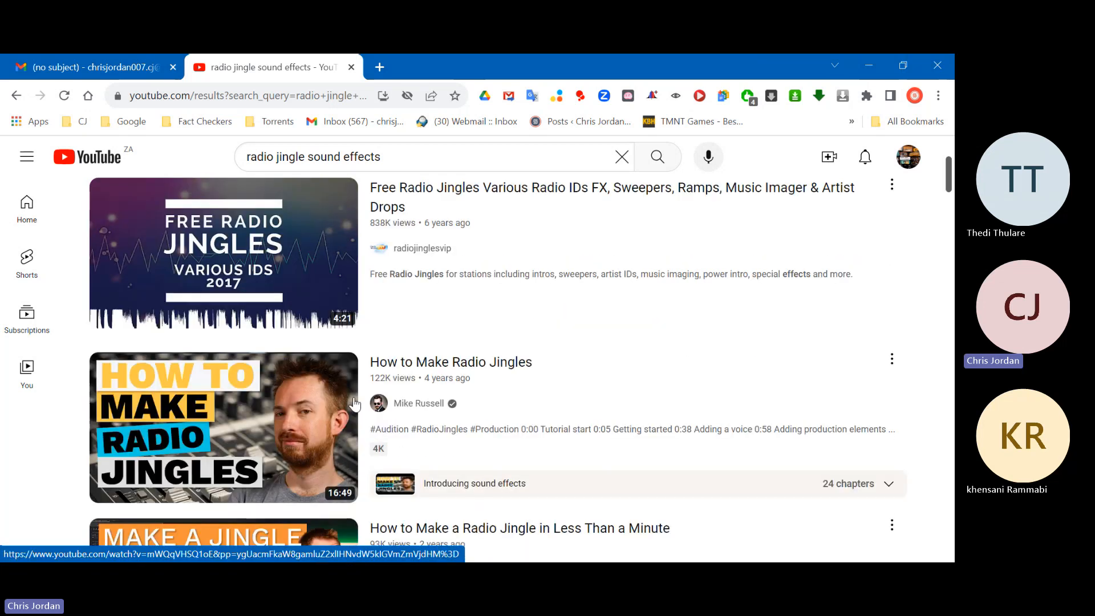
{"action": "scroll", "coordinate": [354, 404], "scroll_direction": "down", "scroll_amount": 3}
{"action": "scroll", "coordinate": [354, 404], "scroll_direction": "up", "scroll_amount": 6}
{"action": "right_click", "coordinate": [325, 387]}
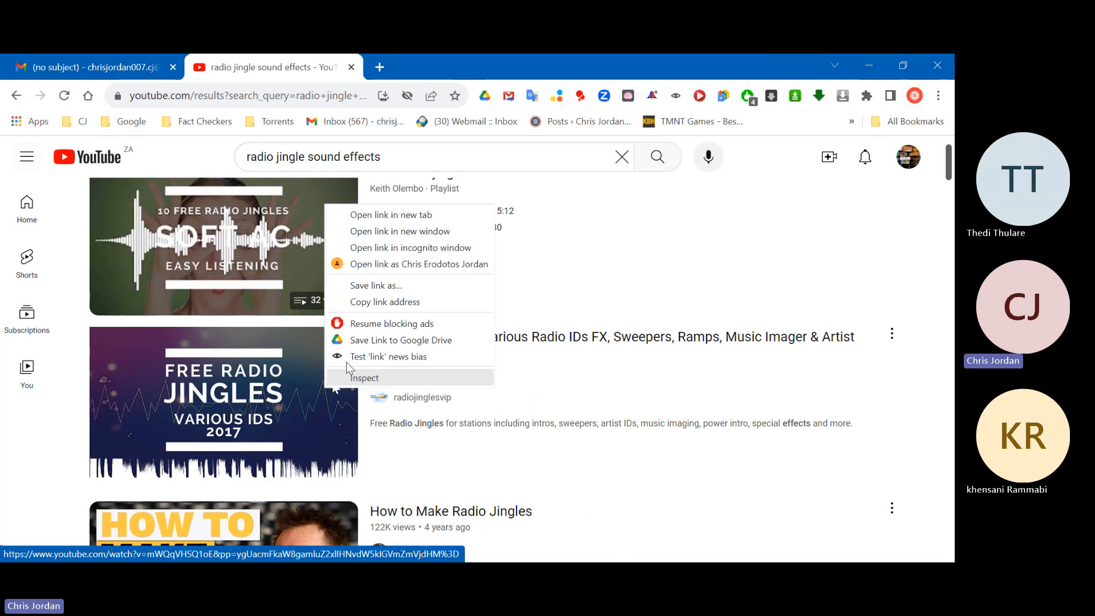
{"action": "left_click", "coordinate": [377, 215]}
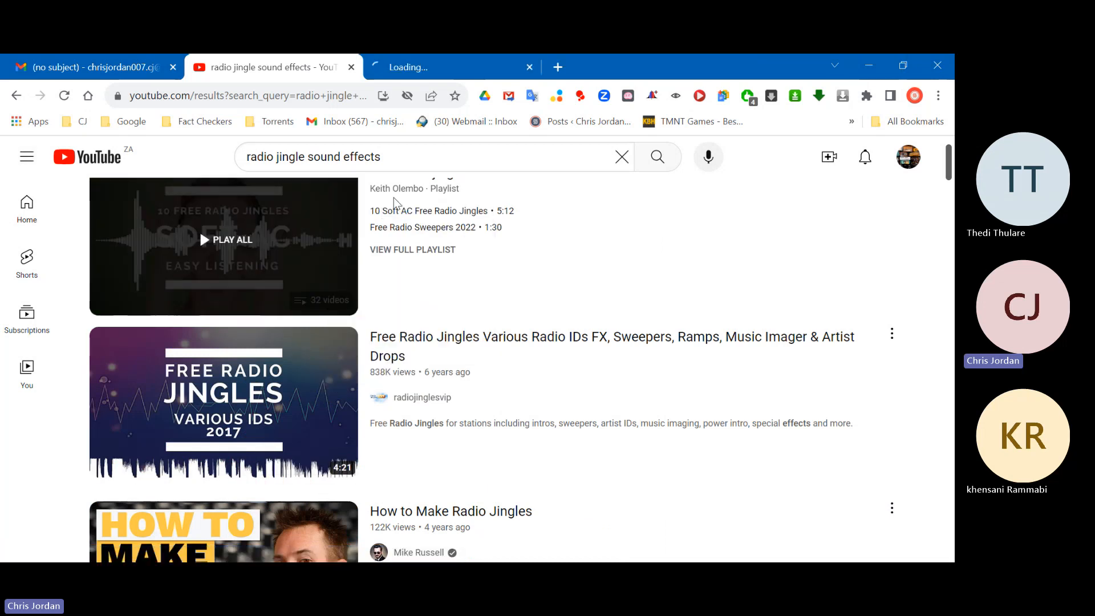
{"action": "left_click", "coordinate": [430, 57]}
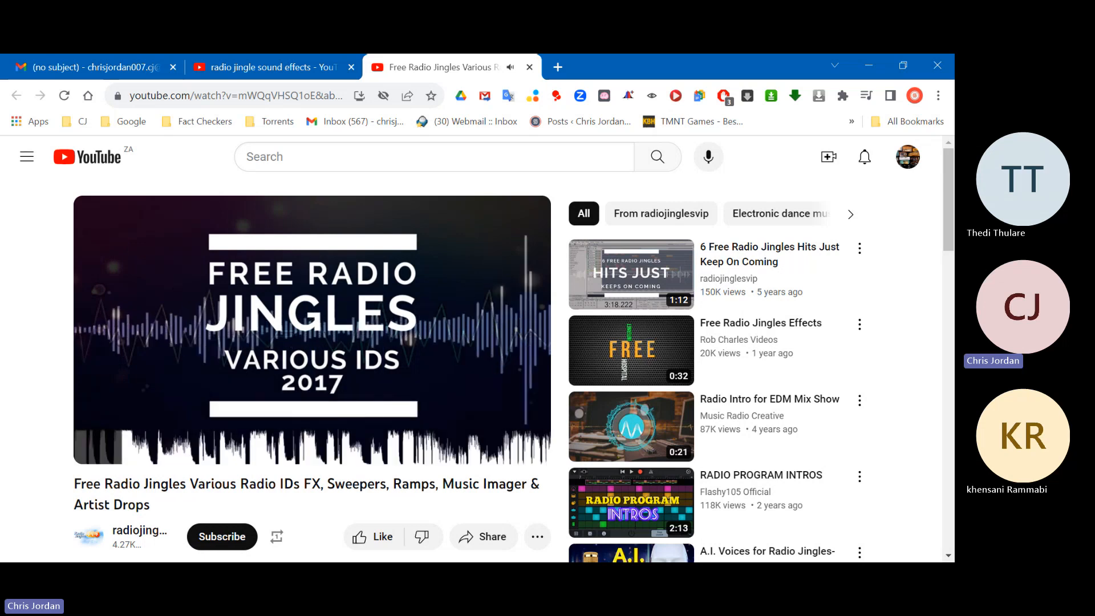
- Pause the radio jingles video and copy its video URL
{"action": "left_click", "coordinate": [431, 338]}
{"action": "right_click", "coordinate": [429, 336]}
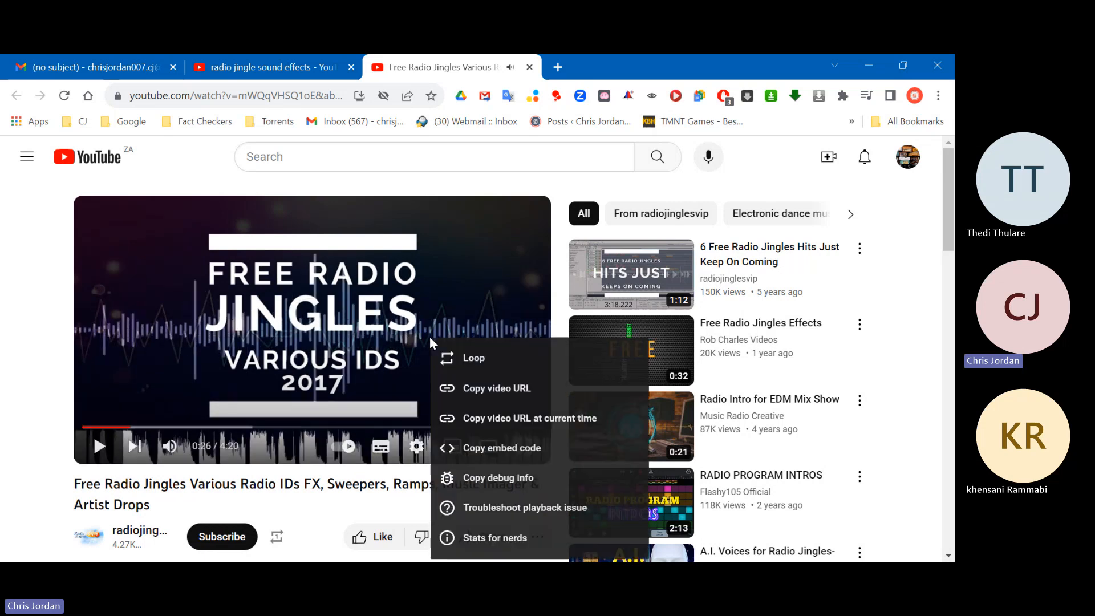
{"action": "left_click", "coordinate": [482, 393]}
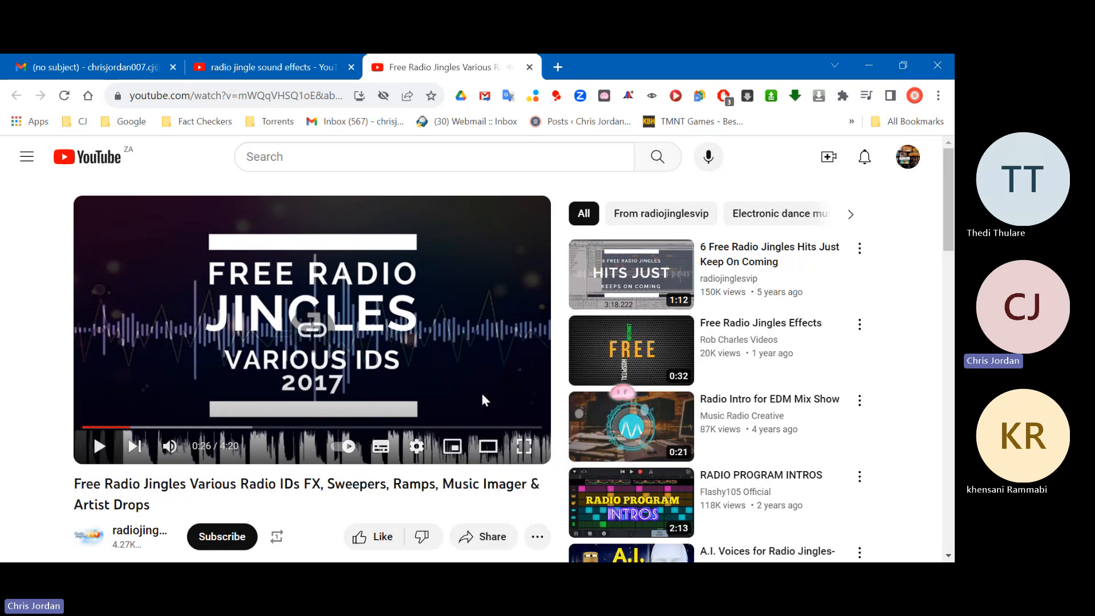
- Open the YT1s.com converter in a new tab and switch it to Youtube to MP3
{"action": "left_click", "coordinate": [560, 65]}
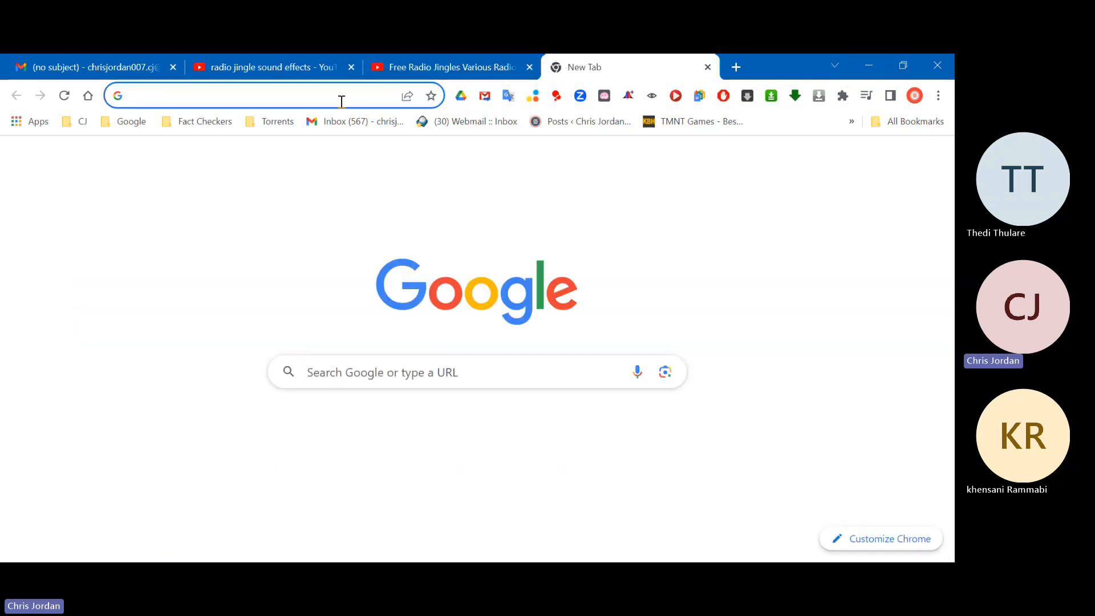
{"action": "type", "text": "youtube.com"}
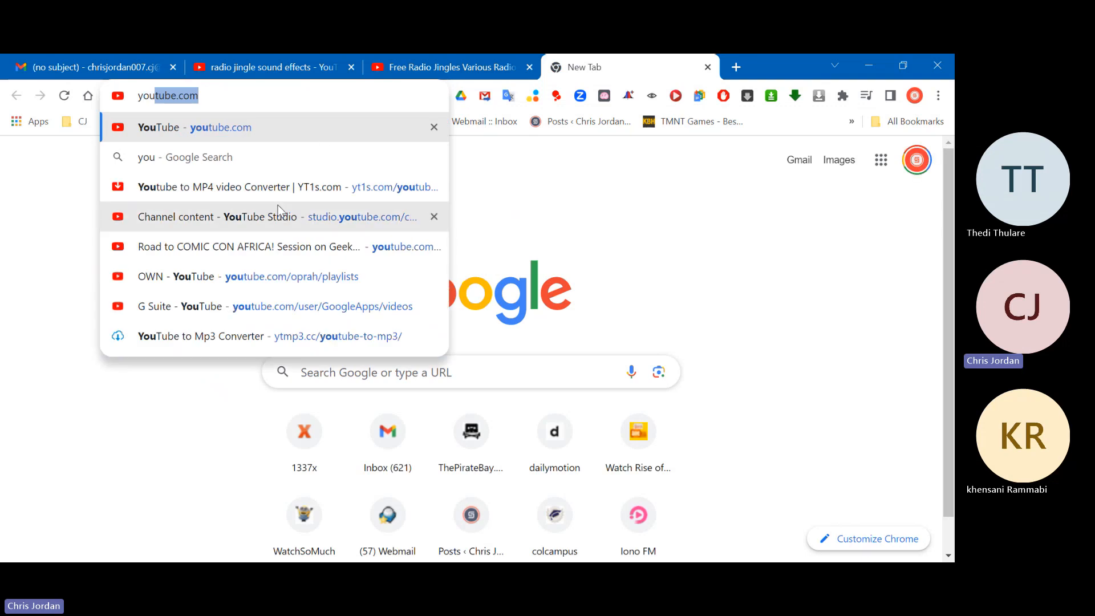
{"action": "left_click", "coordinate": [267, 194]}
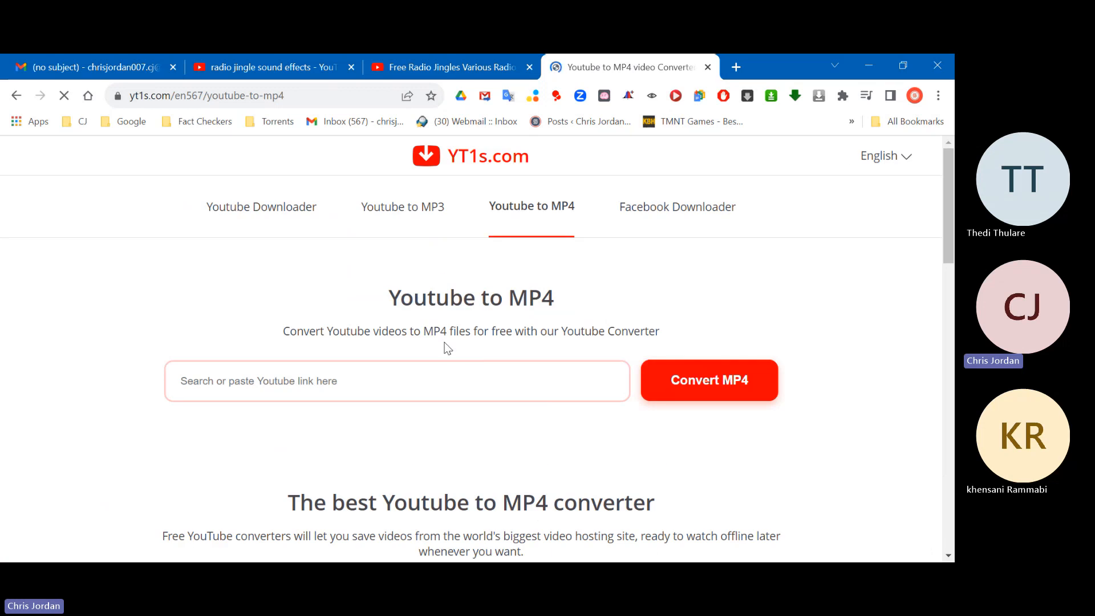
{"action": "left_click", "coordinate": [395, 208]}
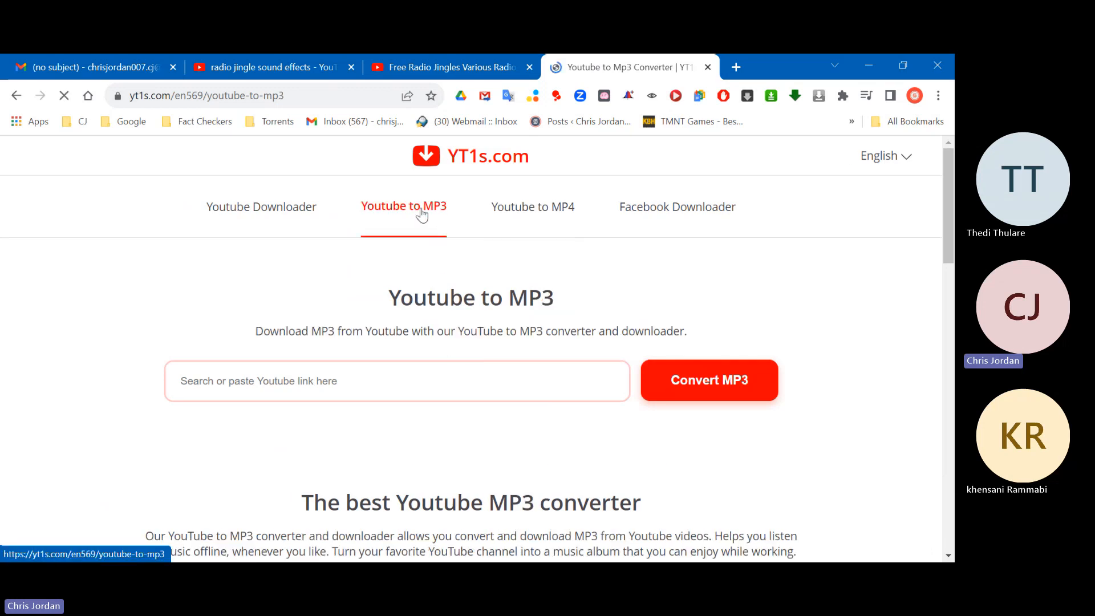
- Paste the copied video link into the converter and convert it to MP3
{"action": "left_click", "coordinate": [353, 381]}
{"action": "key", "text": "ctrl+v"}
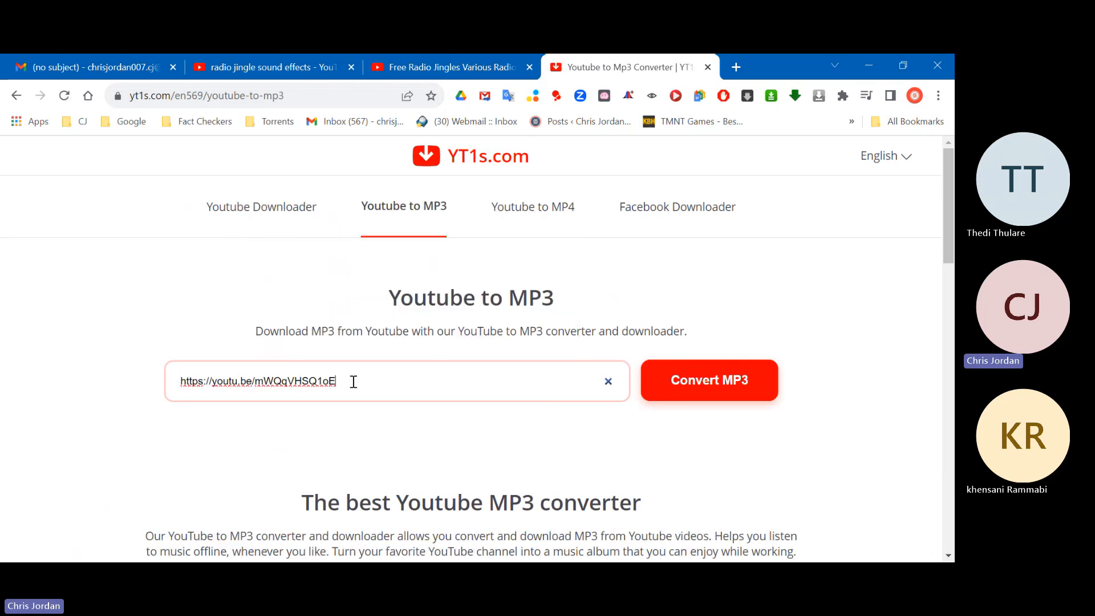
{"action": "left_click", "coordinate": [688, 383]}
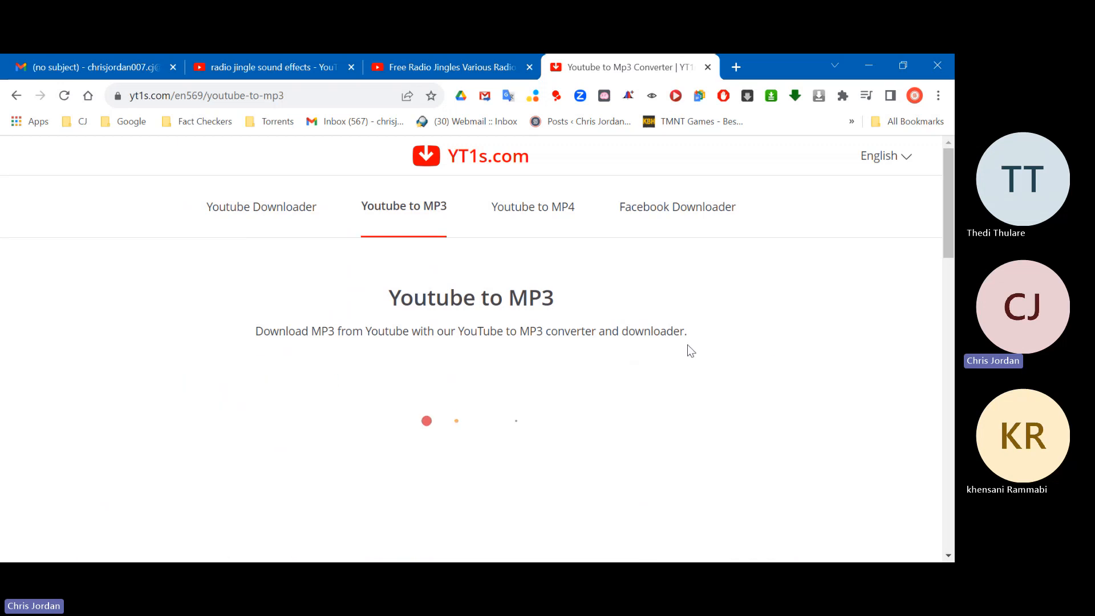
{"action": "scroll", "coordinate": [627, 371], "scroll_direction": "down", "scroll_amount": 1}
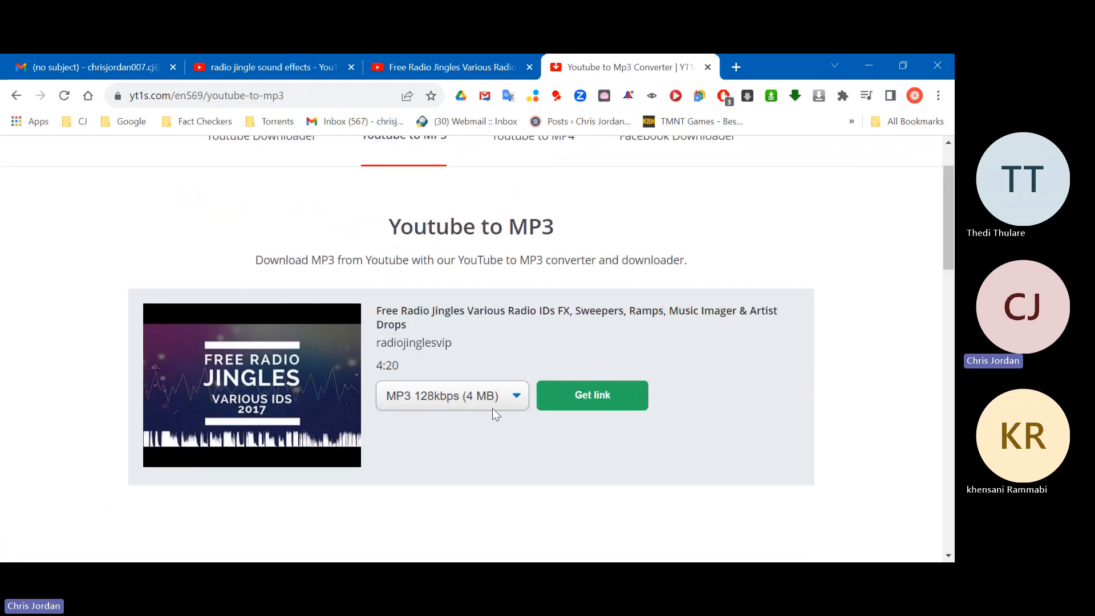
- Get the 128kbps MP3 download of the radio jingles video and save it in Downloads under the suggested file name
{"action": "left_click", "coordinate": [553, 396]}
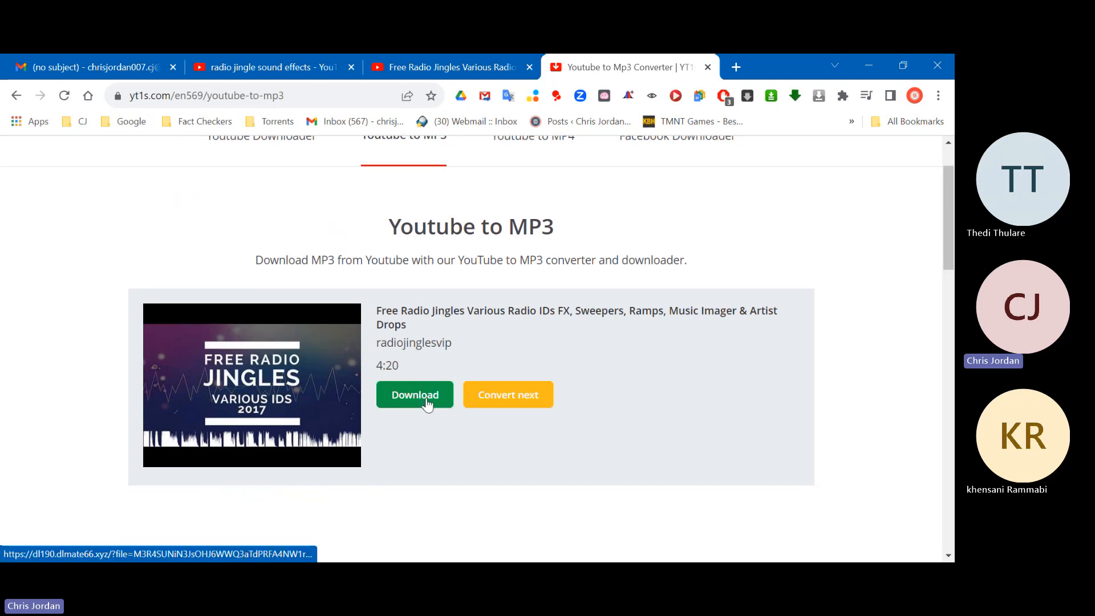
{"action": "left_click", "coordinate": [426, 398]}
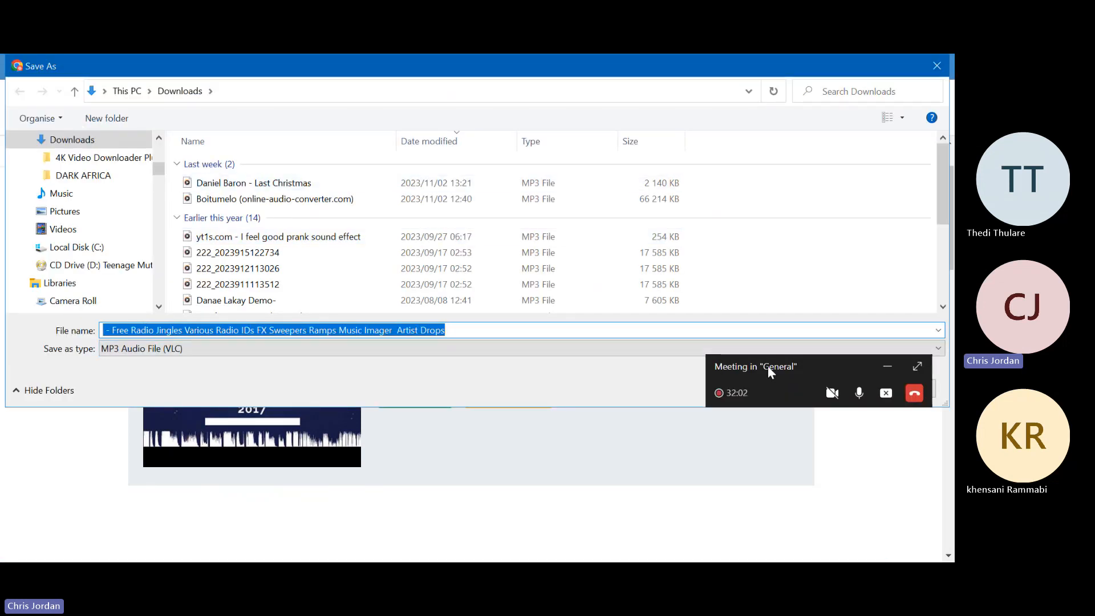
{"action": "key", "text": "Return"}
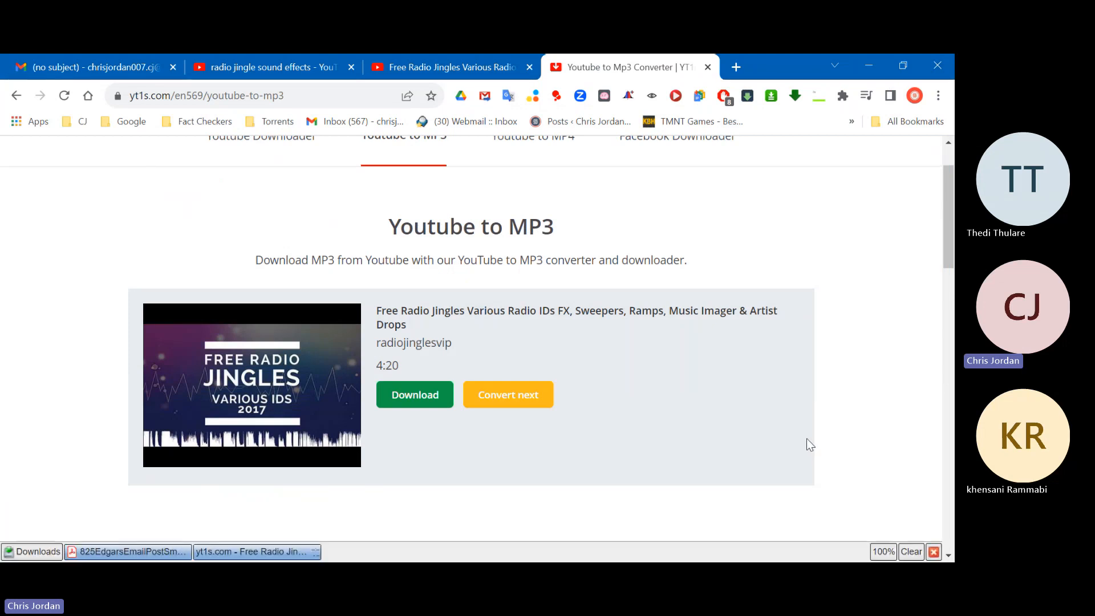
- Close the converter page, the radio jingles video and the YouTube search results
{"action": "left_click", "coordinate": [708, 68]}
{"action": "left_click", "coordinate": [529, 67]}
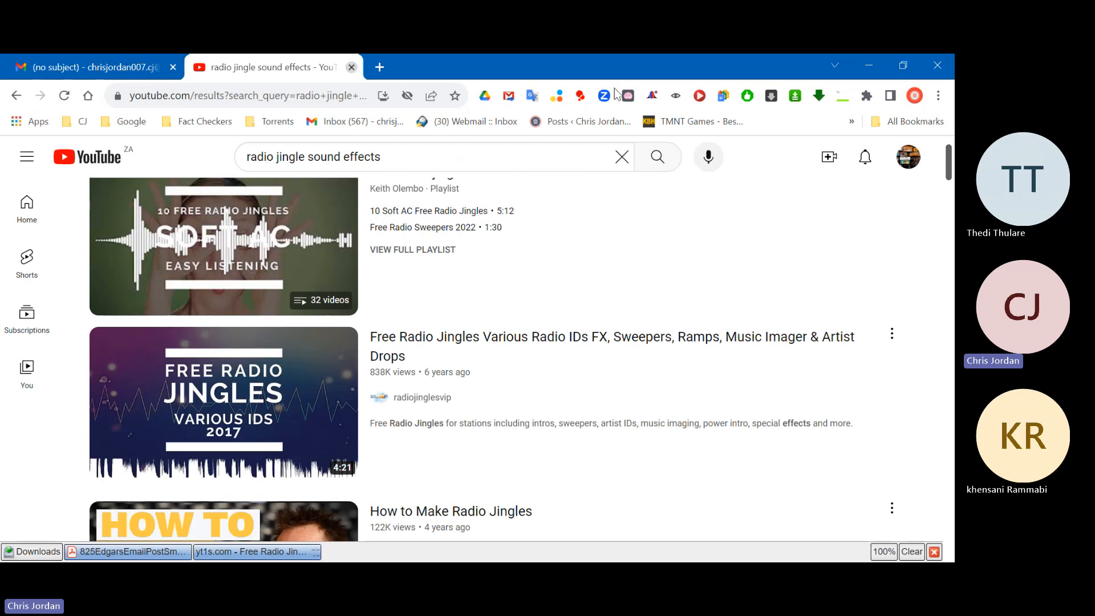
{"action": "left_click", "coordinate": [352, 67]}
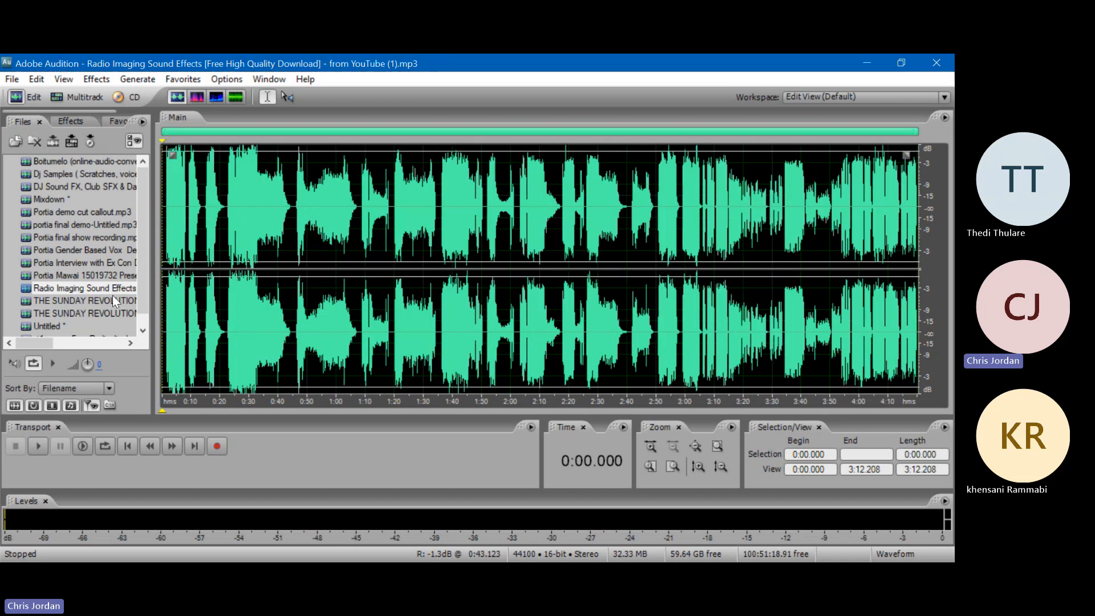
- In Adobe Audition, listen to the downloaded radio jingles file at several points between about 0:14 and 2:17
{"action": "left_click", "coordinate": [203, 213]}
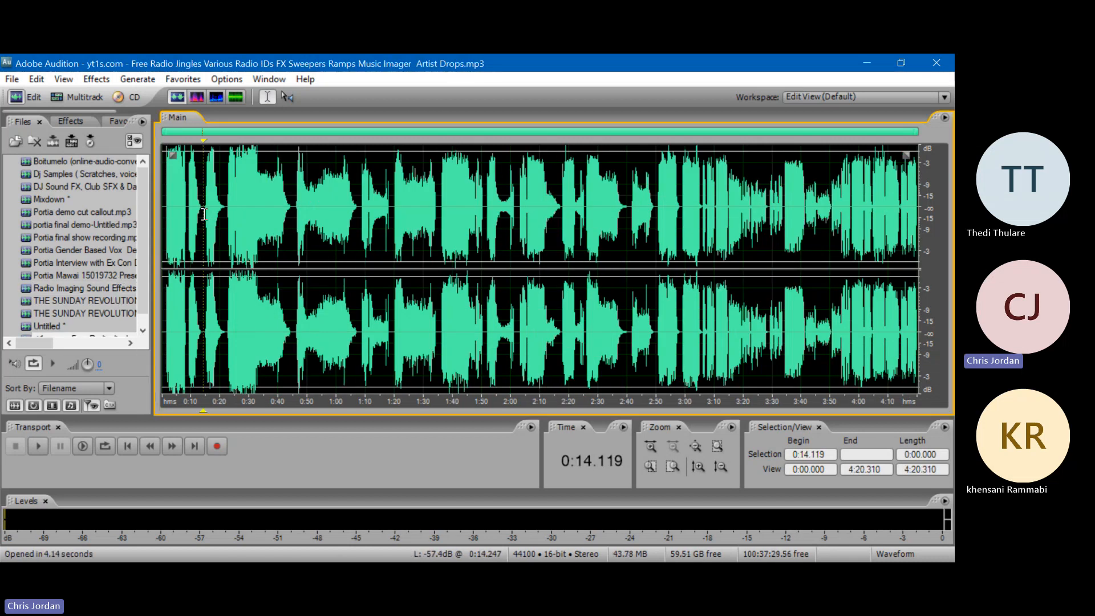
{"action": "left_click", "coordinate": [209, 214]}
{"action": "key", "text": "space"}
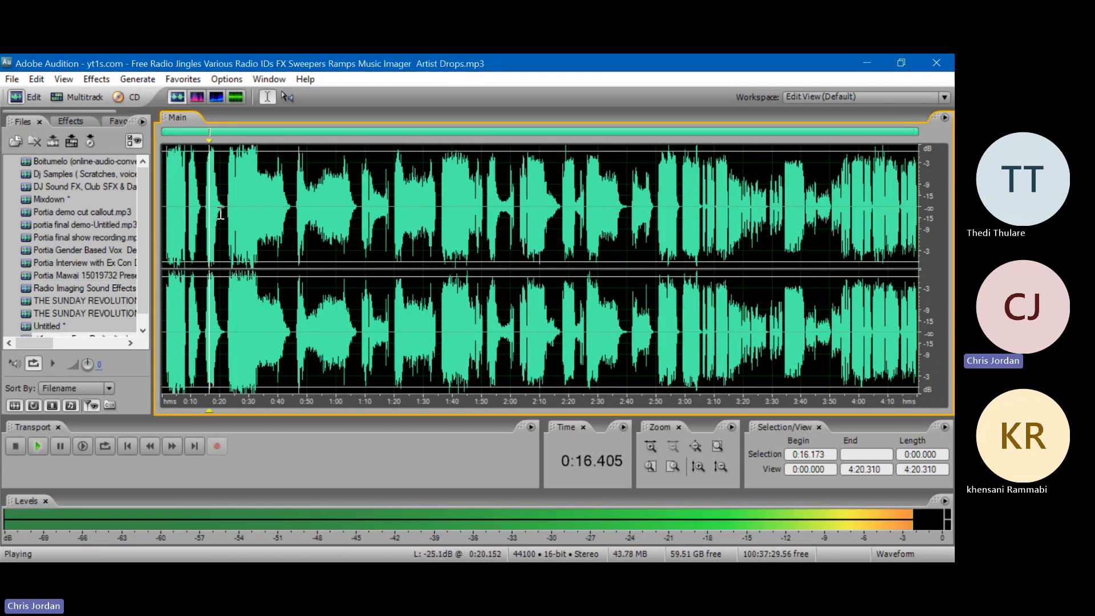
{"action": "left_click", "coordinate": [338, 197]}
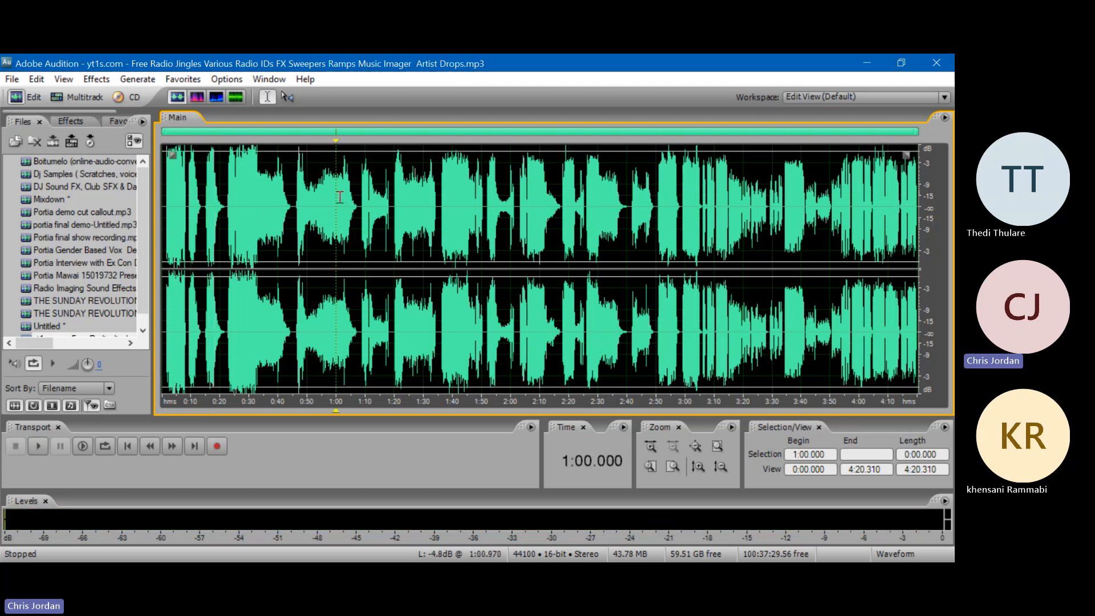
{"action": "left_click", "coordinate": [365, 198]}
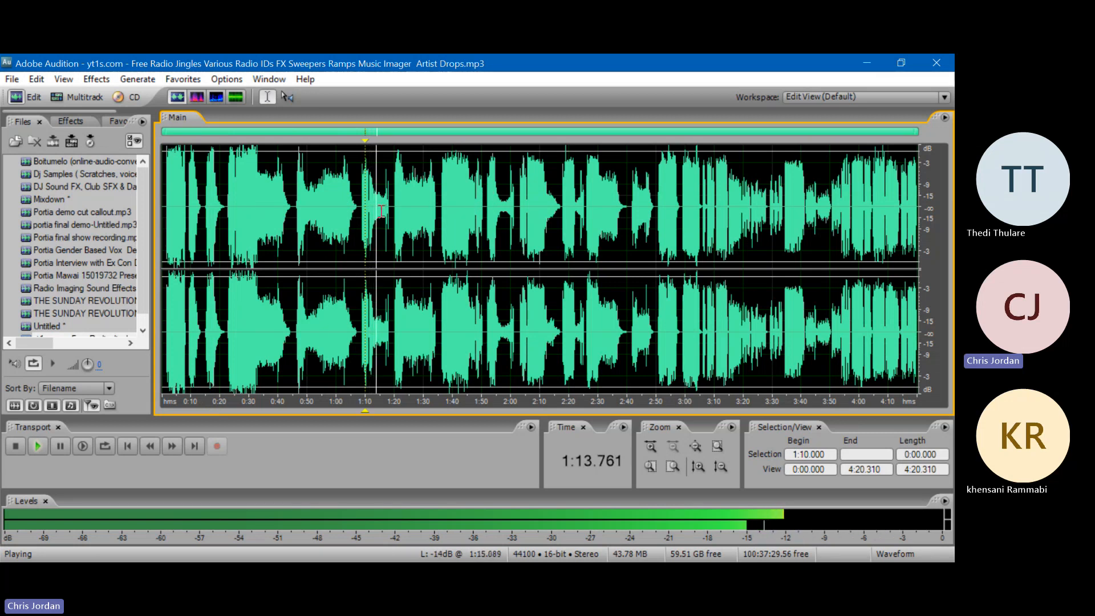
{"action": "left_click", "coordinate": [488, 202]}
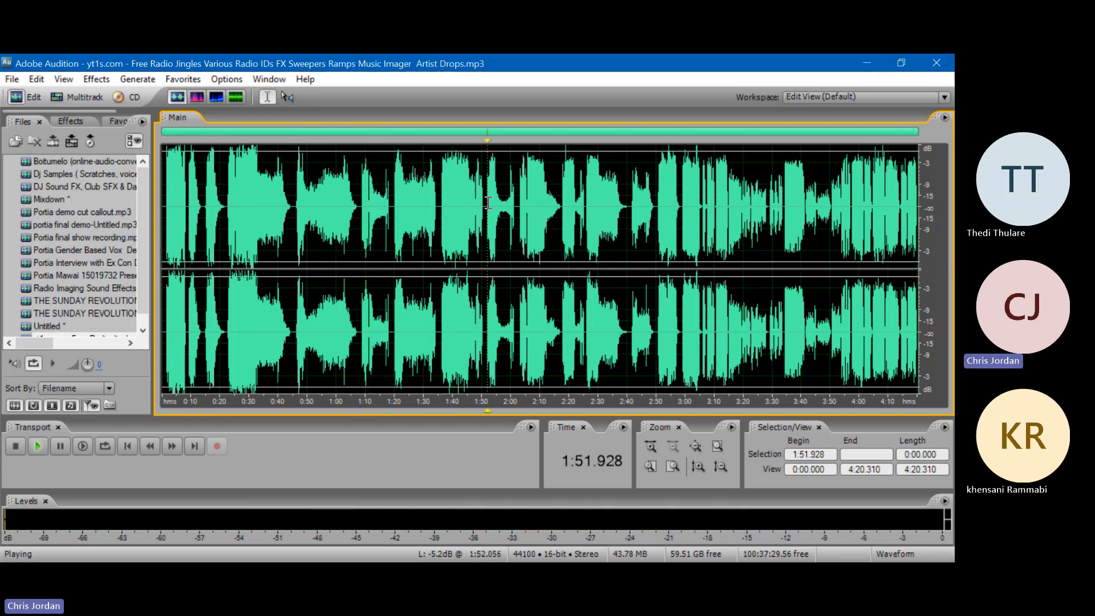
{"action": "left_click", "coordinate": [561, 205]}
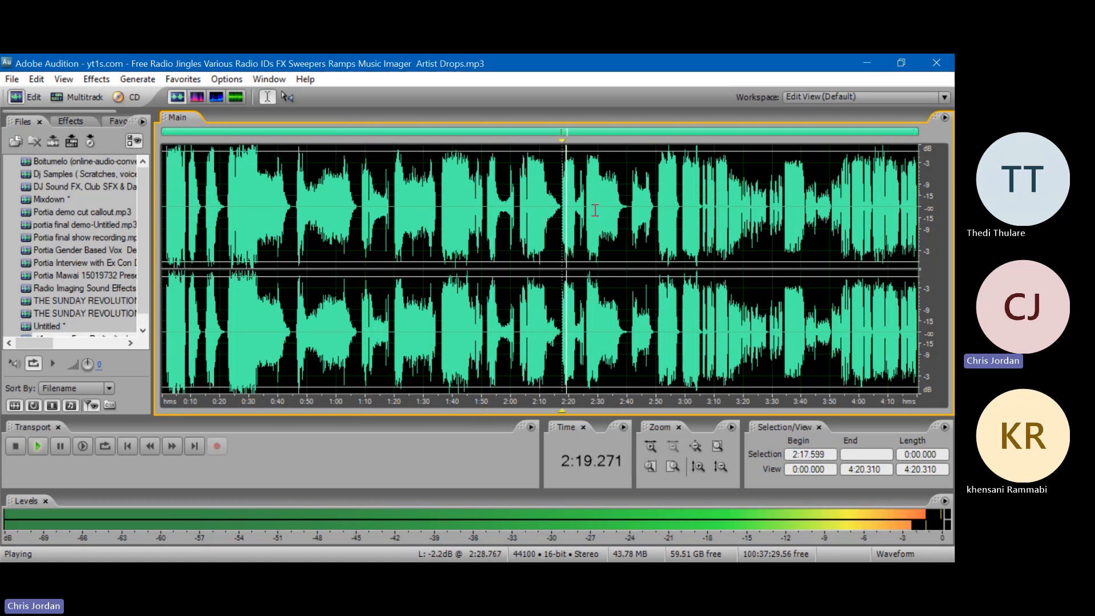
{"action": "key", "text": "space"}
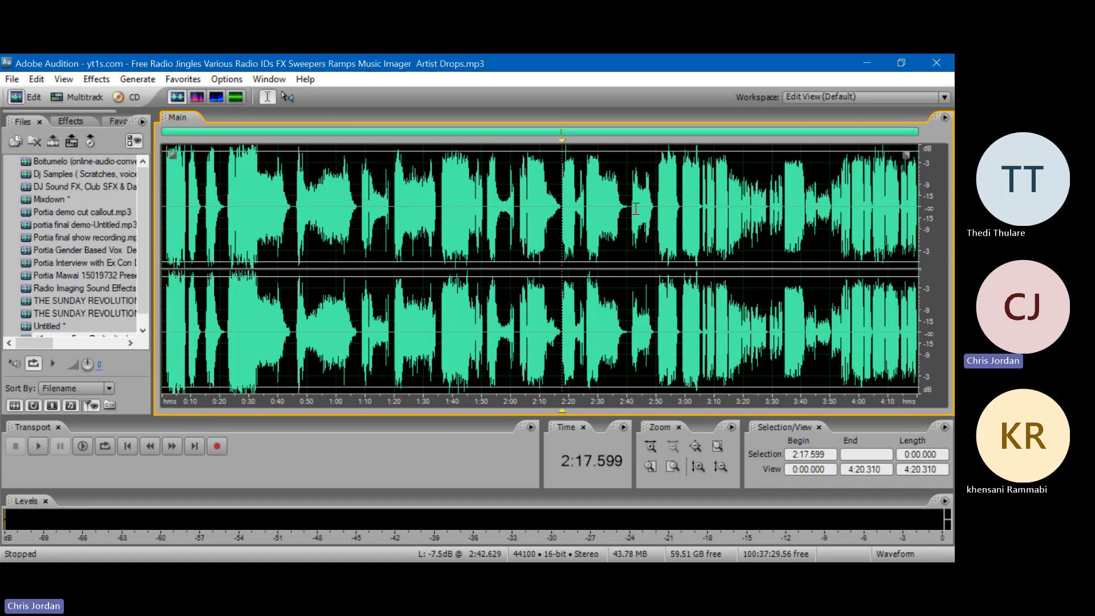
- Play short samples of the jingles in the later part of the file, from about 2:41 to 3:30
{"action": "left_click", "coordinate": [632, 209]}
{"action": "key", "text": "space"}
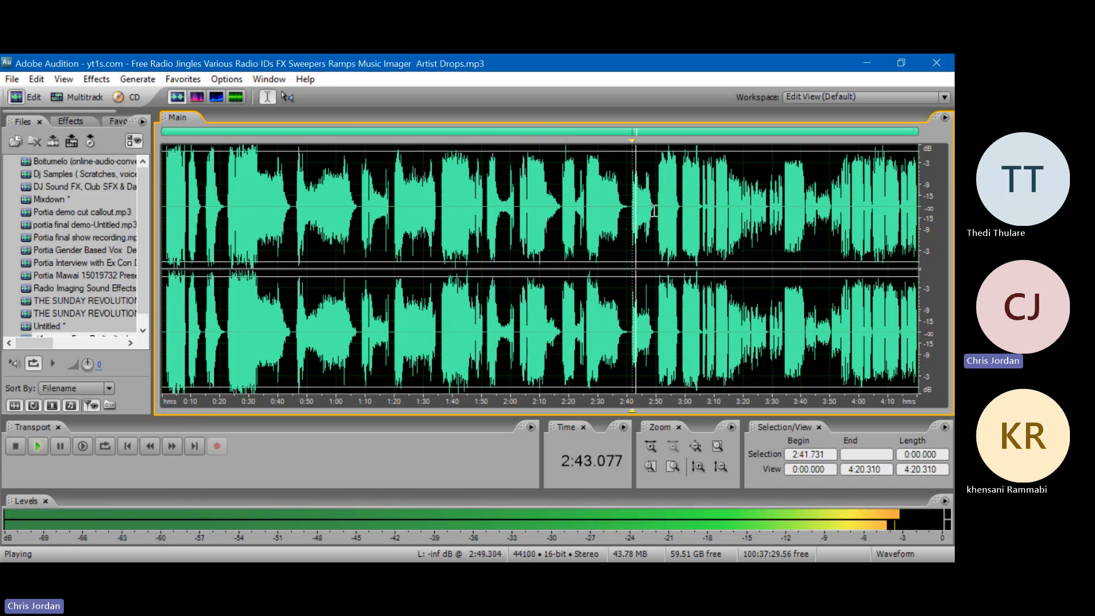
{"action": "key", "text": "space"}
{"action": "left_click", "coordinate": [660, 207]}
{"action": "key", "text": "space"}
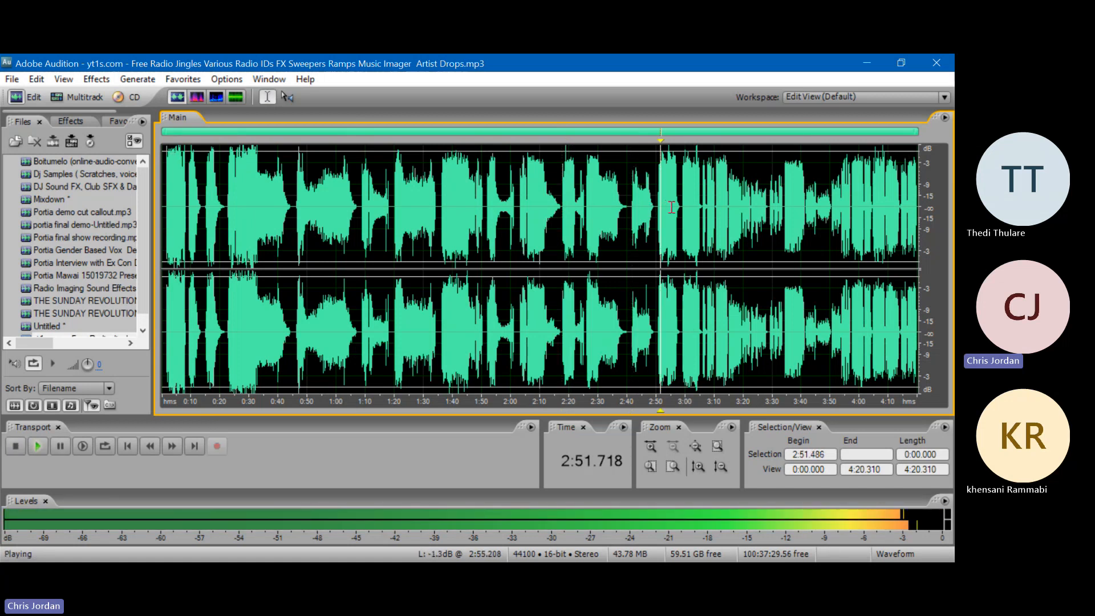
{"action": "key", "text": "space"}
{"action": "left_click", "coordinate": [686, 208]}
{"action": "key", "text": "space"}
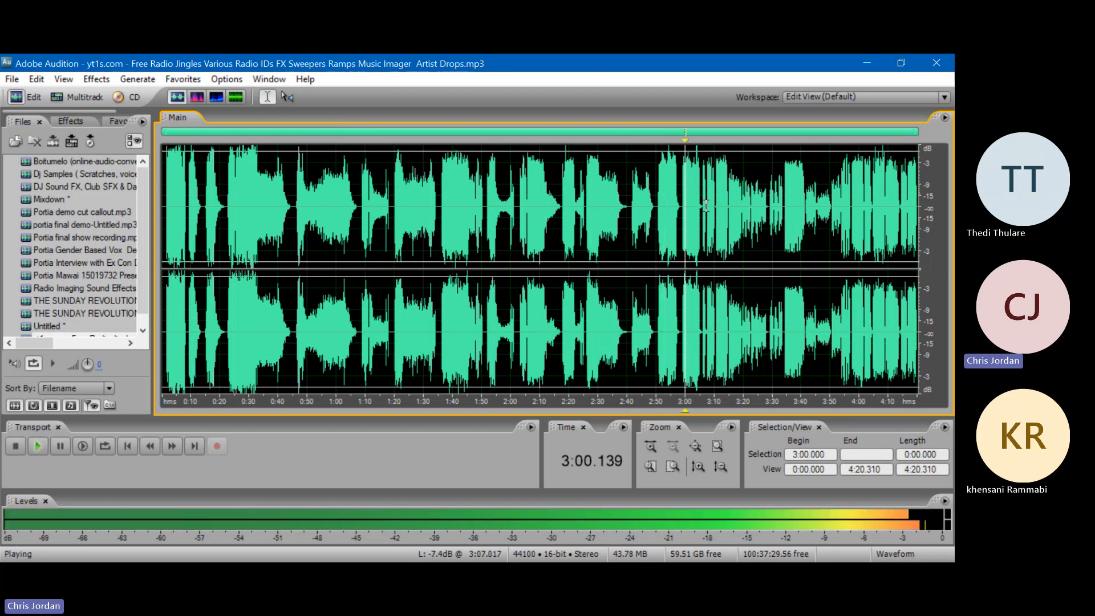
{"action": "left_click", "coordinate": [701, 203]}
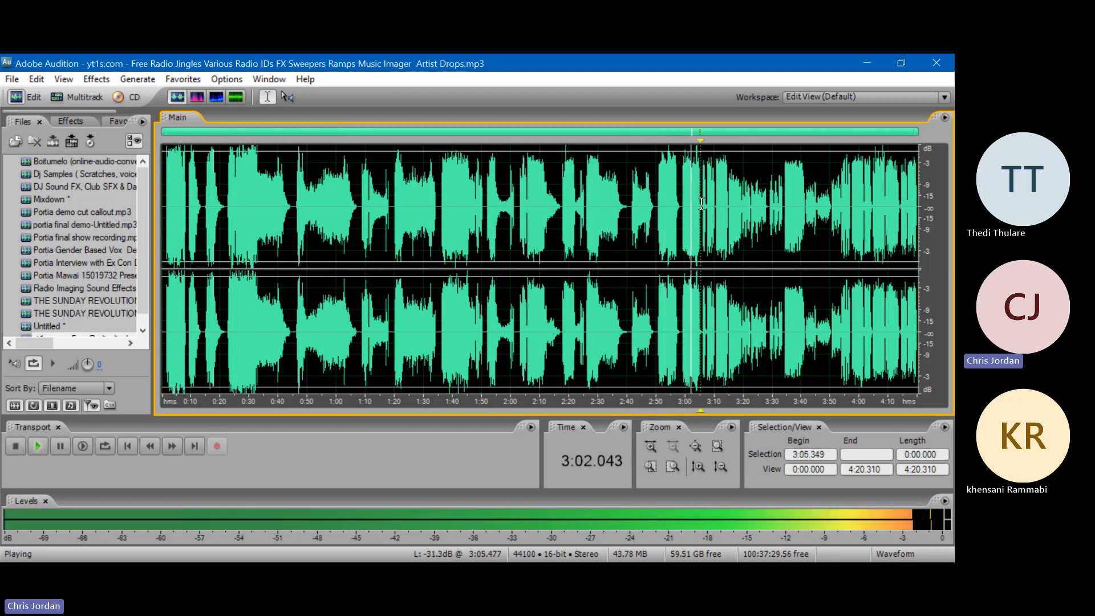
{"action": "left_click", "coordinate": [704, 204]}
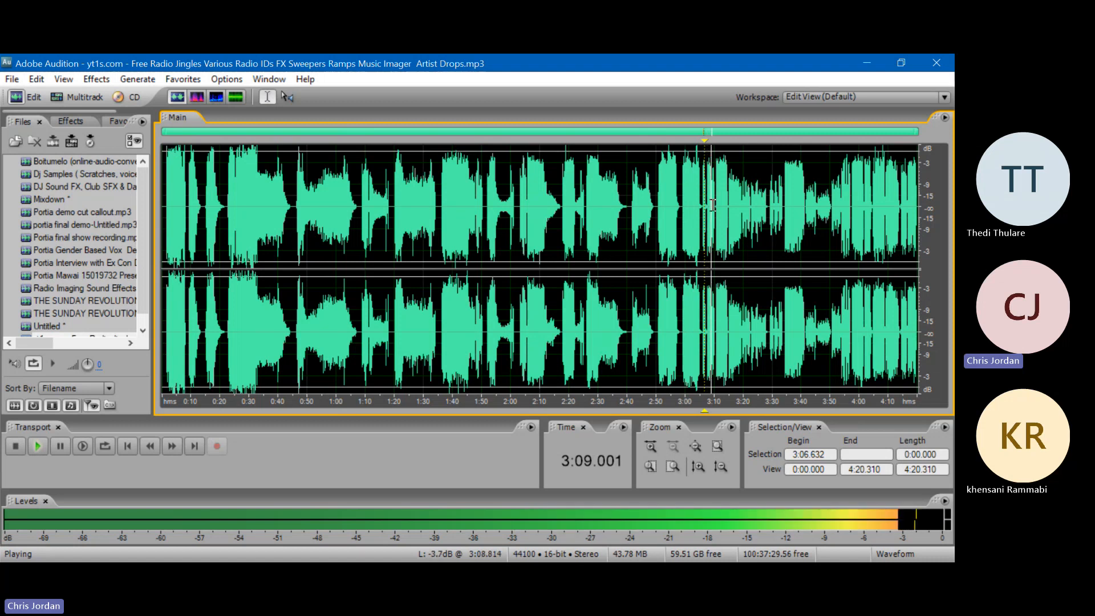
{"action": "key", "text": "space"}
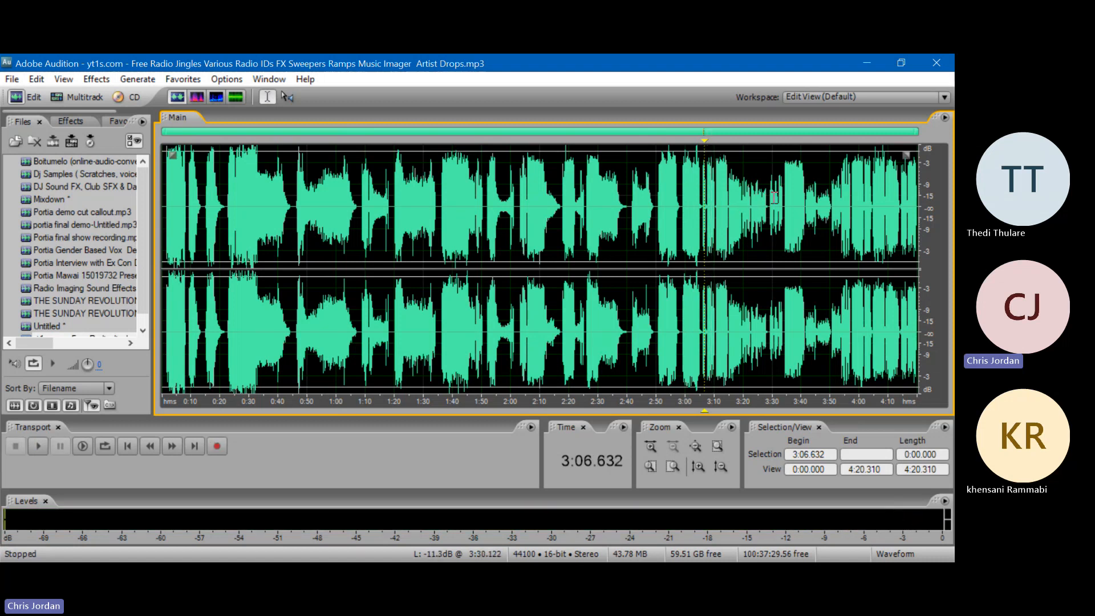
{"action": "left_click", "coordinate": [772, 200]}
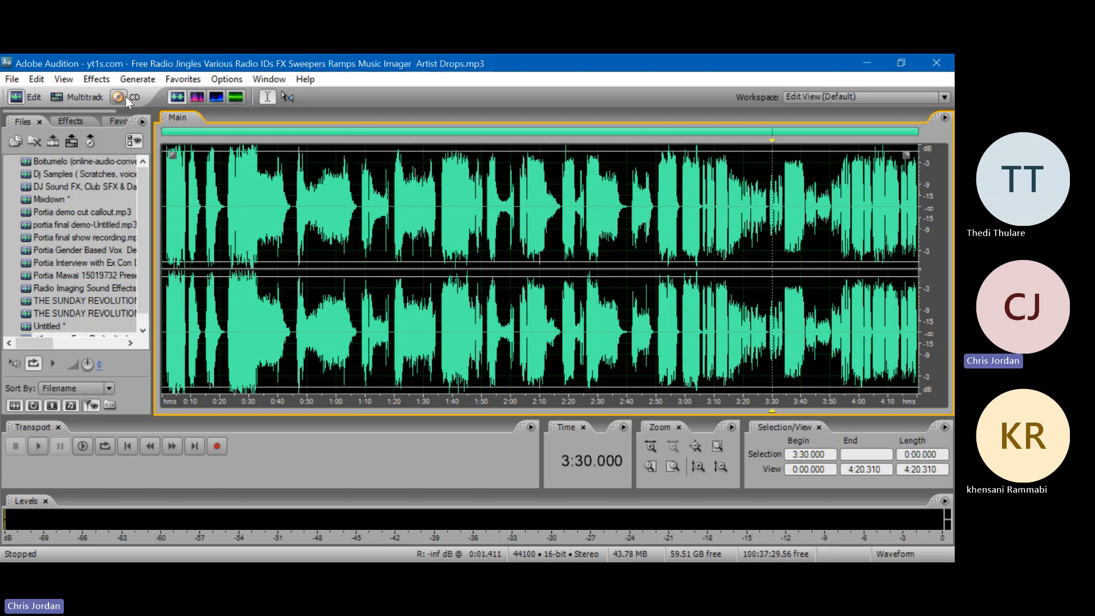
{"action": "left_click", "coordinate": [12, 79]}
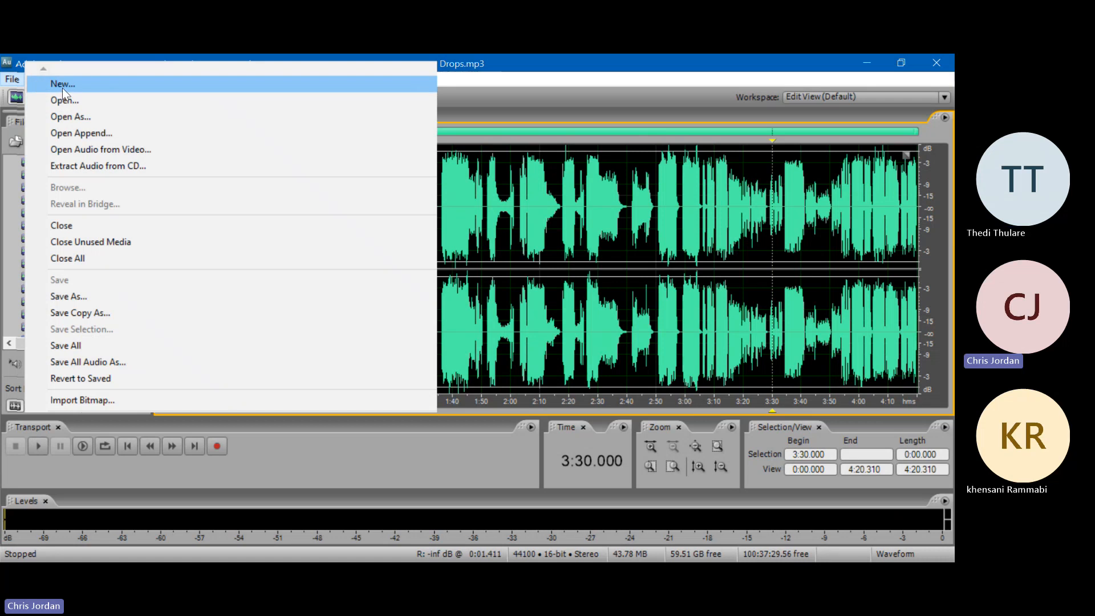
{"action": "left_click", "coordinate": [63, 83]}
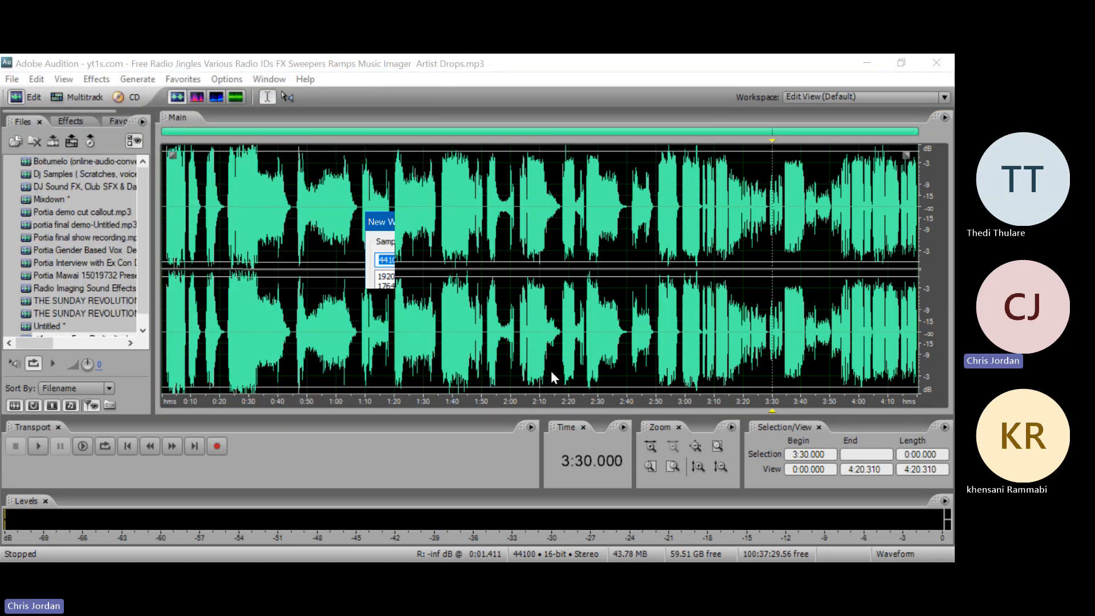
{"action": "key", "text": "Escape"}
- Switch to the multitrack view and start a new session with a sample rate of 44100
{"action": "left_click", "coordinate": [54, 101]}
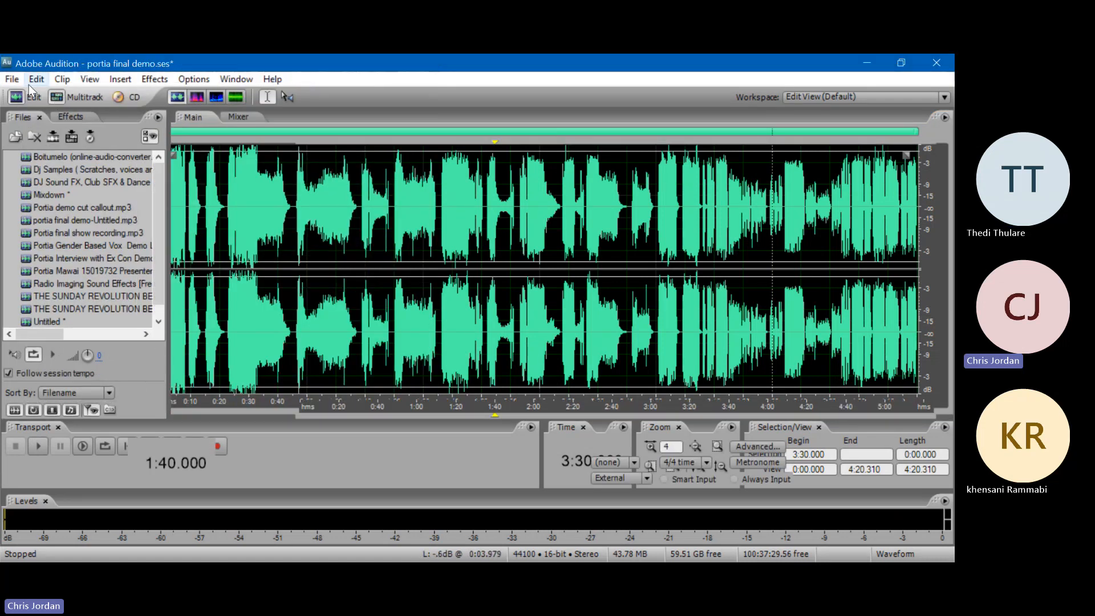
{"action": "left_click", "coordinate": [12, 79]}
{"action": "left_click", "coordinate": [98, 100]}
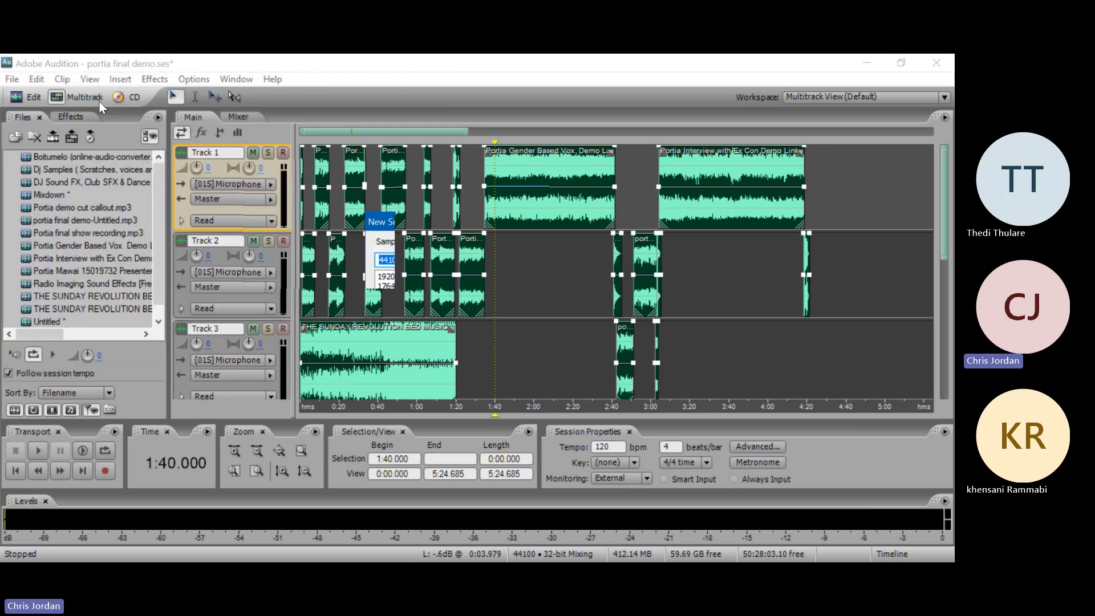
{"action": "left_click", "coordinate": [561, 355]}
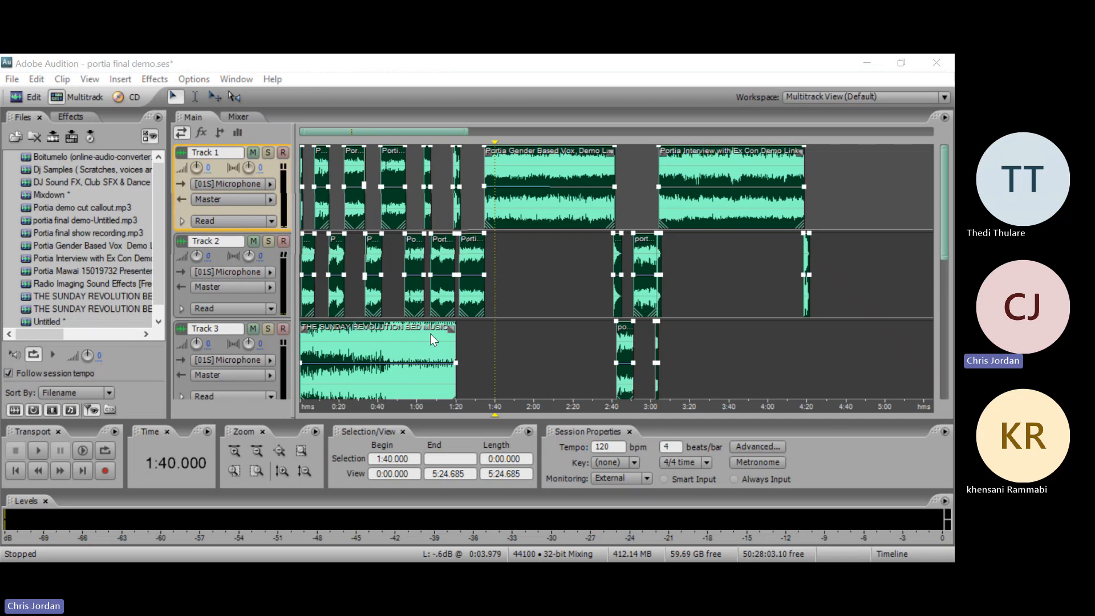
- Save the modified audio files of the previous session to the Desktop under their existing names
{"action": "left_click", "coordinate": [409, 332]}
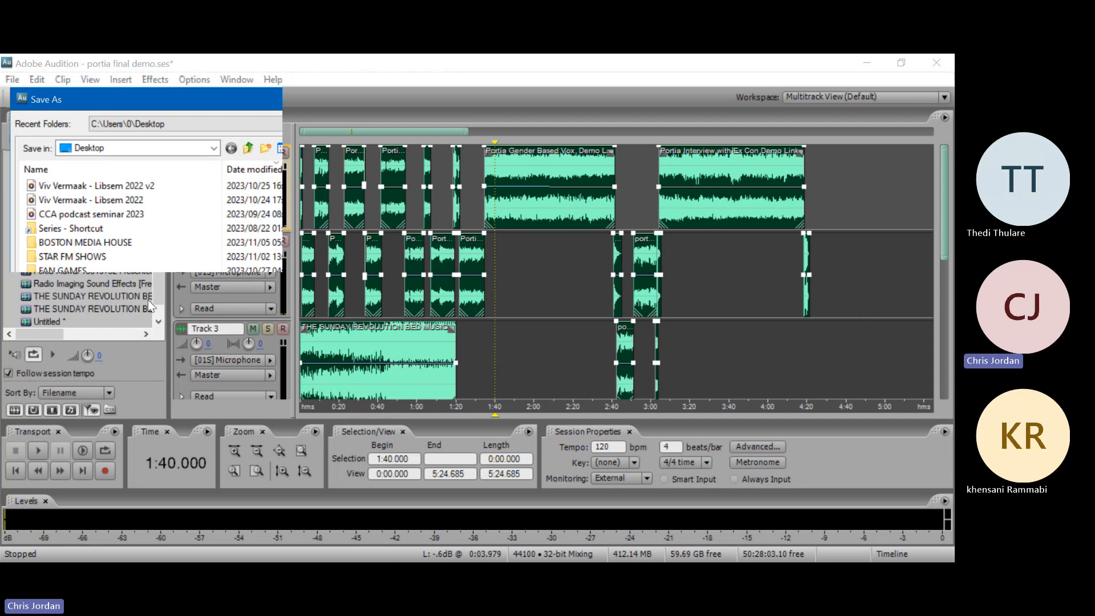
{"action": "left_click", "coordinate": [268, 315]}
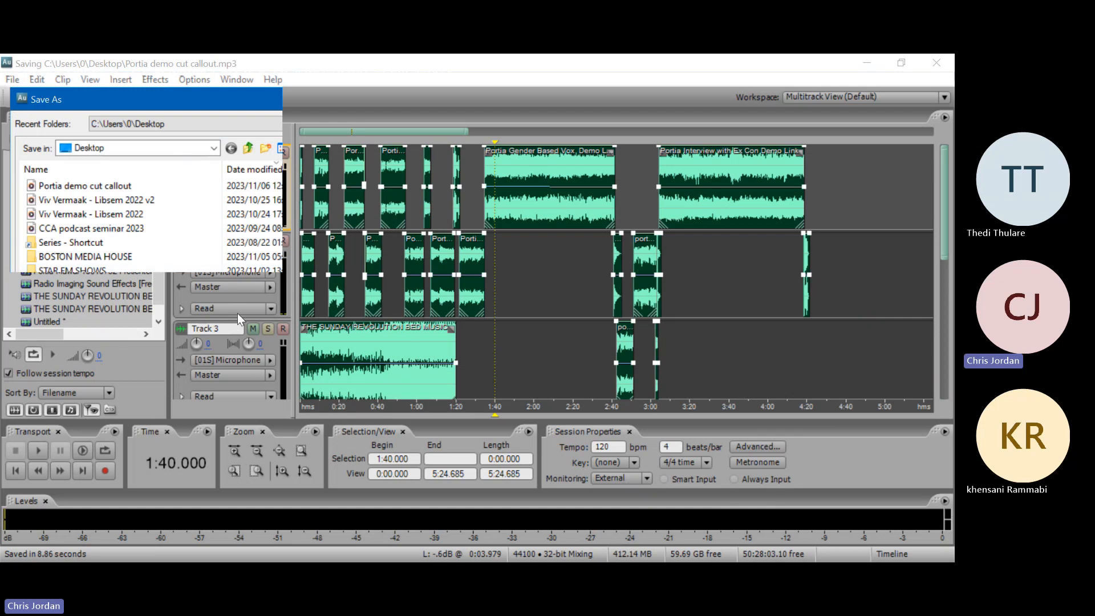
{"action": "key", "text": "Return"}
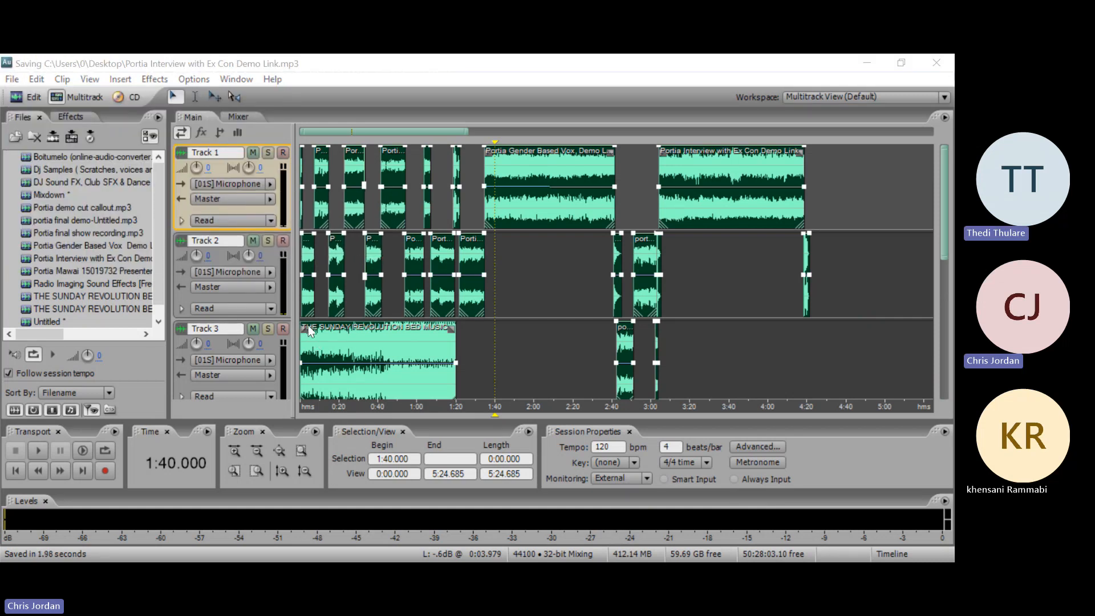
{"action": "key", "text": "Return"}
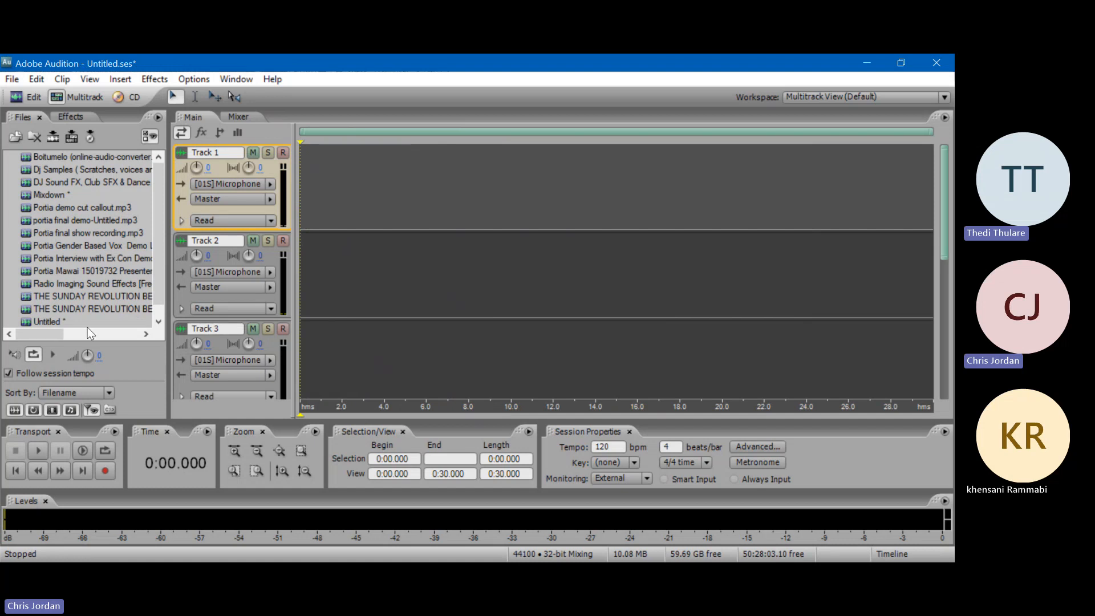
- Insert the Untitled recording at the start of Track 1
{"action": "left_click", "coordinate": [51, 321]}
{"action": "left_click_drag", "start_coordinate": [380, 182], "coordinate": [340, 169]}
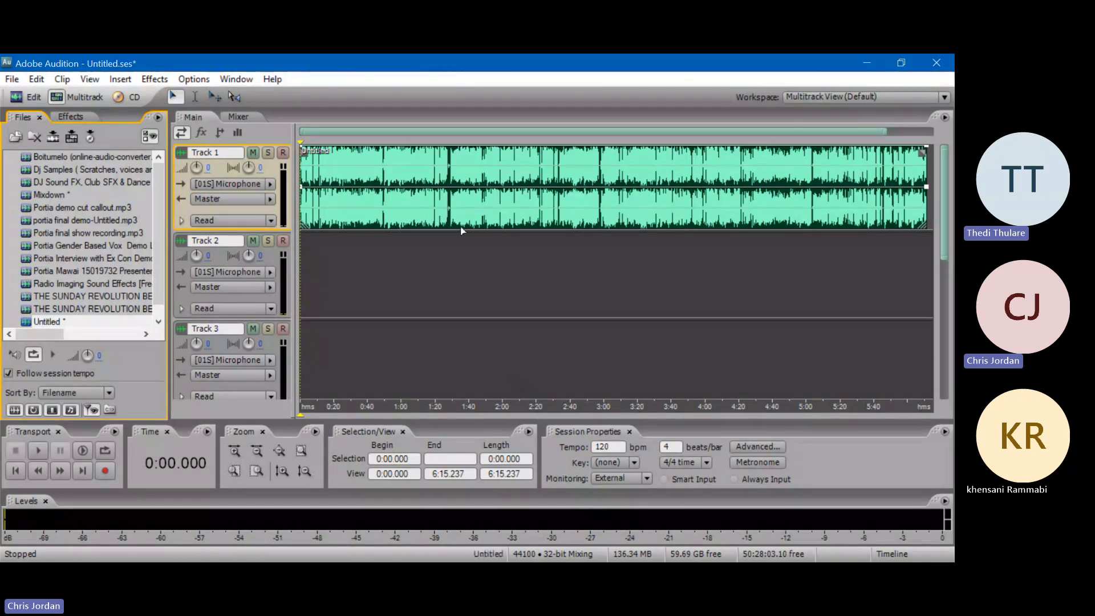
- Place the second THE SUNDAY REVOLUTION BED MUSIC file on Track 2, starting at about 0:22
{"action": "scroll", "coordinate": [378, 135], "scroll_direction": "up", "scroll_amount": 3}
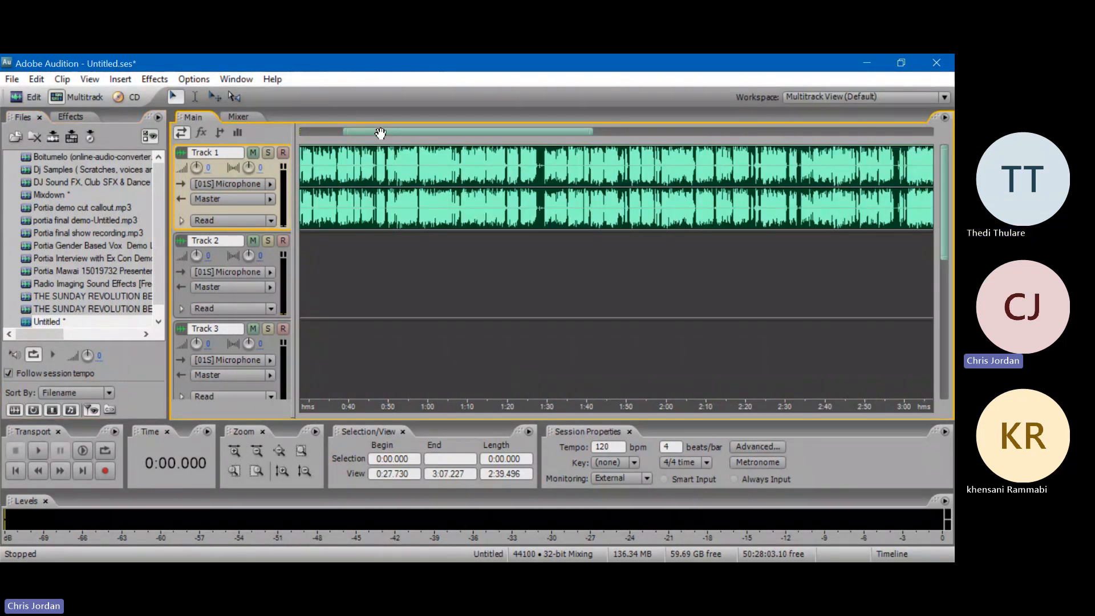
{"action": "left_click_drag", "start_coordinate": [378, 135], "coordinate": [318, 135]}
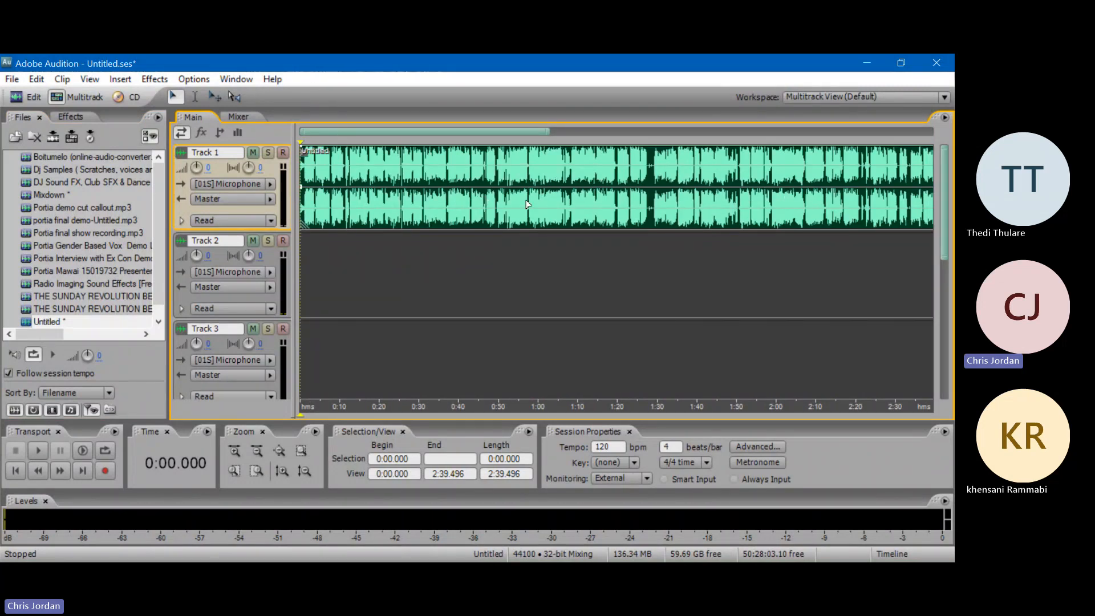
{"action": "scroll", "coordinate": [519, 140], "scroll_direction": "down", "scroll_amount": 3}
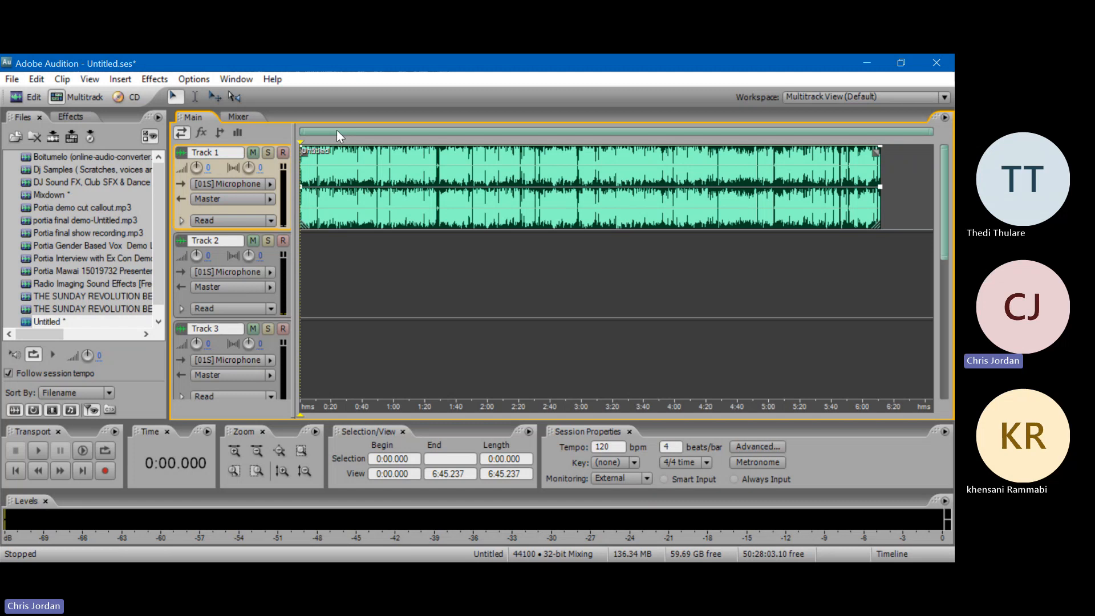
{"action": "scroll", "coordinate": [337, 130], "scroll_direction": "up", "scroll_amount": 3}
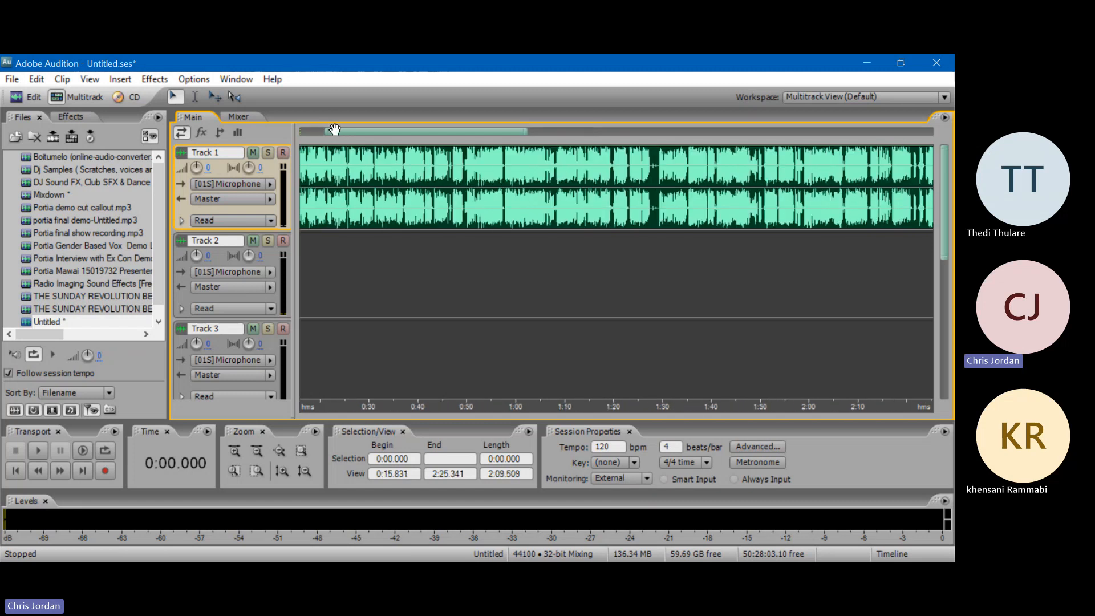
{"action": "left_click_drag", "start_coordinate": [335, 131], "coordinate": [308, 132]}
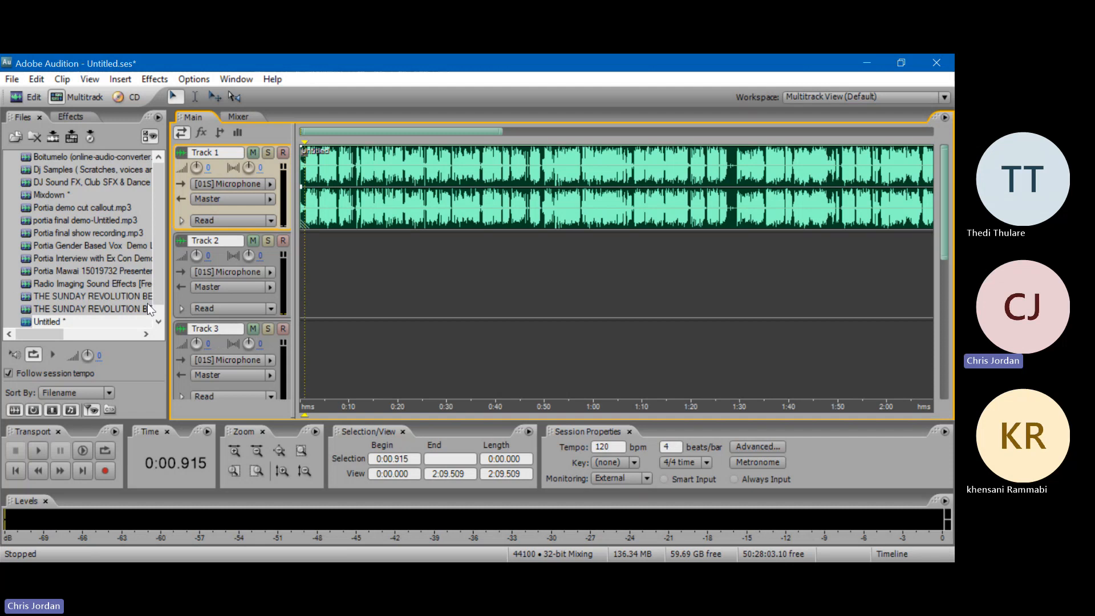
{"action": "left_click_drag", "start_coordinate": [147, 308], "coordinate": [228, 305]}
{"action": "left_click_drag", "start_coordinate": [408, 291], "coordinate": [405, 283]}
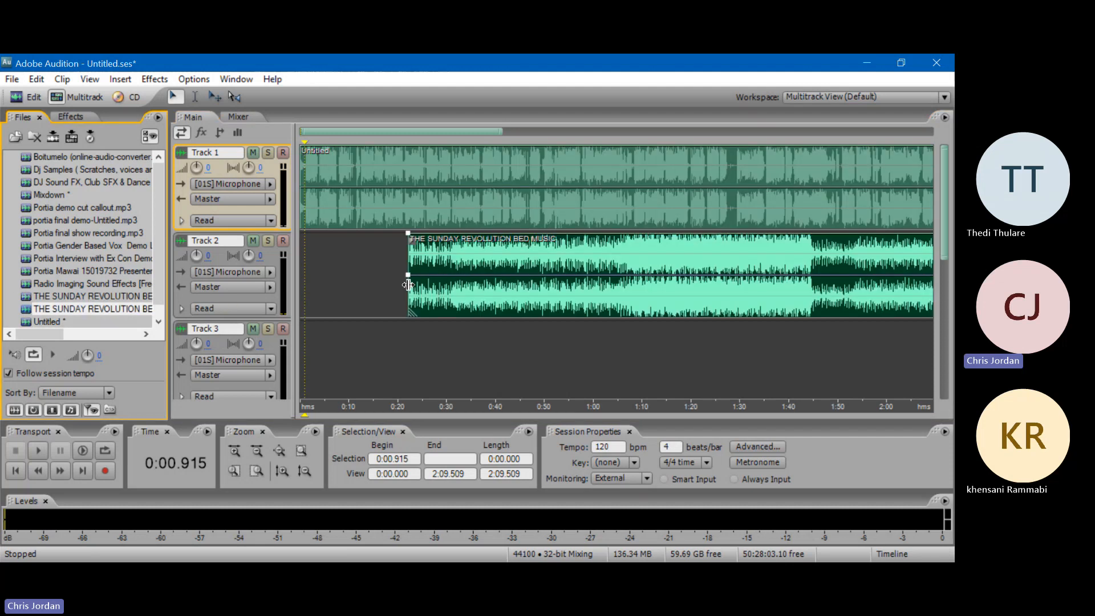
- Move the THE SUNDAY REVOLUTION BED MUSIC clip to the start of Track 2 and delete it from the track
{"action": "left_click_drag", "start_coordinate": [497, 265], "coordinate": [340, 263]}
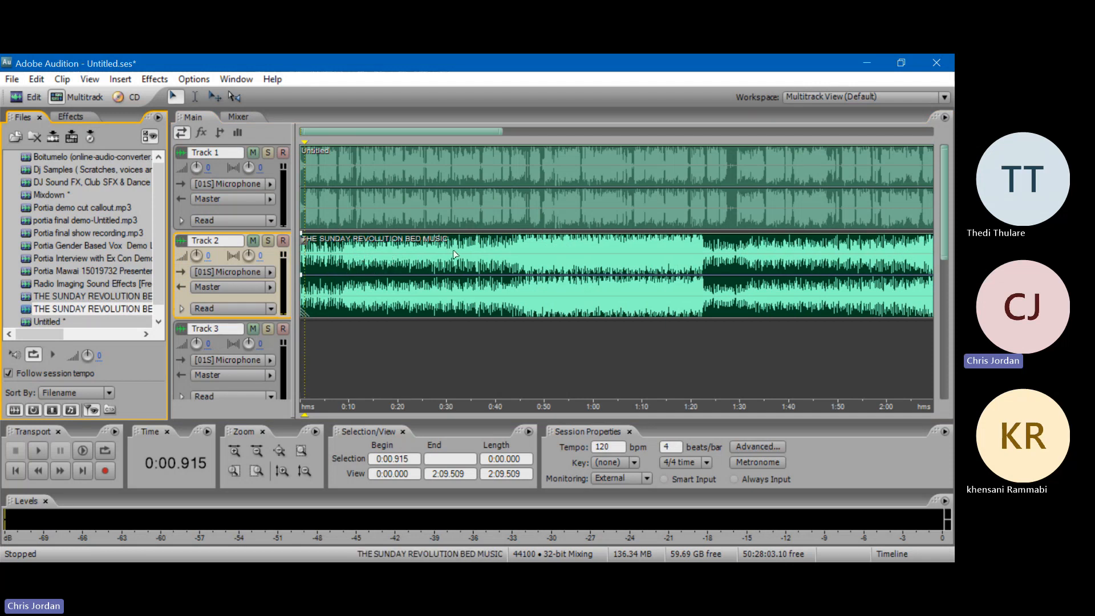
{"action": "key", "text": "Delete"}
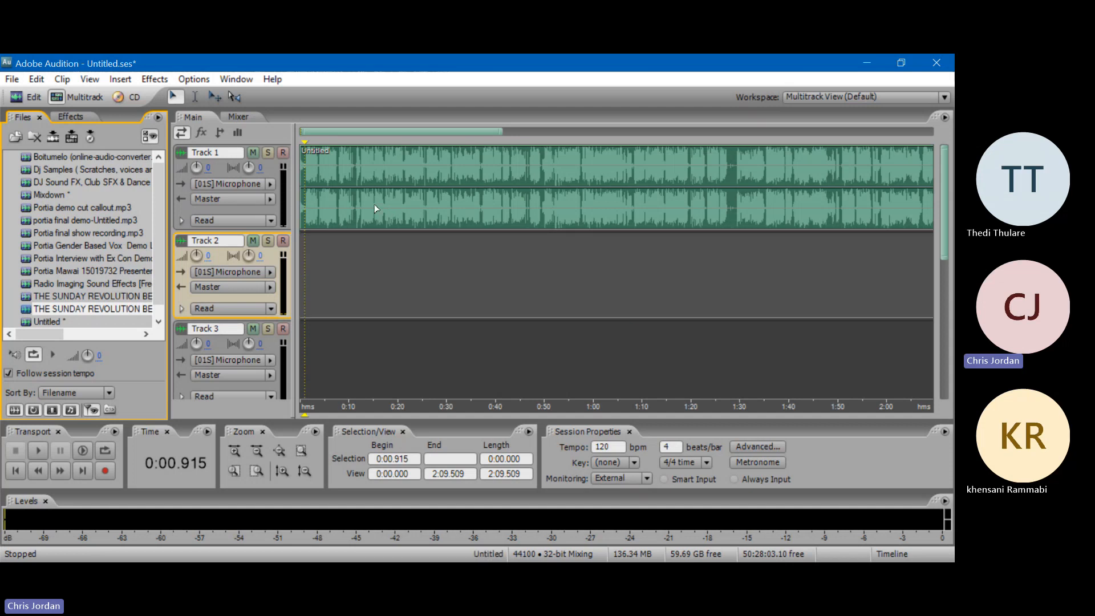
- Play the start of the Track 1 voice clip, split it at 0:01.201 and delete the part before the cut
{"action": "left_click", "coordinate": [305, 207]}
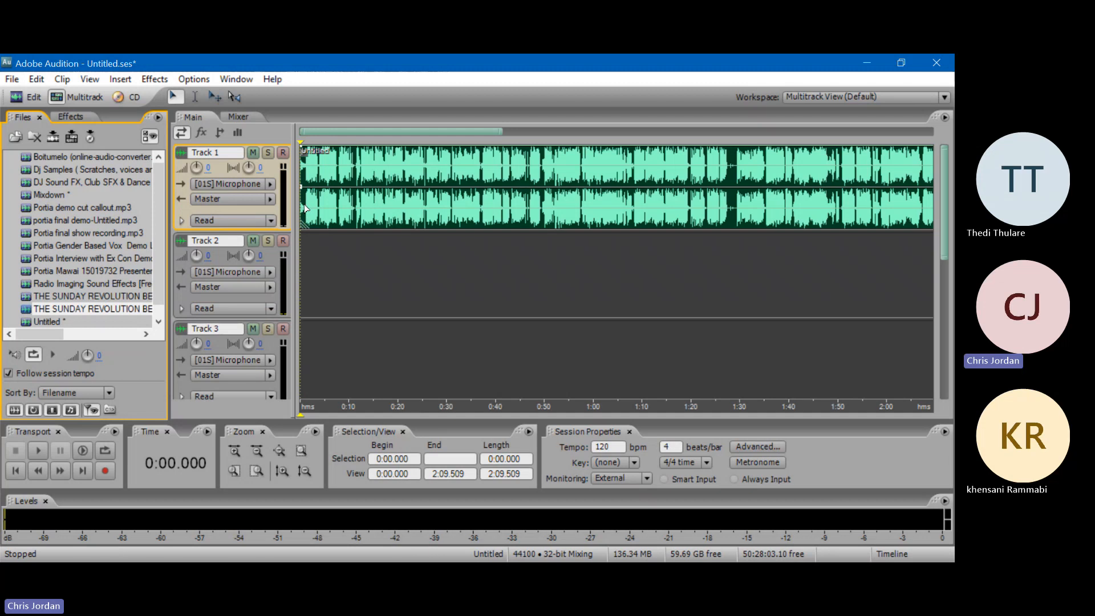
{"action": "left_click", "coordinate": [306, 209]}
{"action": "key", "text": "space"}
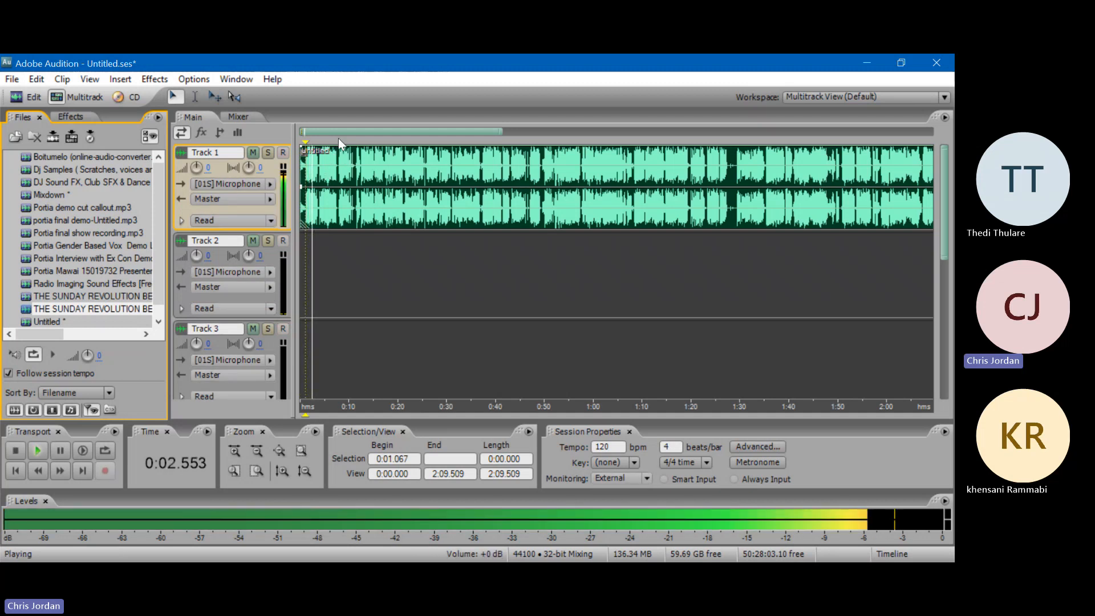
{"action": "scroll", "coordinate": [338, 138], "scroll_direction": "up", "scroll_amount": 3}
{"action": "scroll", "coordinate": [338, 133], "scroll_direction": "up", "scroll_amount": 1}
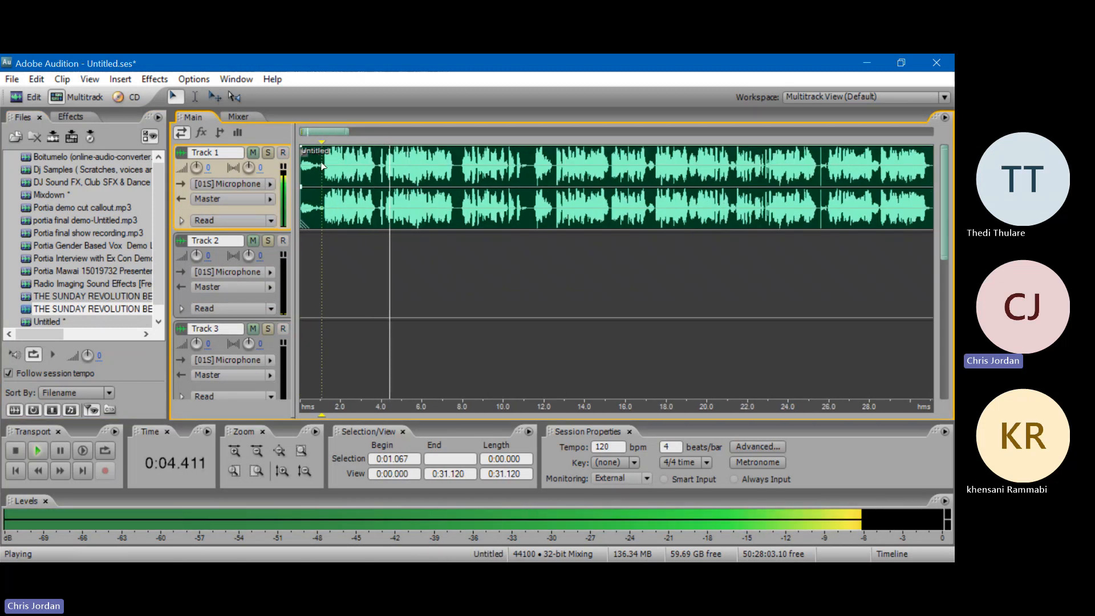
{"action": "scroll", "coordinate": [325, 132], "scroll_direction": "up", "scroll_amount": 3}
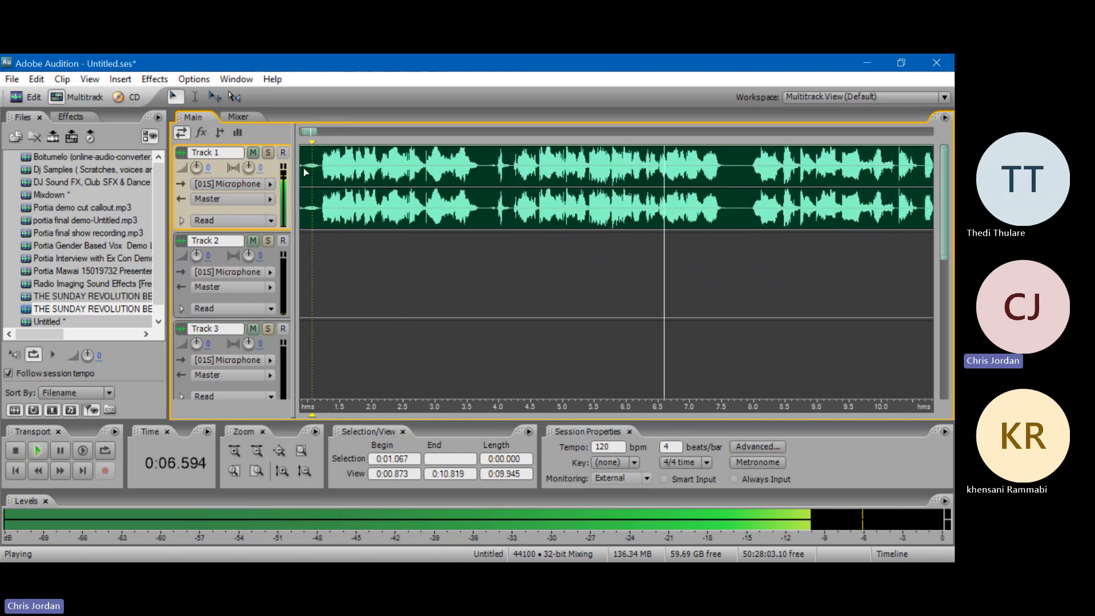
{"action": "left_click", "coordinate": [322, 165]}
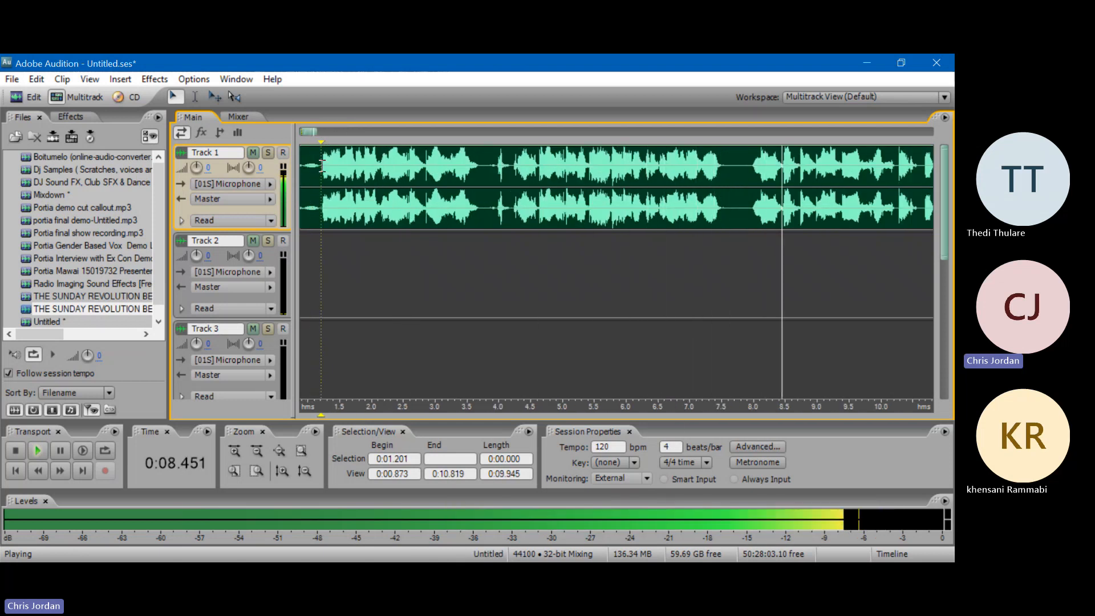
{"action": "key", "text": "space"}
{"action": "right_click", "coordinate": [322, 165]}
{"action": "left_click", "coordinate": [349, 345]}
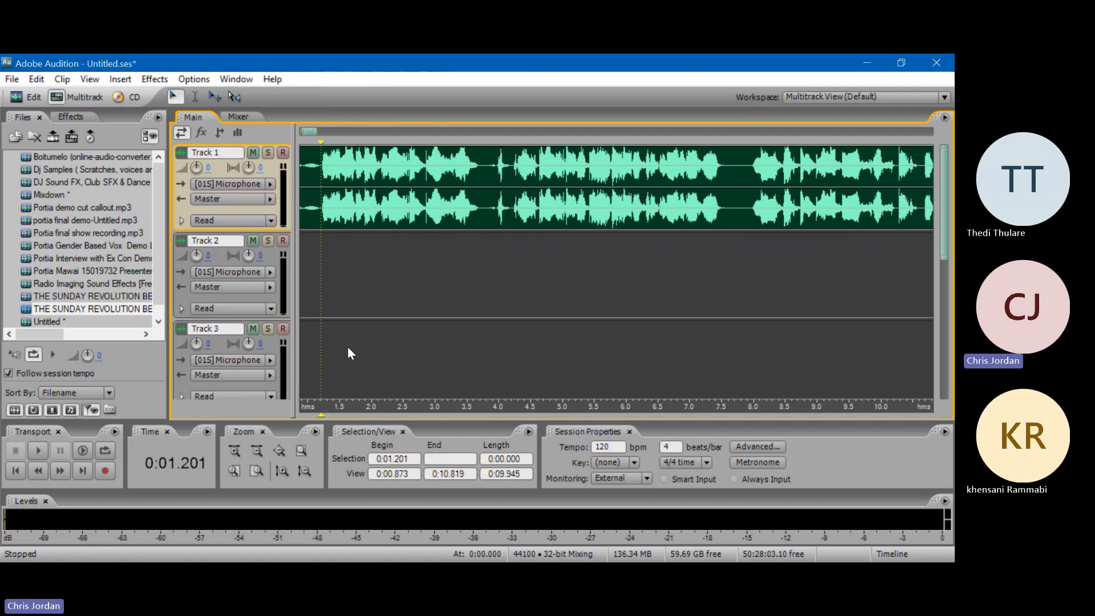
{"action": "left_click", "coordinate": [309, 216]}
{"action": "key", "text": "Delete"}
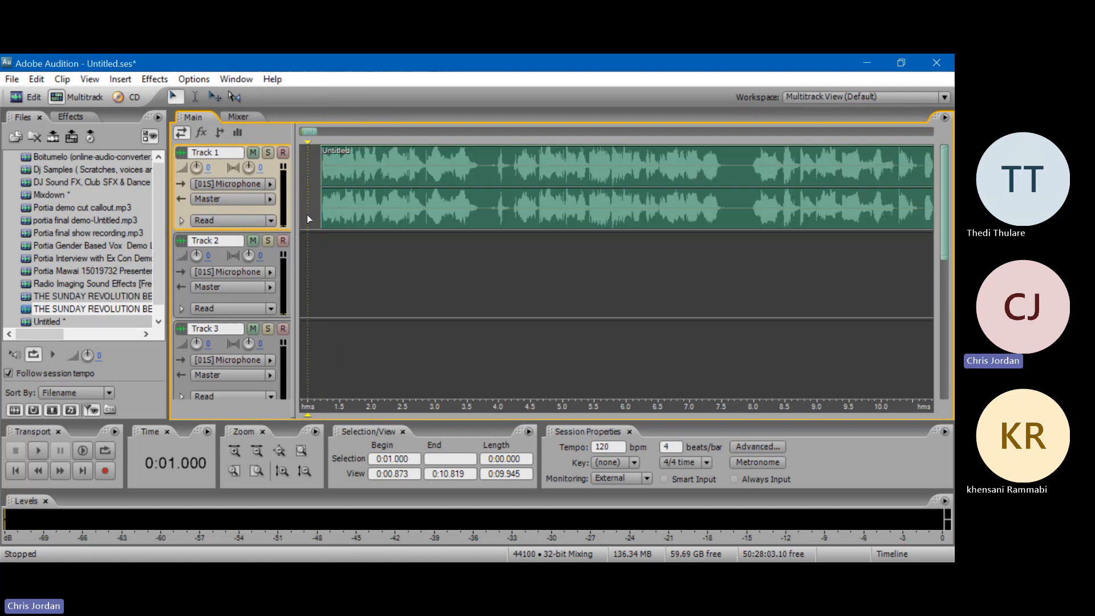
- Move the trimmed voice clip to the very start of Track 1 and play it back
{"action": "left_click_drag", "start_coordinate": [340, 187], "coordinate": [198, 196]}
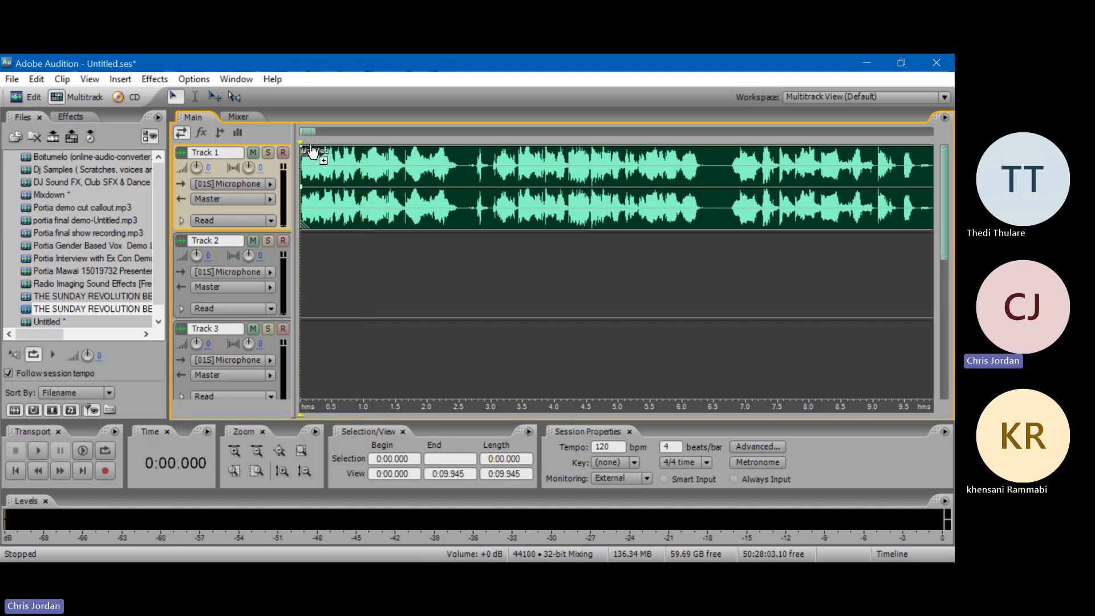
{"action": "scroll", "coordinate": [315, 132], "scroll_direction": "down", "scroll_amount": 1}
{"action": "key", "text": "space"}
{"action": "scroll", "coordinate": [312, 134], "scroll_direction": "down", "scroll_amount": 2}
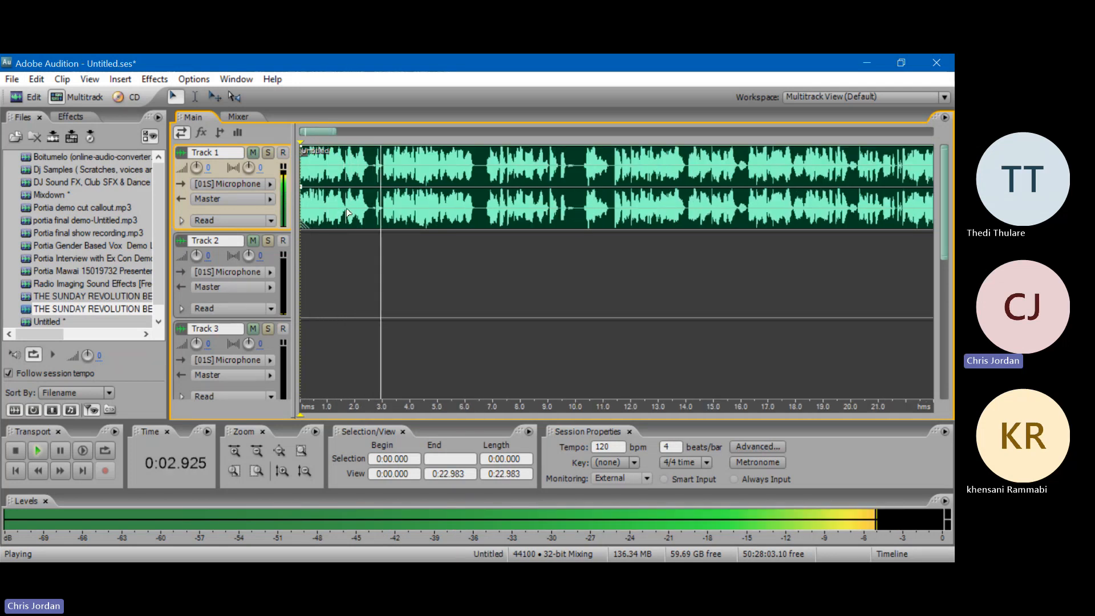
- Split the Track 1 voice clip at 0:02.463 and play the audio just after the cut
{"action": "right_click", "coordinate": [366, 320]}
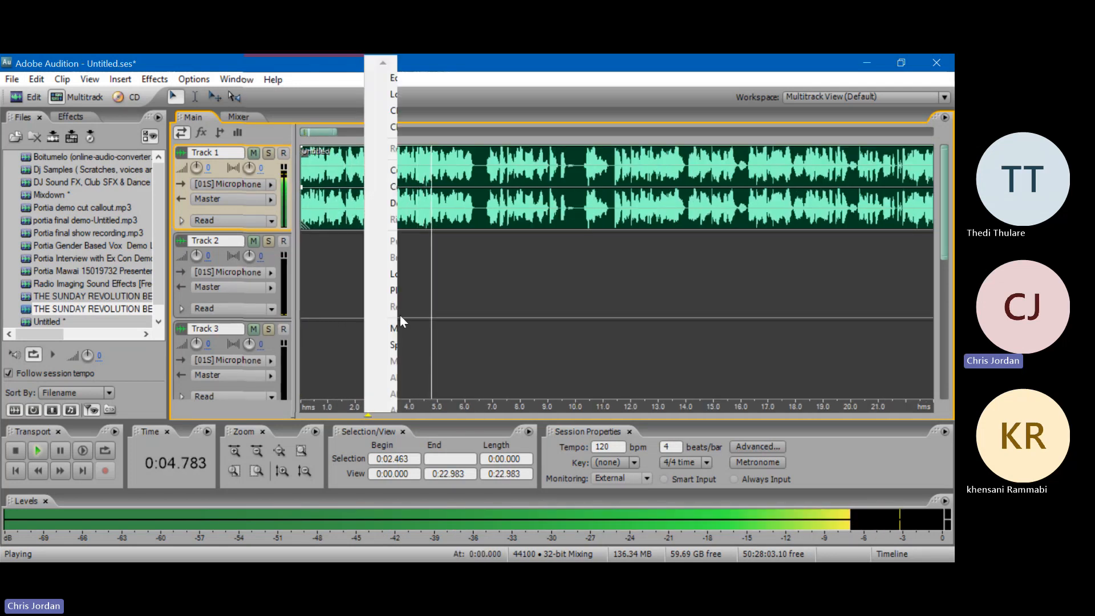
{"action": "left_click", "coordinate": [401, 328]}
{"action": "left_click", "coordinate": [378, 194]}
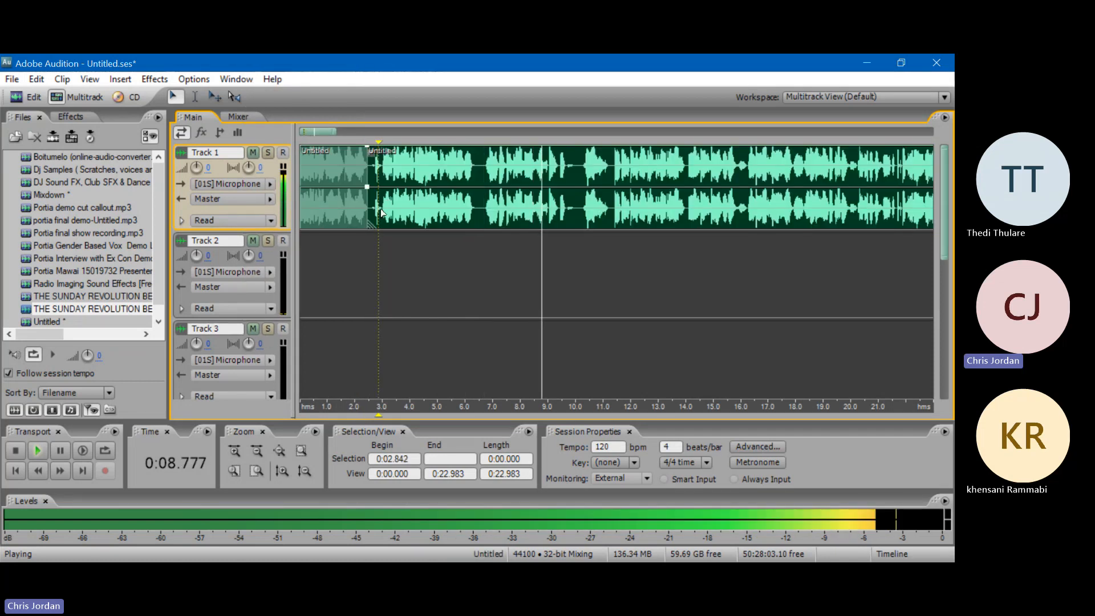
{"action": "key", "text": "space"}
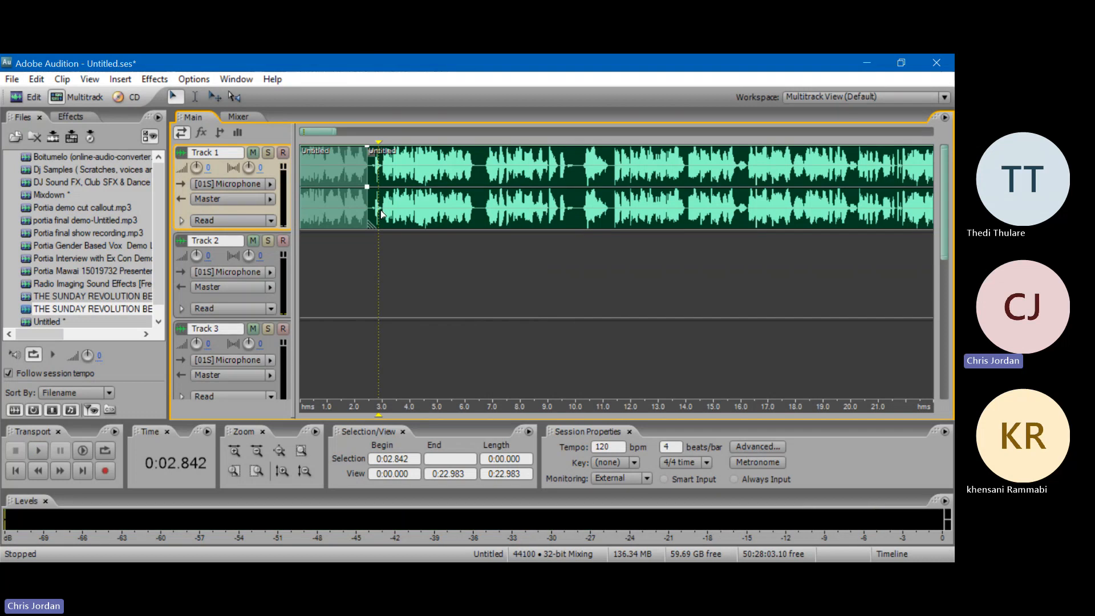
{"action": "left_click", "coordinate": [382, 212]}
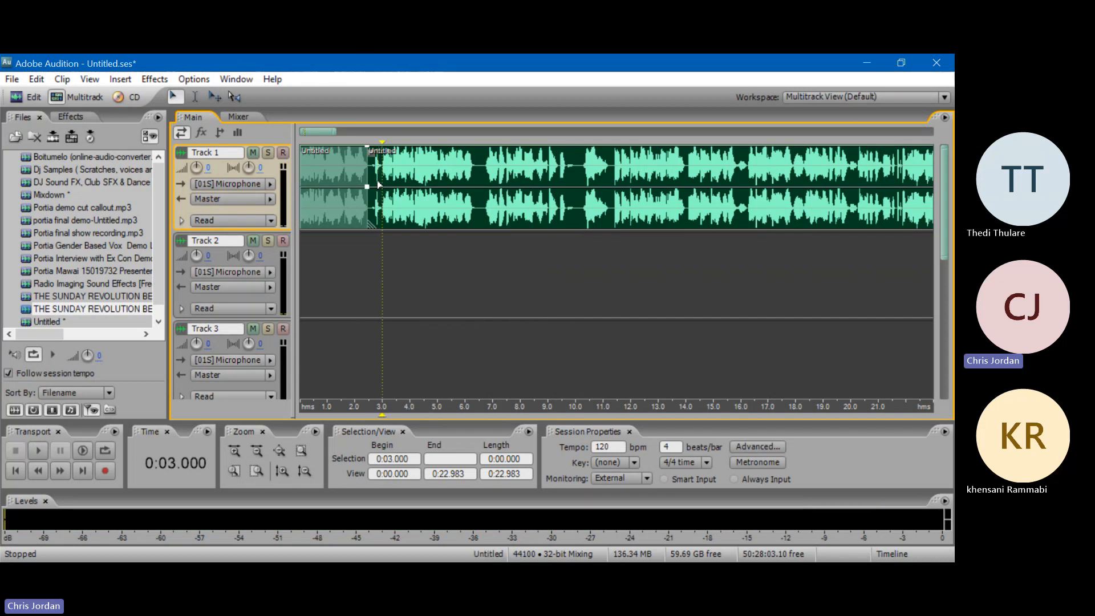
{"action": "key", "text": "space"}
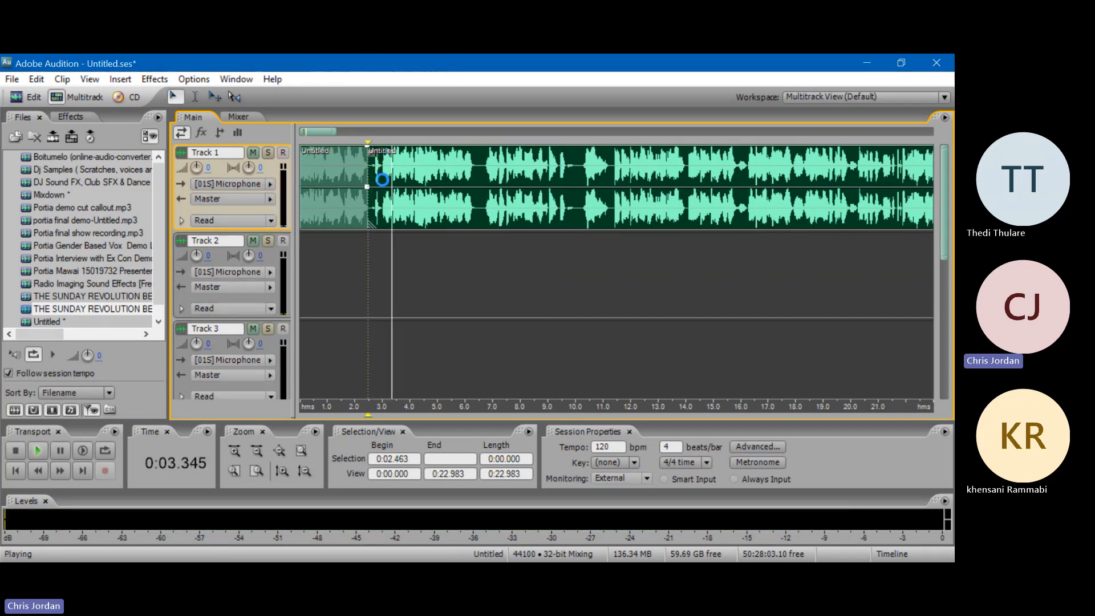
{"action": "key", "text": "space"}
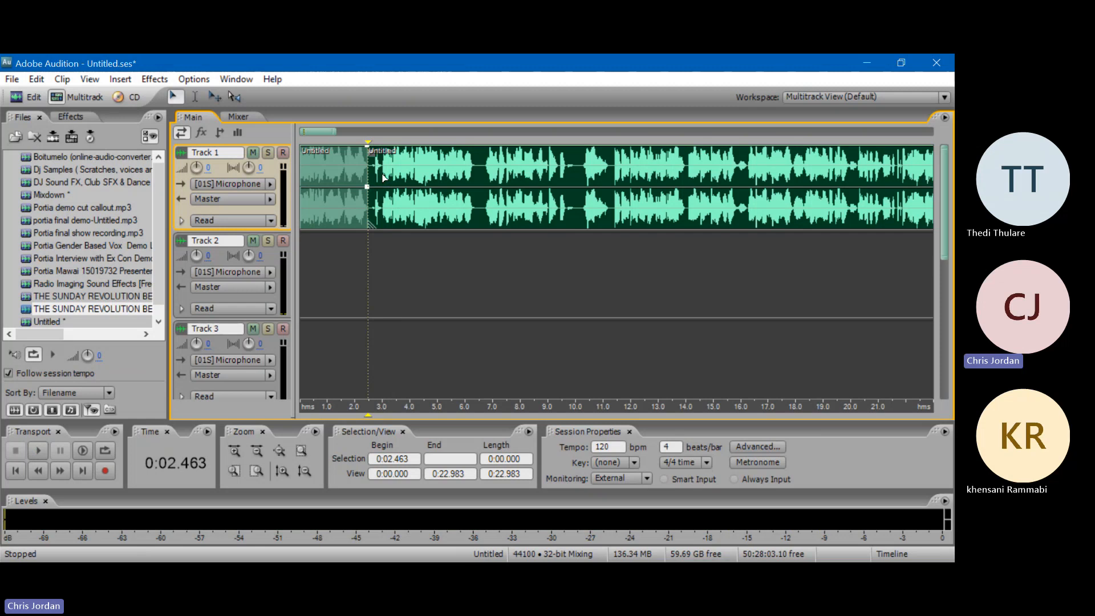
- Split the voice clip again at 0:03.000 and delete the short section between the two cuts
{"action": "left_click", "coordinate": [382, 174]}
{"action": "scroll", "coordinate": [379, 126], "scroll_direction": "up", "scroll_amount": 3}
{"action": "right_click", "coordinate": [389, 162]}
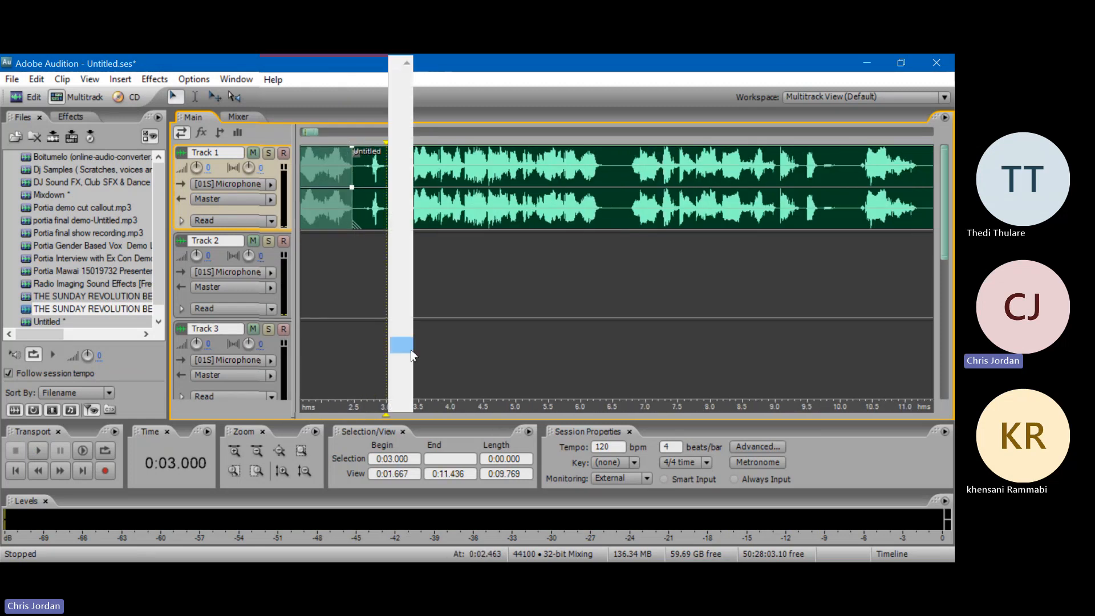
{"action": "left_click", "coordinate": [394, 291]}
{"action": "left_click", "coordinate": [371, 212]}
{"action": "key", "text": "Delete"}
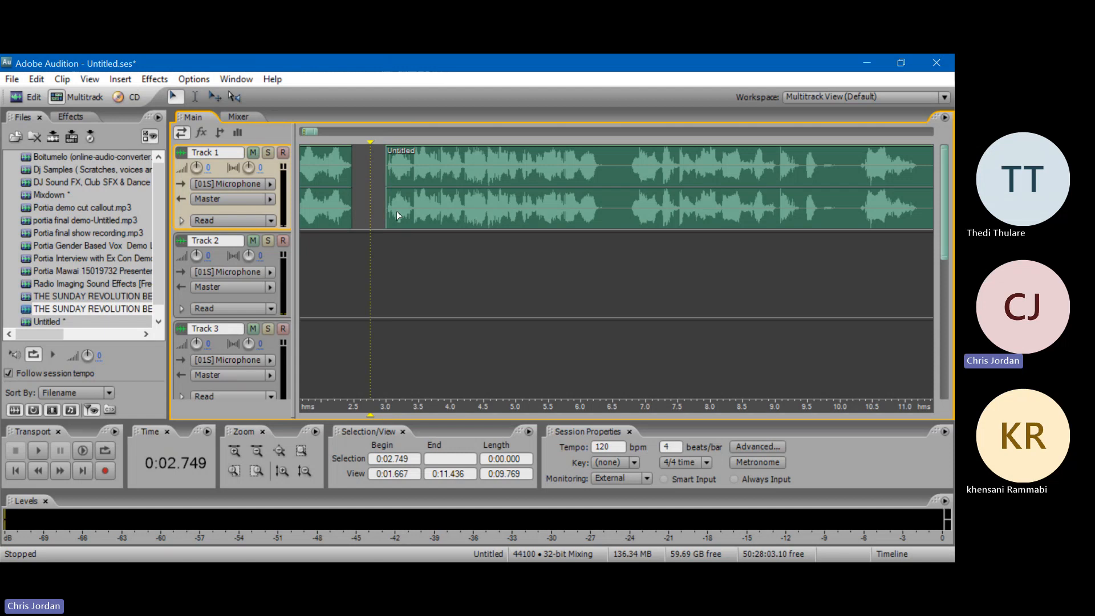
- Move the remaining long voice clip to Track 2, starting at about 0:02.5, and play the transition from 0:01.736
{"action": "left_click_drag", "start_coordinate": [398, 215], "coordinate": [368, 248]}
{"action": "left_click", "coordinate": [305, 223]}
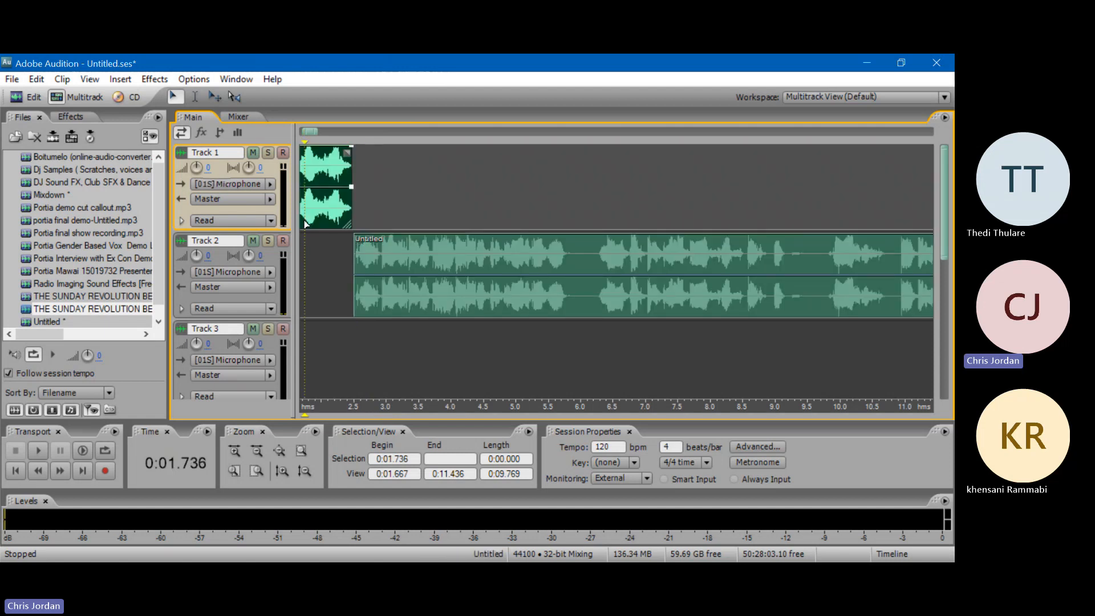
{"action": "key", "text": "space"}
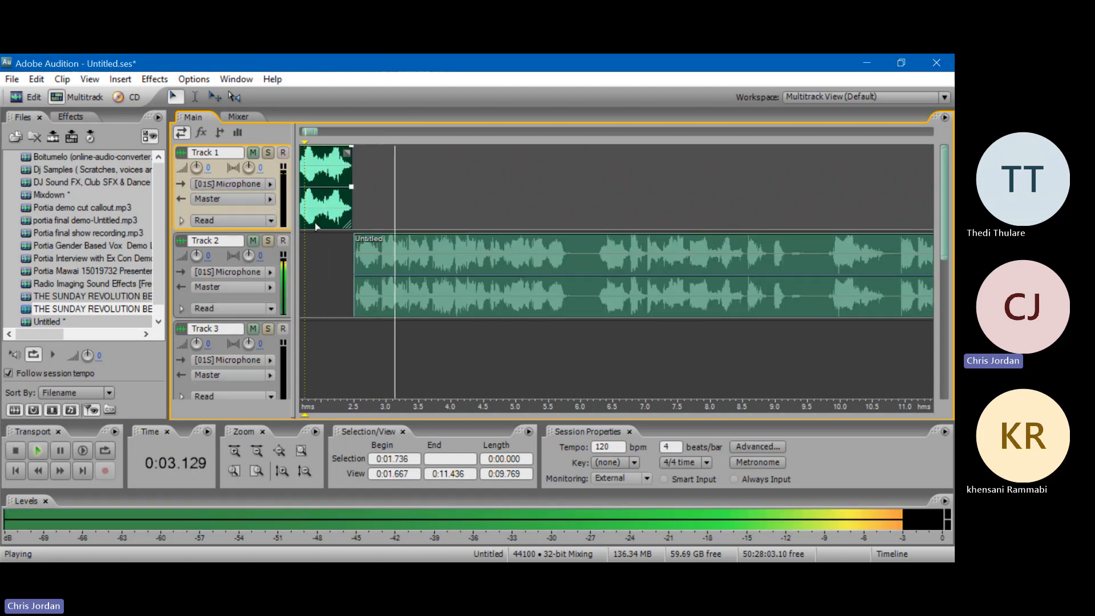
{"action": "key", "text": "space"}
- Shift the Track 2 voice clip to start at about 0:02.6 and play the transition from 0:02.058
{"action": "left_click_drag", "start_coordinate": [385, 261], "coordinate": [398, 262]}
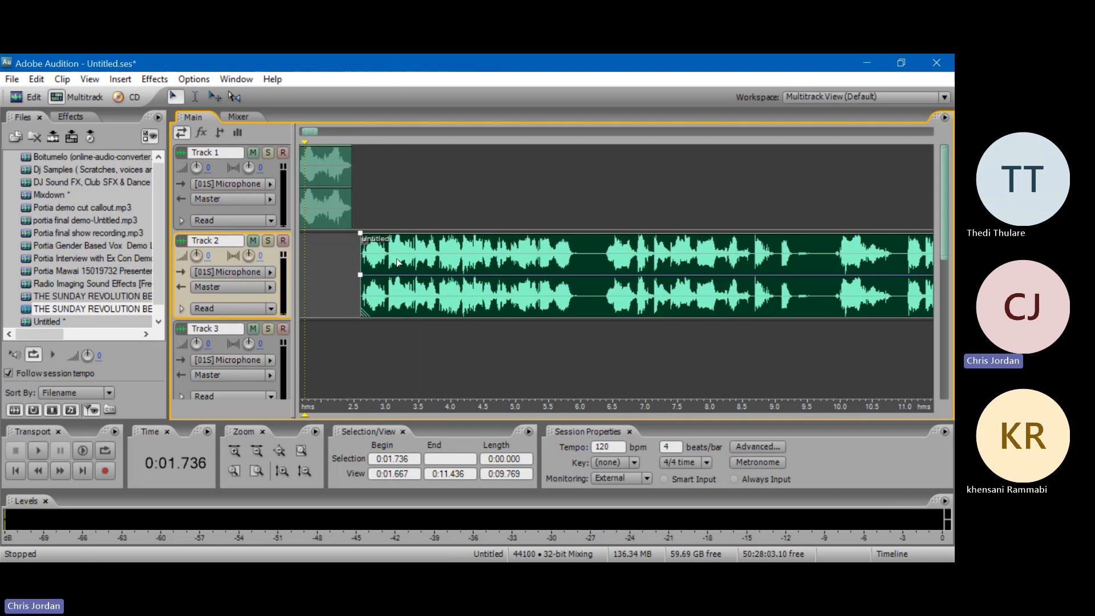
{"action": "right_click", "coordinate": [398, 262]}
{"action": "left_click", "coordinate": [325, 276]}
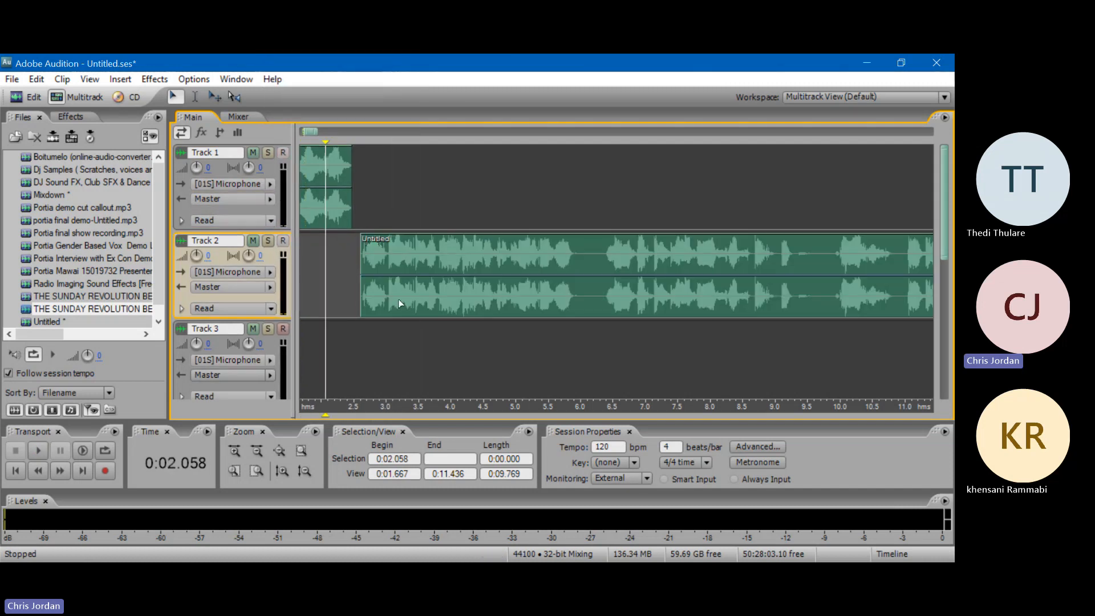
{"action": "key", "text": "space"}
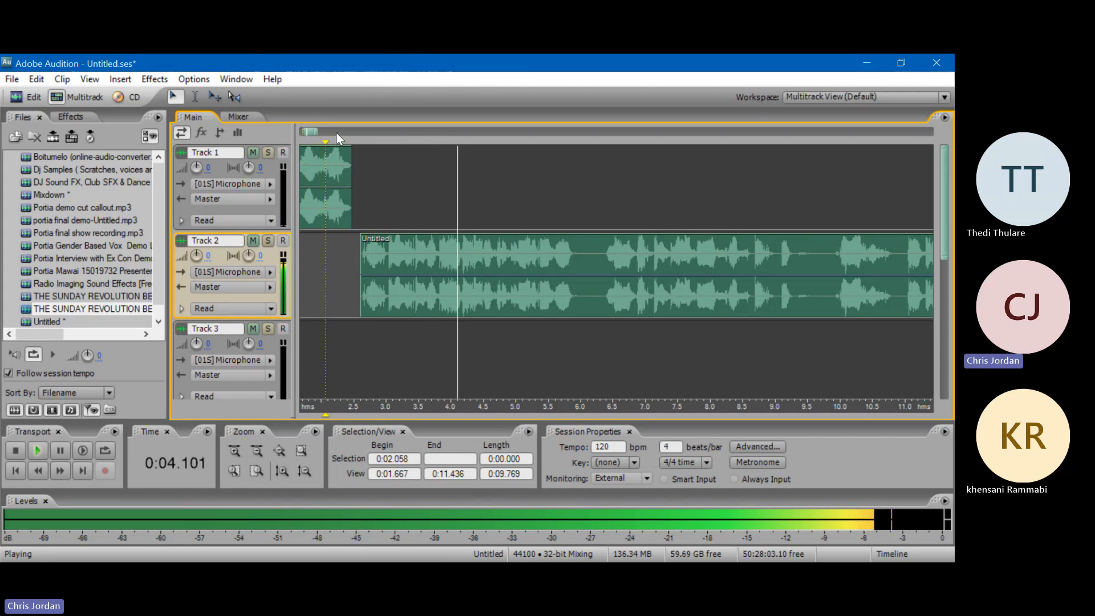
{"action": "key", "text": "space"}
- Add a short fade-out at the end of the Track 1 voice clip and a short fade-in at the start of the Track 2 clip
{"action": "scroll", "coordinate": [336, 134], "scroll_direction": "down", "scroll_amount": 2}
{"action": "scroll", "coordinate": [317, 135], "scroll_direction": "up", "scroll_amount": 4}
{"action": "scroll", "coordinate": [317, 134], "scroll_direction": "up", "scroll_amount": 2}
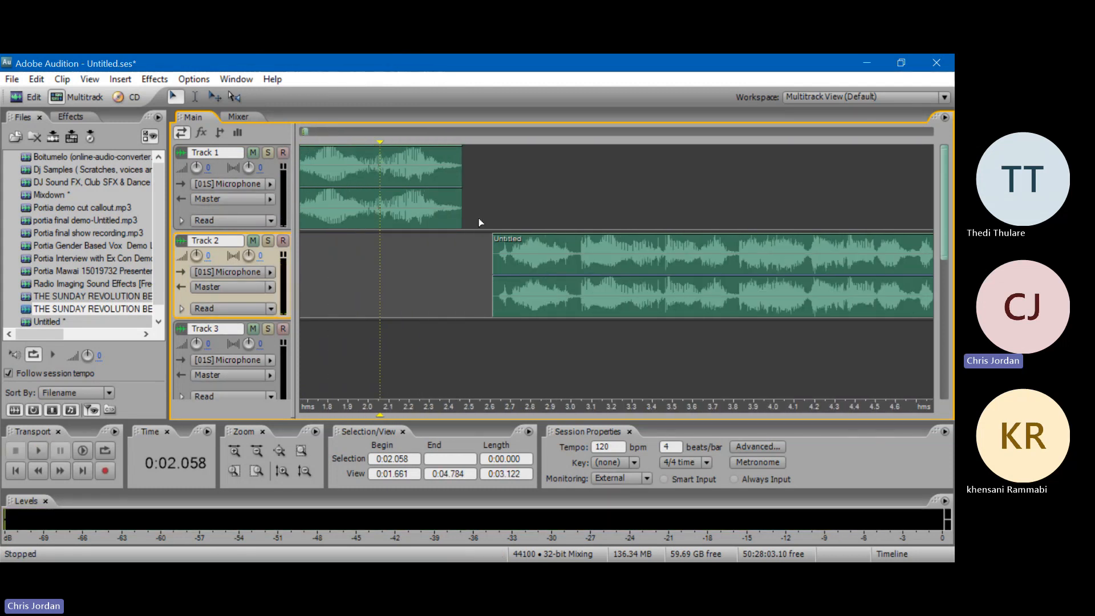
{"action": "left_click", "coordinate": [445, 173]}
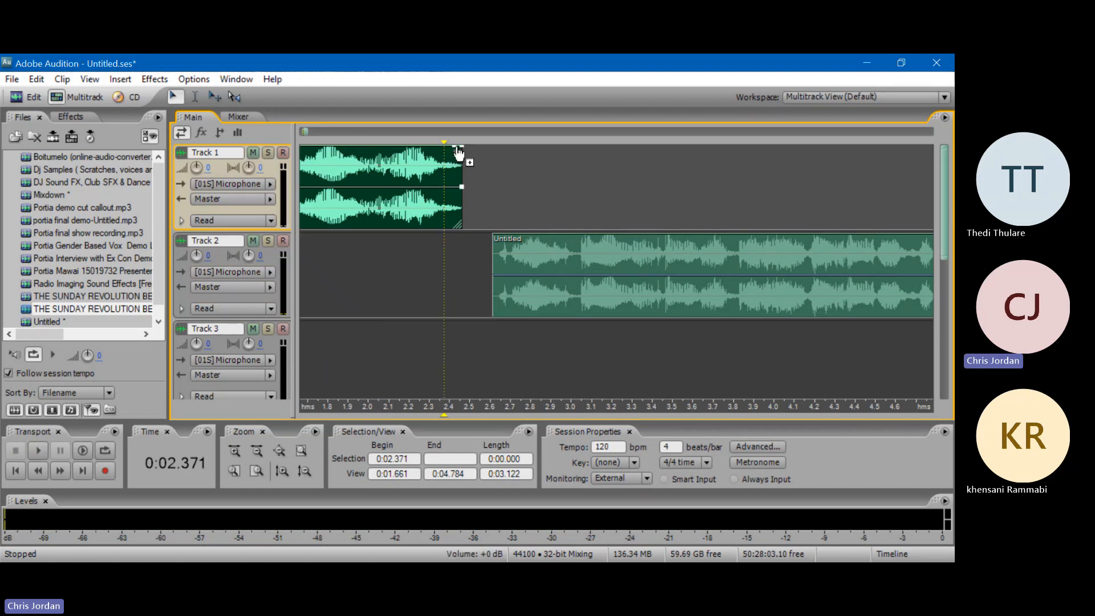
{"action": "left_click_drag", "start_coordinate": [458, 151], "coordinate": [465, 222]}
{"action": "left_click", "coordinate": [497, 245]}
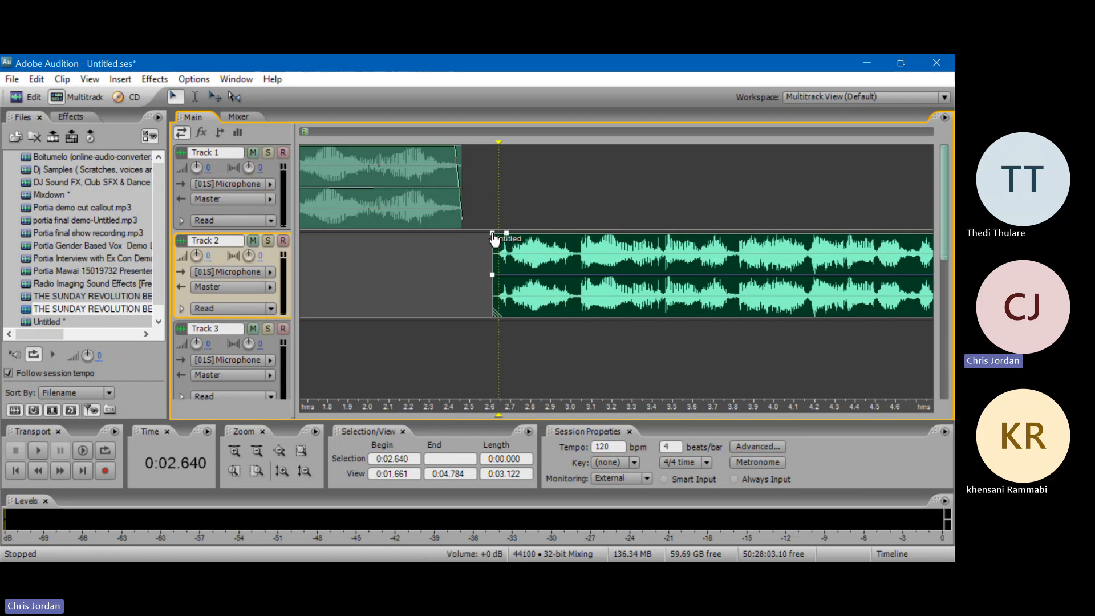
{"action": "left_click_drag", "start_coordinate": [490, 235], "coordinate": [479, 312]}
- Play the faded transition between the Track 1 and Track 2 voice clips from 0:01.700
{"action": "left_click", "coordinate": [309, 273]}
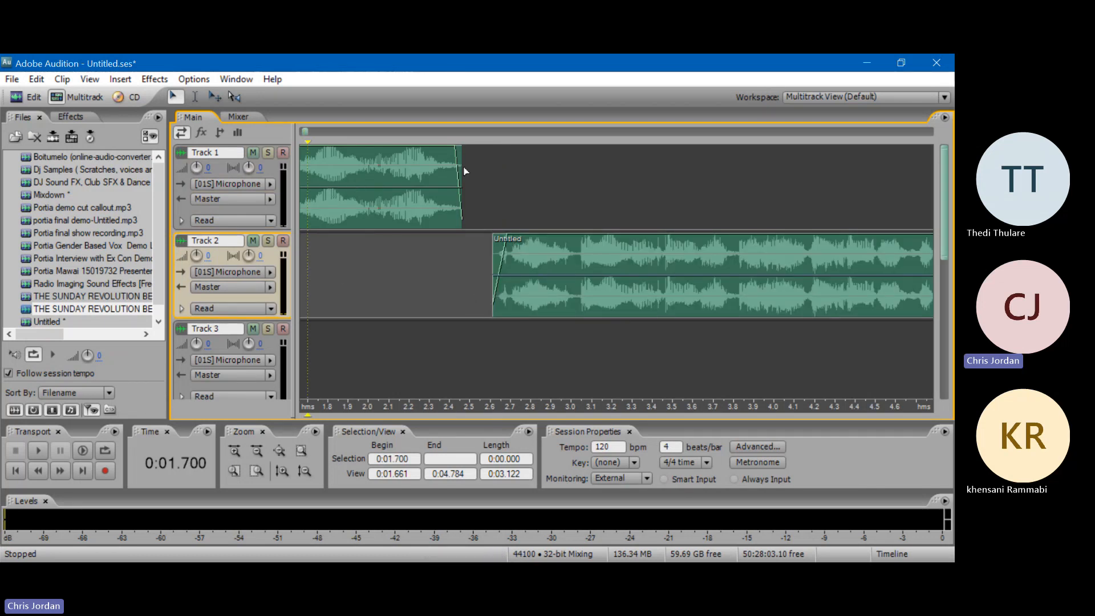
{"action": "key", "text": "space"}
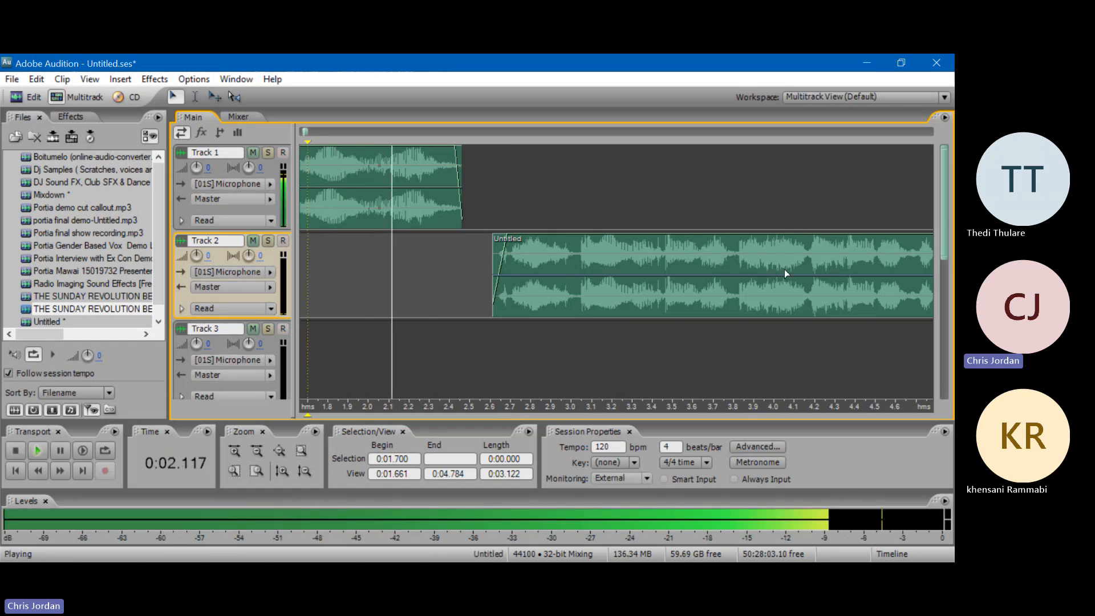
{"action": "key", "text": "space"}
{"action": "scroll", "coordinate": [474, 137], "scroll_direction": "down", "scroll_amount": 5}
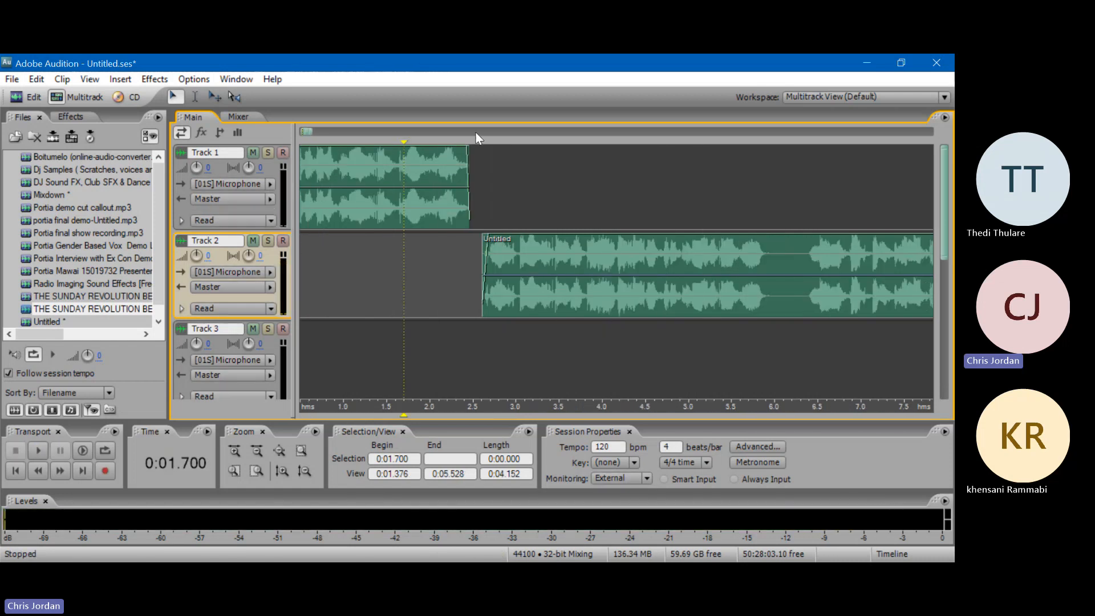
{"action": "scroll", "coordinate": [478, 138], "scroll_direction": "down", "scroll_amount": 2}
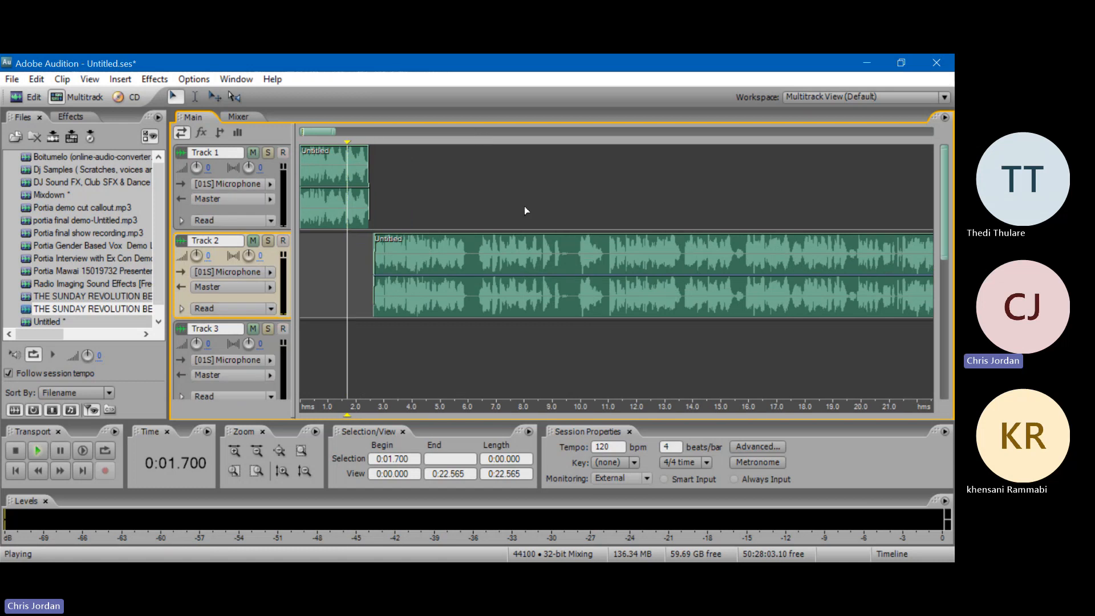
{"action": "key", "text": "space"}
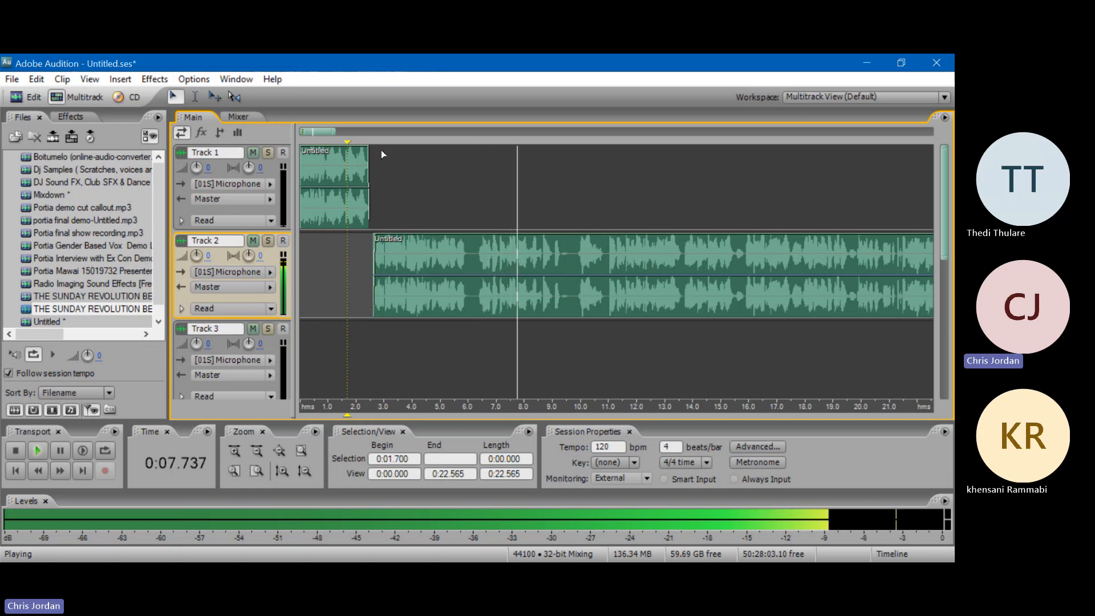
- Split the Track 2 voice clip at 0:09.568 and listen on through the recording beyond the cut
{"action": "left_click", "coordinate": [568, 262]}
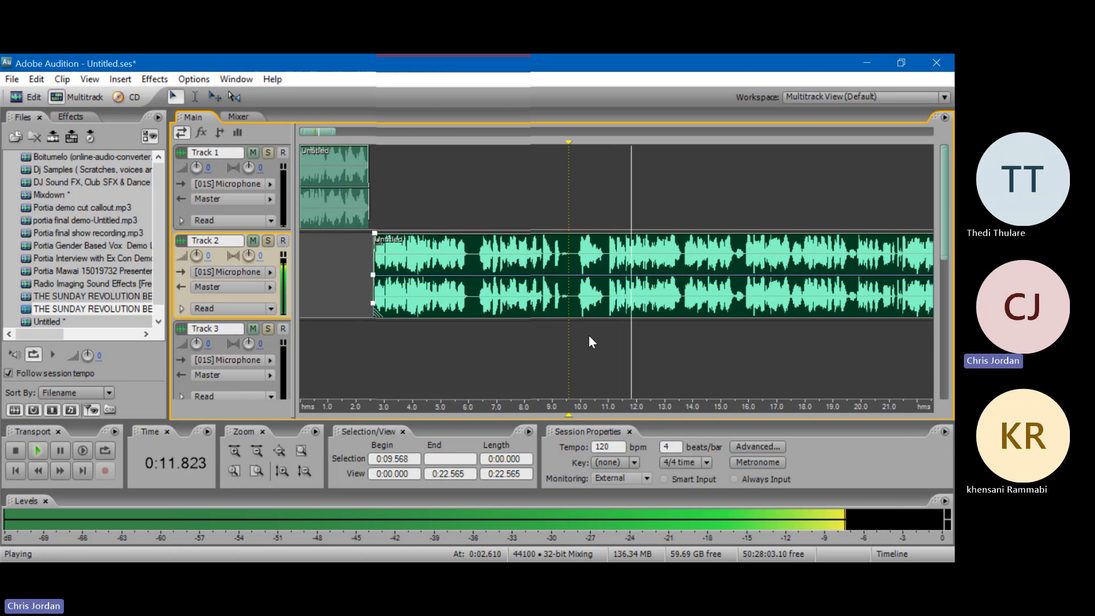
{"action": "key", "text": "ctrl+k"}
{"action": "scroll", "coordinate": [549, 131], "scroll_direction": "down", "scroll_amount": 2}
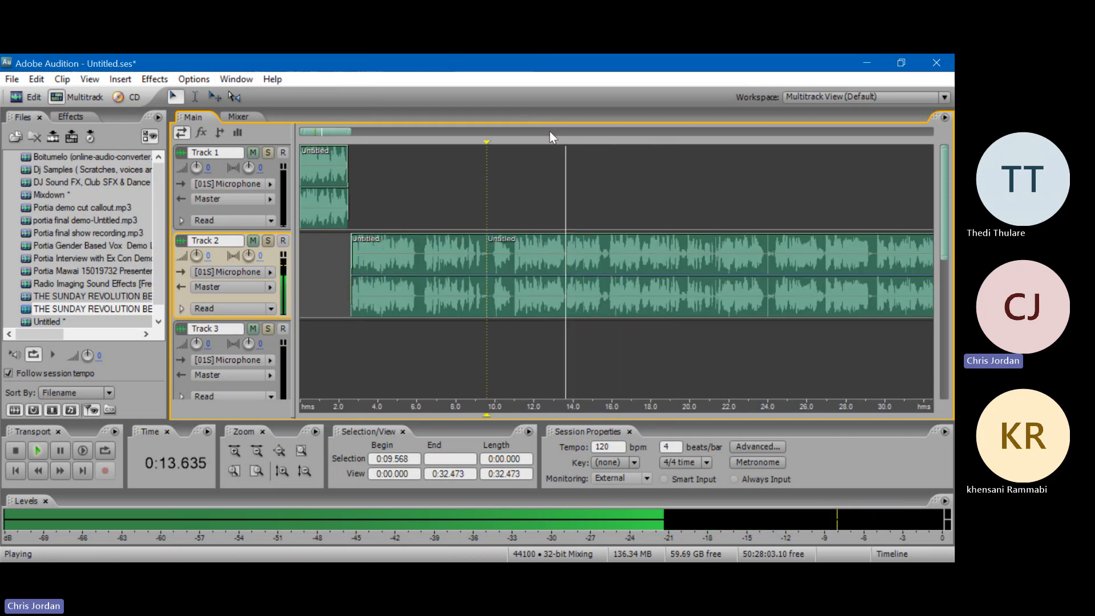
{"action": "left_click_drag", "start_coordinate": [315, 132], "coordinate": [337, 130]}
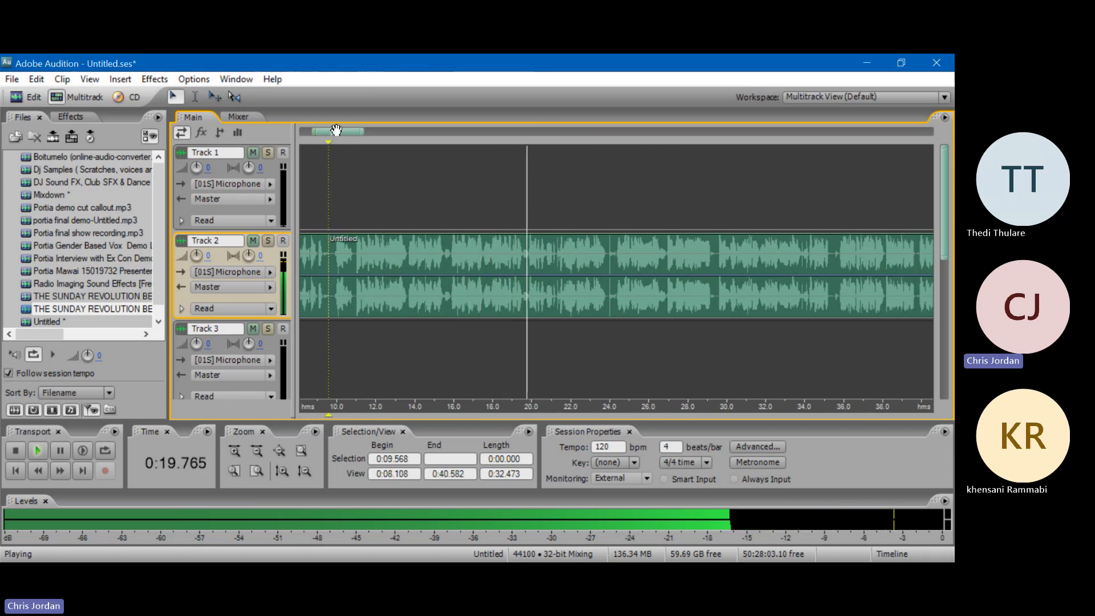
- Listen through the Track 2 voice recording for the next cut point, replaying from 0:35.266, 0:35.763 and 0:38.000
{"action": "left_click_drag", "start_coordinate": [336, 130], "coordinate": [347, 133]}
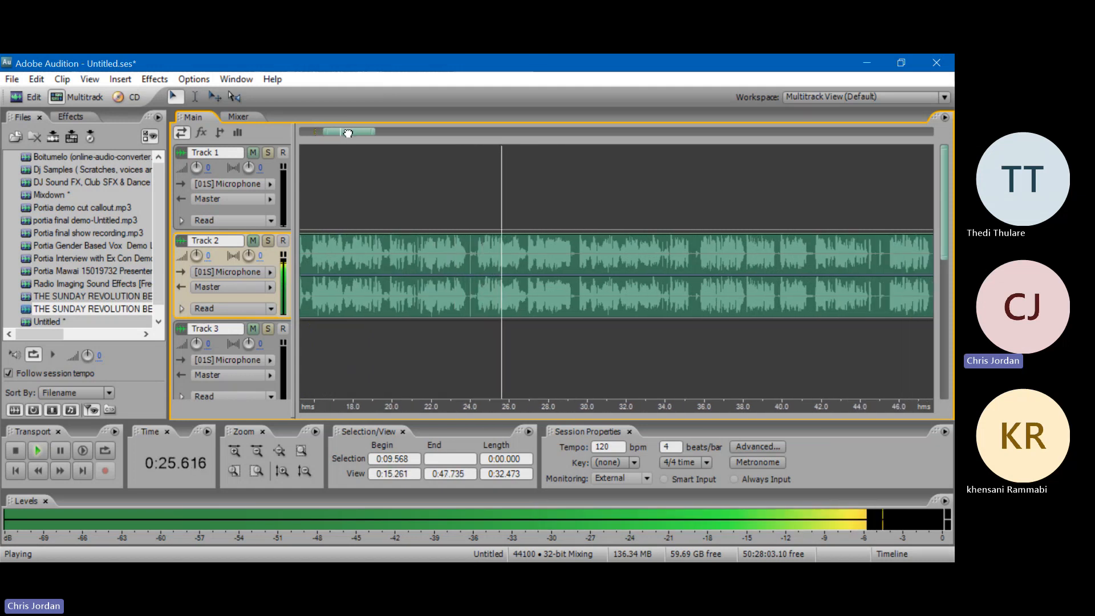
{"action": "left_click_drag", "start_coordinate": [348, 133], "coordinate": [352, 133]}
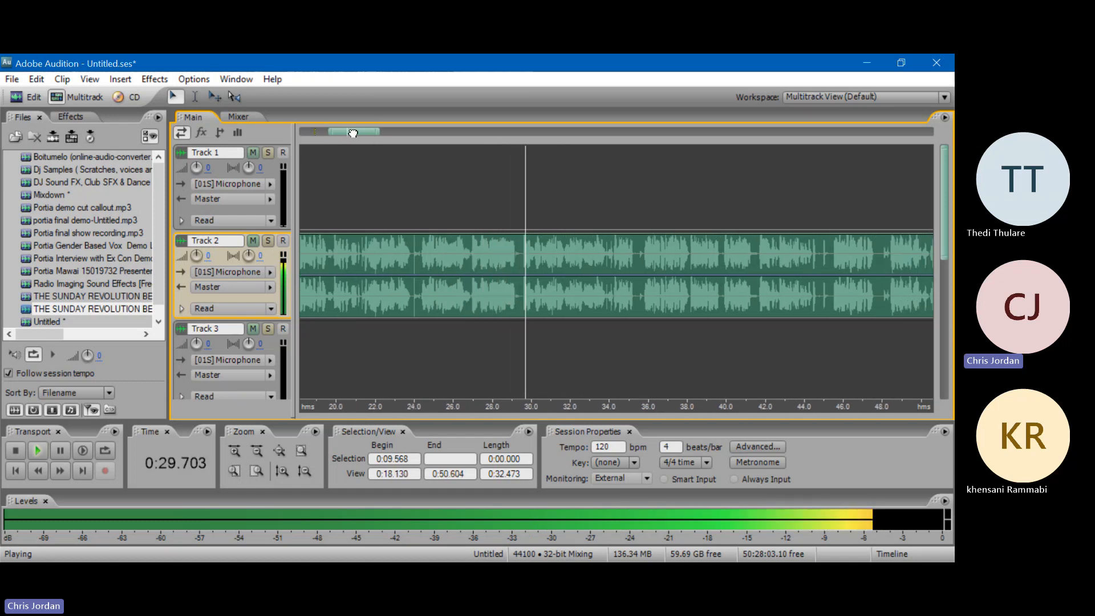
{"action": "left_click_drag", "start_coordinate": [351, 133], "coordinate": [359, 133]}
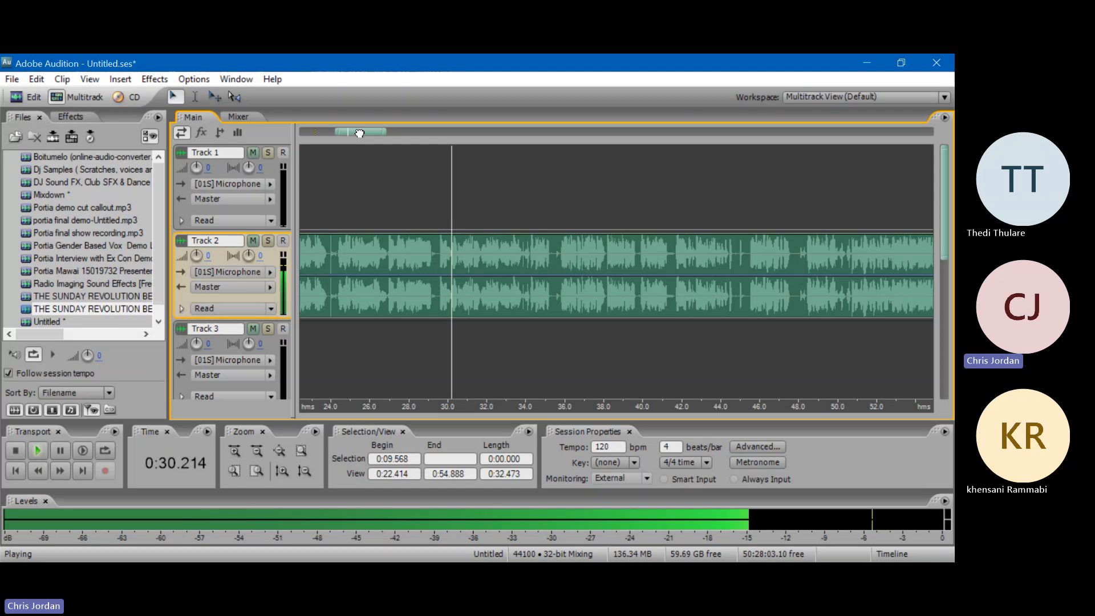
{"action": "left_click_drag", "start_coordinate": [360, 133], "coordinate": [360, 133]}
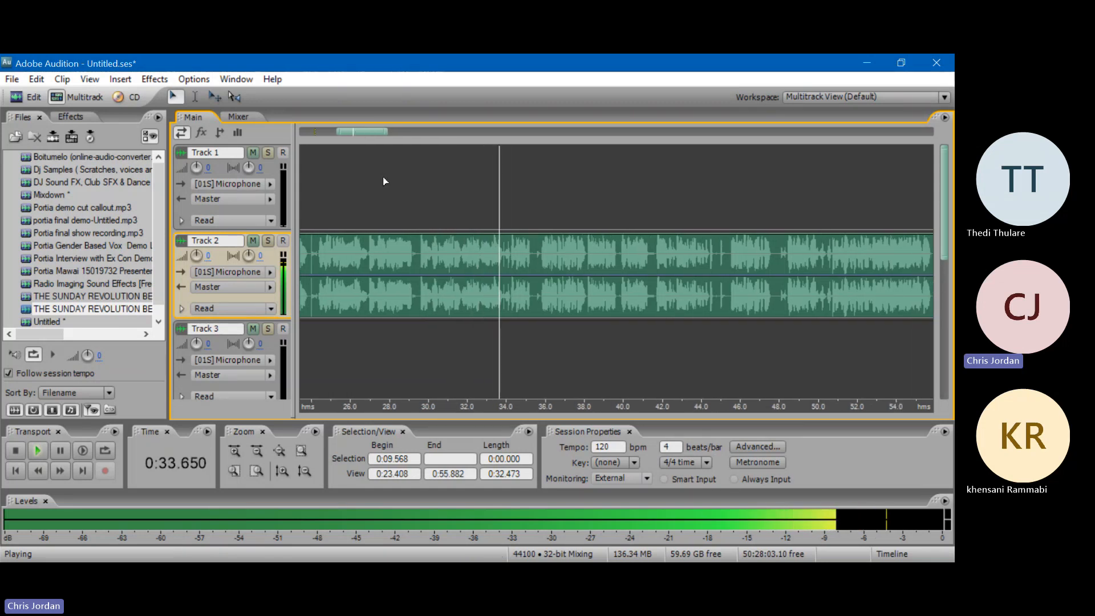
{"action": "left_click", "coordinate": [424, 267]}
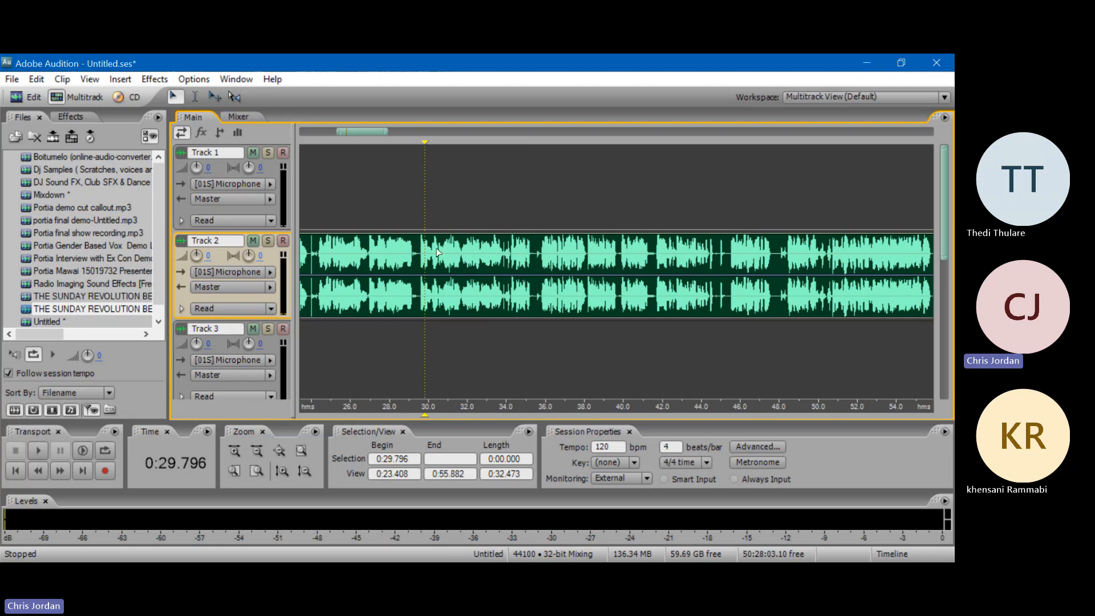
{"action": "left_click", "coordinate": [531, 268]}
{"action": "key", "text": "space"}
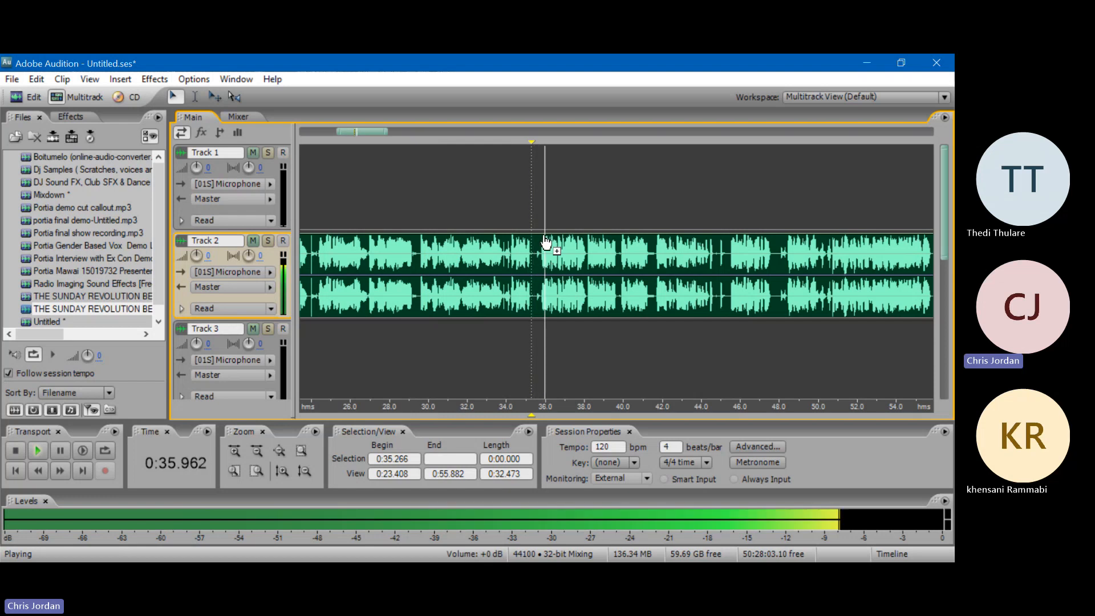
{"action": "left_click", "coordinate": [541, 260]}
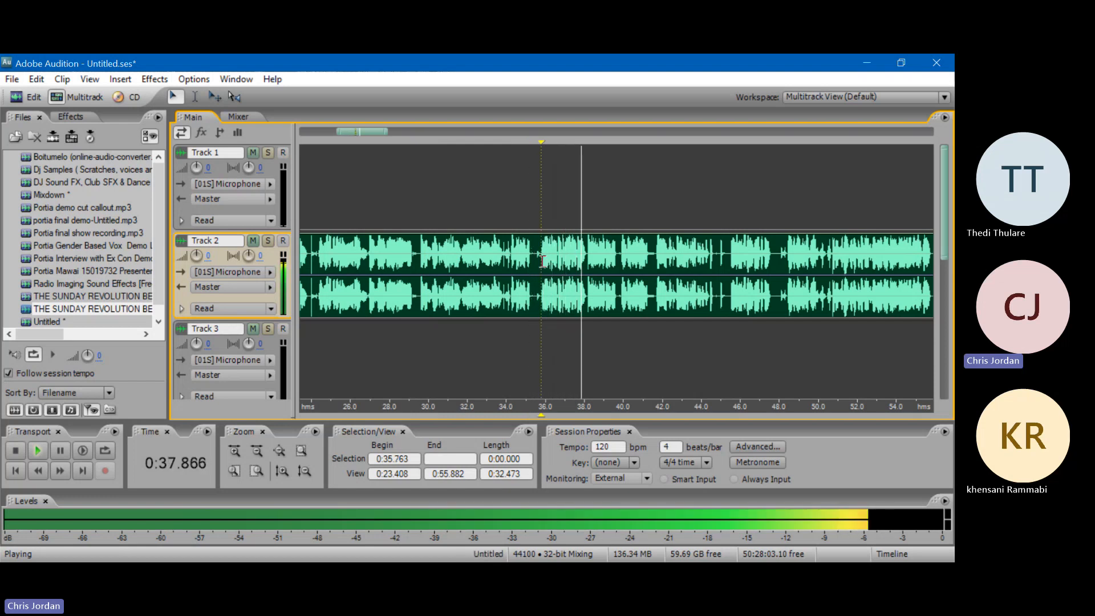
{"action": "left_click", "coordinate": [586, 259]}
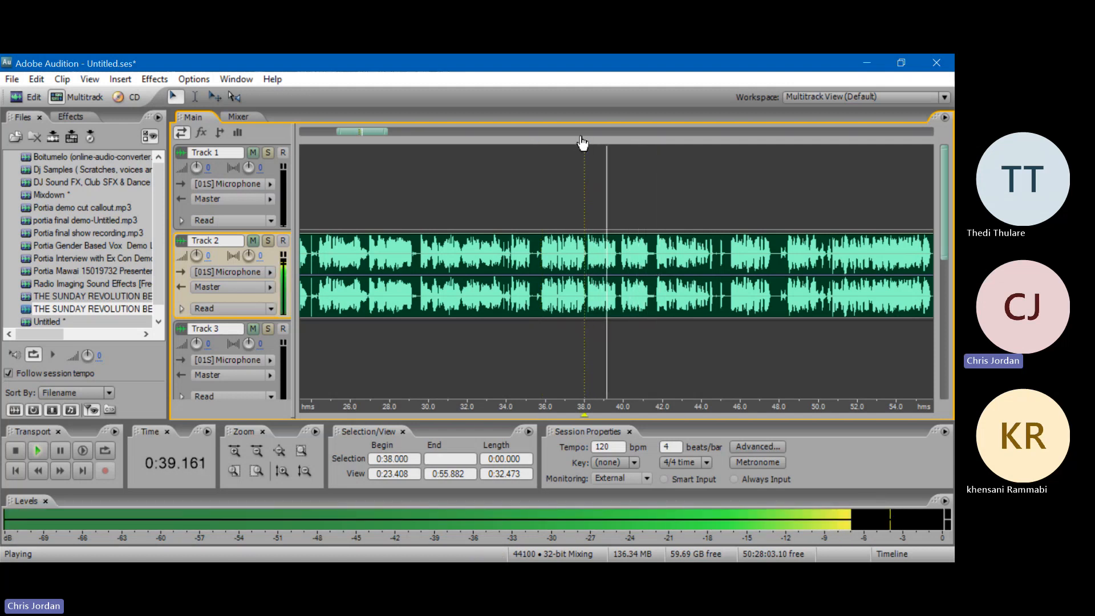
- Split the Track 2 voice clip at 0:38.110 and delete the section before the cut
{"action": "scroll", "coordinate": [580, 152], "scroll_direction": "up", "scroll_amount": 4}
{"action": "key", "text": "space"}
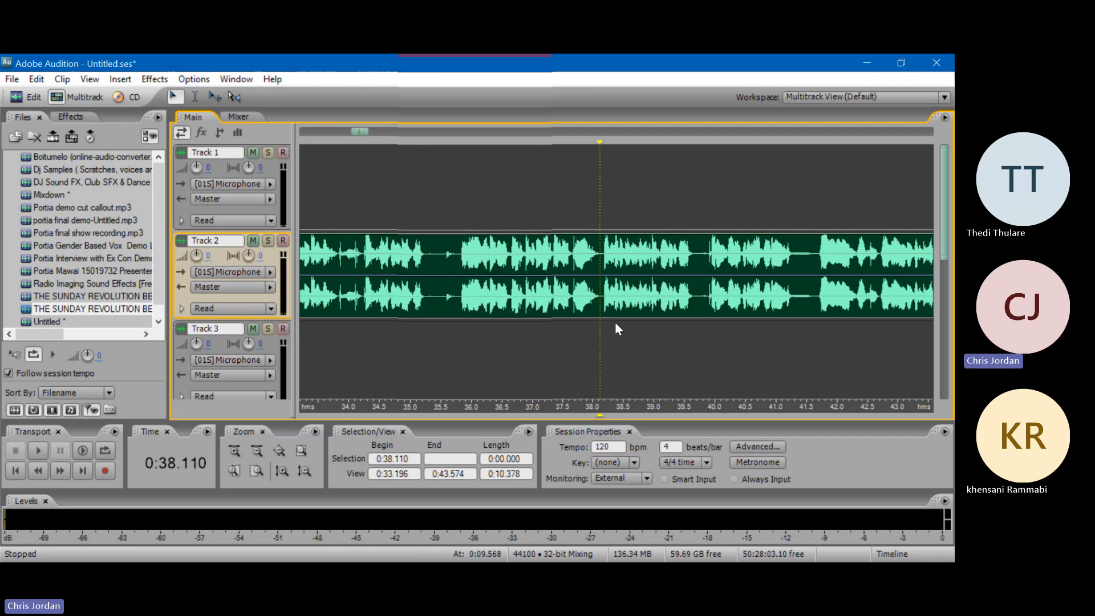
{"action": "key", "text": "ctrl+k"}
{"action": "left_click", "coordinate": [573, 302]}
{"action": "key", "text": "Delete"}
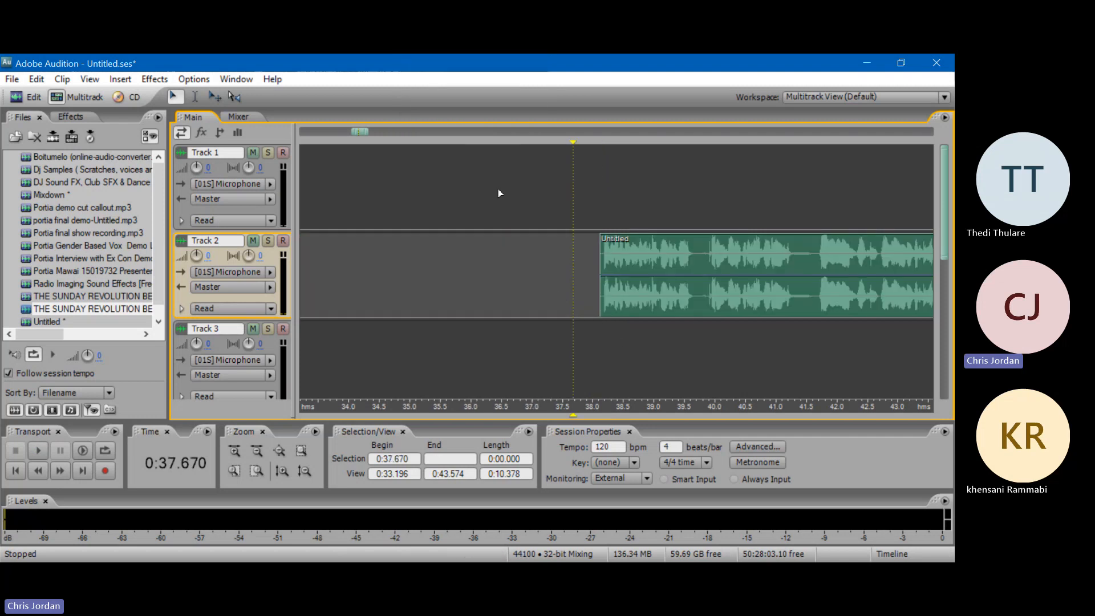
- Move the remaining voice clip to Track 1 at about 0:10 and play the transition from 0:07.799
{"action": "scroll", "coordinate": [434, 132], "scroll_direction": "down", "scroll_amount": 8}
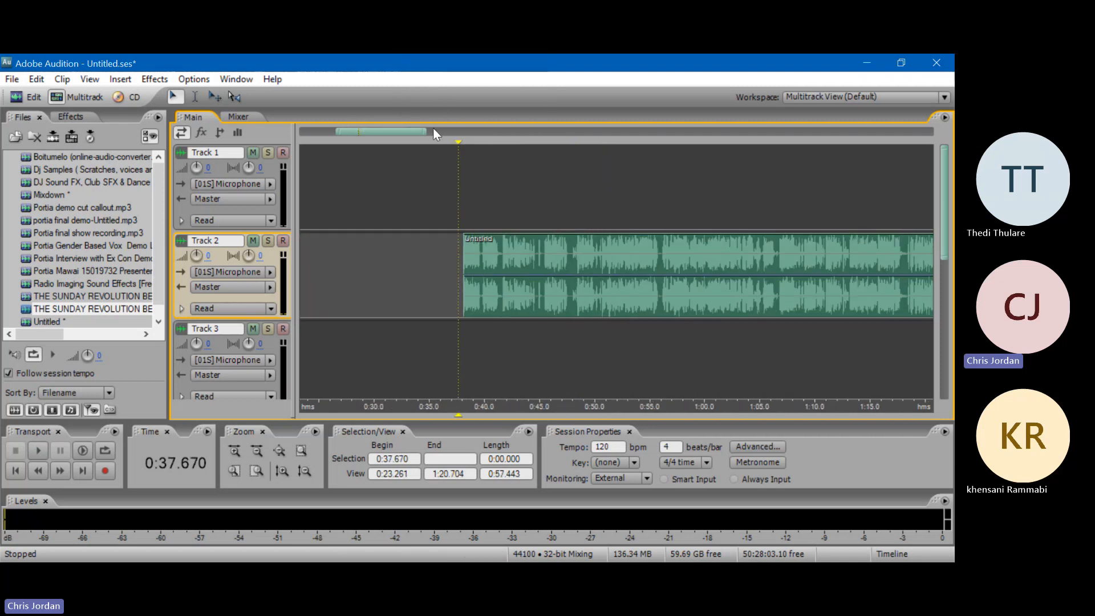
{"action": "left_click_drag", "start_coordinate": [516, 271], "coordinate": [391, 227]}
{"action": "left_click", "coordinate": [336, 204]}
{"action": "key", "text": "space"}
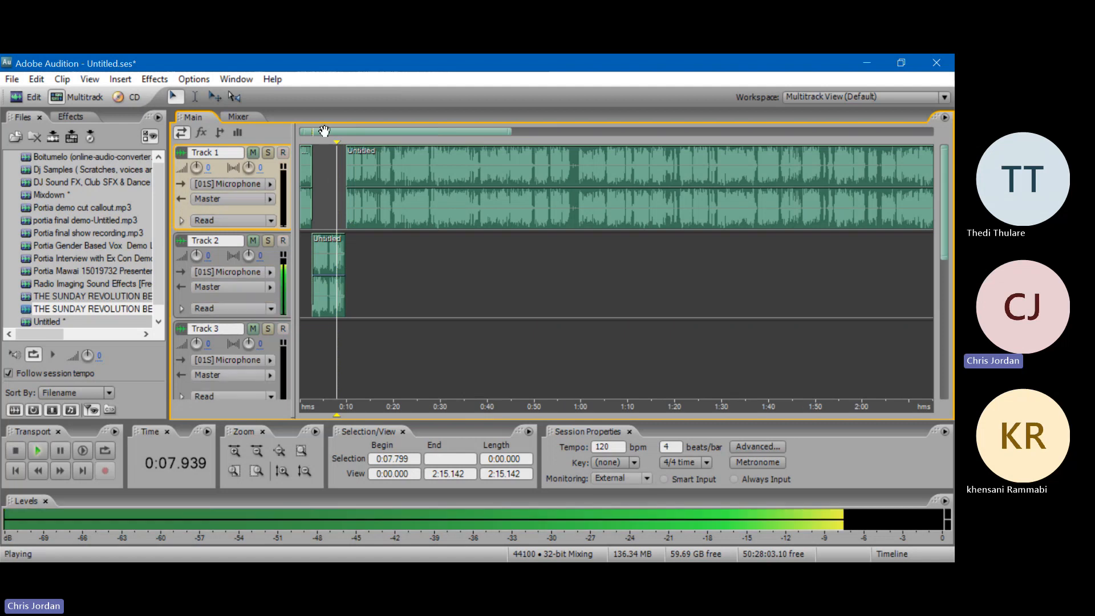
{"action": "scroll", "coordinate": [330, 131], "scroll_direction": "up", "scroll_amount": 4}
{"action": "scroll", "coordinate": [335, 128], "scroll_direction": "up", "scroll_amount": 3}
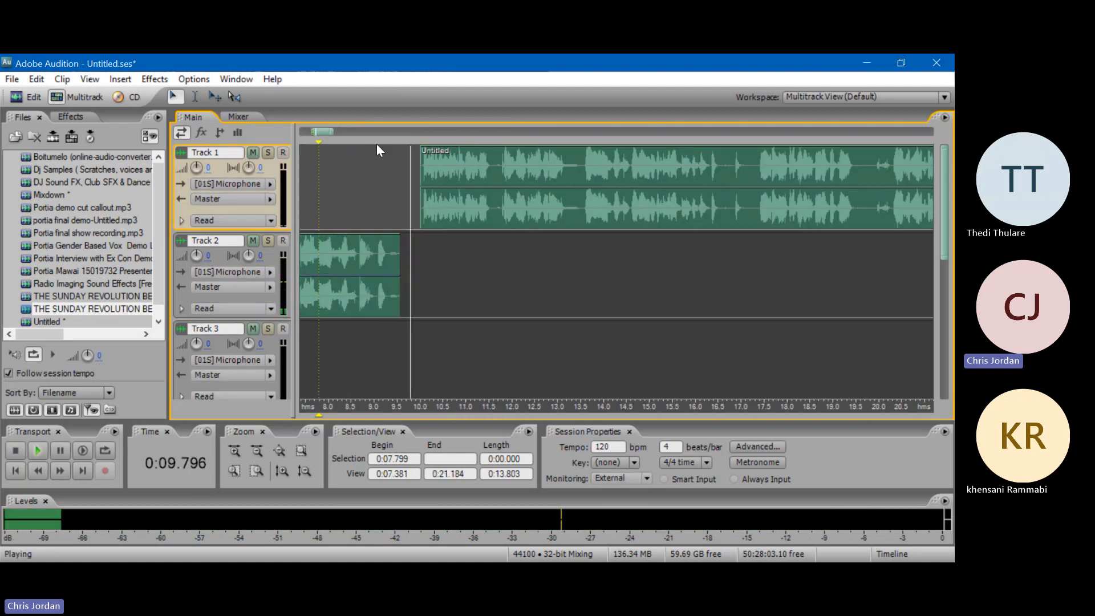
- Shift the long Track 1 voice clip earlier so it starts where the Track 2 clip ends, at about 0:09.6
{"action": "key", "text": "space"}
{"action": "left_click", "coordinate": [461, 209]}
{"action": "left_click_drag", "start_coordinate": [463, 211], "coordinate": [456, 210]}
{"action": "left_click", "coordinate": [338, 217]}
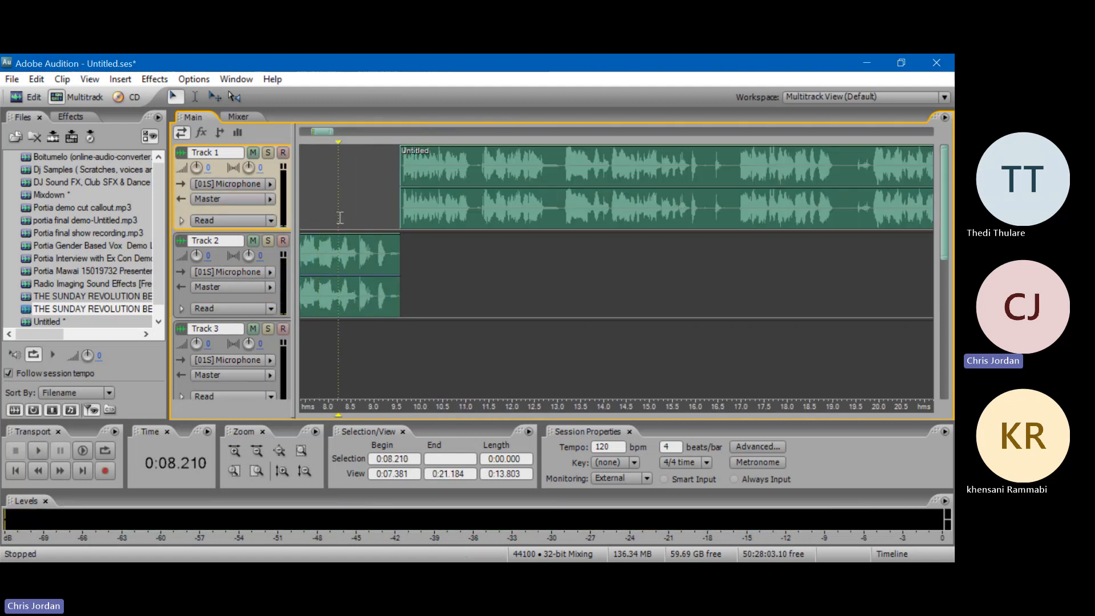
- Play the transition from the Track 2 clip into the Track 1 clip from 0:08.000 and listen on past it
{"action": "left_click", "coordinate": [382, 254]}
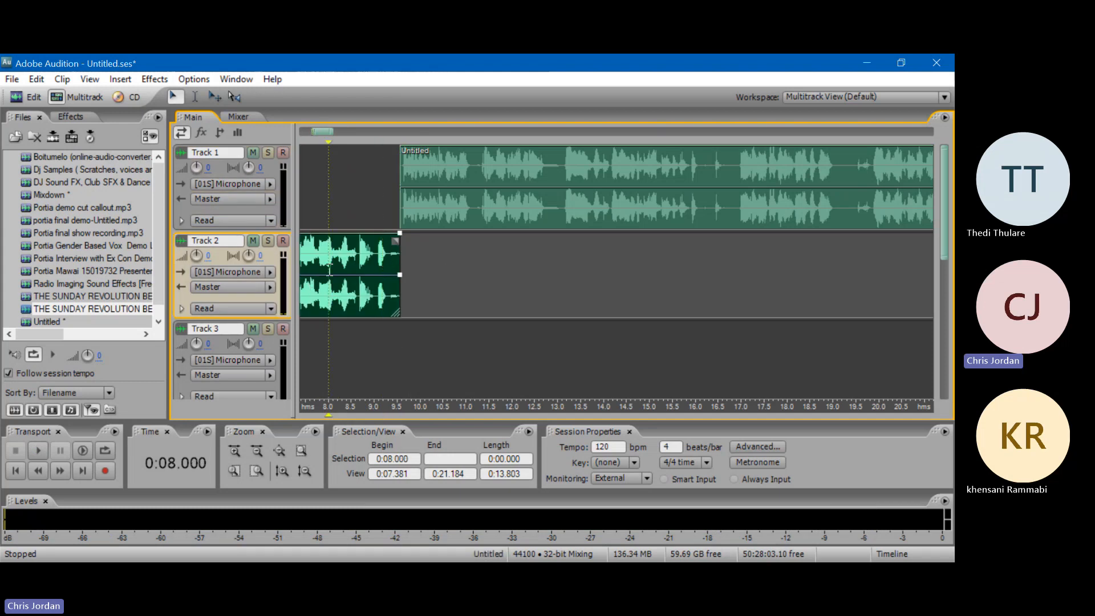
{"action": "key", "text": "space"}
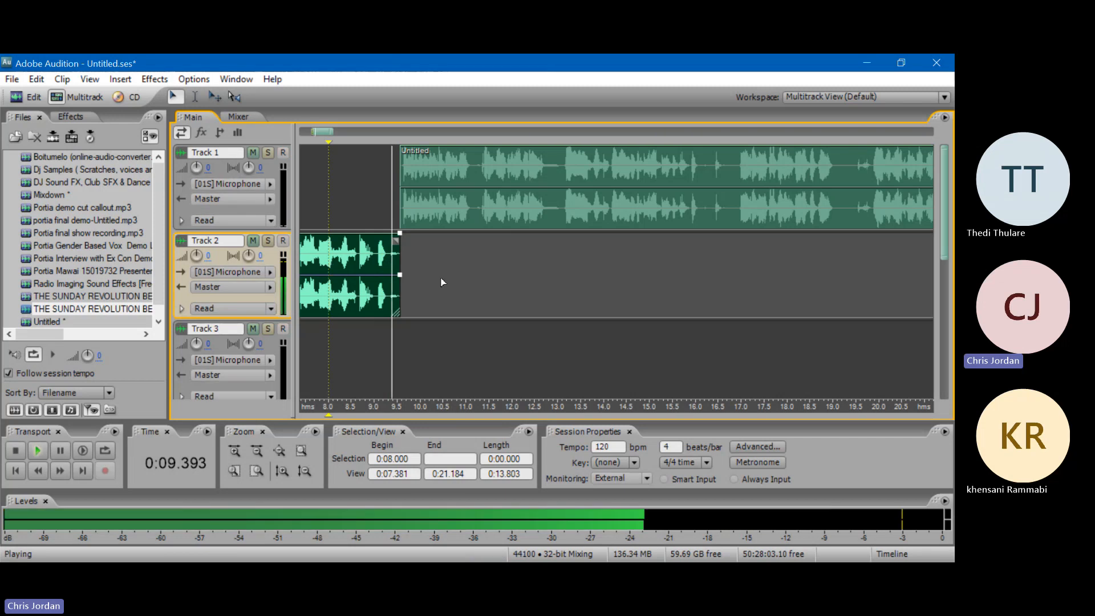
{"action": "key", "text": "space"}
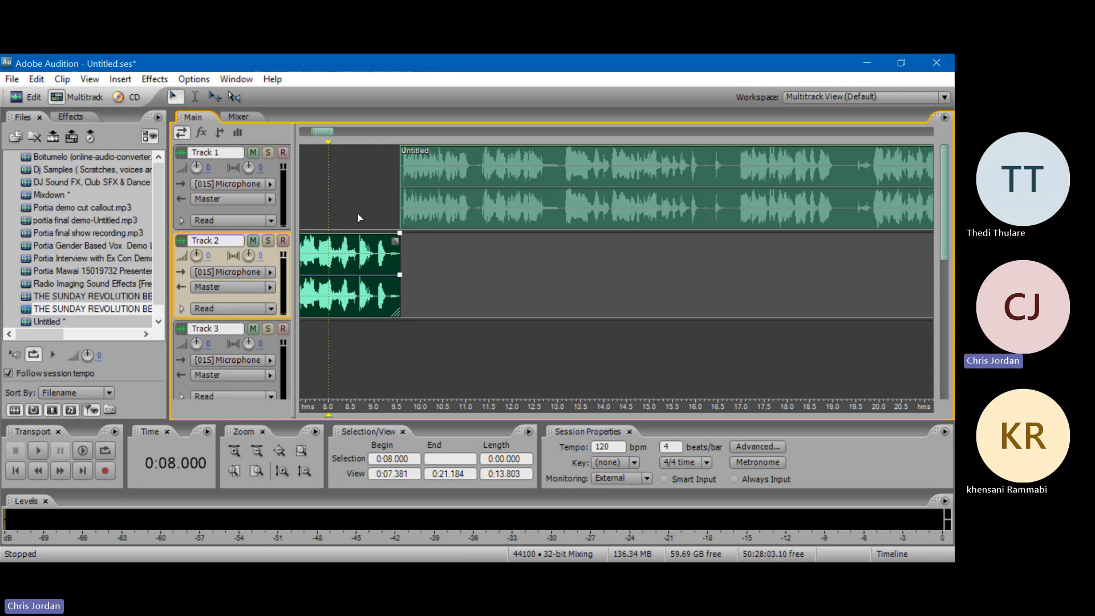
{"action": "key", "text": "space"}
{"action": "scroll", "coordinate": [395, 126], "scroll_direction": "down", "scroll_amount": 3}
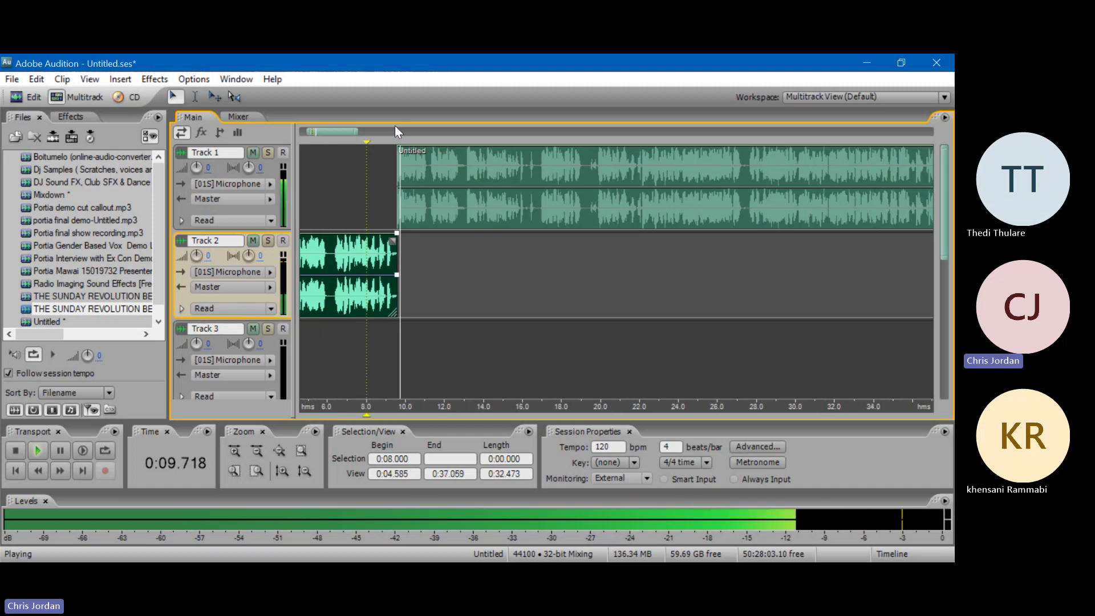
{"action": "scroll", "coordinate": [395, 125], "scroll_direction": "down", "scroll_amount": 3}
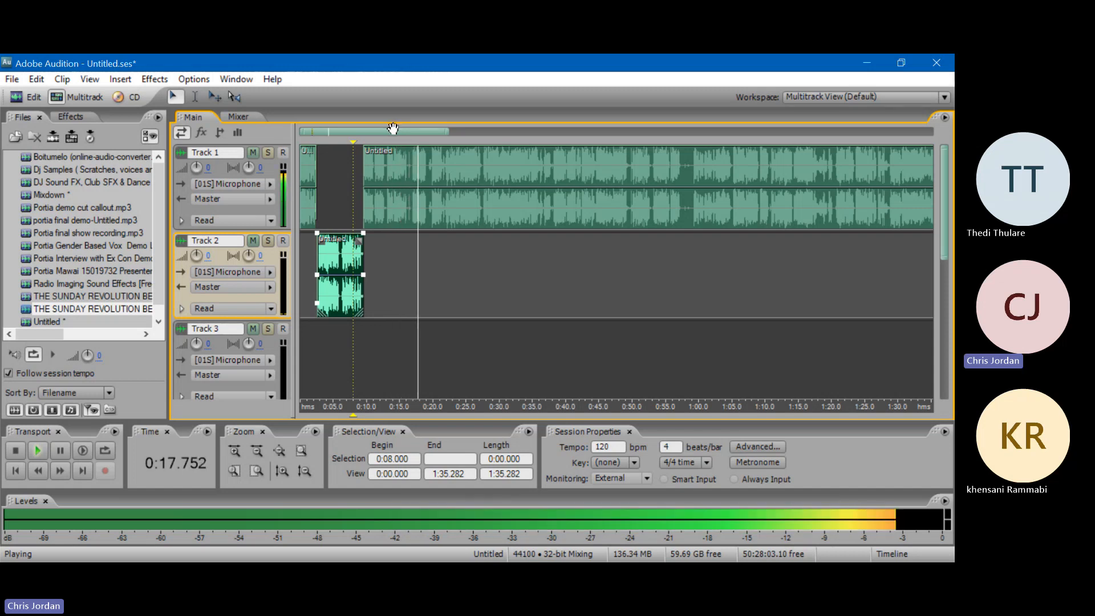
{"action": "scroll", "coordinate": [392, 128], "scroll_direction": "up", "scroll_amount": 5}
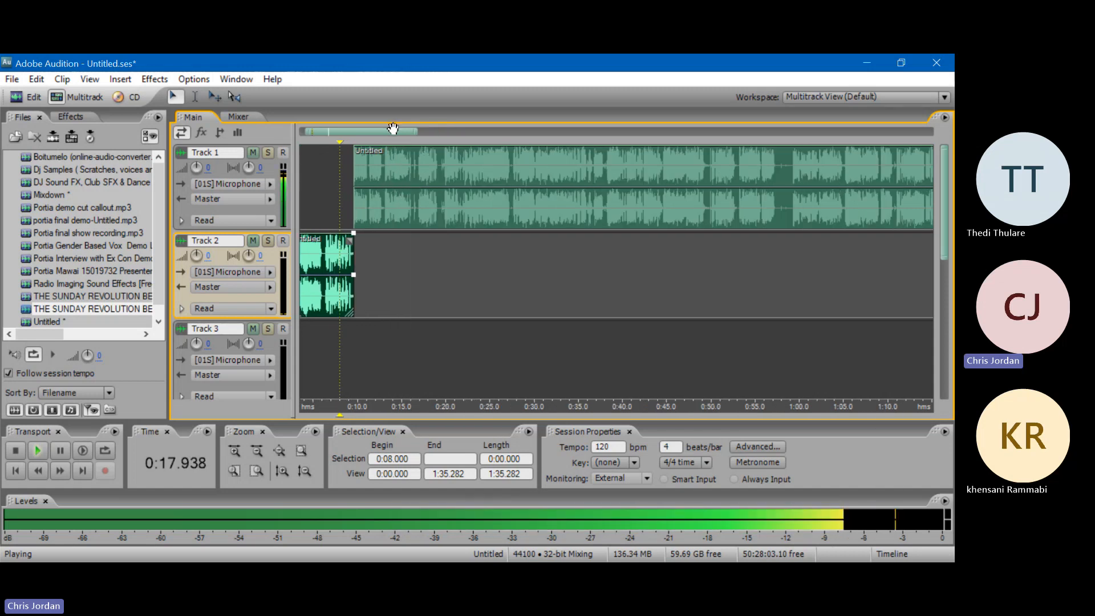
- Split the Track 1 voice clip at 0:16.288 and trim the start of the second part to about 0:16.8
{"action": "left_click", "coordinate": [454, 173]}
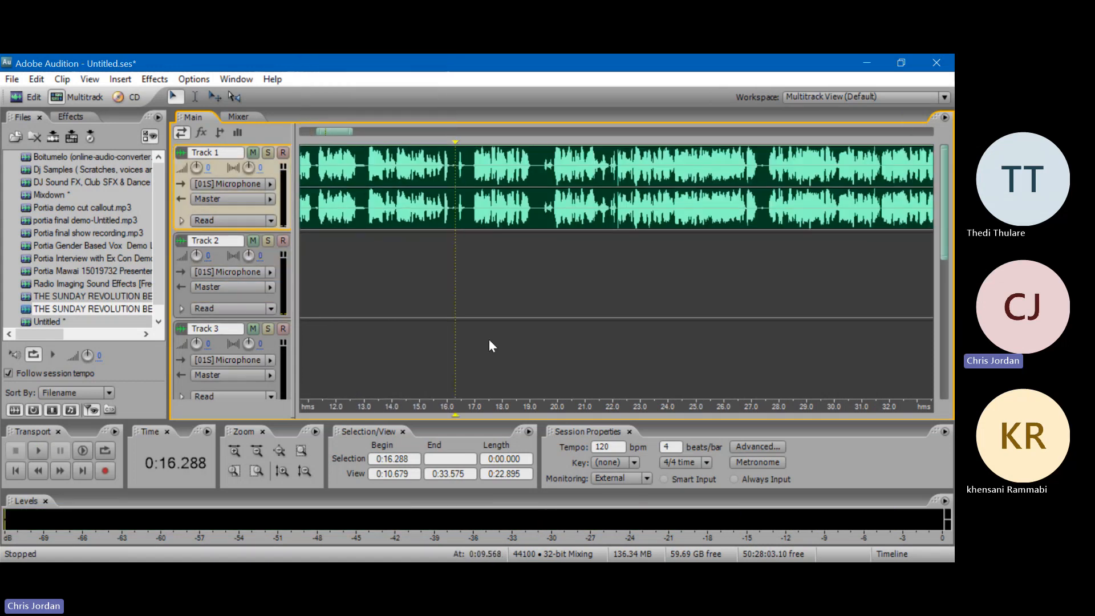
{"action": "left_click", "coordinate": [460, 197]}
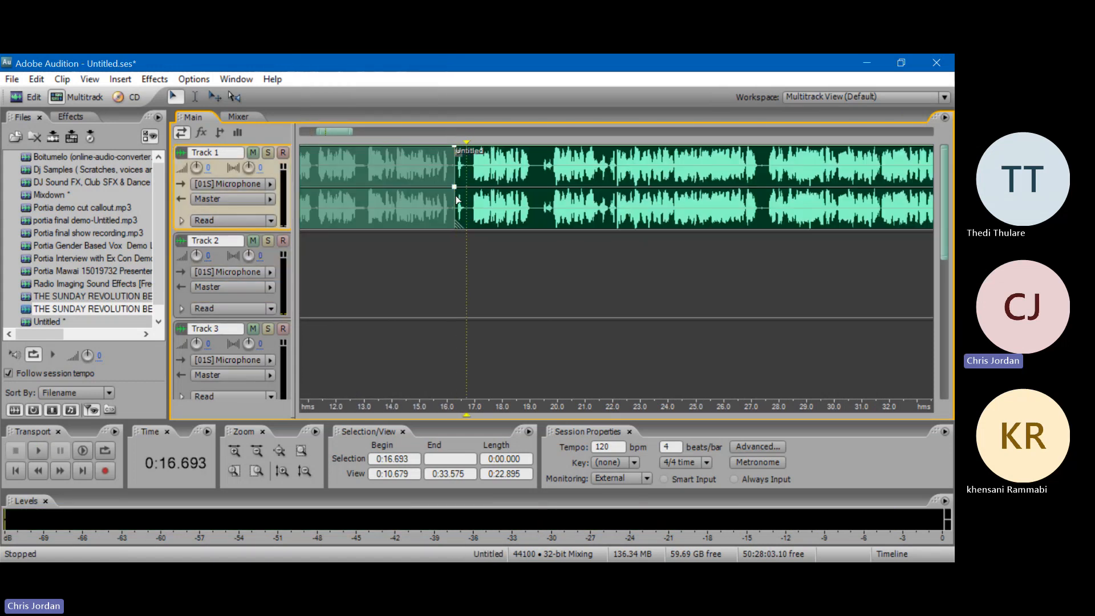
{"action": "left_click_drag", "start_coordinate": [456, 197], "coordinate": [469, 198]}
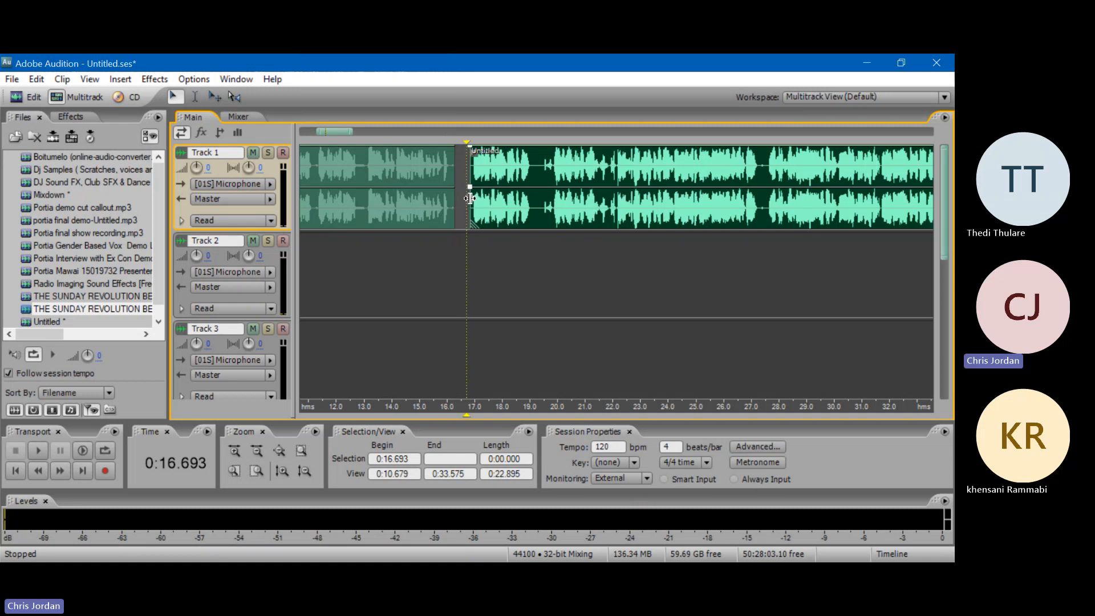
- Move the trimmed second part to Track 2, starting where the Track 1 clip ends, and play the transition from 0:12.000
{"action": "left_click", "coordinate": [442, 215]}
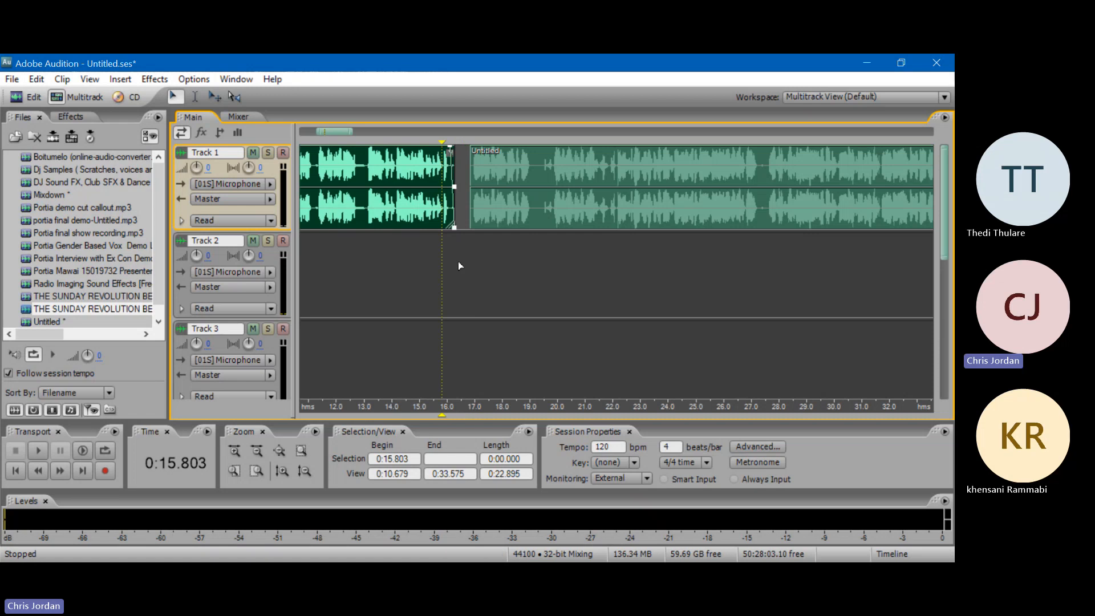
{"action": "left_click_drag", "start_coordinate": [493, 197], "coordinate": [477, 286]}
{"action": "left_click", "coordinate": [337, 242]}
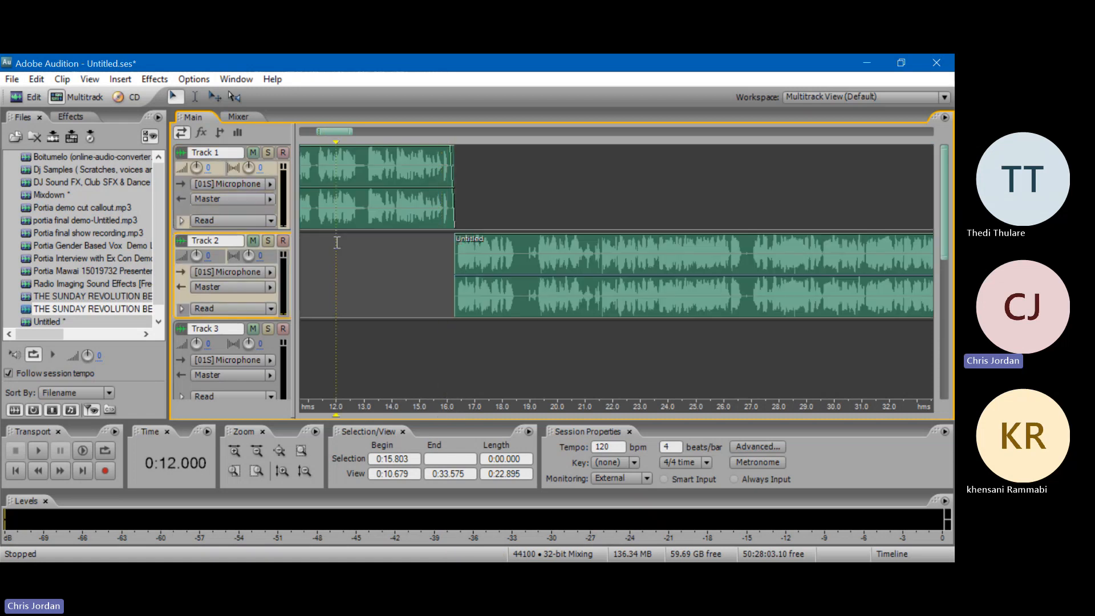
{"action": "key", "text": "space"}
{"action": "key", "text": "space"}
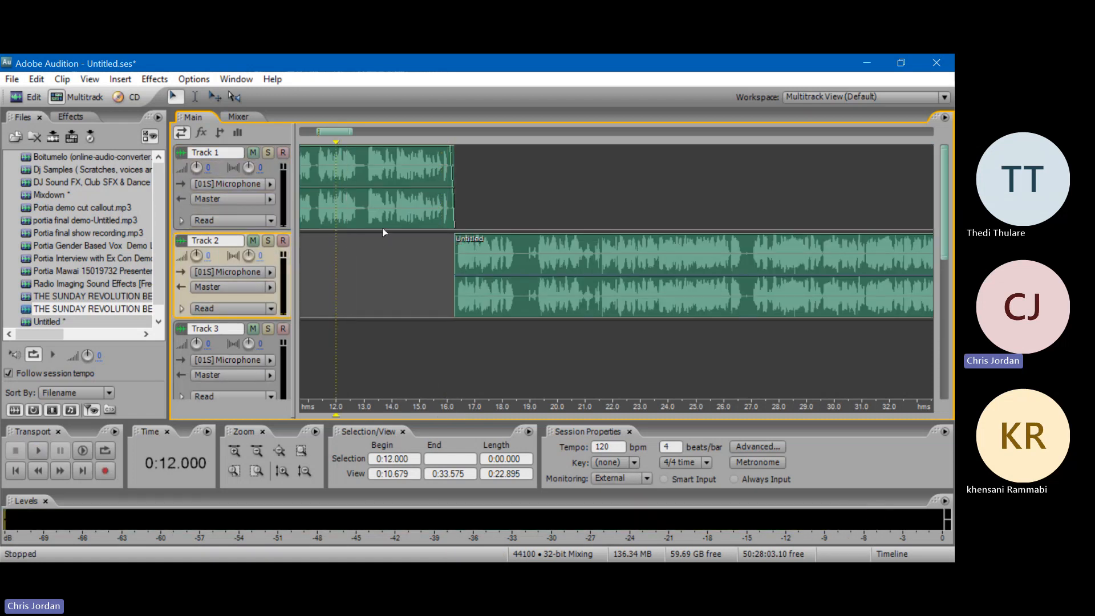
{"action": "key", "text": "space"}
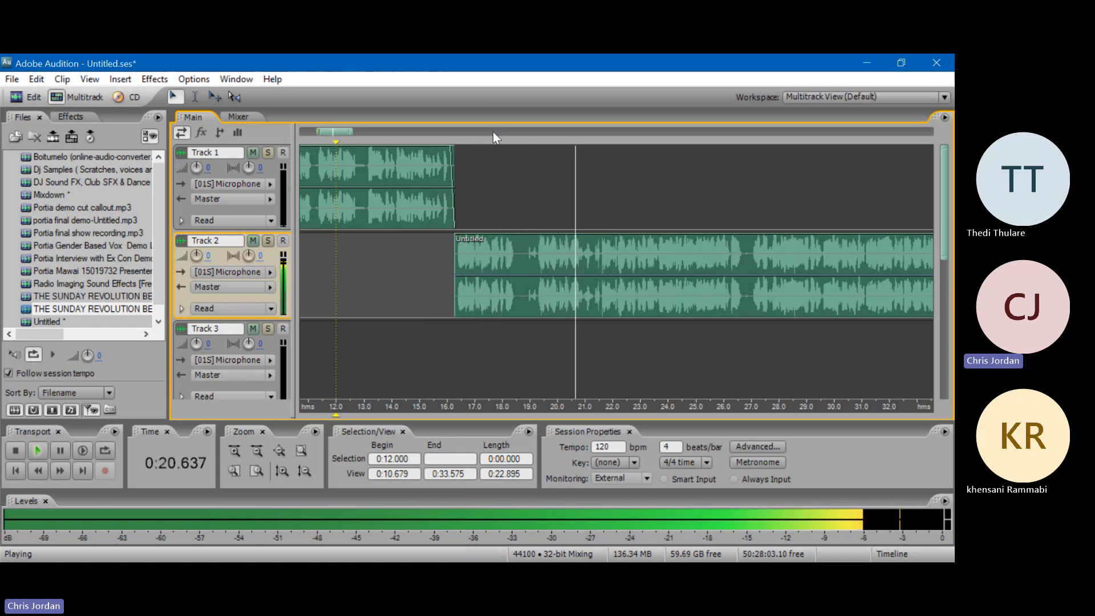
- Listen further along Track 2 and split its long clip at 0:49.194
{"action": "scroll", "coordinate": [492, 129], "scroll_direction": "down", "scroll_amount": 2}
{"action": "scroll", "coordinate": [491, 129], "scroll_direction": "down", "scroll_amount": 1}
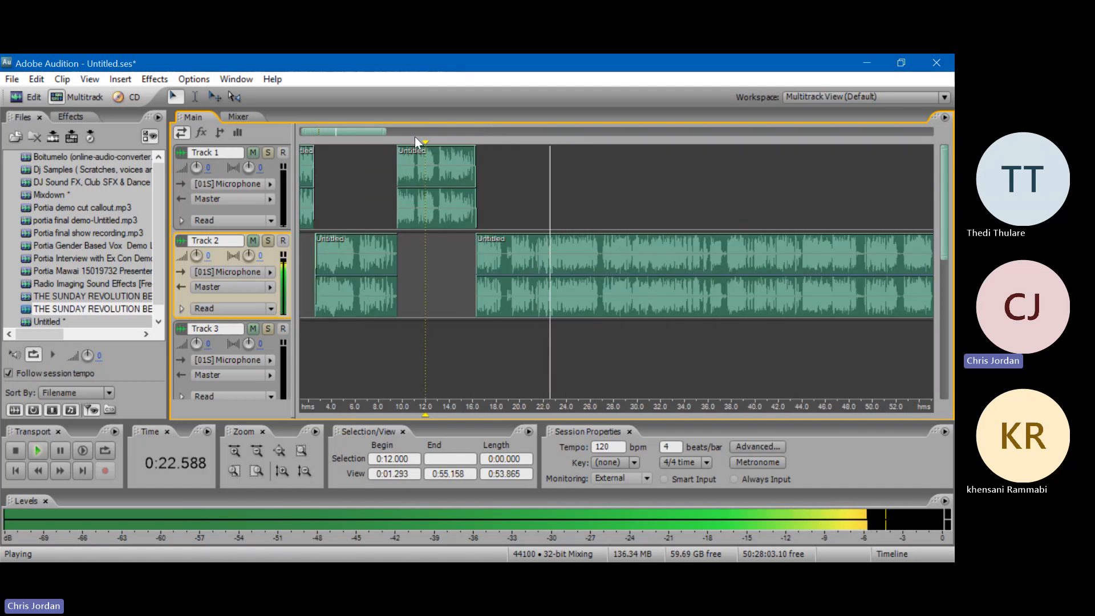
{"action": "left_click_drag", "start_coordinate": [375, 132], "coordinate": [389, 132]}
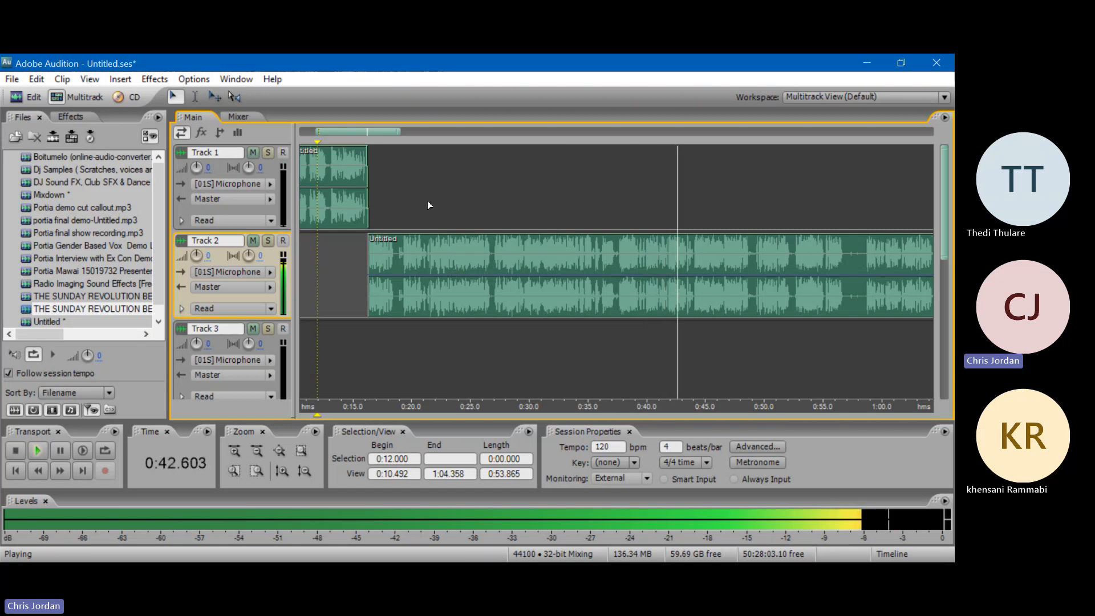
{"action": "left_click_drag", "start_coordinate": [373, 132], "coordinate": [406, 135]}
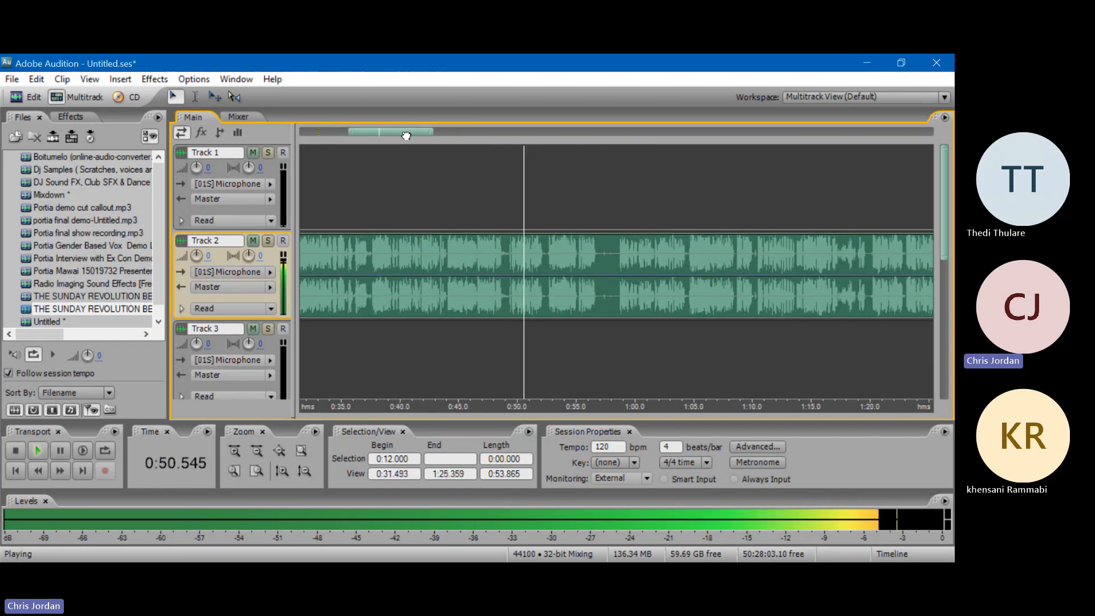
{"action": "key", "text": "space"}
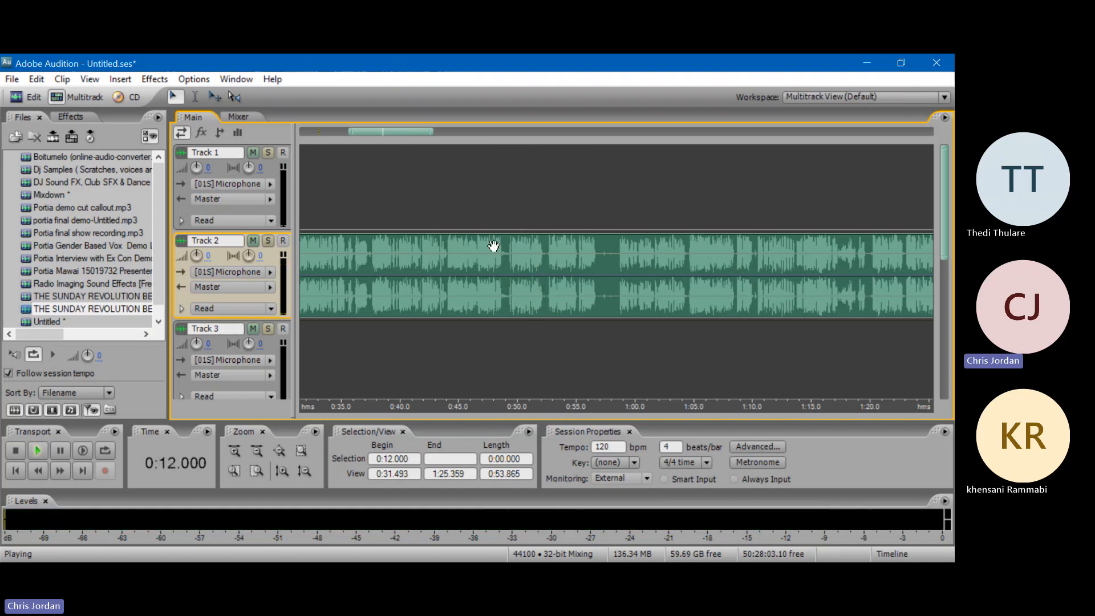
{"action": "left_click", "coordinate": [509, 260]}
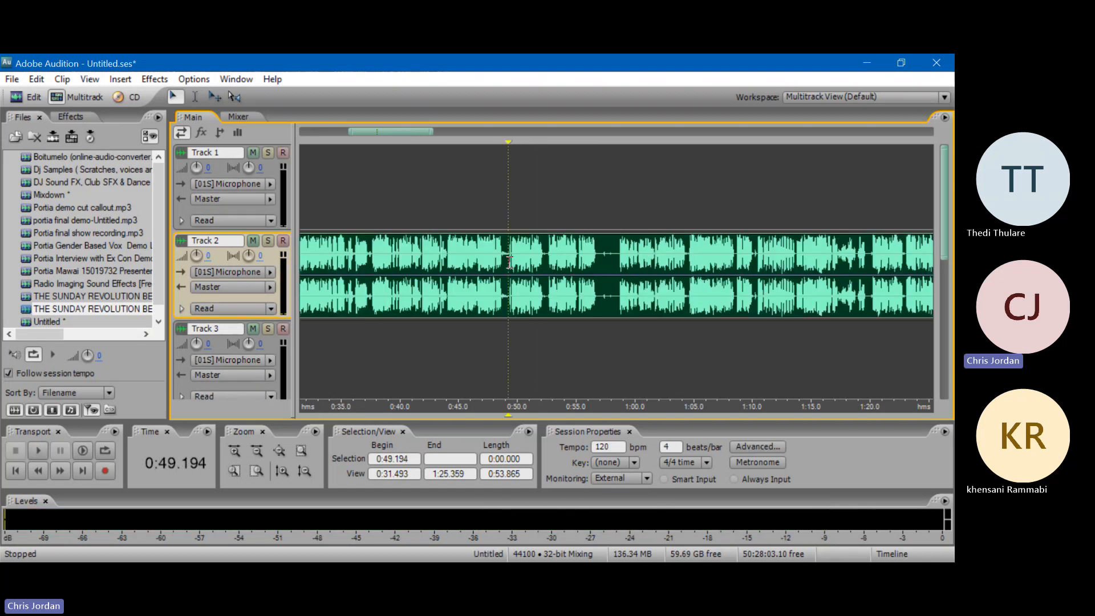
{"action": "key", "text": "ctrl+k"}
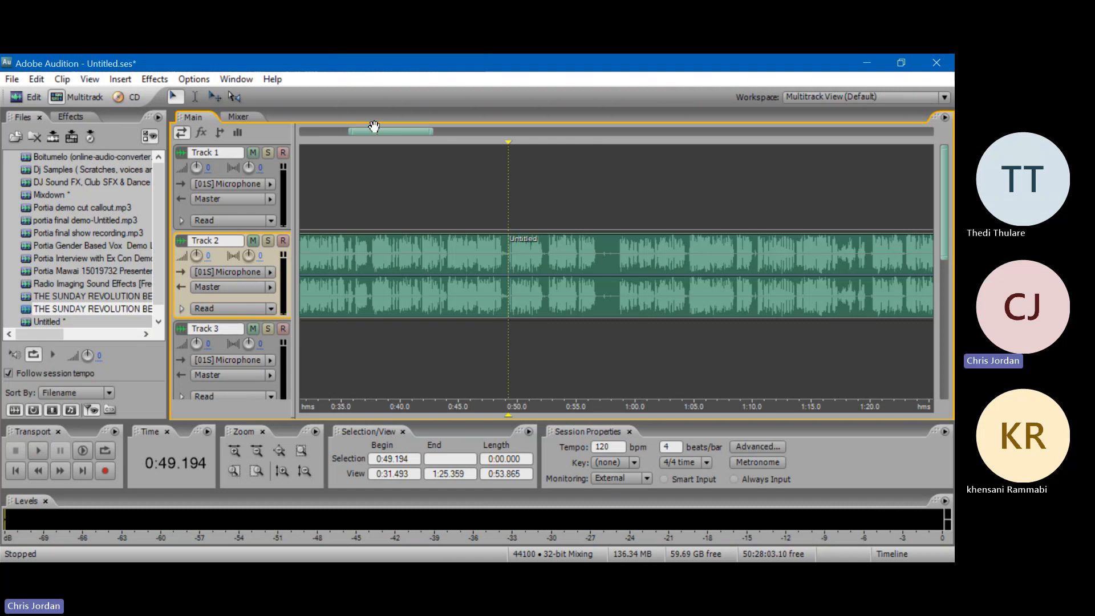
- Delete the Track 2 clip between 0:16.288 and 0:49.194 and move the remaining clip to start at 0:16.288
{"action": "left_click_drag", "start_coordinate": [373, 130], "coordinate": [329, 131]}
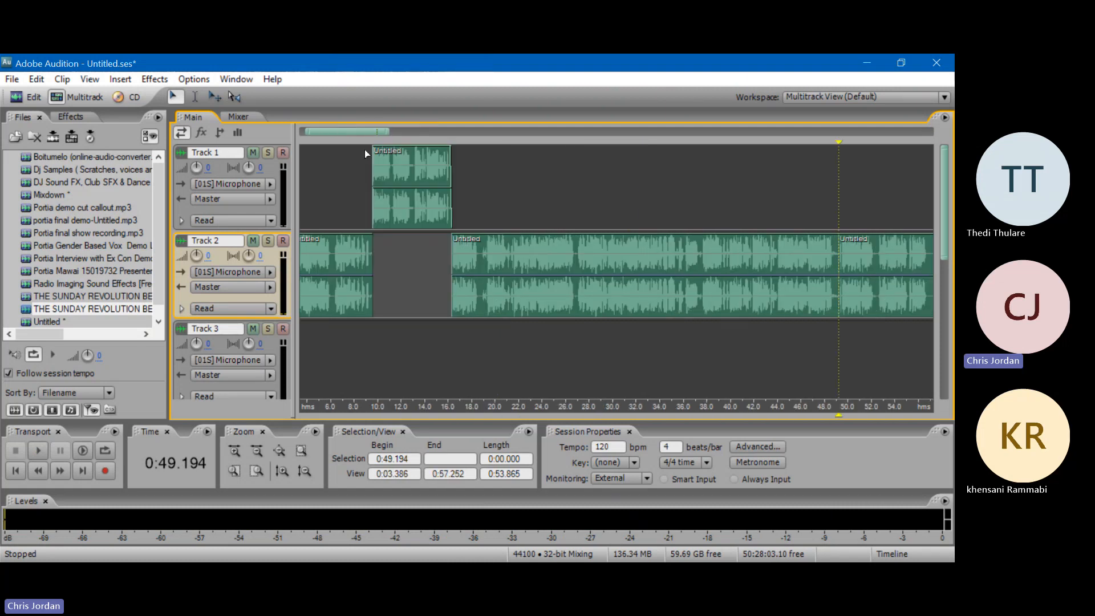
{"action": "left_click", "coordinate": [452, 212]}
{"action": "key", "text": "space"}
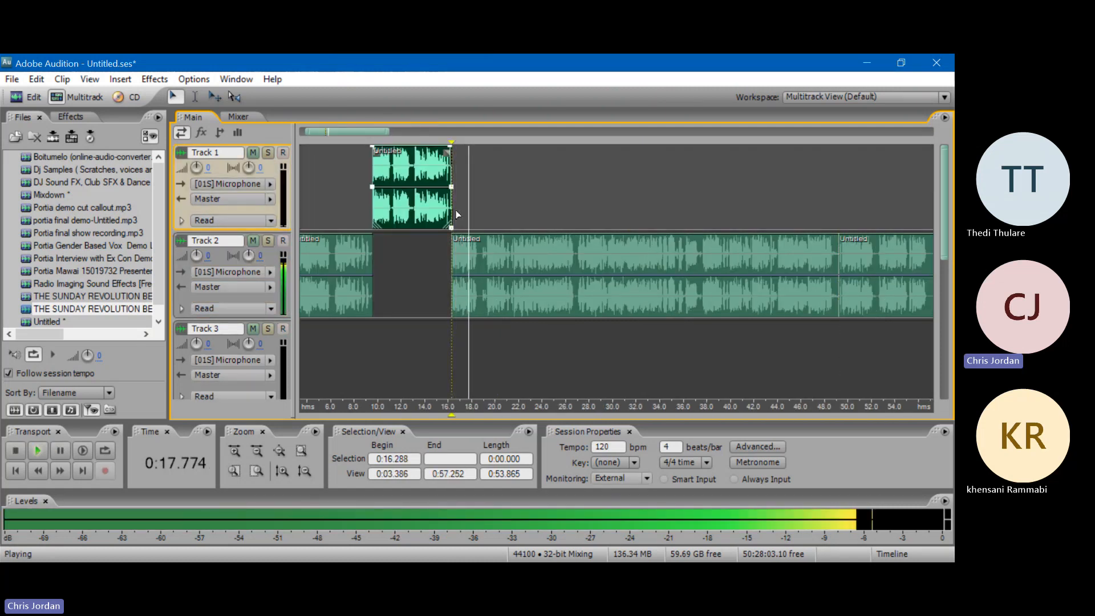
{"action": "key", "text": "space"}
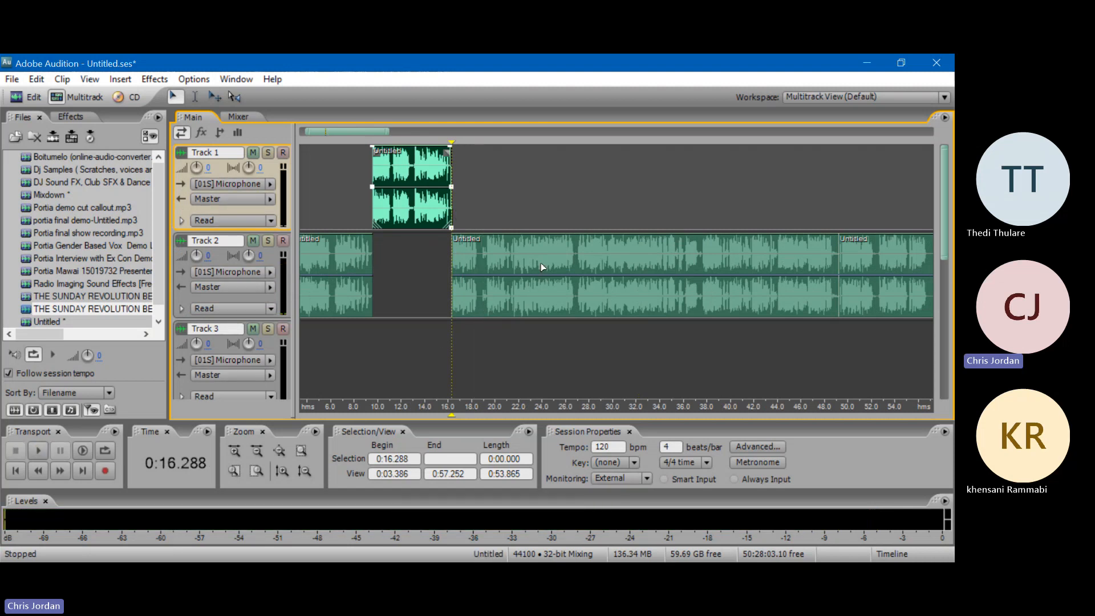
{"action": "left_click", "coordinate": [540, 263]}
{"action": "key", "text": "Delete"}
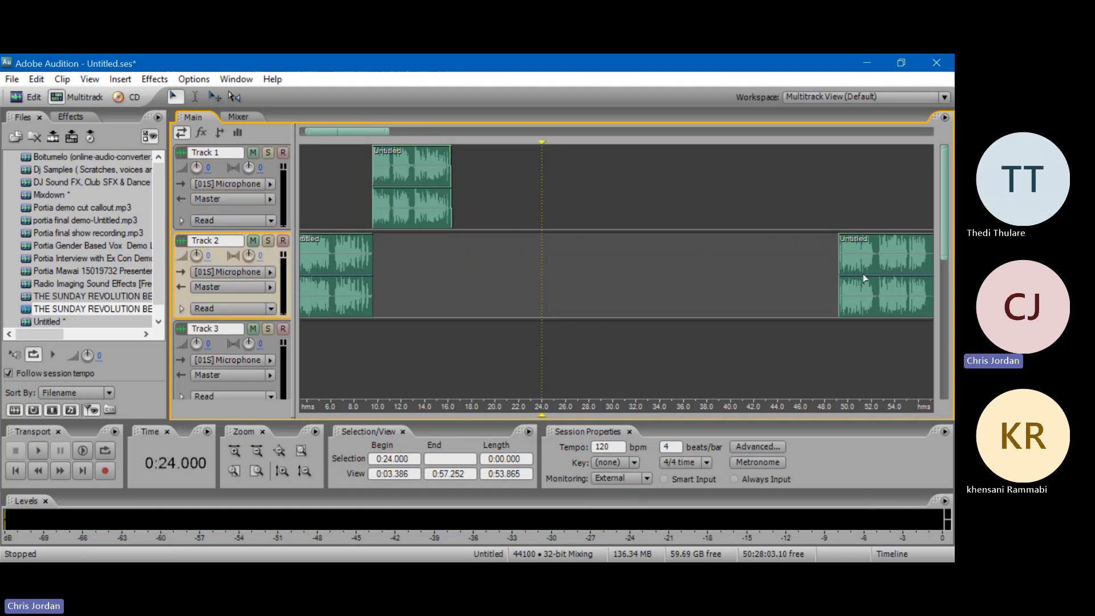
{"action": "left_click_drag", "start_coordinate": [863, 274], "coordinate": [475, 273]}
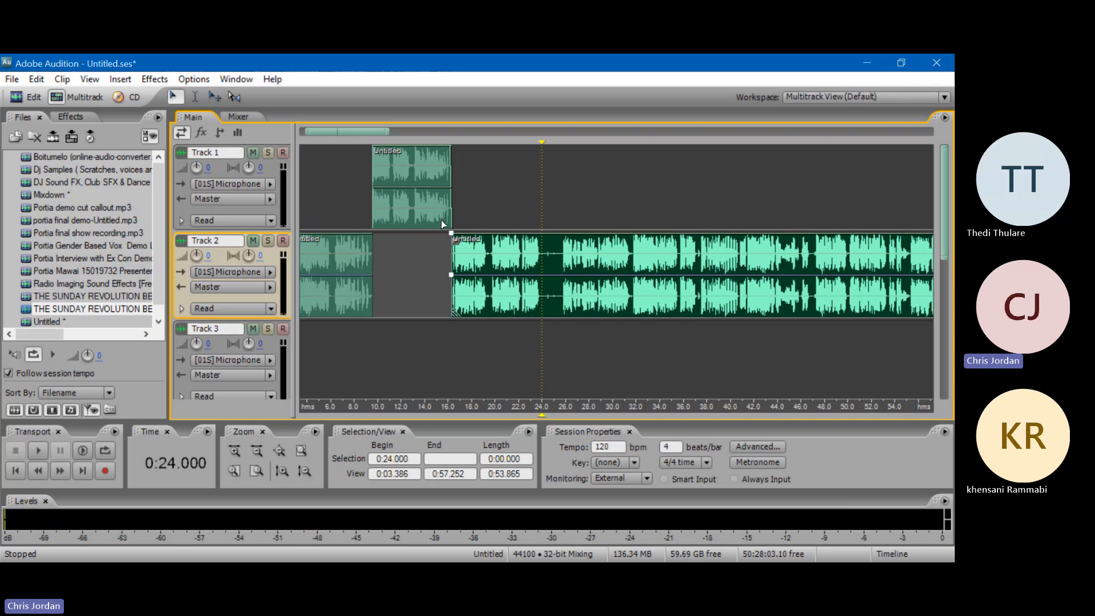
- Play the transition from the Track 1 clip into the moved Track 2 clip, starting at 0:15.441
{"action": "left_click", "coordinate": [442, 171]}
{"action": "key", "text": "space"}
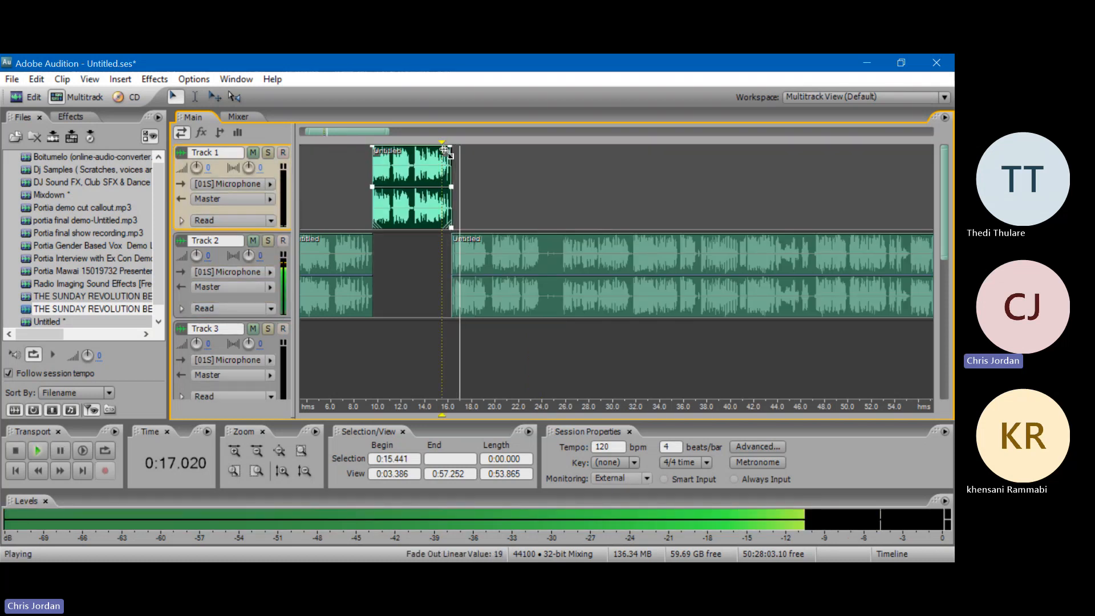
{"action": "scroll", "coordinate": [446, 138], "scroll_direction": "up", "scroll_amount": 3}
{"action": "scroll", "coordinate": [443, 128], "scroll_direction": "up", "scroll_amount": 1}
{"action": "key", "text": "space"}
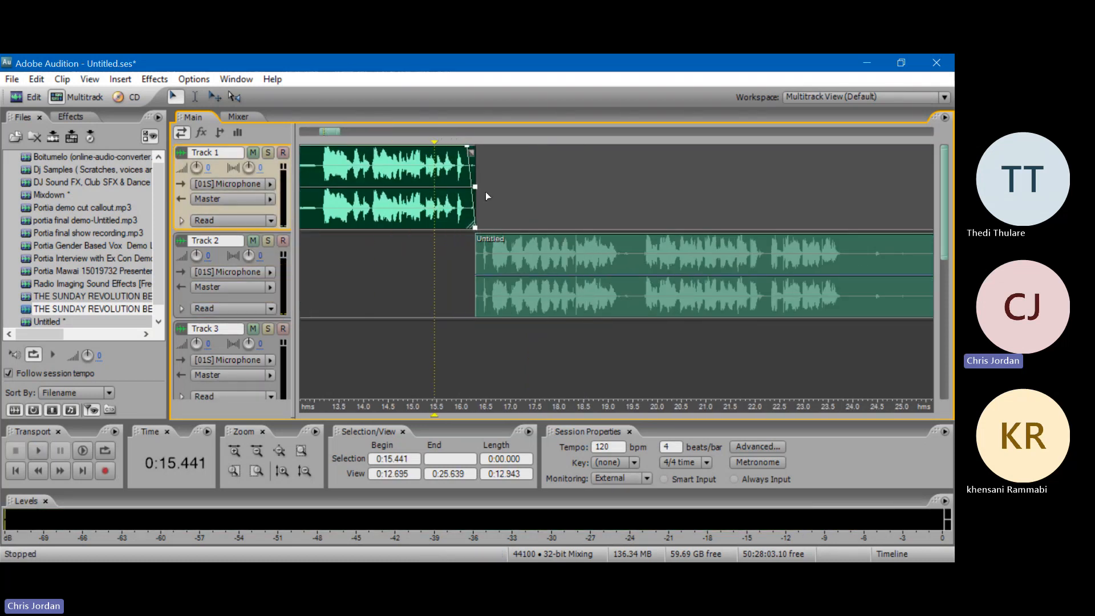
- Split off and delete the short opening piece of the Track 2 clip, and move the rest back to 0:16.288
{"action": "left_click", "coordinate": [471, 275]}
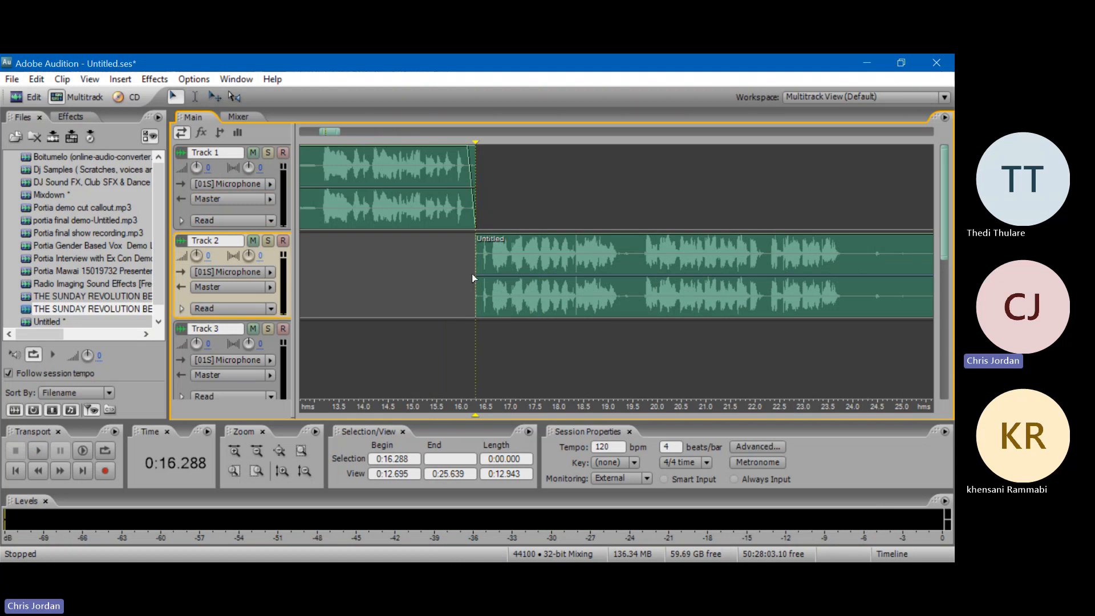
{"action": "left_click", "coordinate": [470, 292]}
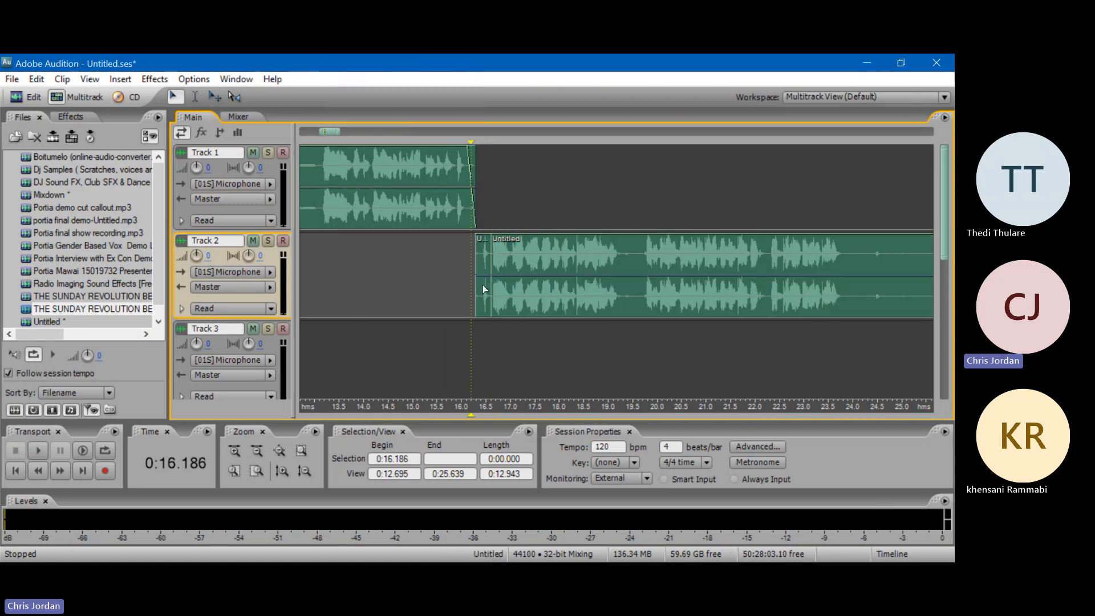
{"action": "left_click", "coordinate": [483, 284]}
{"action": "key", "text": "Delete"}
{"action": "left_click_drag", "start_coordinate": [508, 263], "coordinate": [492, 262]}
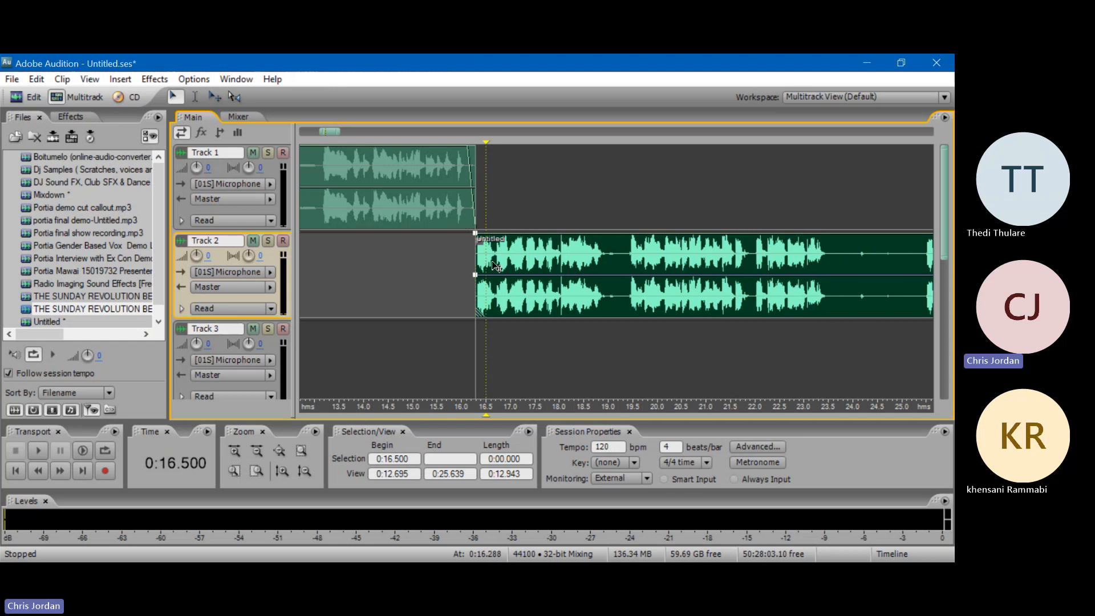
- Play the join between Track 1 and the trimmed Track 2 clip from 0:14.204
{"action": "left_click", "coordinate": [373, 230]}
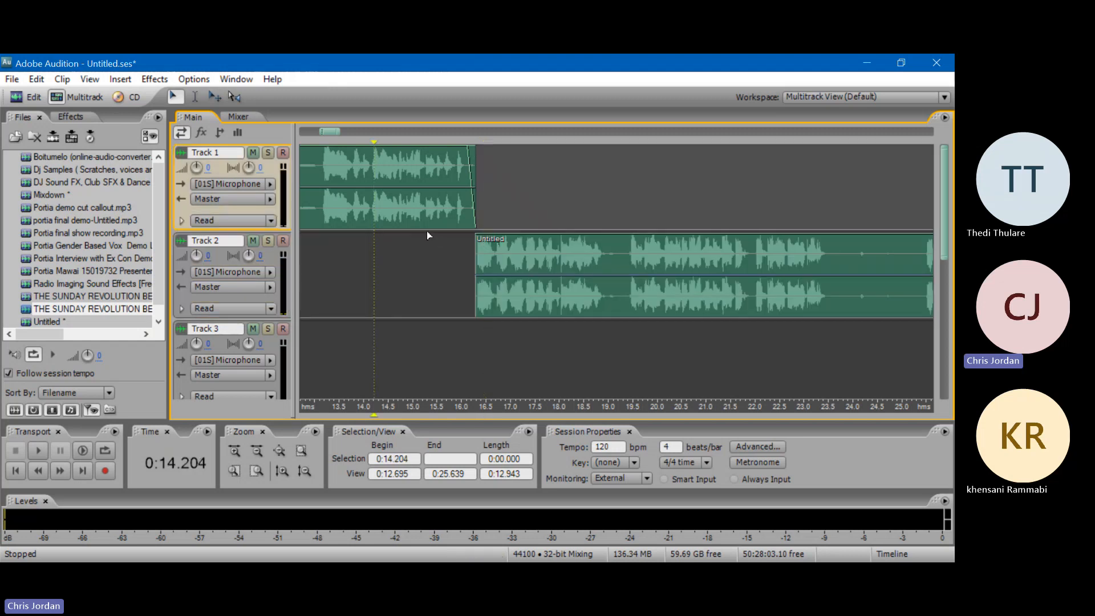
{"action": "key", "text": "space"}
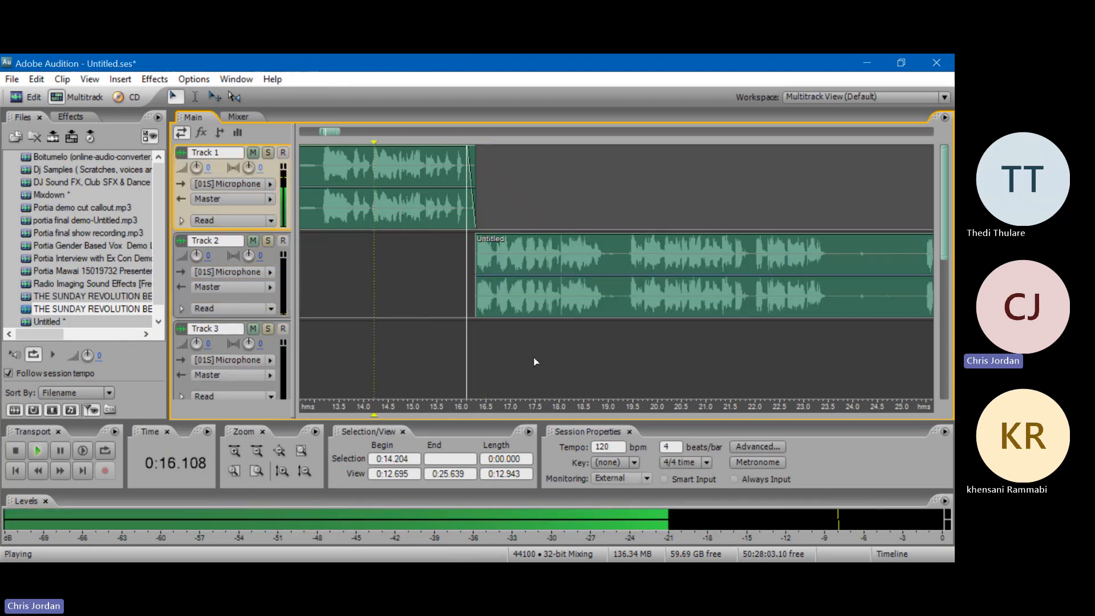
{"action": "key", "text": "space"}
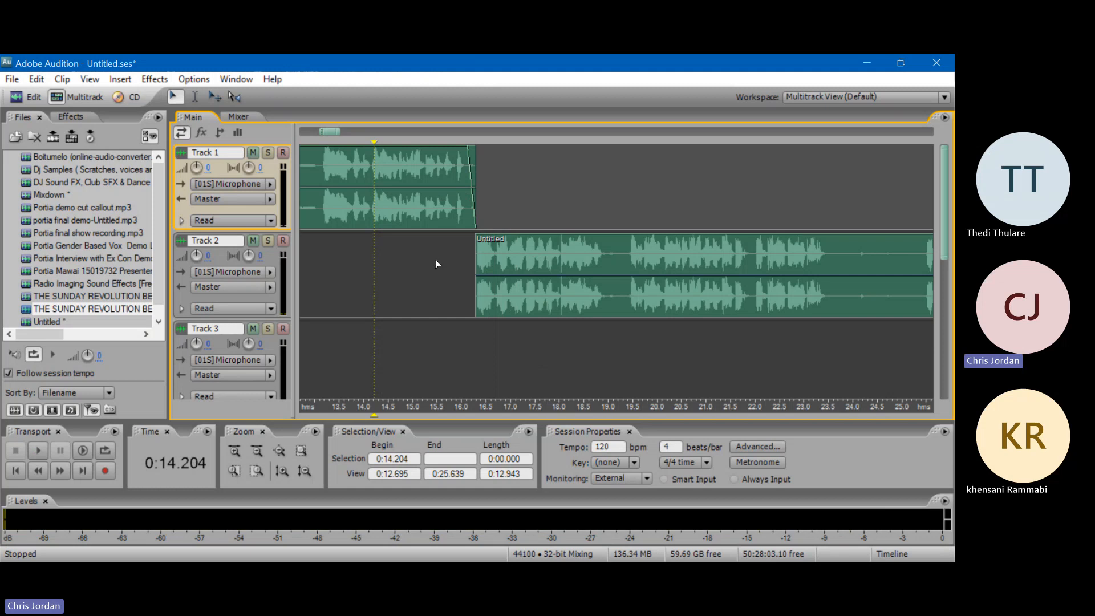
- Extend the start of the Track 2 clip earlier, add a short volume fade-in and move the clip to 0:16.000
{"action": "left_click", "coordinate": [474, 257]}
{"action": "left_click_drag", "start_coordinate": [474, 254], "coordinate": [457, 254]}
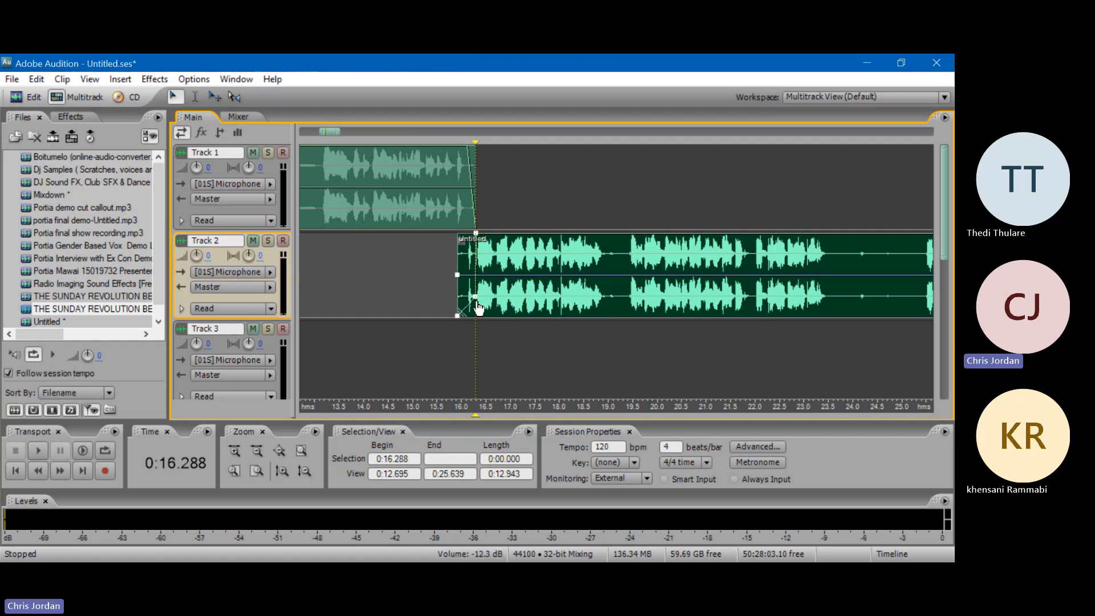
{"action": "left_click_drag", "start_coordinate": [511, 287], "coordinate": [519, 287]}
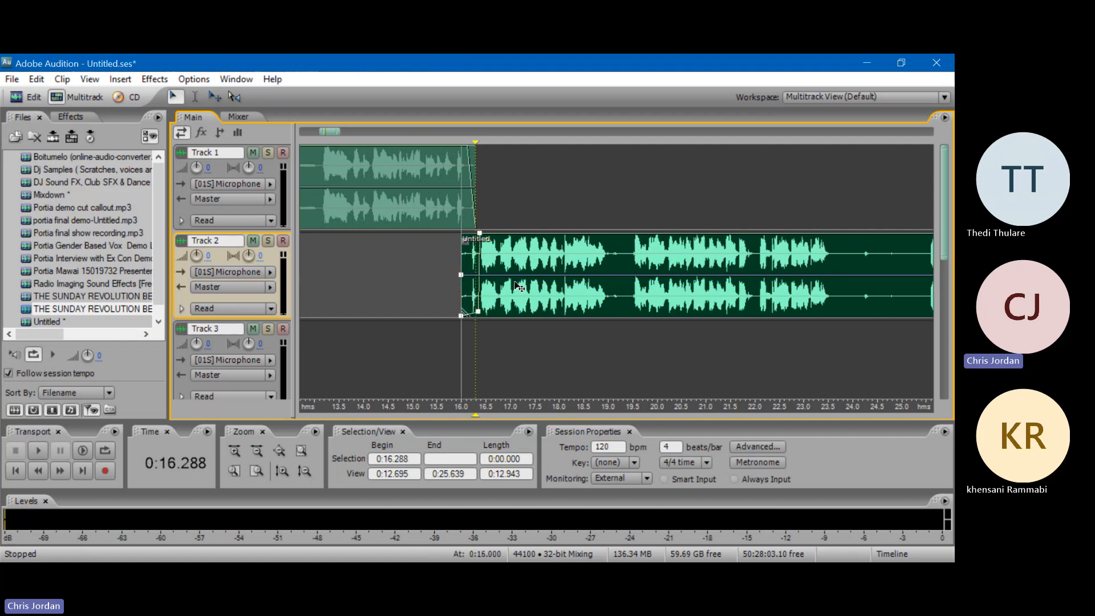
- Play the overlapping transition between Track 1 and Track 2 from 0:13.915
{"action": "left_click", "coordinate": [360, 271]}
{"action": "key", "text": "space"}
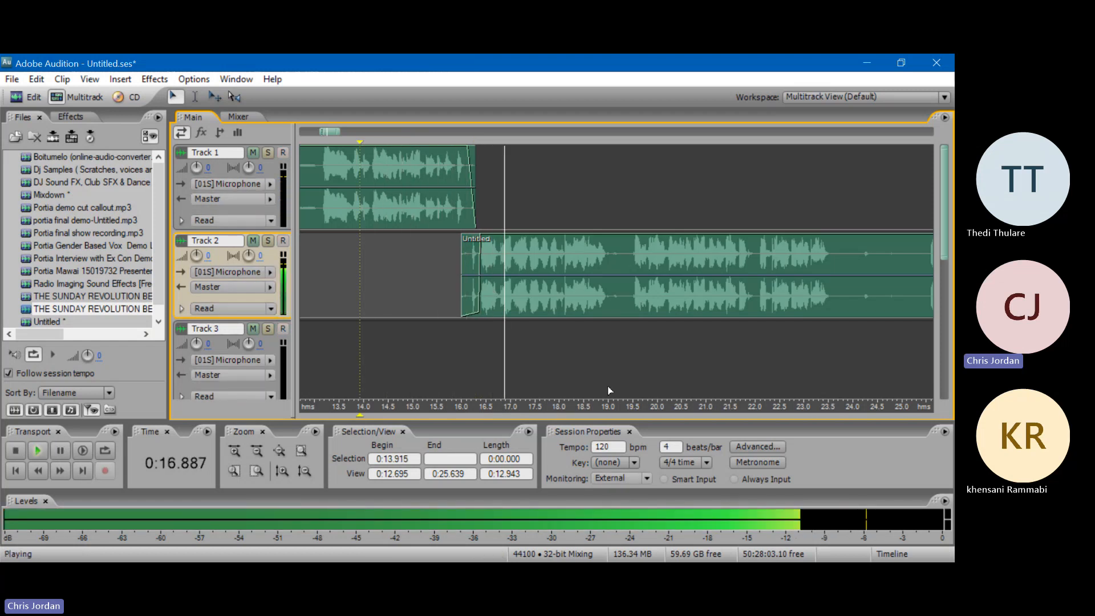
{"action": "key", "text": "space"}
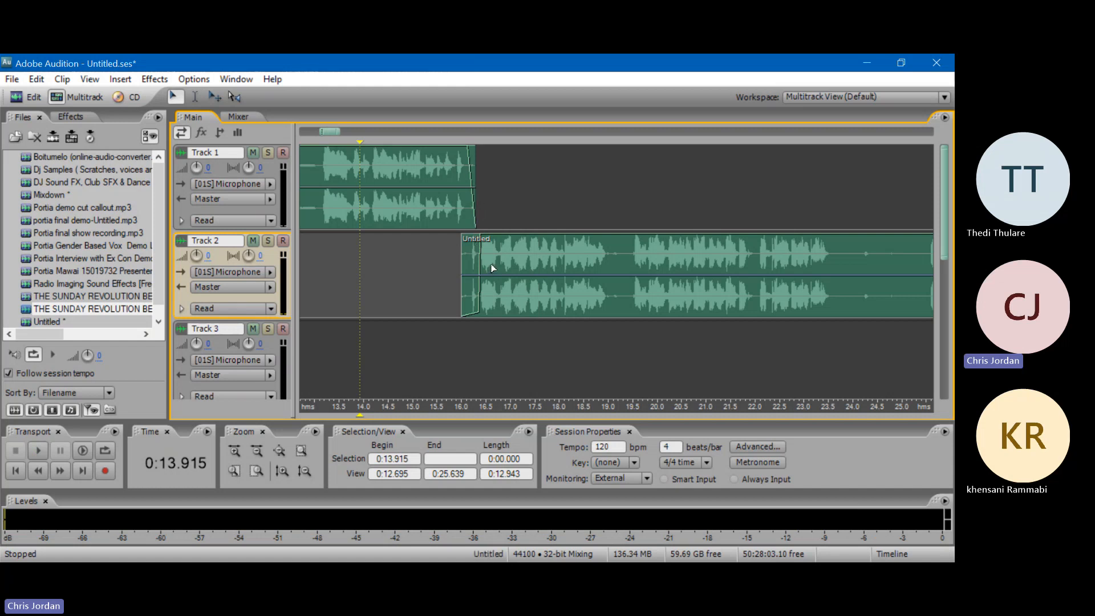
- Play on through the Track 2 clip and split it at the pause at about 0:23.7
{"action": "key", "text": "space"}
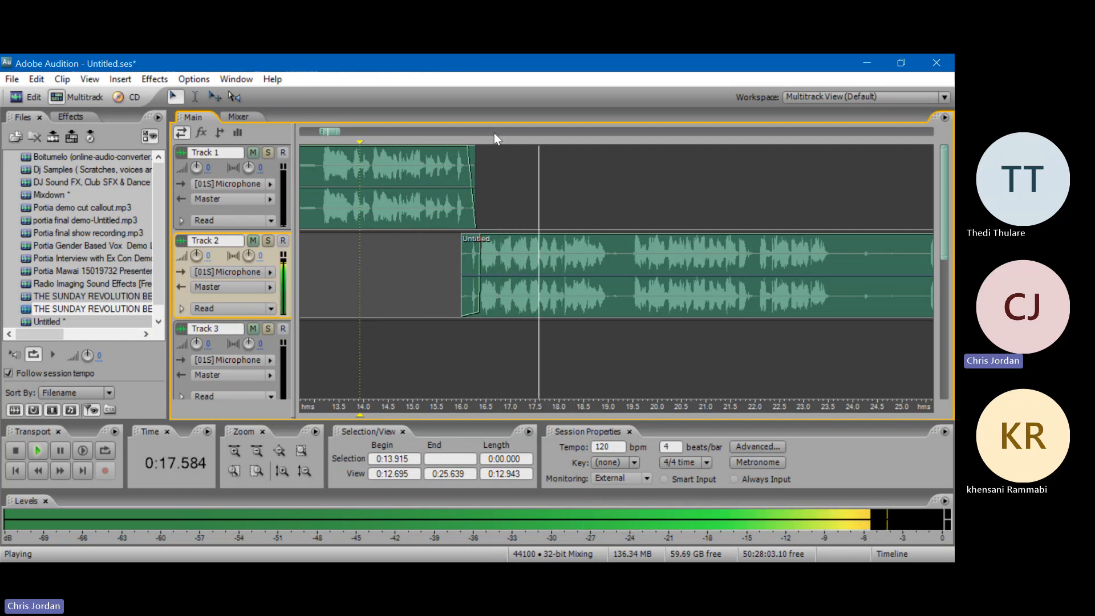
{"action": "scroll", "coordinate": [493, 132], "scroll_direction": "down", "scroll_amount": 2}
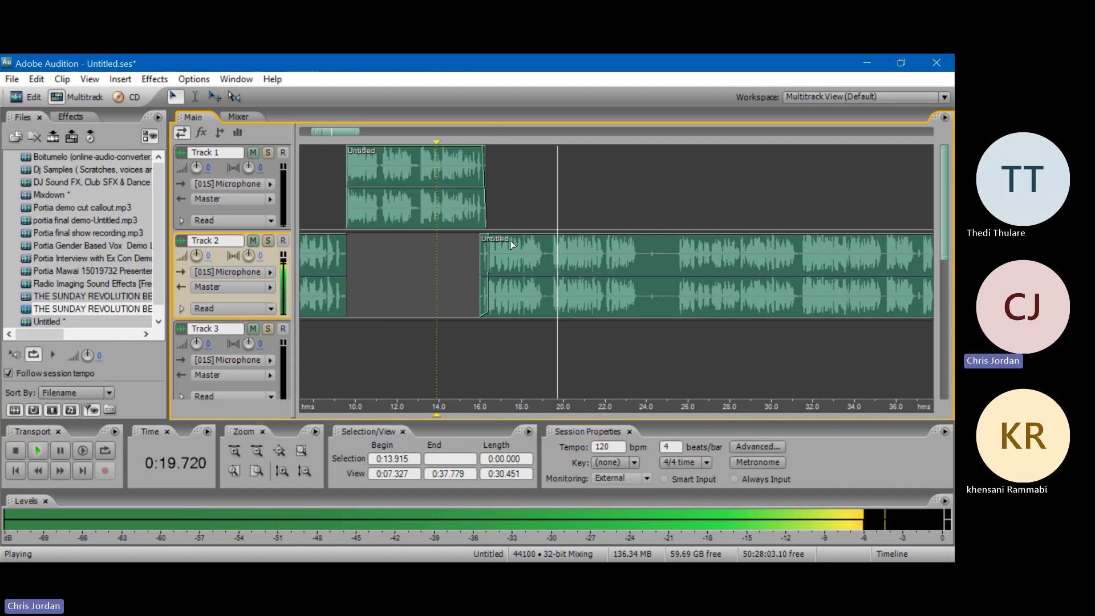
{"action": "left_click", "coordinate": [542, 277]}
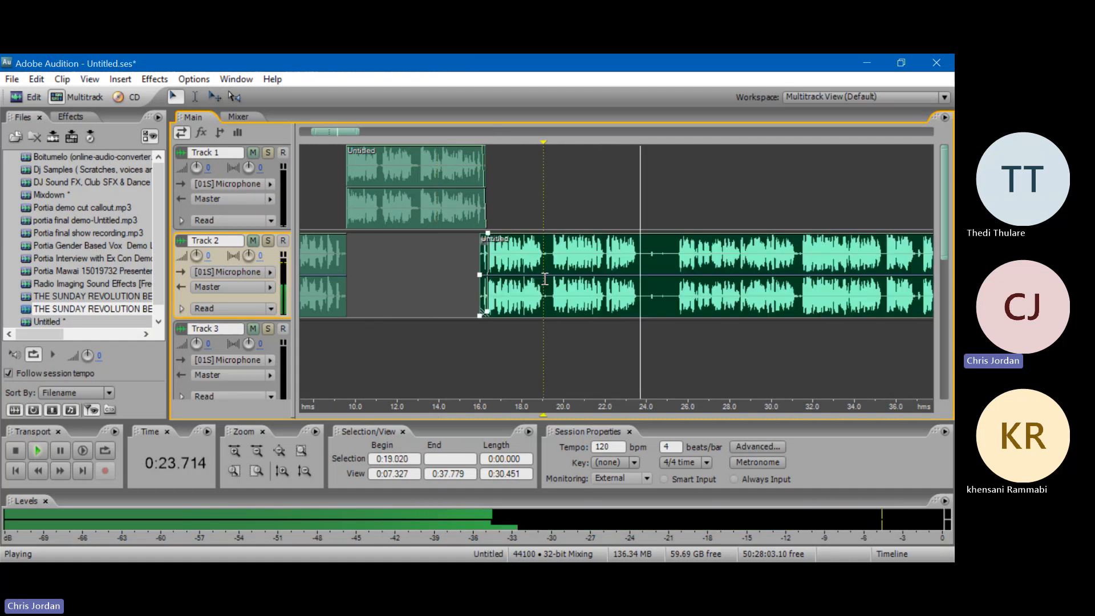
{"action": "left_click", "coordinate": [640, 252]}
{"action": "key", "text": "ctrl+k"}
{"action": "key", "text": "space"}
- Move the clip after the split up to Track 1, slightly overlapping the Track 2 clip's end, and play it from 0:22.929
{"action": "left_click", "coordinate": [652, 289]}
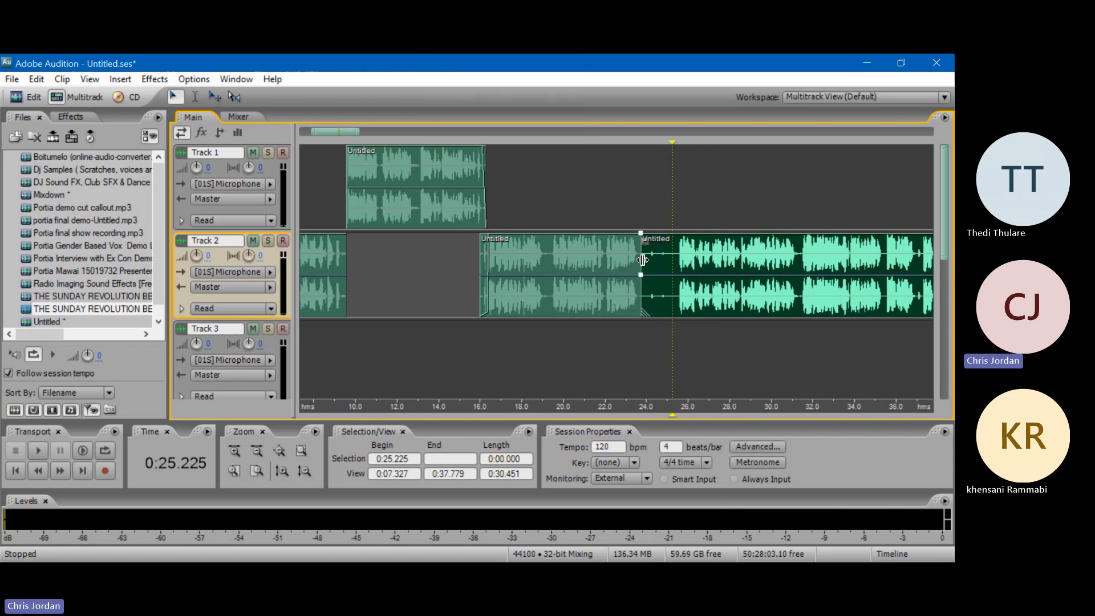
{"action": "left_click_drag", "start_coordinate": [643, 260], "coordinate": [643, 222]}
{"action": "left_click", "coordinate": [625, 213]}
{"action": "key", "text": "space"}
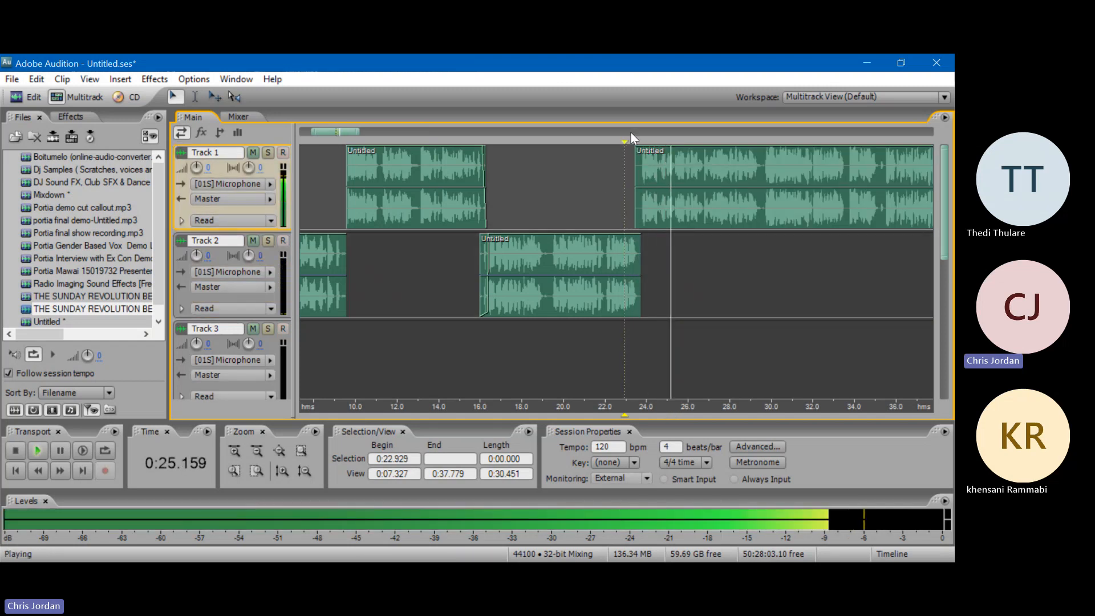
- Listen along the long Track 1 clip and split it at 0:38.762
{"action": "scroll", "coordinate": [626, 130], "scroll_direction": "down", "scroll_amount": 5}
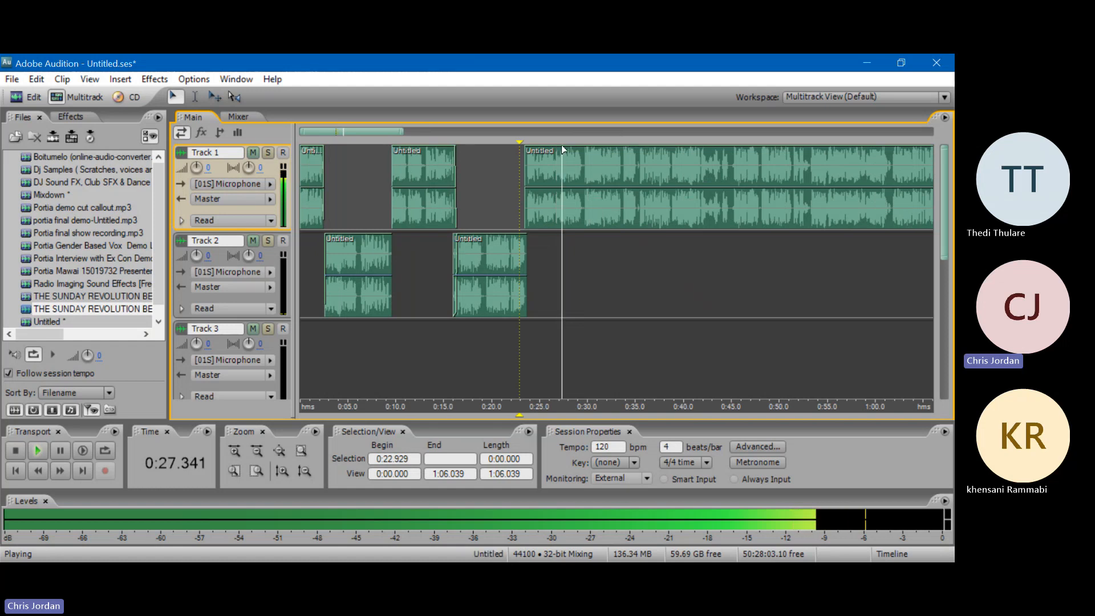
{"action": "left_click_drag", "start_coordinate": [395, 131], "coordinate": [416, 131]}
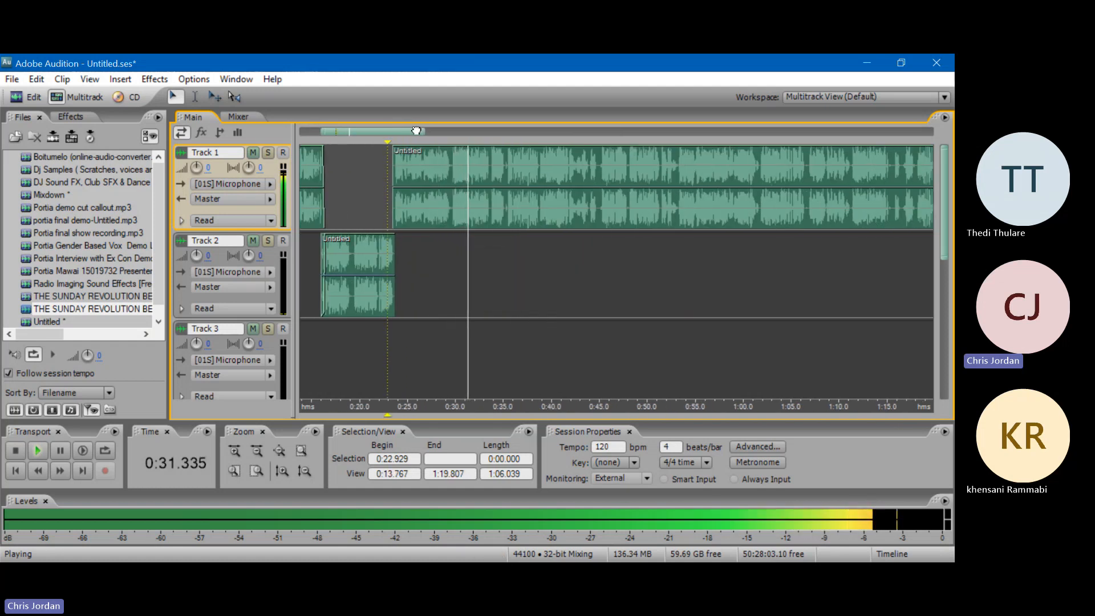
{"action": "left_click_drag", "start_coordinate": [416, 131], "coordinate": [426, 132]}
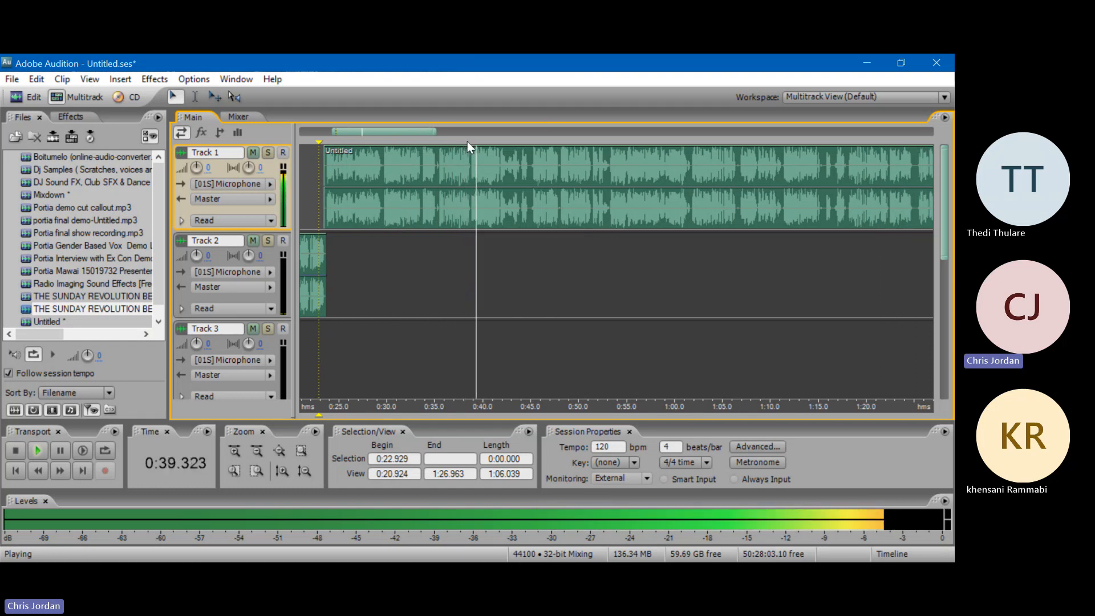
{"action": "scroll", "coordinate": [472, 138], "scroll_direction": "up", "scroll_amount": 3}
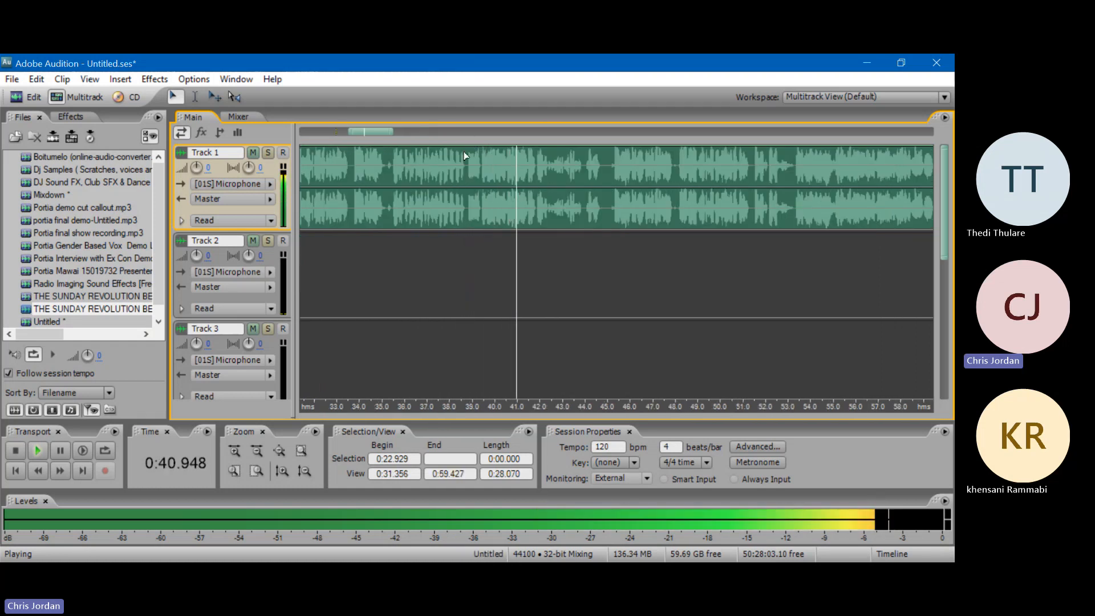
{"action": "left_click", "coordinate": [466, 164]}
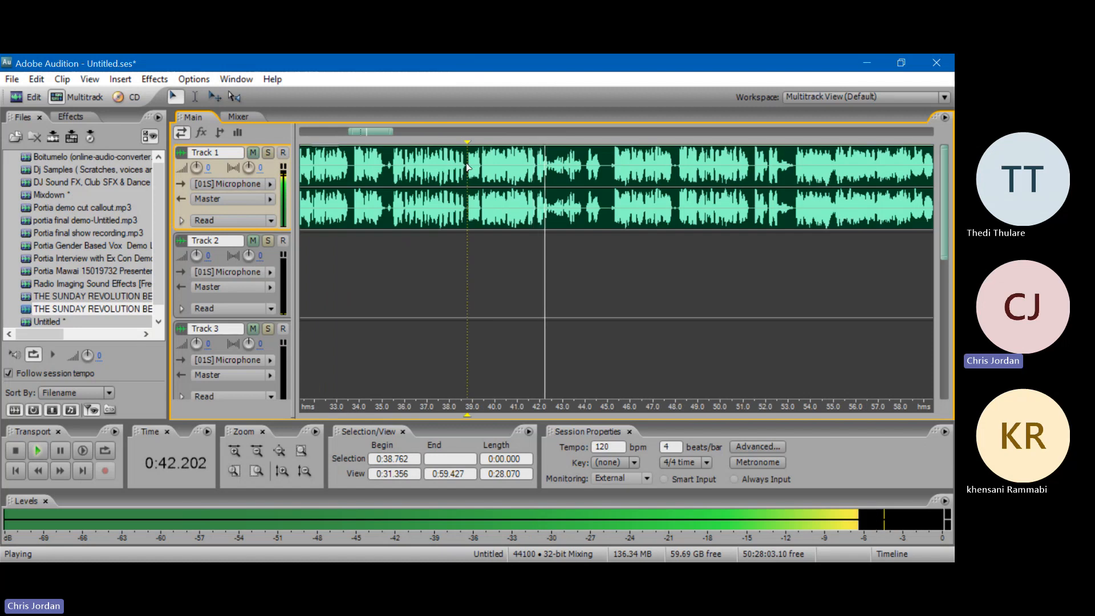
{"action": "left_click", "coordinate": [514, 338]}
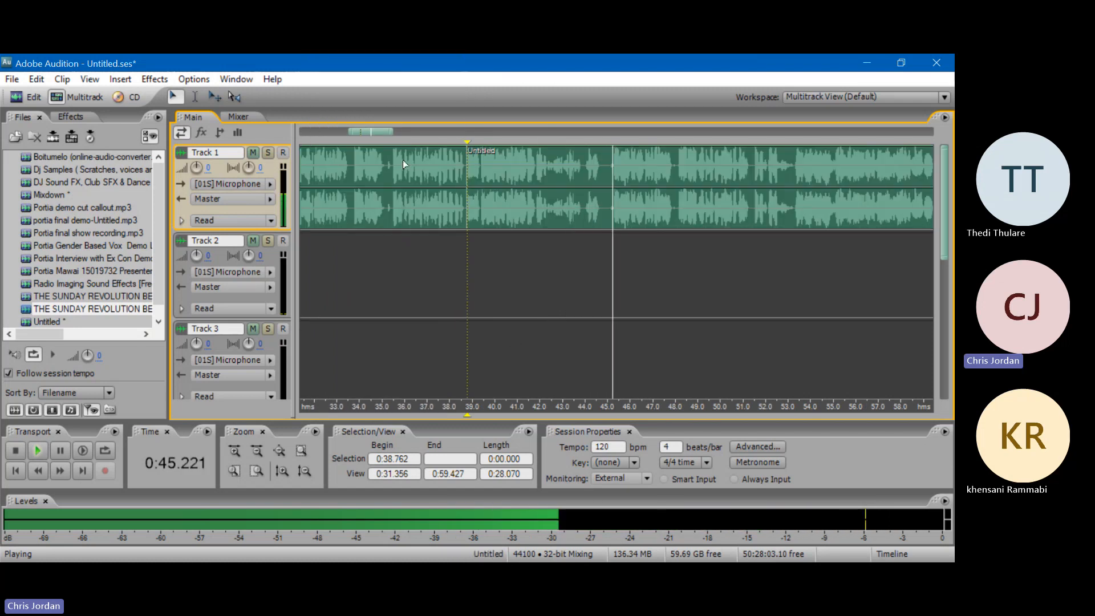
- Listen further along the Track 1 clip for the next cut point, replaying it from 0:58.214 and 0:57.358
{"action": "left_click_drag", "start_coordinate": [381, 131], "coordinate": [397, 131]}
{"action": "scroll", "coordinate": [387, 131], "scroll_direction": "down", "scroll_amount": 3}
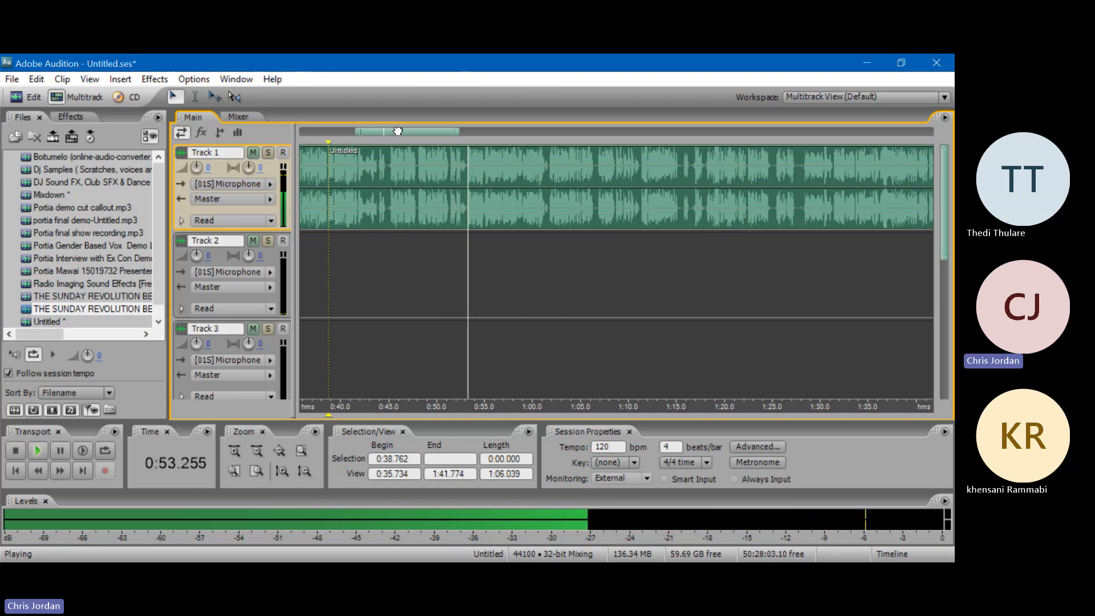
{"action": "left_click_drag", "start_coordinate": [397, 131], "coordinate": [408, 132]}
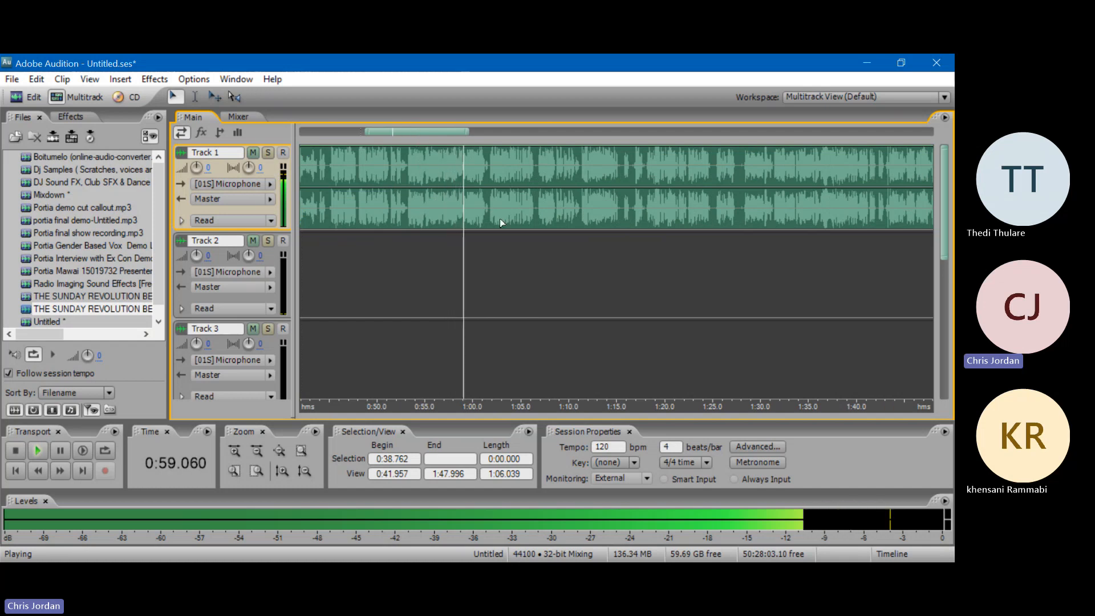
{"action": "left_click", "coordinate": [455, 165]}
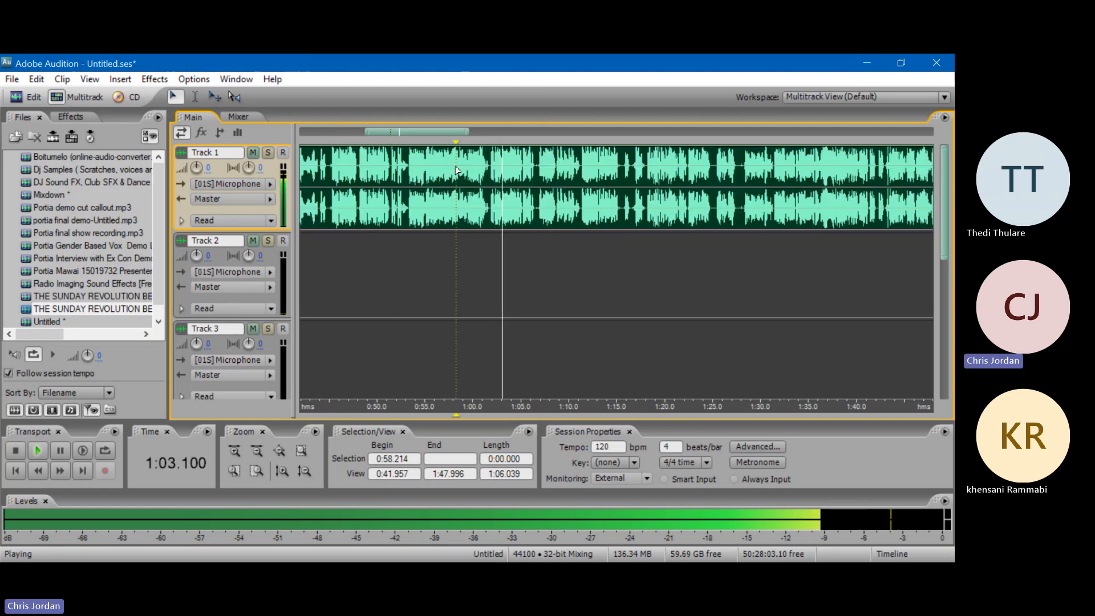
{"action": "key", "text": "space"}
{"action": "key", "text": "space"}
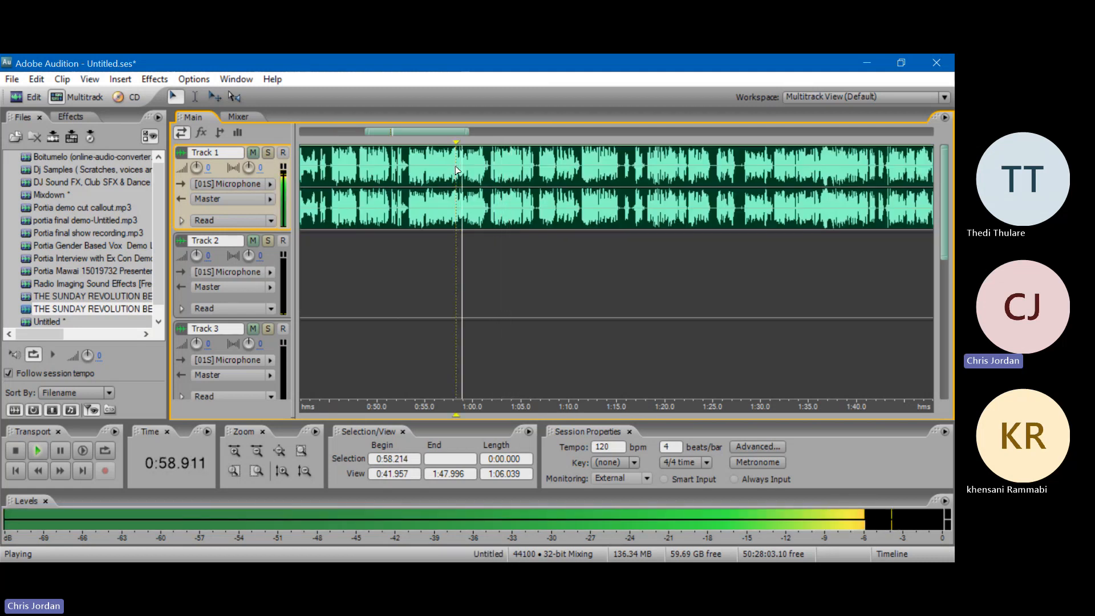
{"action": "left_click", "coordinate": [447, 165]}
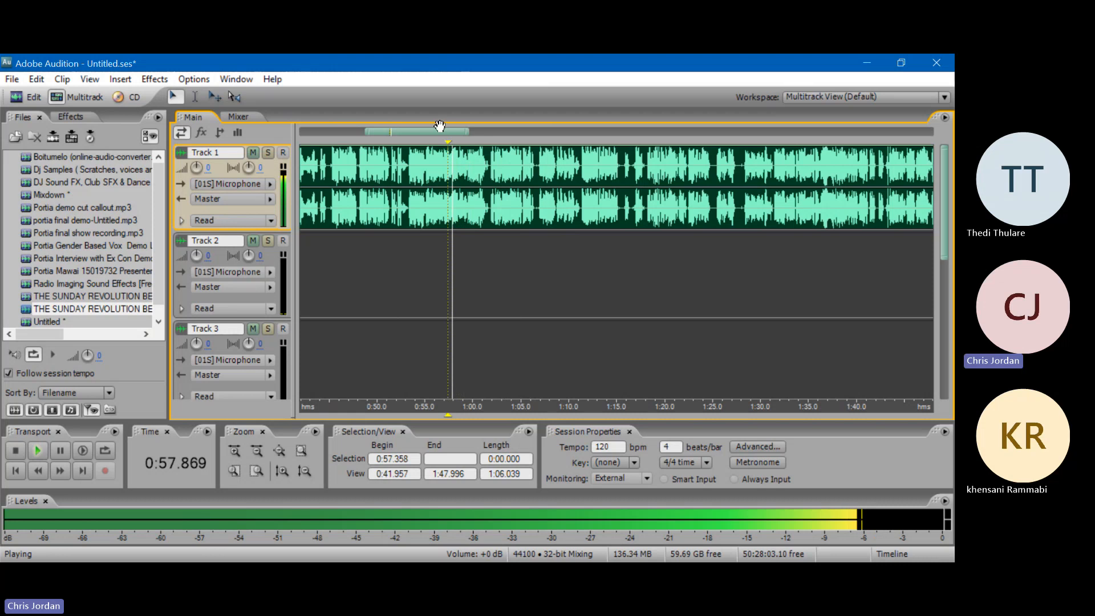
{"action": "scroll", "coordinate": [439, 122], "scroll_direction": "up", "scroll_amount": 4}
{"action": "key", "text": "space"}
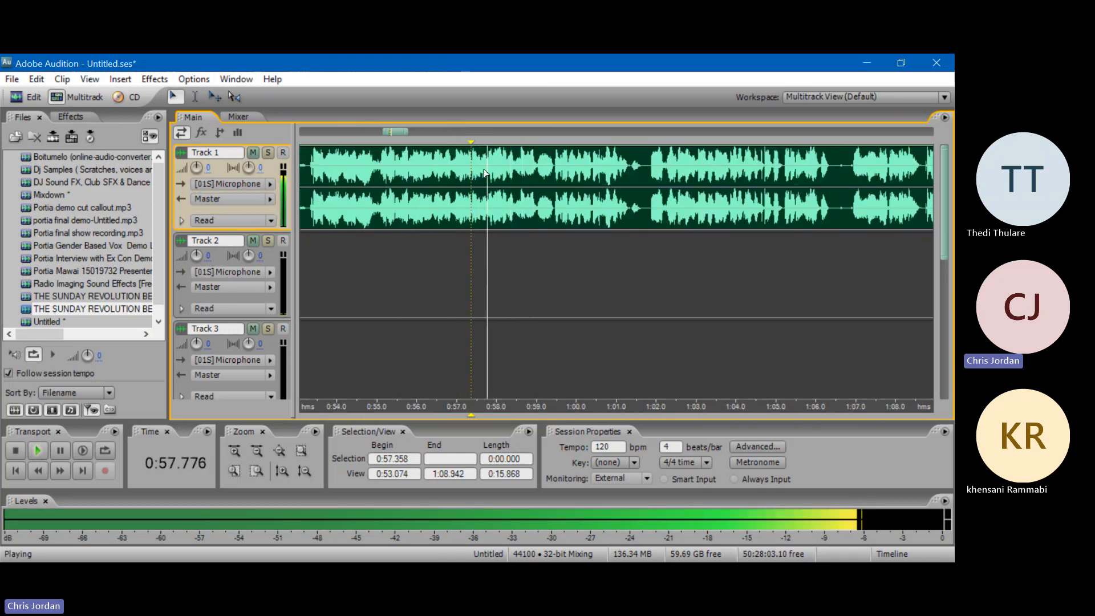
- Replay the Track 1 clip from 0:57.765 and split it at that point
{"action": "left_click", "coordinate": [487, 167]}
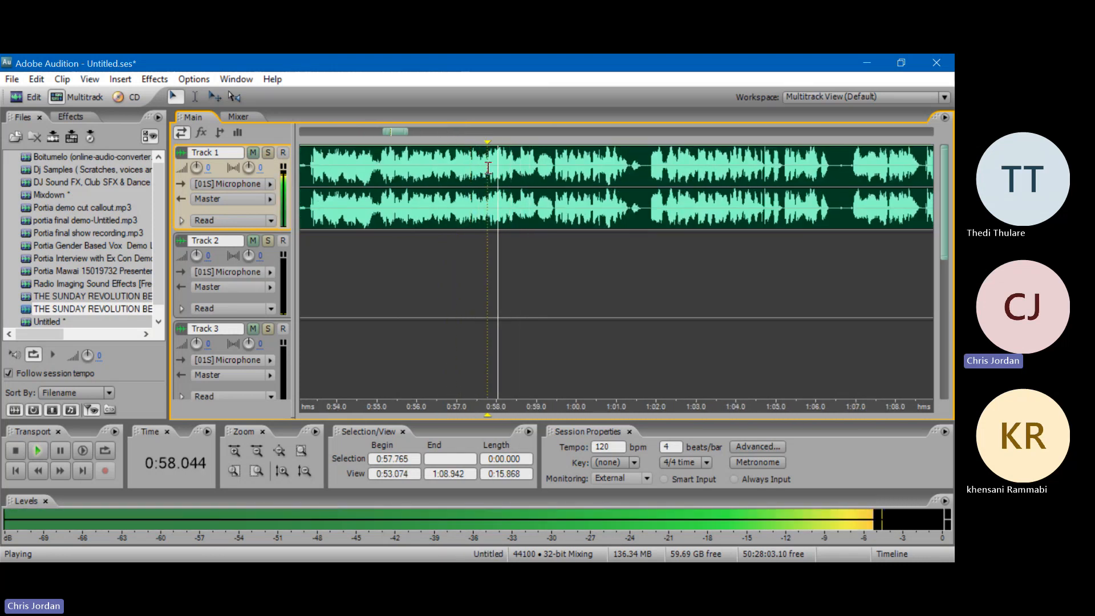
{"action": "scroll", "coordinate": [488, 149], "scroll_direction": "up", "scroll_amount": 2}
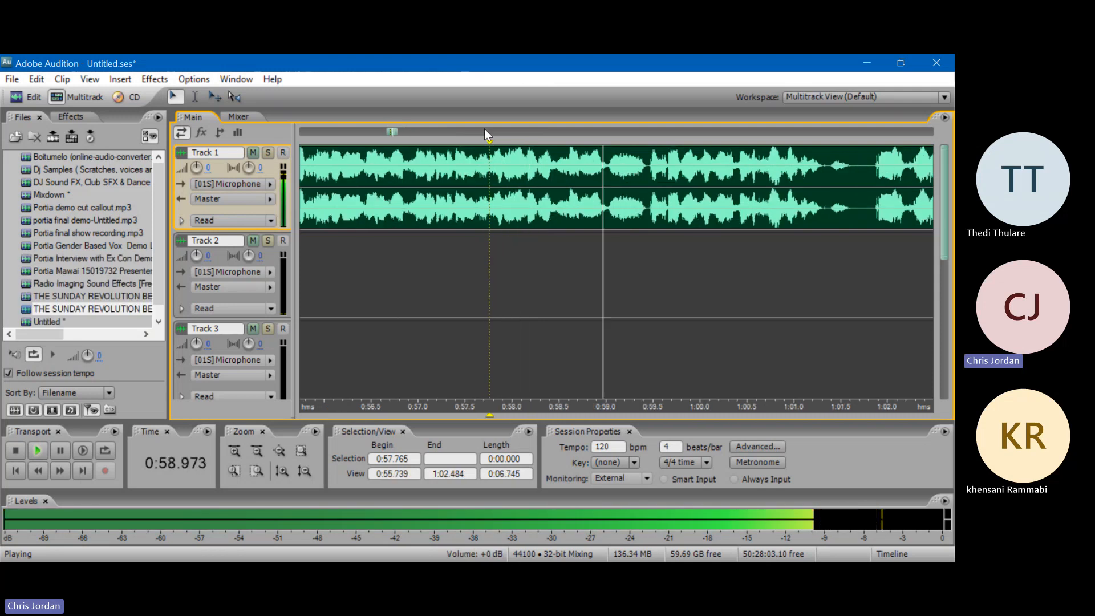
{"action": "key", "text": "space"}
{"action": "key", "text": "space"}
{"action": "key", "text": "space"}
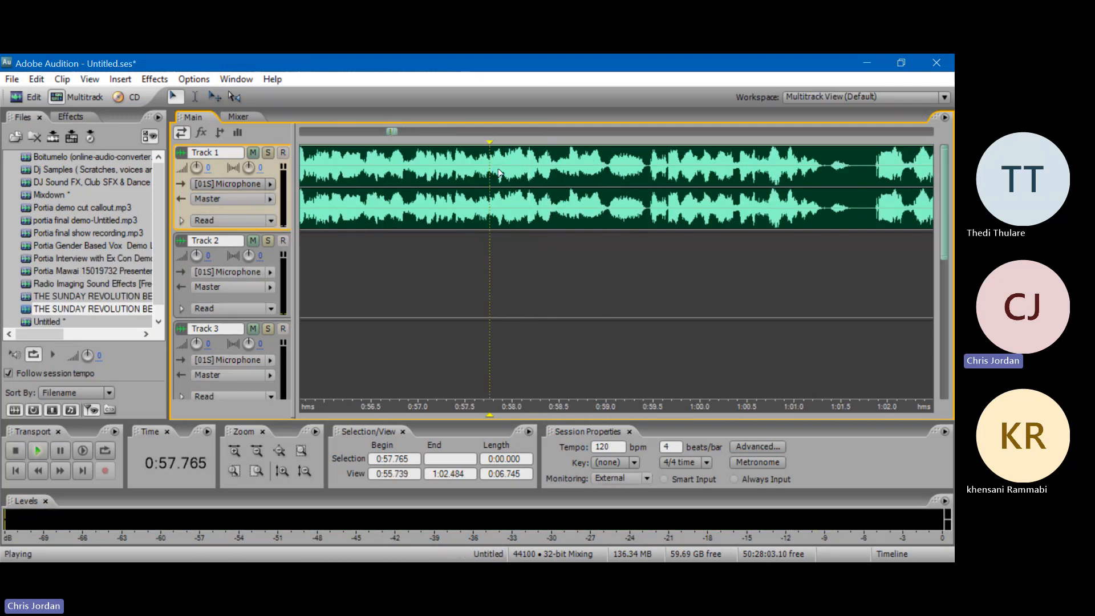
{"action": "key", "text": "space"}
{"action": "key", "text": "space"}
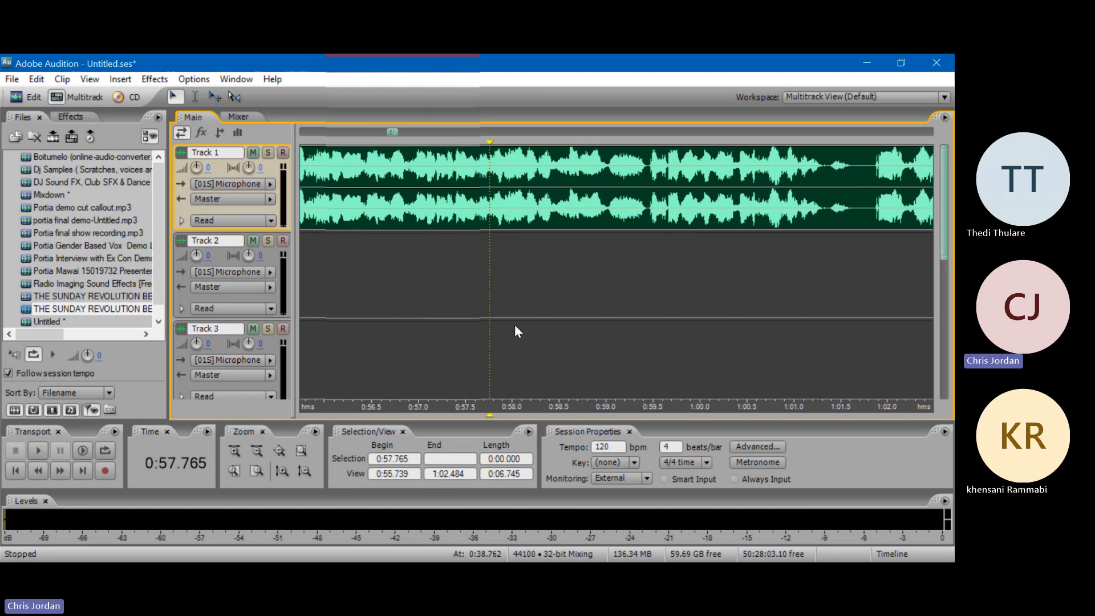
{"action": "key", "text": "ctrl+k"}
- Delete the Track 1 section between the splits at 0:38.762 and 0:57.765
{"action": "left_click", "coordinate": [469, 211]}
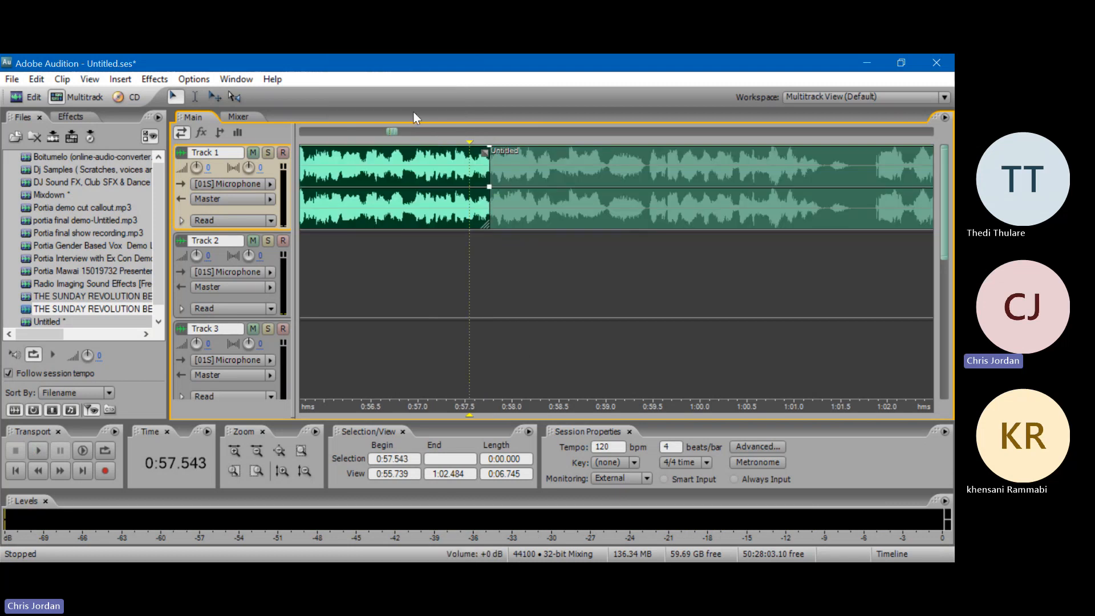
{"action": "scroll", "coordinate": [403, 132], "scroll_direction": "down", "scroll_amount": 5}
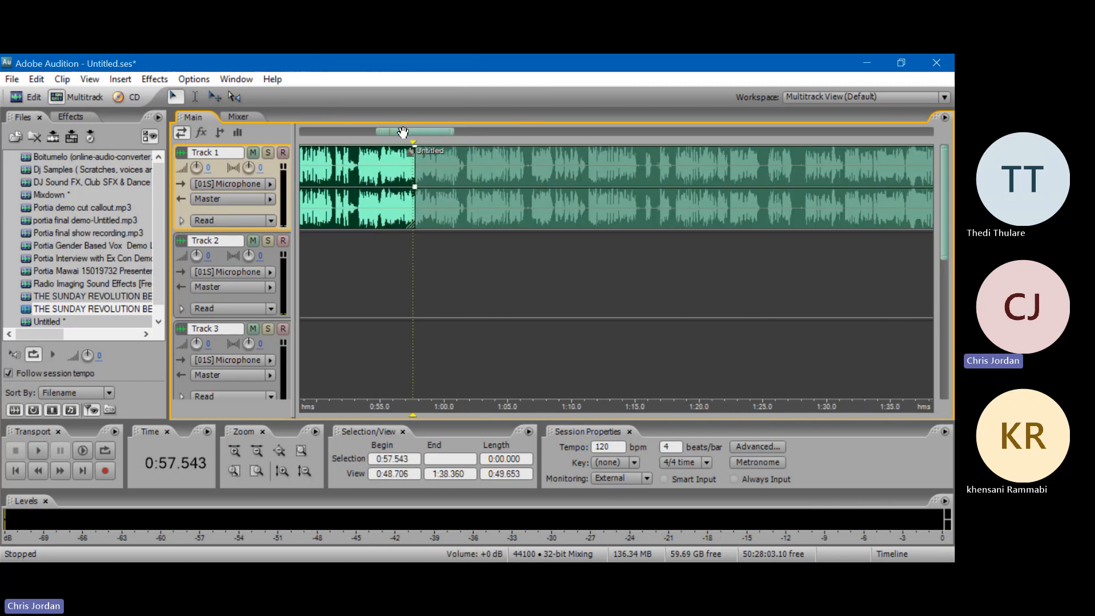
{"action": "key", "text": "Delete"}
{"action": "scroll", "coordinate": [403, 132], "scroll_direction": "down", "scroll_amount": 5}
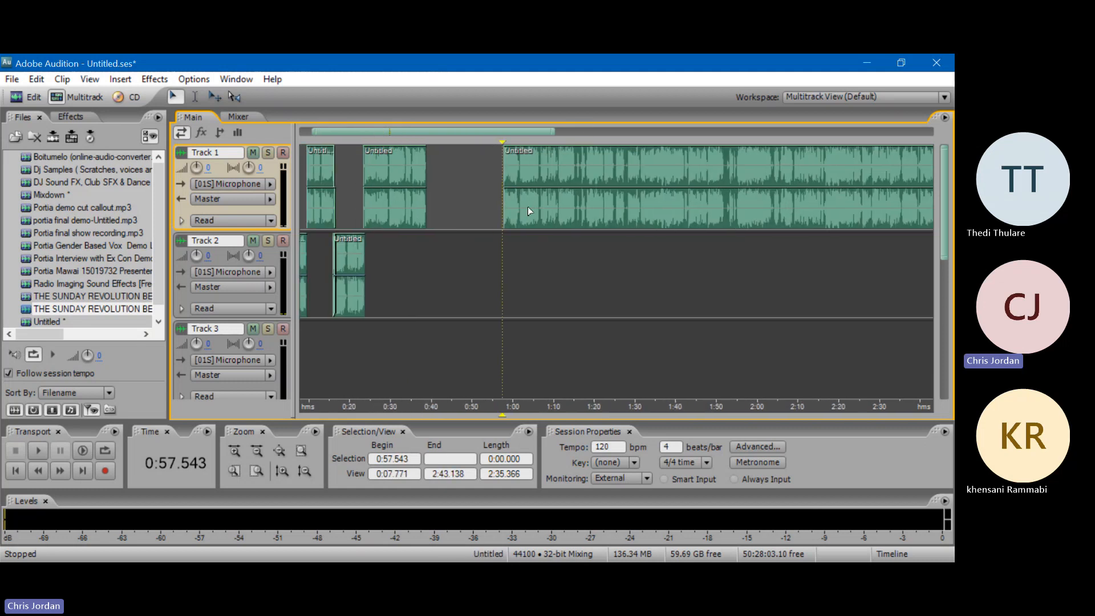
- Move the remaining clip to Track 2, starting where the last Track 1 clip ends, and play the join from 0:36.685
{"action": "left_click_drag", "start_coordinate": [528, 206], "coordinate": [451, 253]}
{"action": "left_click", "coordinate": [418, 217]}
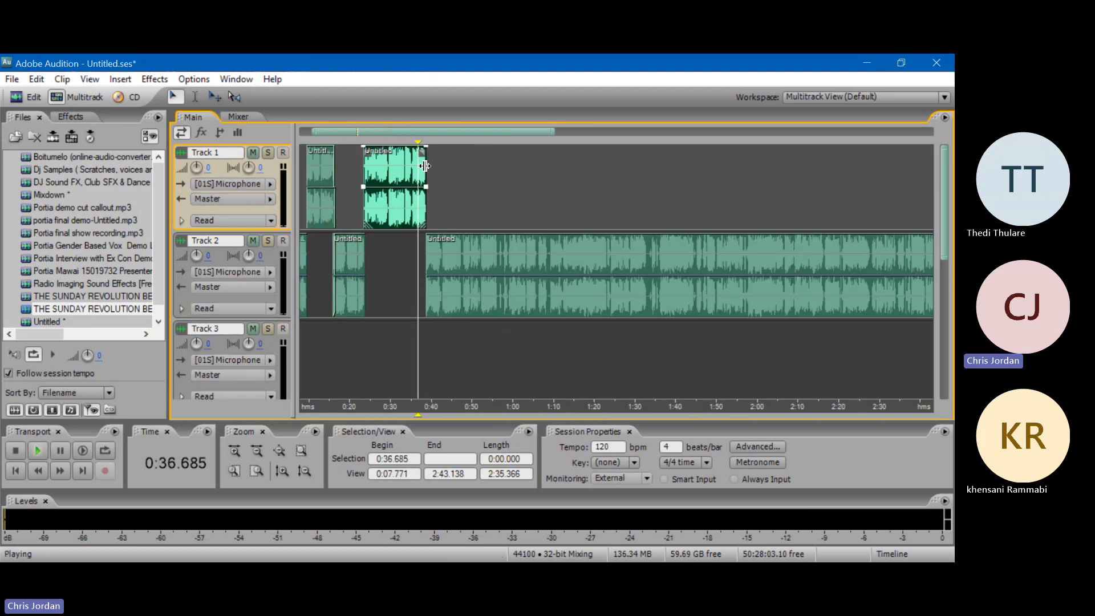
{"action": "key", "text": "space"}
{"action": "scroll", "coordinate": [424, 128], "scroll_direction": "up", "scroll_amount": 5}
{"action": "scroll", "coordinate": [424, 126], "scroll_direction": "up", "scroll_amount": 4}
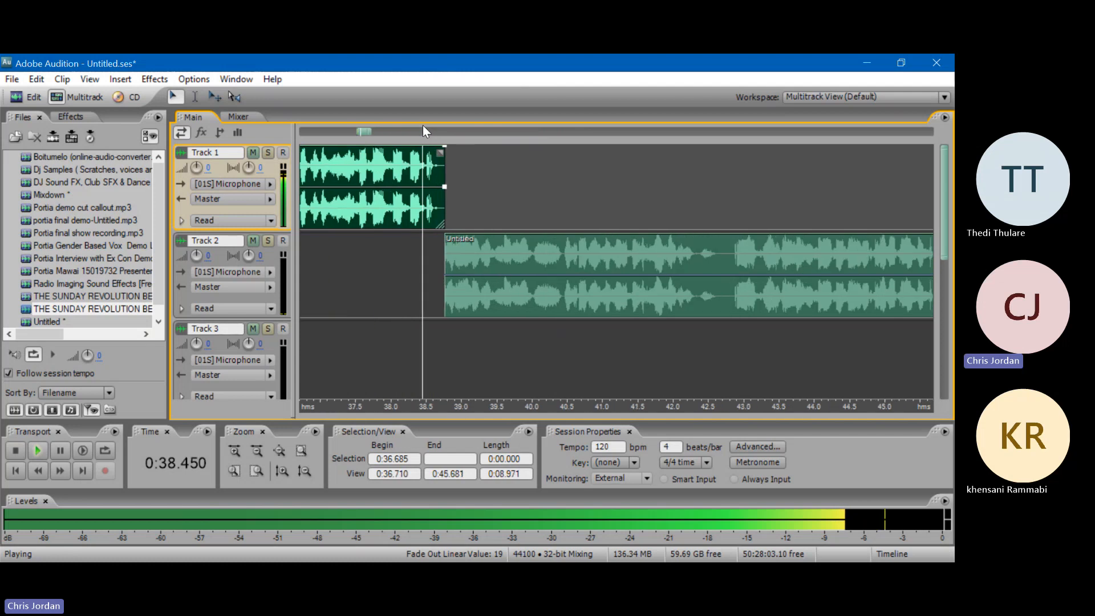
{"action": "key", "text": "space"}
- Shift the long Track 2 clip to start at about 0:39.1 with a short fade-in, and play the join from 0:37.830
{"action": "mouse_move", "coordinate": [452, 242]}
{"action": "left_mouse_down"}
{"action": "mouse_move", "coordinate": [474, 241]}
{"action": "mouse_move", "coordinate": [468, 255]}
{"action": "left_mouse_up"}
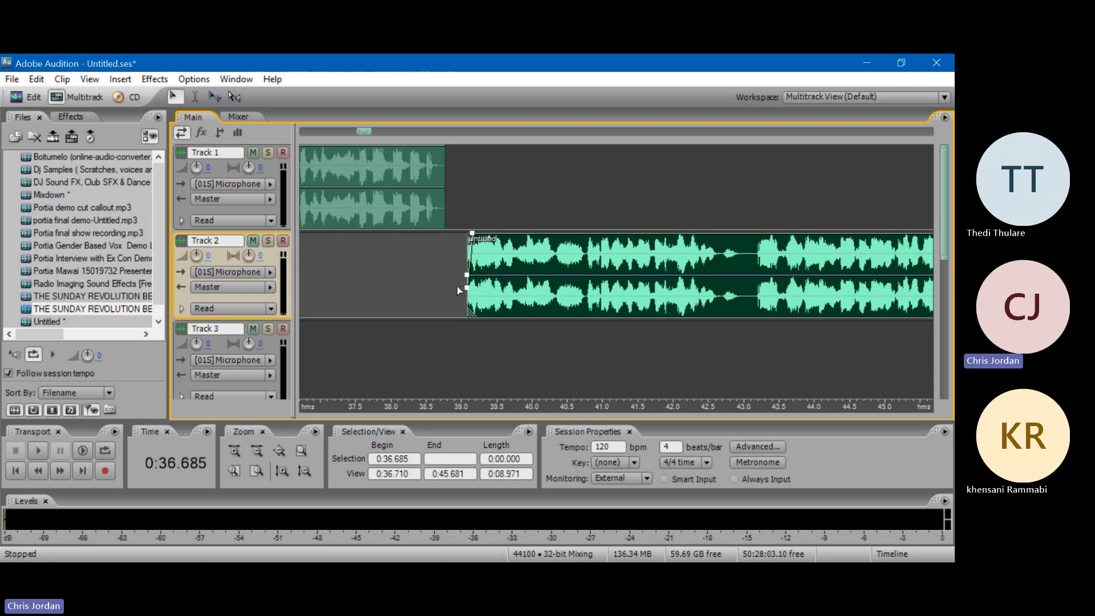
{"action": "left_click", "coordinate": [378, 289]}
{"action": "key", "text": "space"}
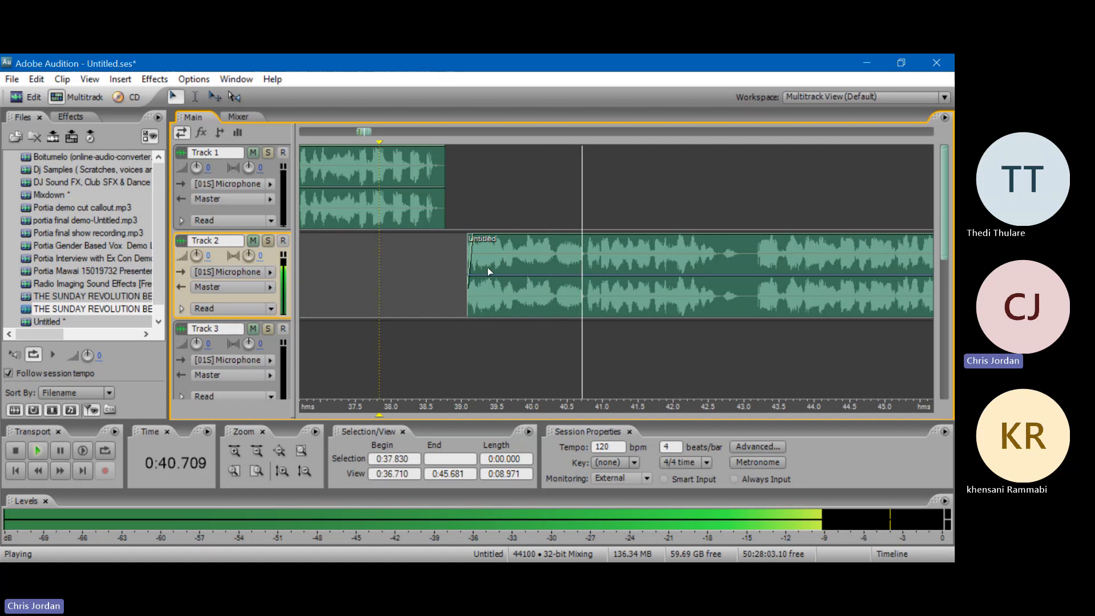
{"action": "key", "text": "space"}
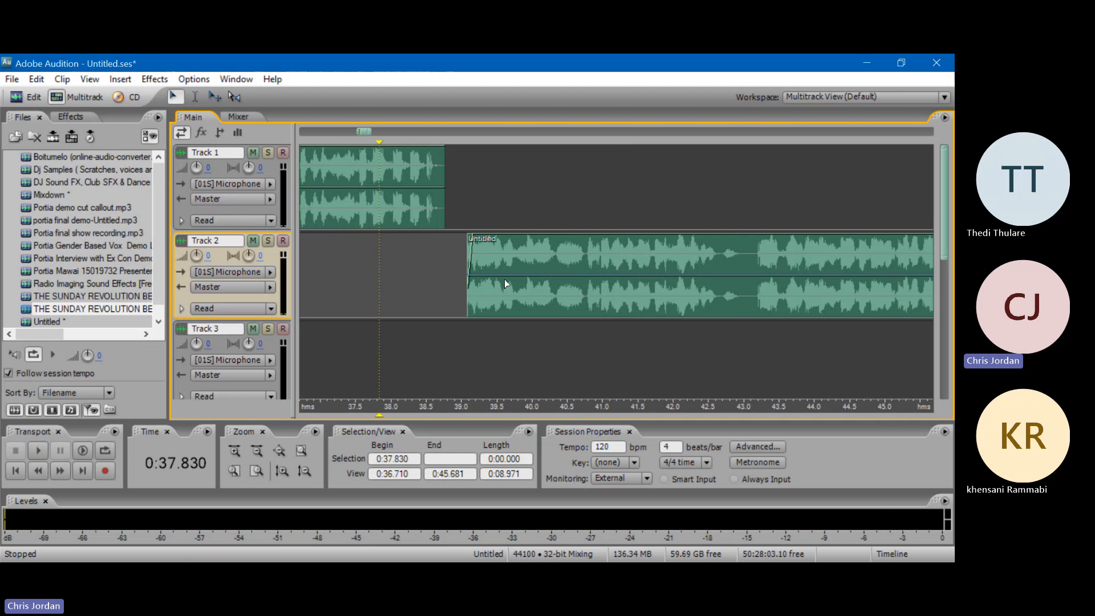
{"action": "left_click_drag", "start_coordinate": [515, 277], "coordinate": [838, 302]}
{"action": "key", "text": "ctrl+z"}
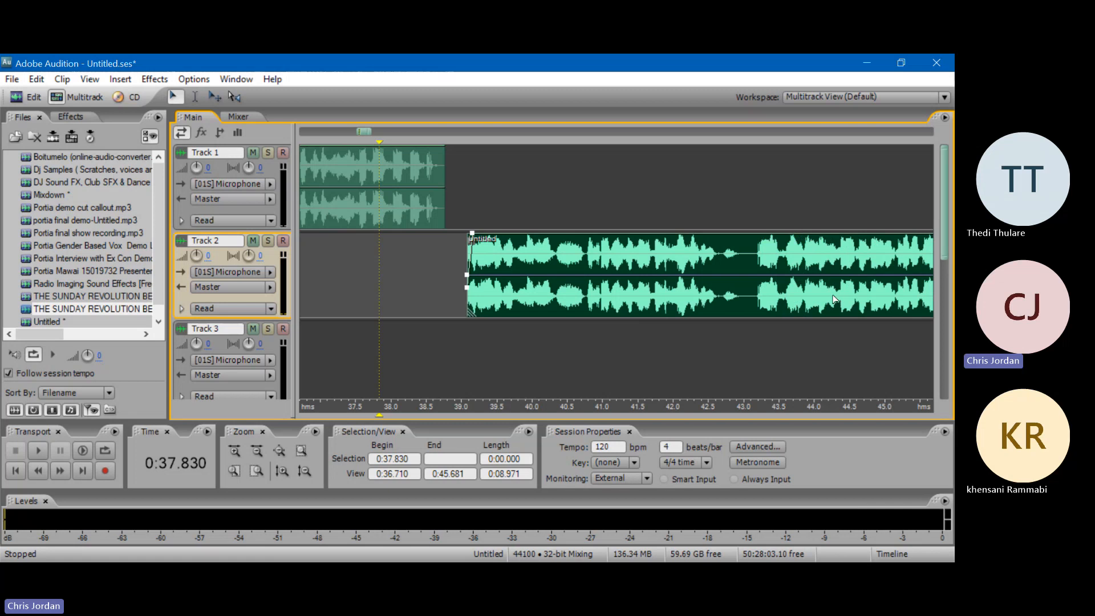
{"action": "scroll", "coordinate": [574, 127], "scroll_direction": "down", "scroll_amount": 8}
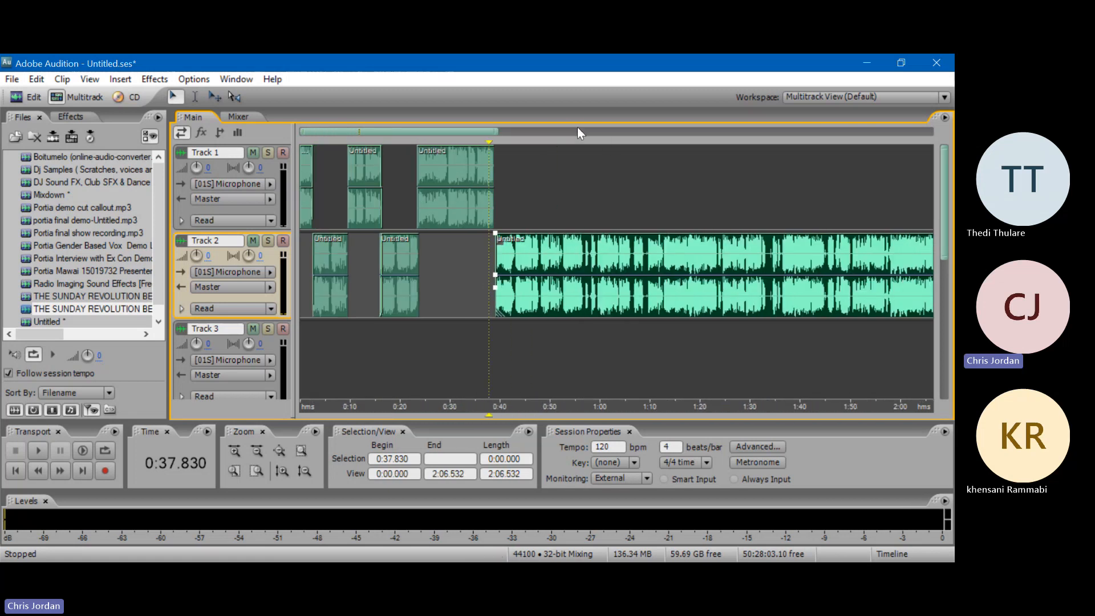
{"action": "scroll", "coordinate": [577, 128], "scroll_direction": "down", "scroll_amount": 4}
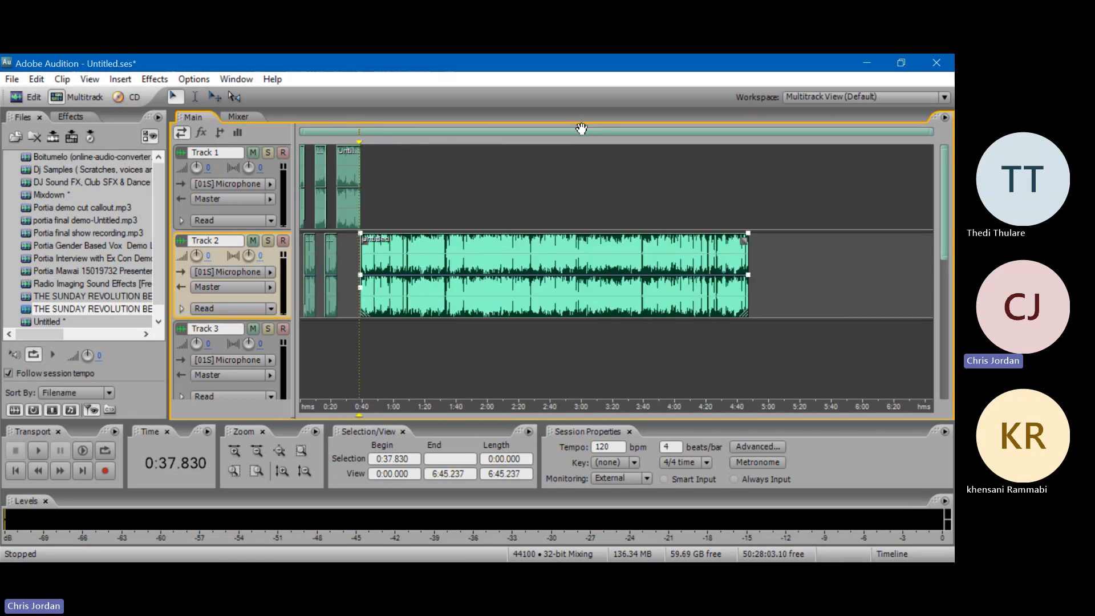
{"action": "scroll", "coordinate": [531, 137], "scroll_direction": "up", "scroll_amount": 2}
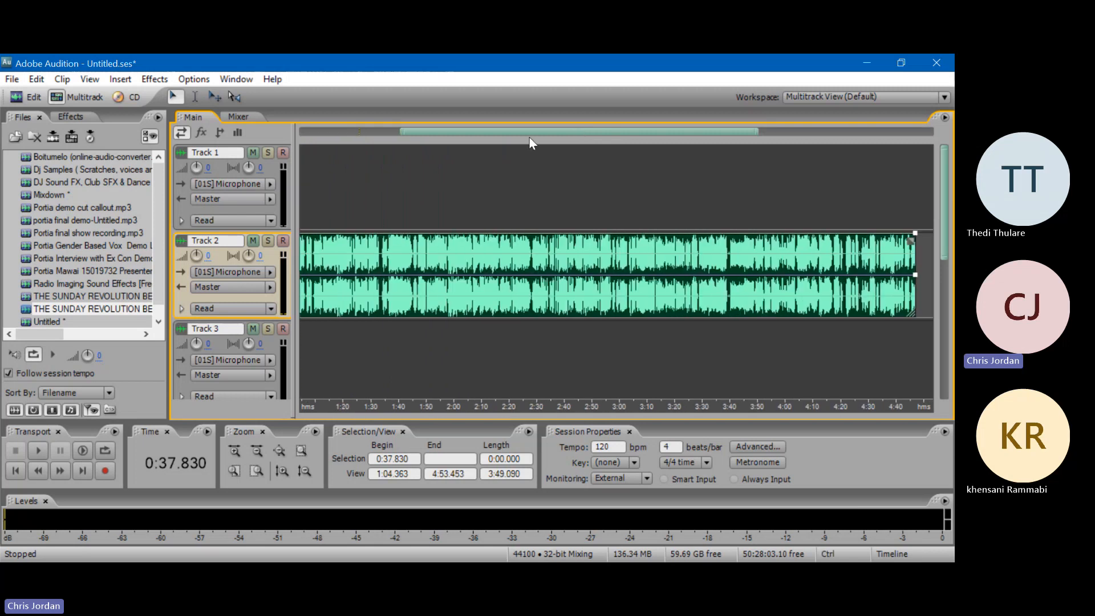
{"action": "left_click", "coordinate": [36, 79]}
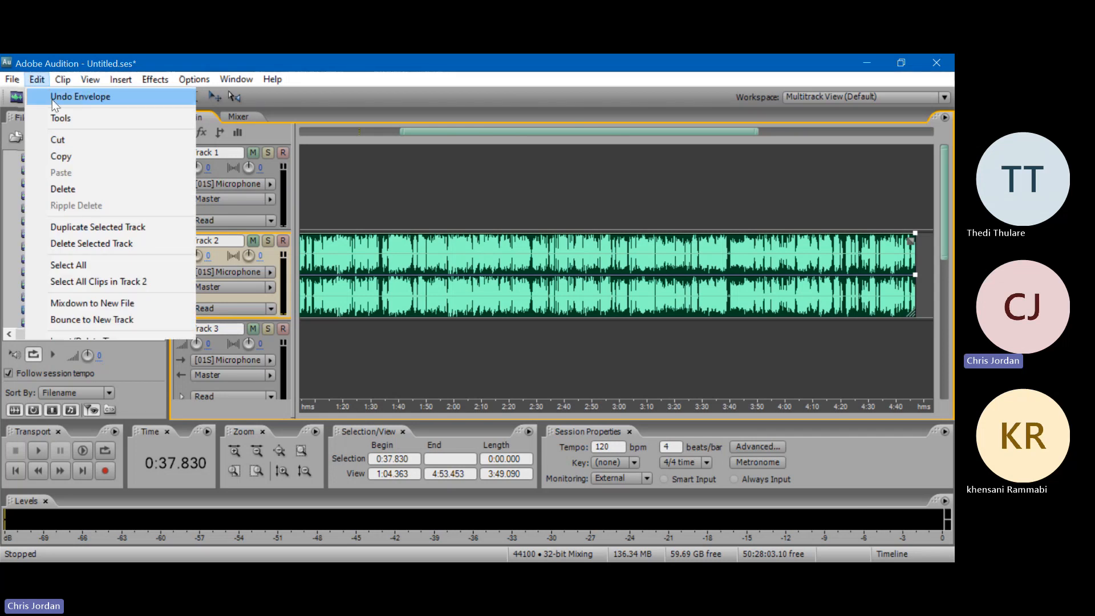
{"action": "left_click", "coordinate": [433, 235]}
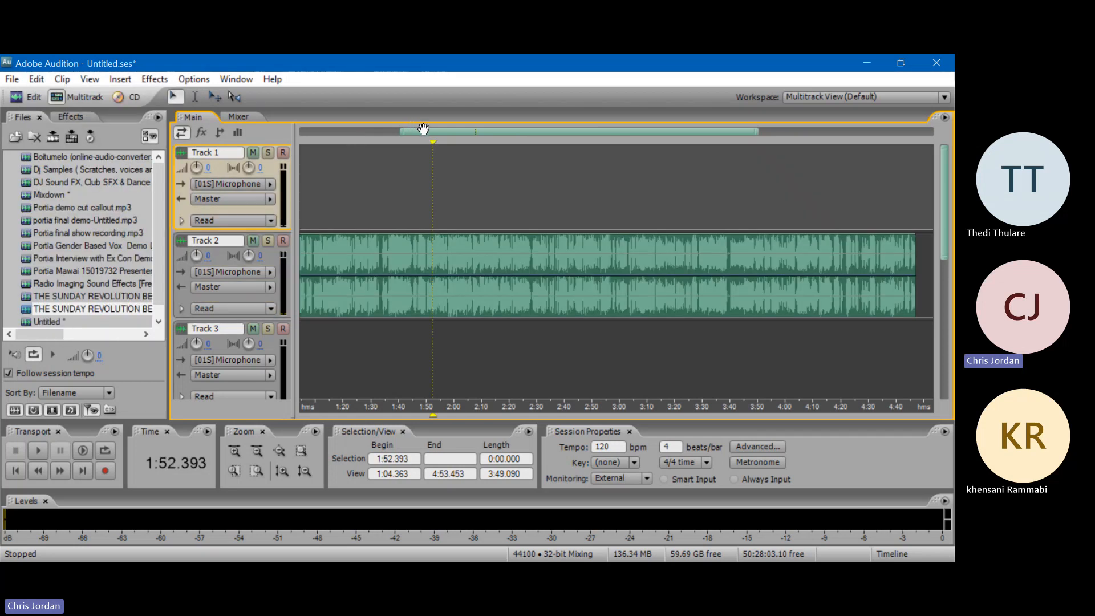
{"action": "left_click_drag", "start_coordinate": [423, 129], "coordinate": [339, 131]}
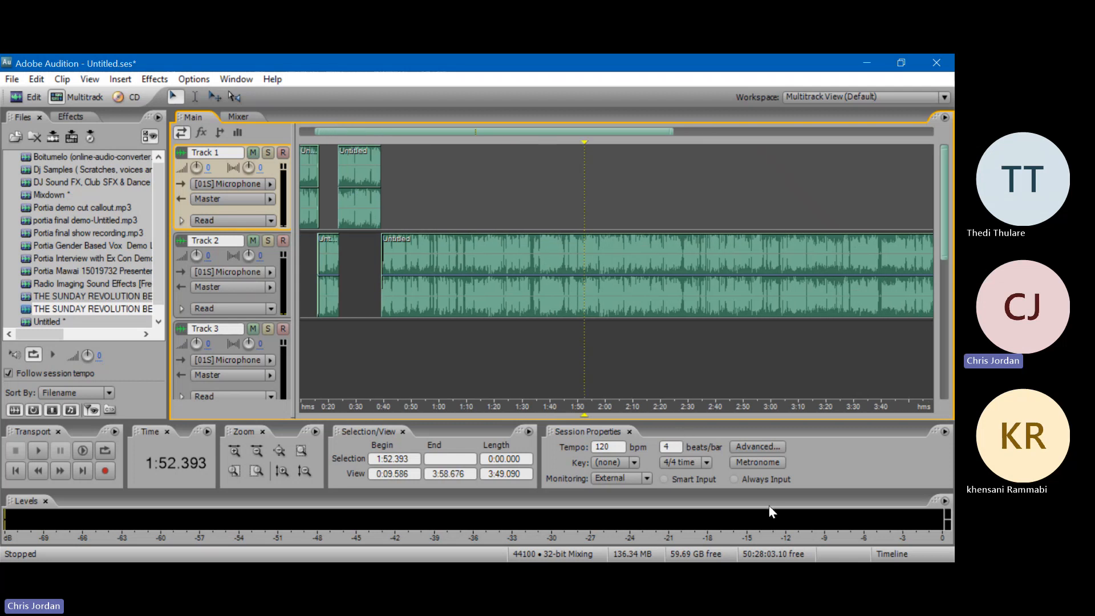
{"action": "left_click", "coordinate": [837, 472]}
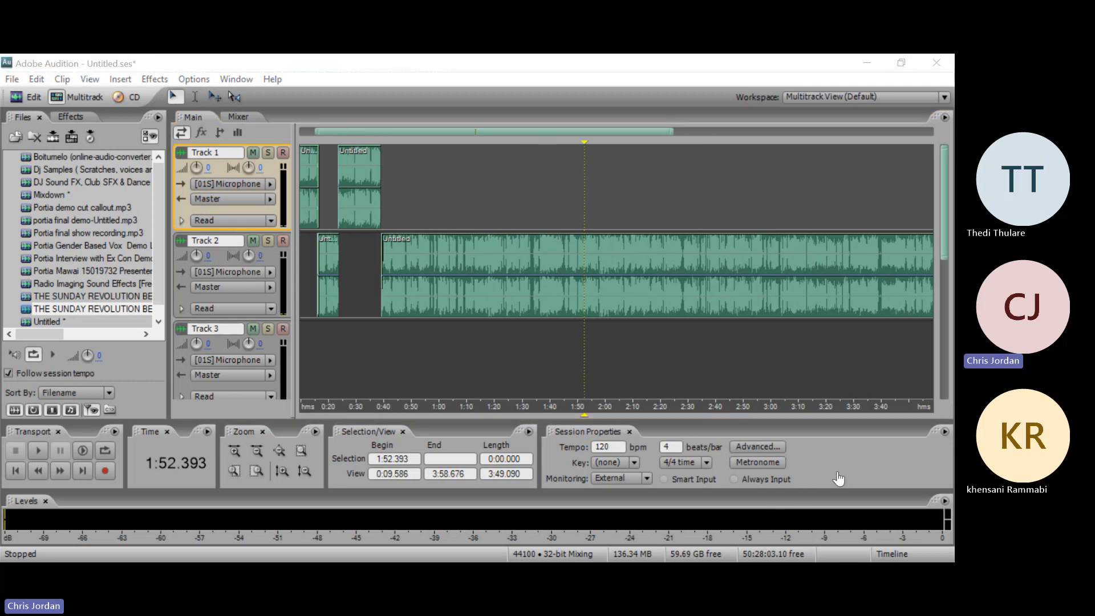
- Play the join between the last Track 1 clip and the long Track 2 clip from 0:38.762 and 0:37.315
{"action": "left_click", "coordinate": [381, 242]}
{"action": "left_click", "coordinate": [379, 196]}
{"action": "key", "text": "space"}
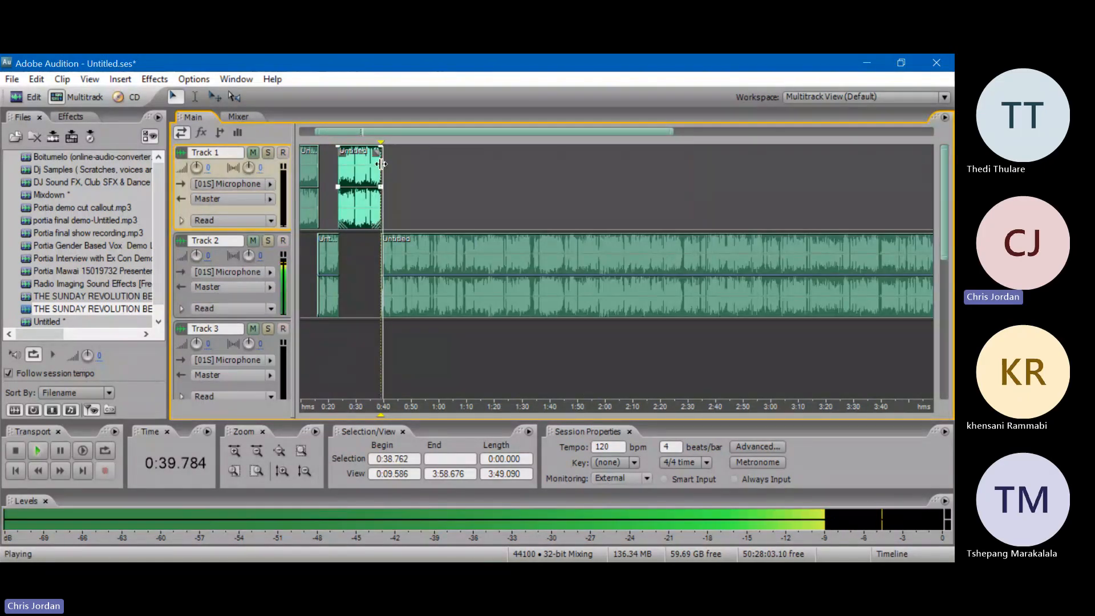
{"action": "scroll", "coordinate": [370, 131], "scroll_direction": "up", "scroll_amount": 3}
{"action": "scroll", "coordinate": [371, 131], "scroll_direction": "up", "scroll_amount": 3}
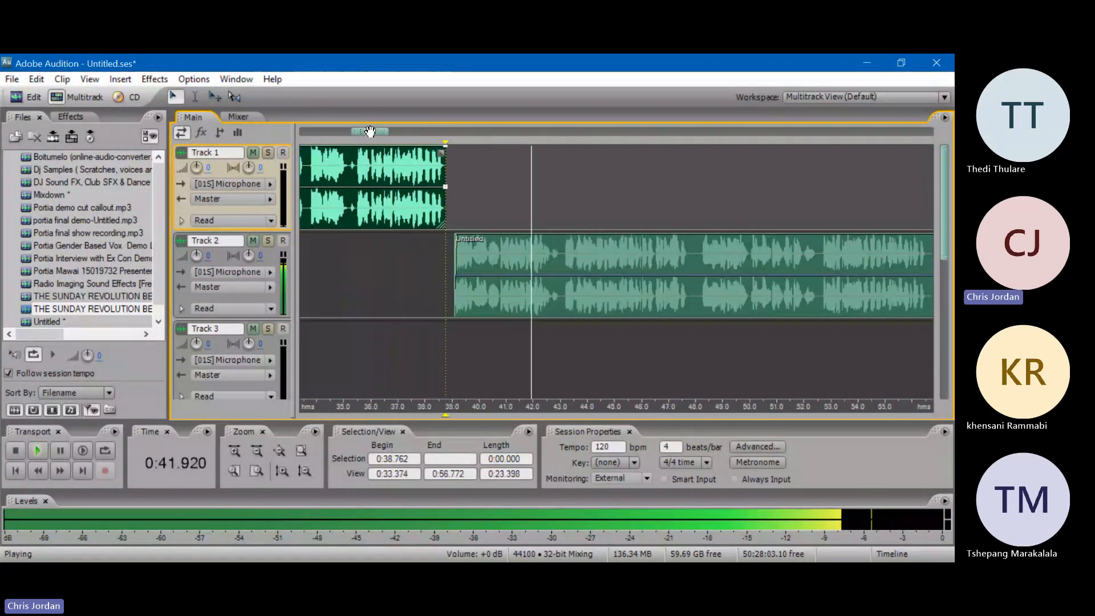
{"action": "left_click", "coordinate": [406, 219]}
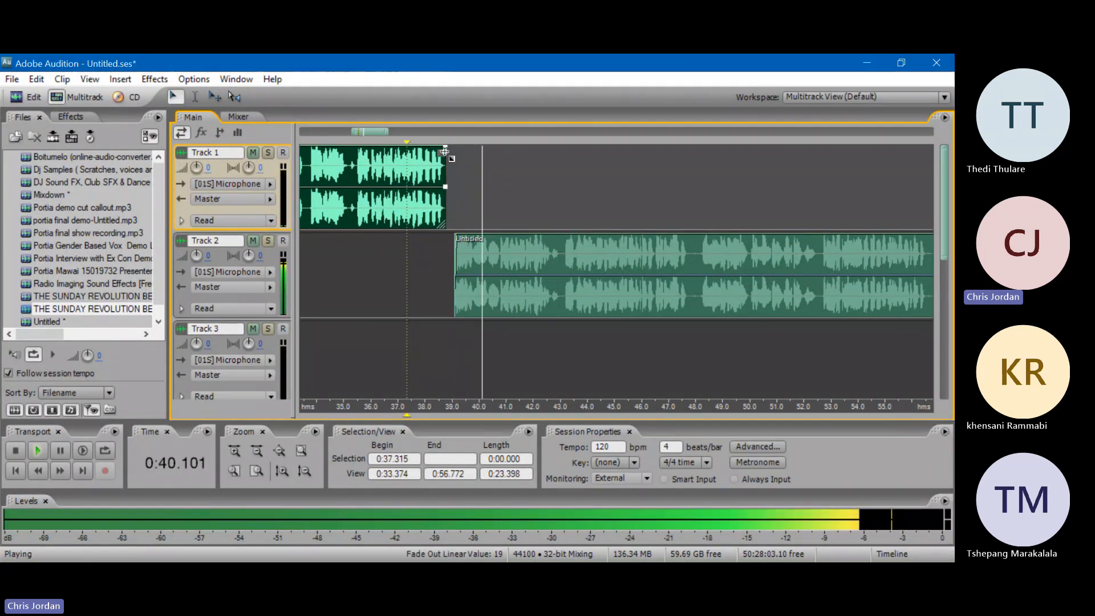
- Move the long Track 2 clip earlier so it starts where the last Track 1 clip ends, checking the join from 0:38.000
{"action": "scroll", "coordinate": [444, 142], "scroll_direction": "up", "scroll_amount": 3}
{"action": "key", "text": "space"}
{"action": "left_click_drag", "start_coordinate": [529, 291], "coordinate": [484, 280]}
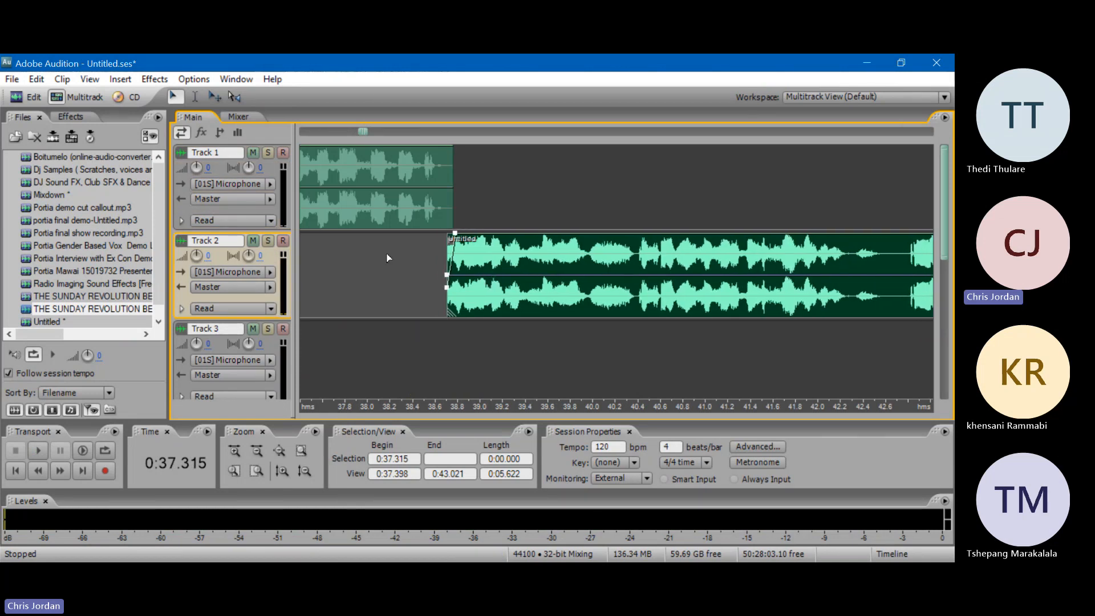
{"action": "left_click", "coordinate": [367, 249]}
{"action": "key", "text": "space"}
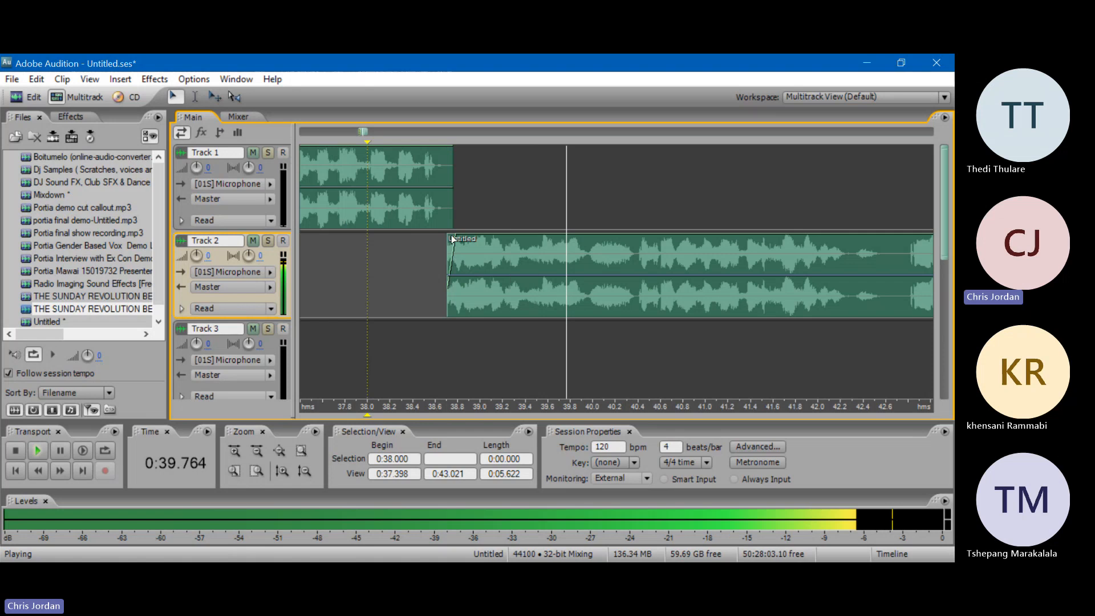
{"action": "left_click_drag", "start_coordinate": [454, 238], "coordinate": [459, 238]}
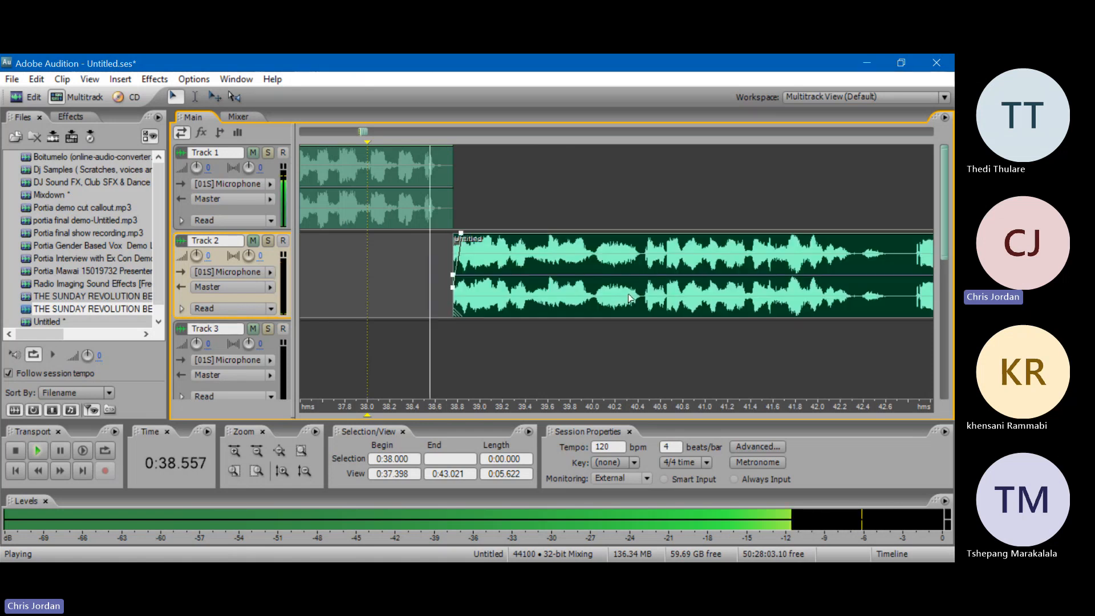
{"action": "key", "text": "space"}
- Fade out the end of the last Track 1 clip from about 0:38.4 and play the join from 0:37.511
{"action": "left_click", "coordinate": [427, 181]}
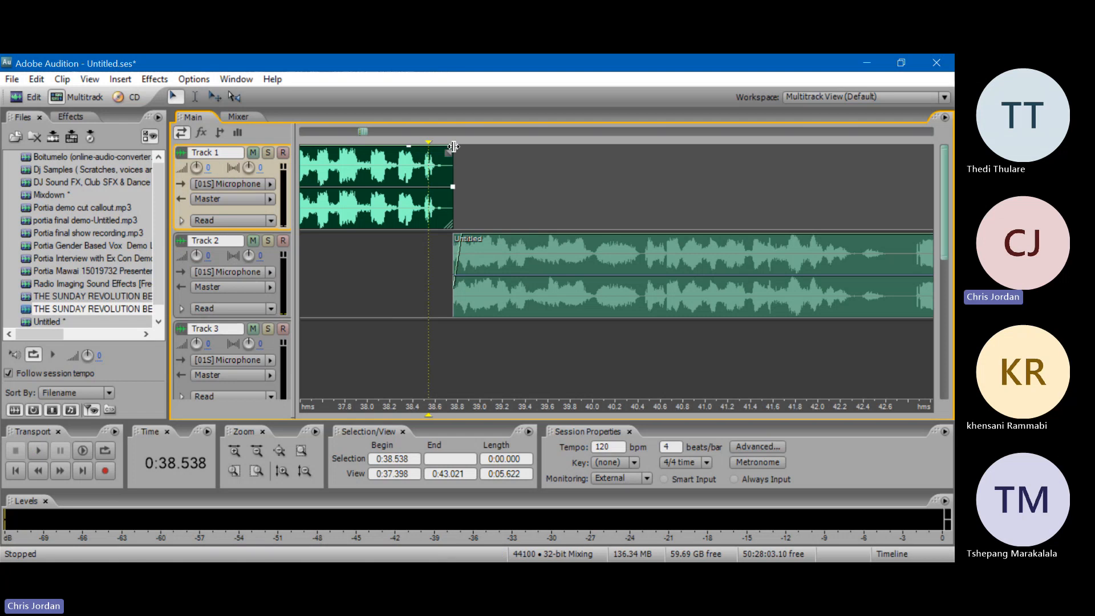
{"action": "left_click_drag", "start_coordinate": [452, 147], "coordinate": [465, 255]}
{"action": "left_click", "coordinate": [312, 277]}
{"action": "key", "text": "space"}
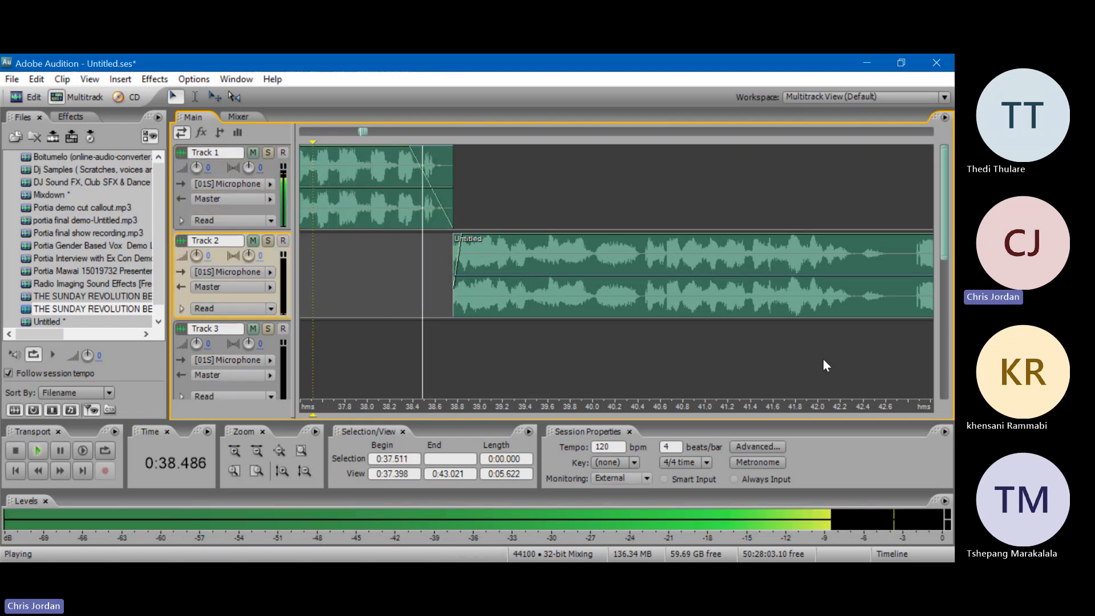
- Nudge the long Track 2 clip later to start at about 0:38.84, leaving a small gap, and replay the join
{"action": "key", "text": "space"}
{"action": "left_click_drag", "start_coordinate": [573, 286], "coordinate": [588, 285]}
{"action": "key", "text": "space"}
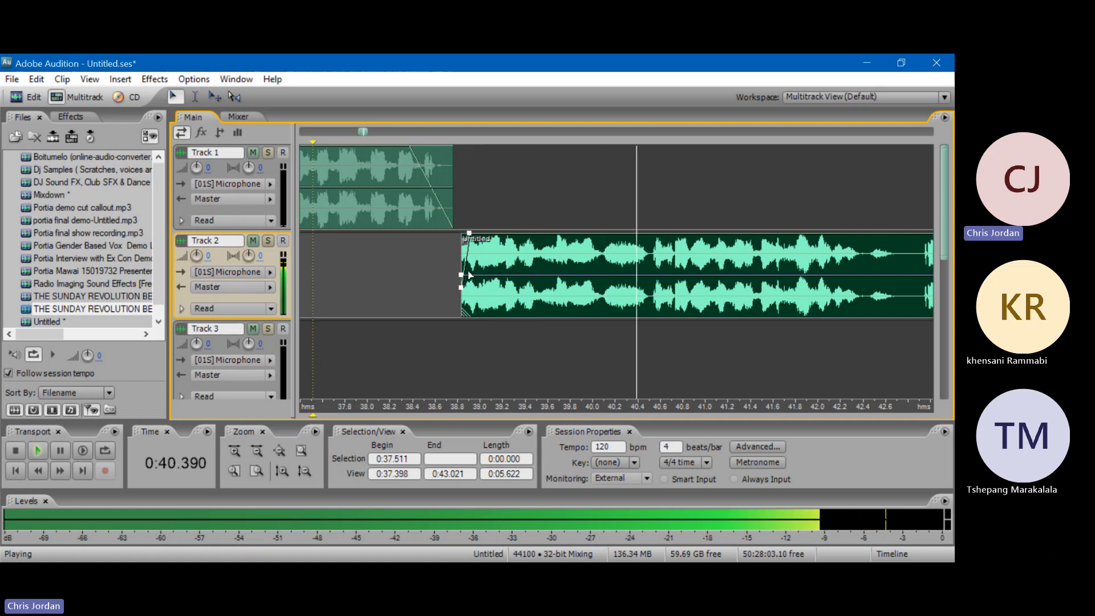
- Restore earlier audio at the start of the long Track 2 clip, set it to begin at about 0:39.14, and play from there
{"action": "key", "text": "space"}
{"action": "left_click_drag", "start_coordinate": [459, 271], "coordinate": [398, 227]}
{"action": "left_click_drag", "start_coordinate": [466, 266], "coordinate": [601, 259]}
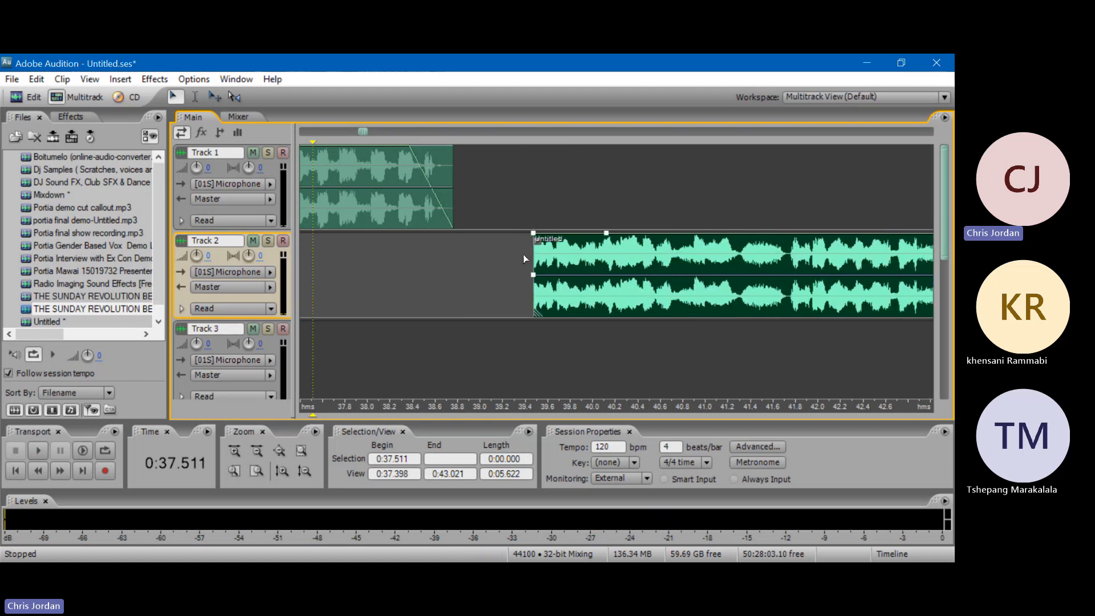
{"action": "left_click_drag", "start_coordinate": [533, 258], "coordinate": [495, 257]}
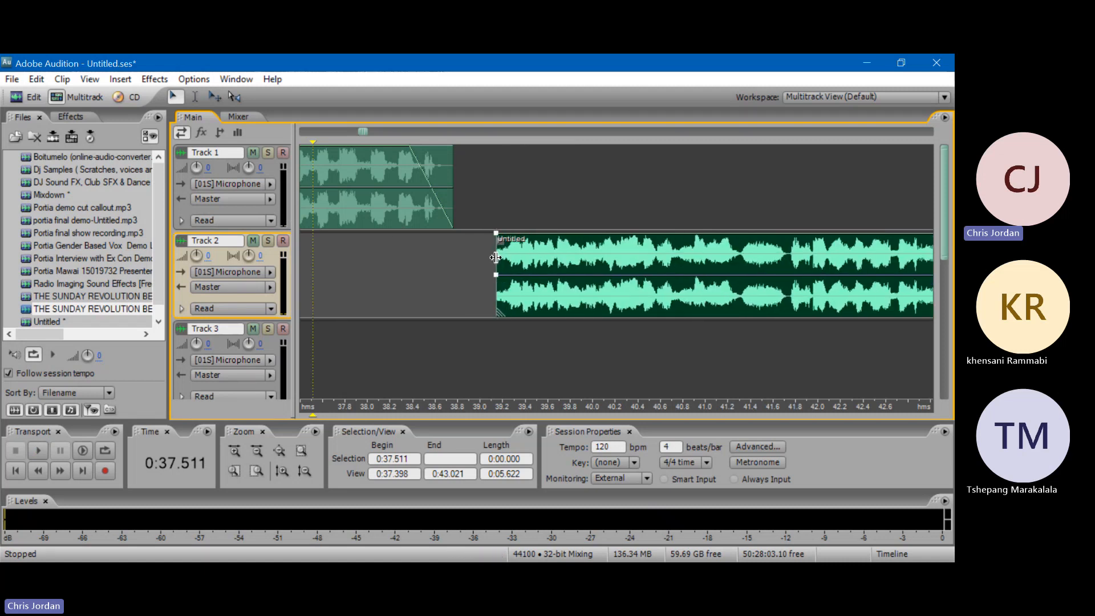
{"action": "left_click", "coordinate": [497, 201]}
{"action": "key", "text": "space"}
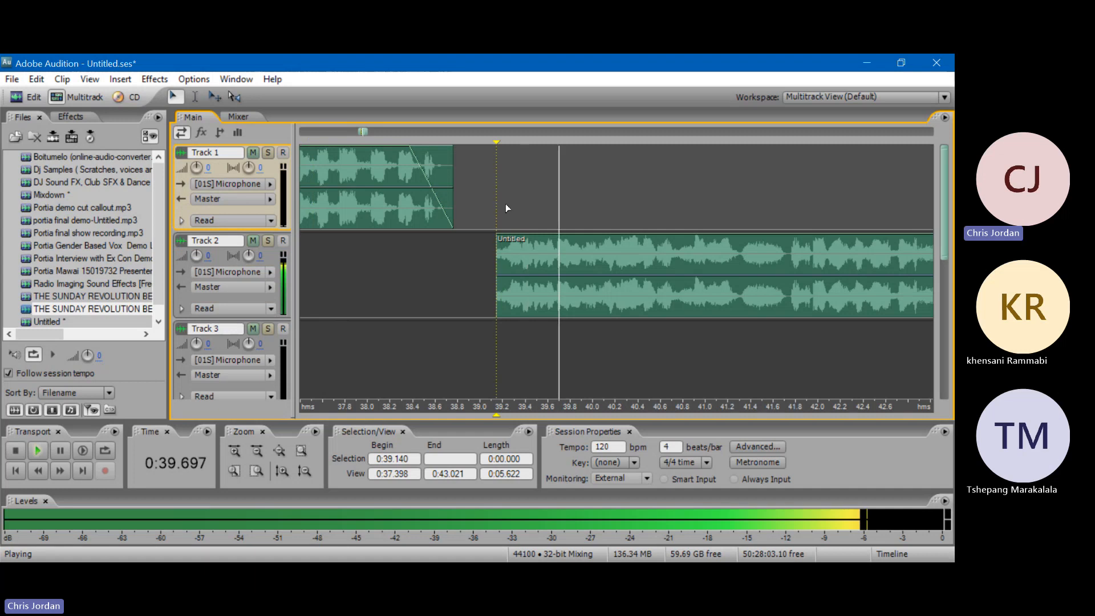
{"action": "key", "text": "space"}
{"action": "key", "text": "space"}
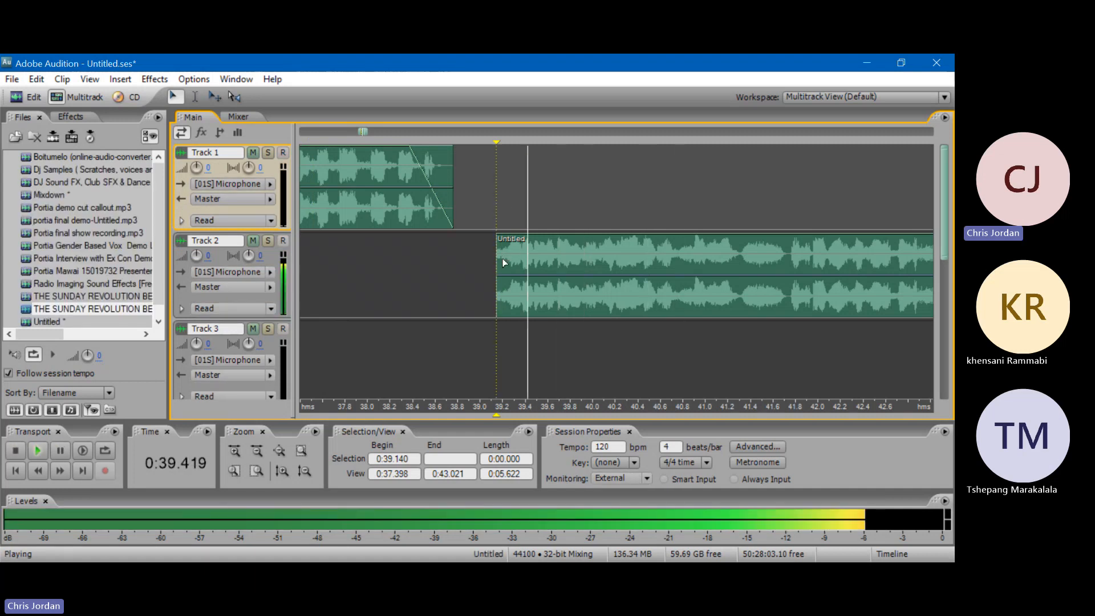
{"action": "key", "text": "space"}
- Extend the start of the long Track 2 clip back to about 0:38.71 and play the join from 0:37.650
{"action": "mouse_move", "coordinate": [513, 267]}
{"action": "left_mouse_down"}
{"action": "mouse_move", "coordinate": [377, 278]}
{"action": "mouse_move", "coordinate": [507, 272]}
{"action": "left_mouse_up"}
{"action": "left_click", "coordinate": [412, 257]}
{"action": "key", "text": "space"}
{"action": "key", "text": "space"}
{"action": "left_click", "coordinate": [328, 259]}
{"action": "key", "text": "space"}
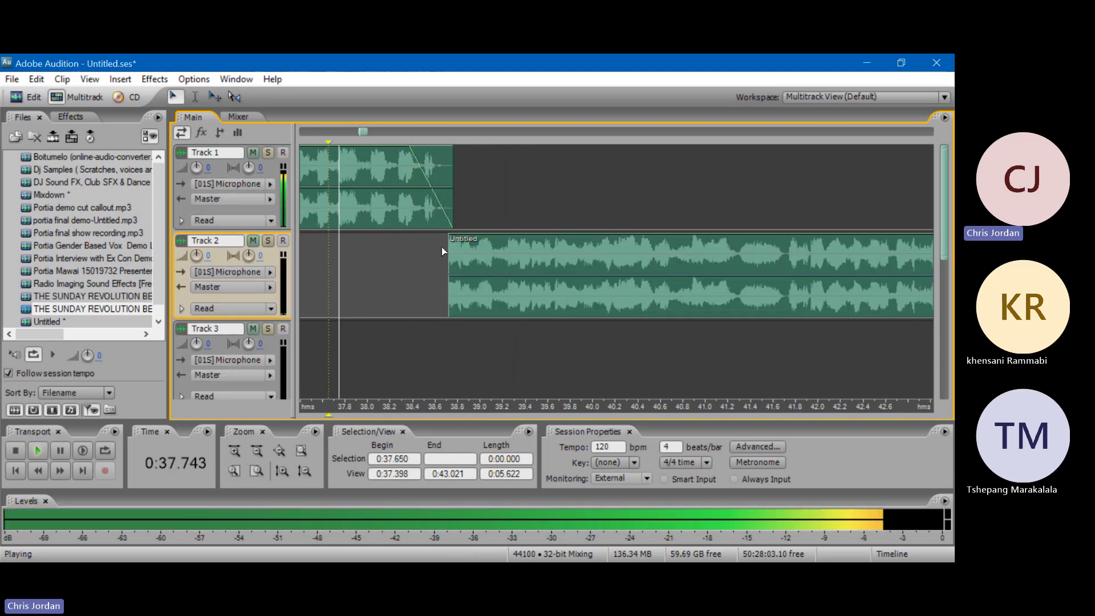
{"action": "key", "text": "space"}
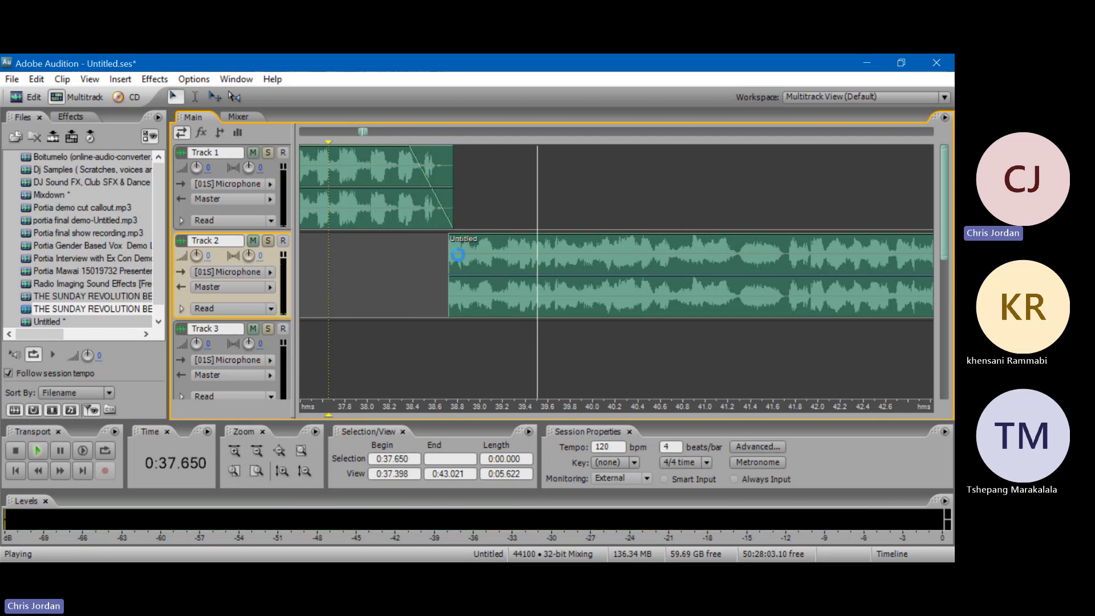
- Move the long Track 2 clip to start at 0:38.762, where the Track 1 clip ends, and play the join from 0:37.915
{"action": "left_click", "coordinate": [457, 261]}
{"action": "left_click_drag", "start_coordinate": [449, 258], "coordinate": [477, 267]}
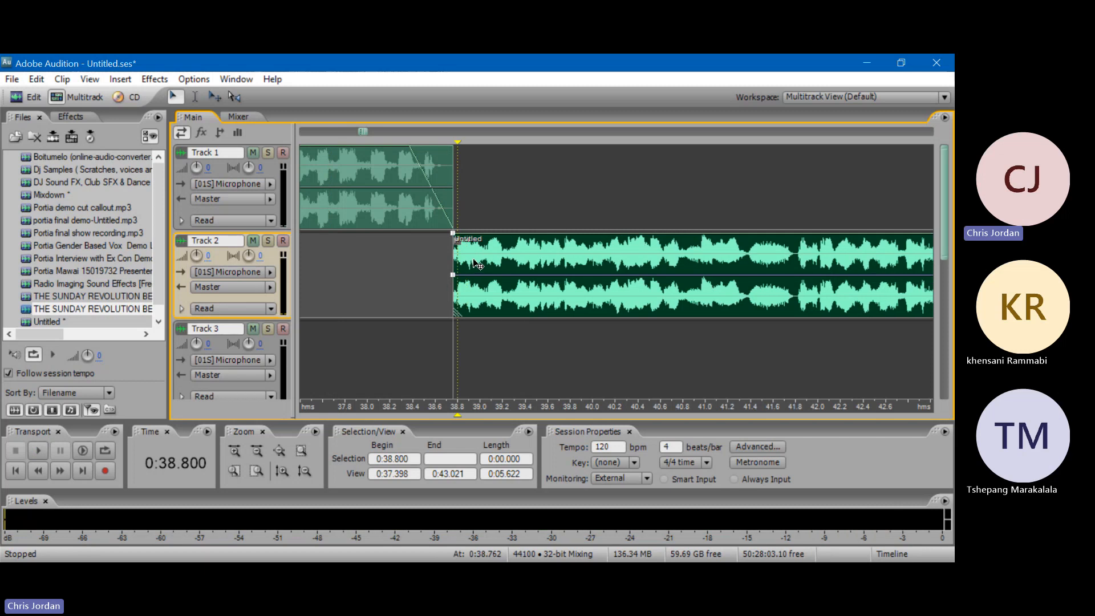
{"action": "left_click", "coordinate": [357, 251]}
{"action": "key", "text": "space"}
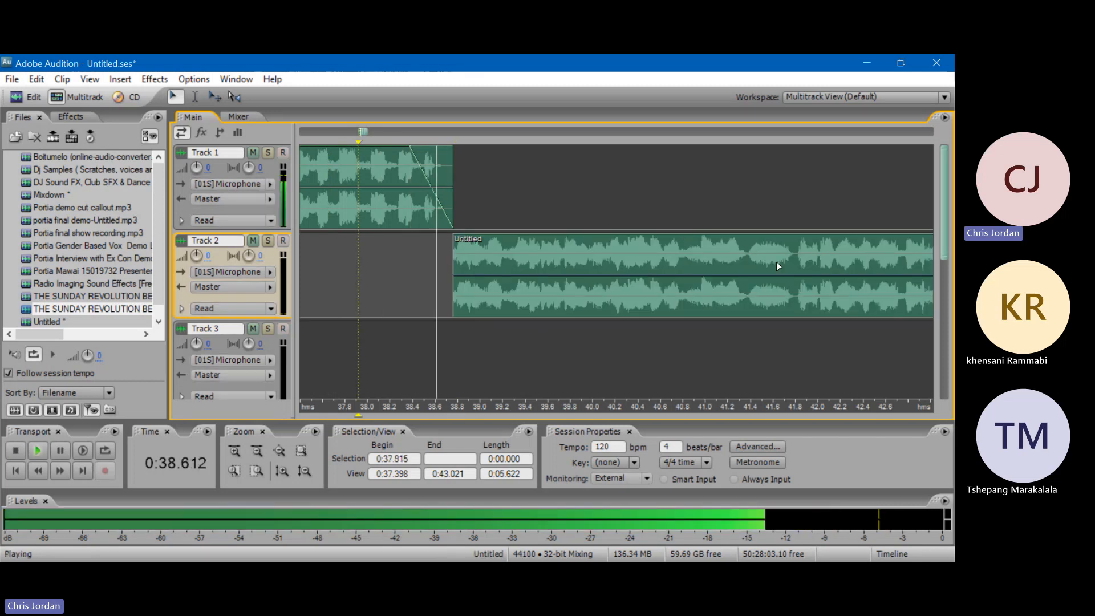
{"action": "key", "text": "space"}
- Remove the fade-out from the end of the last Track 1 clip and play the join from 0:38.000
{"action": "left_click", "coordinate": [430, 218]}
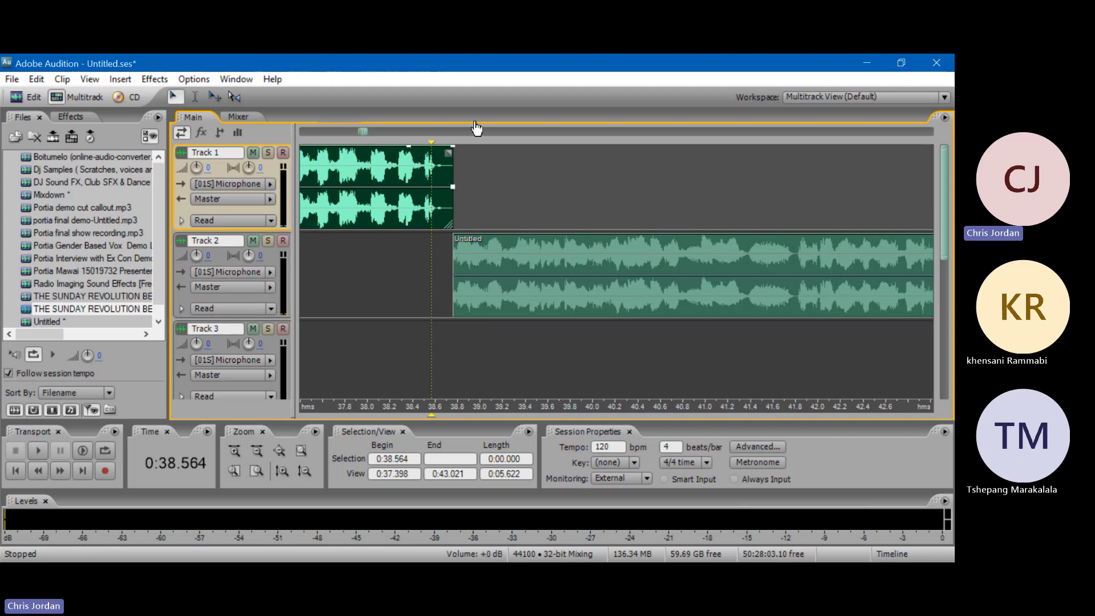
{"action": "left_click", "coordinate": [369, 274]}
{"action": "key", "text": "space"}
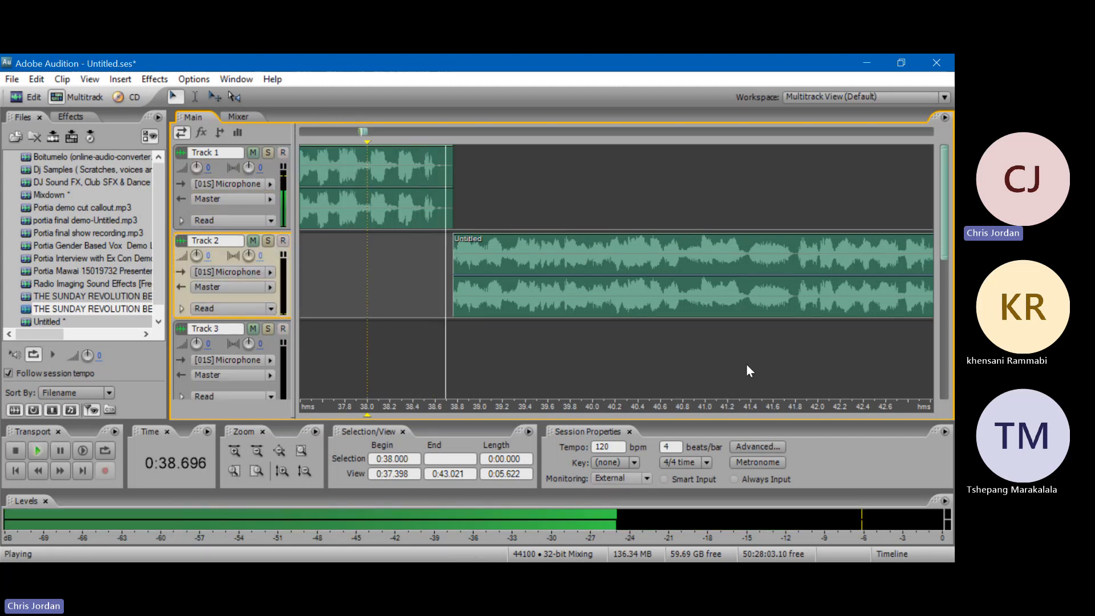
- Restore more audio at the long Track 2 clip's start, realign it with the Track 1 clip's end, and play from 0:38.400
{"action": "left_click_drag", "start_coordinate": [484, 254], "coordinate": [394, 267]}
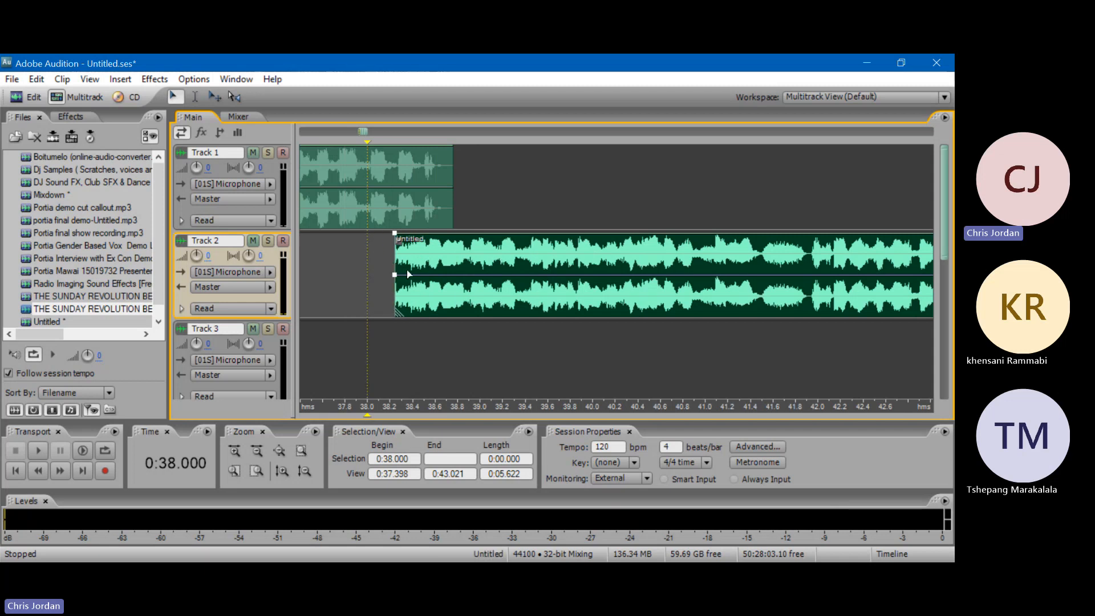
{"action": "left_click_drag", "start_coordinate": [461, 281], "coordinate": [519, 281]}
{"action": "left_click", "coordinate": [411, 266]}
{"action": "key", "text": "space"}
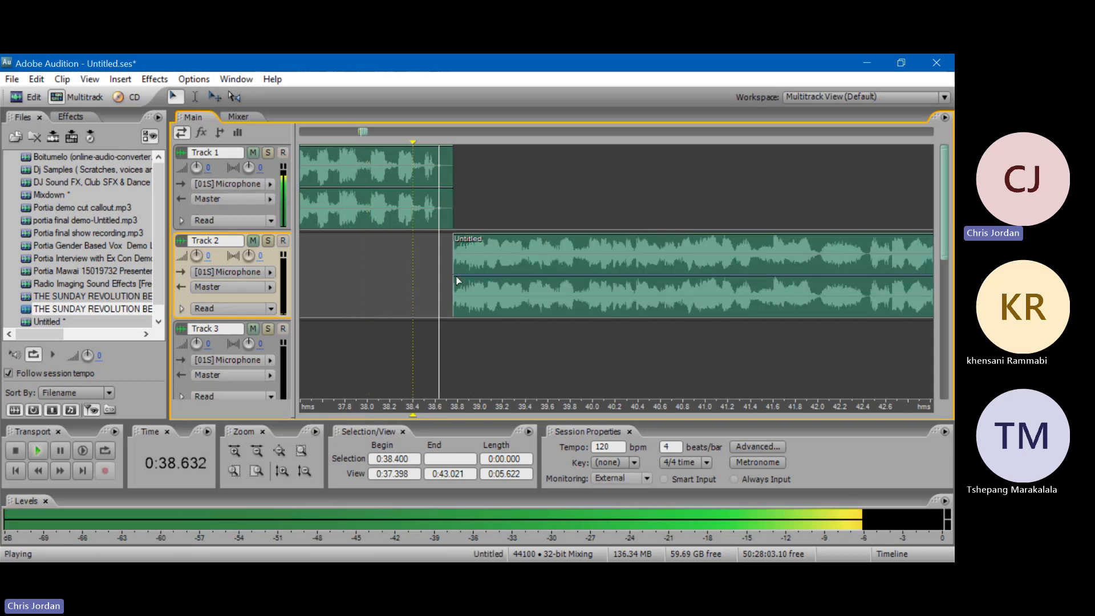
{"action": "key", "text": "space"}
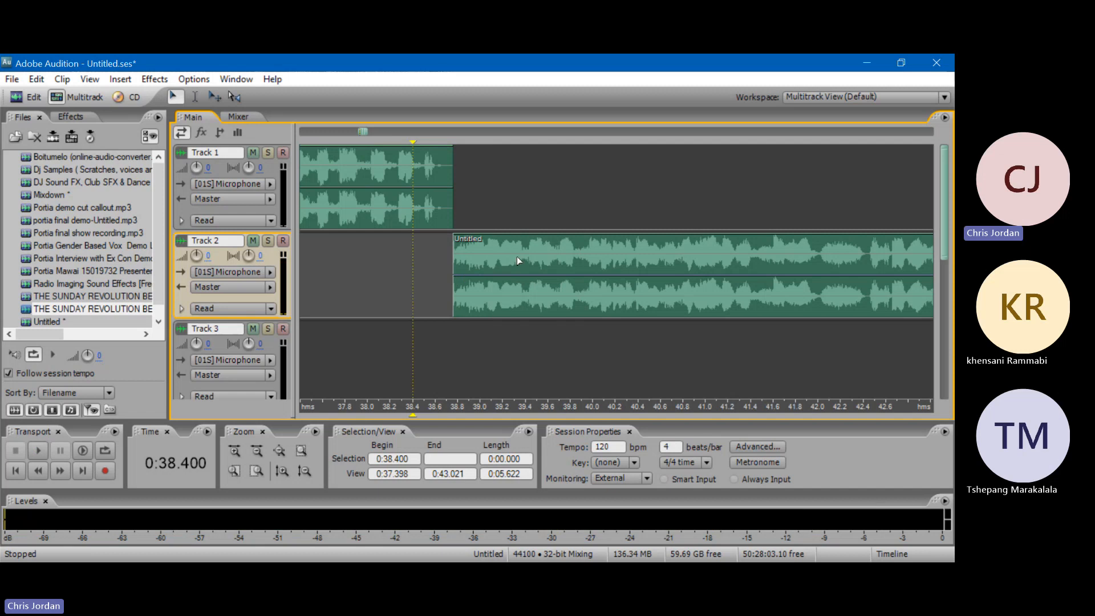
- Play the opening of the long Track 2 clip from 0:39.339 and 0:39.034 to find where the wanted speech begins
{"action": "left_click", "coordinate": [517, 257]}
{"action": "key", "text": "space"}
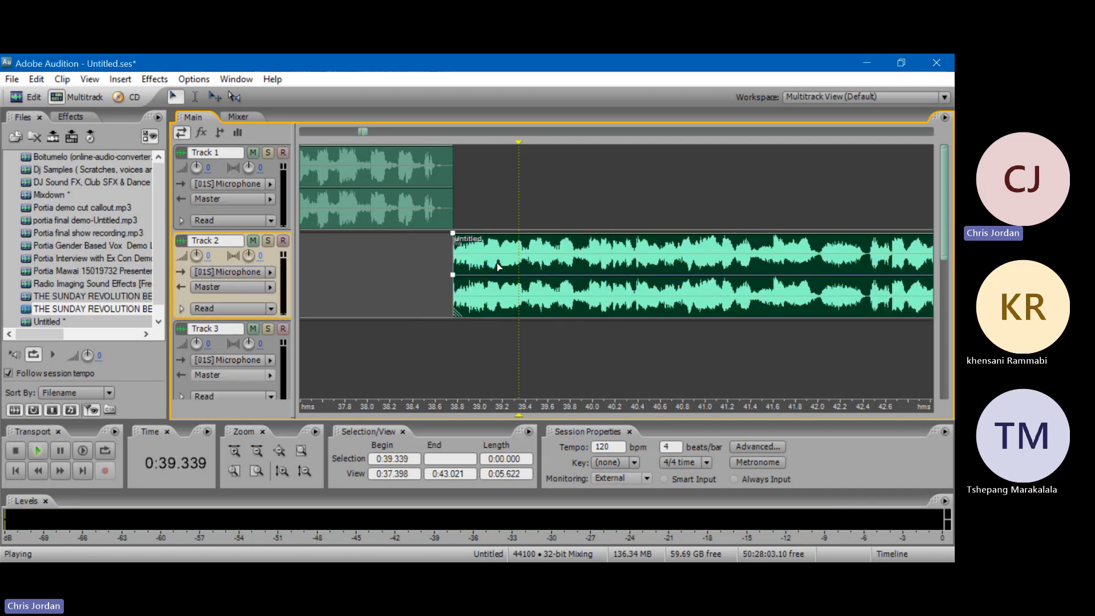
{"action": "key", "text": "space"}
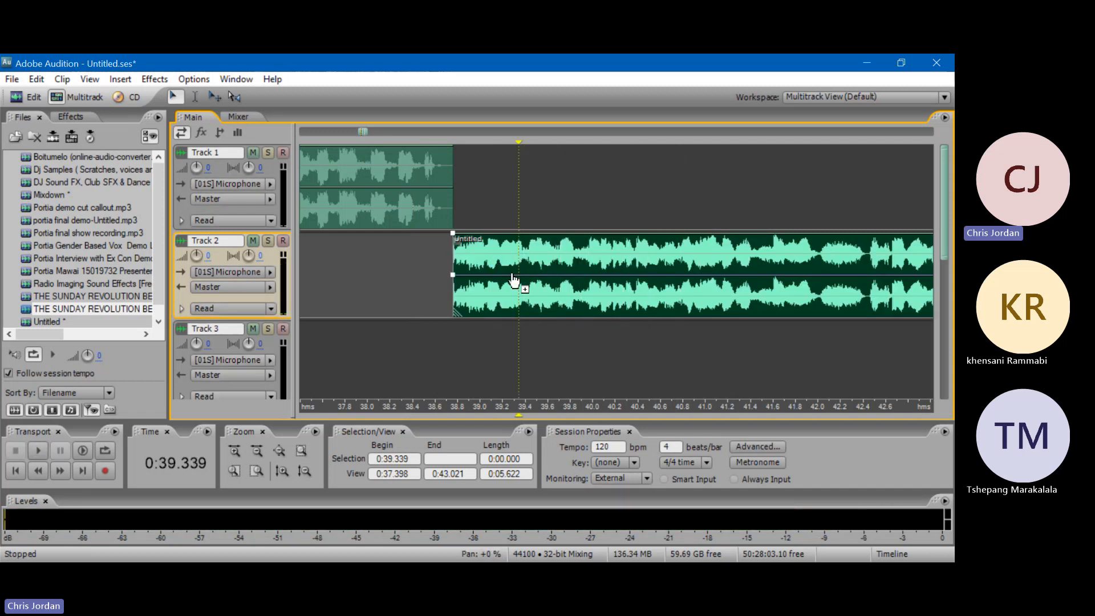
{"action": "left_click", "coordinate": [484, 266]}
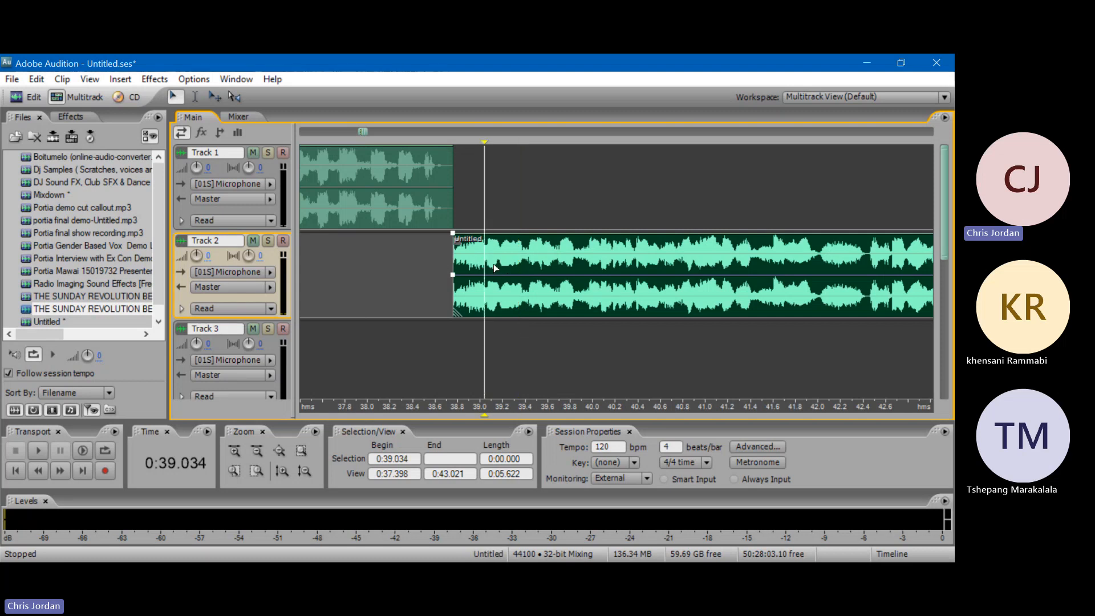
{"action": "key", "text": "space"}
{"action": "key", "text": "space"}
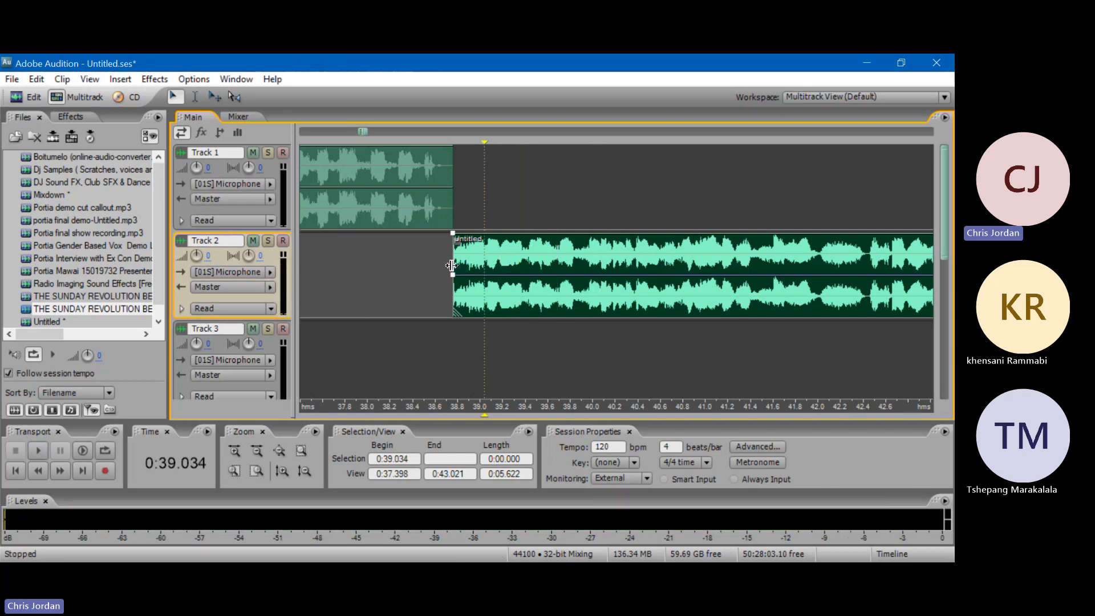
- Adjust the long Track 2 clip with more restored audio to begin at 0:38.600, and play the join from 0:38.400
{"action": "left_click", "coordinate": [453, 263]}
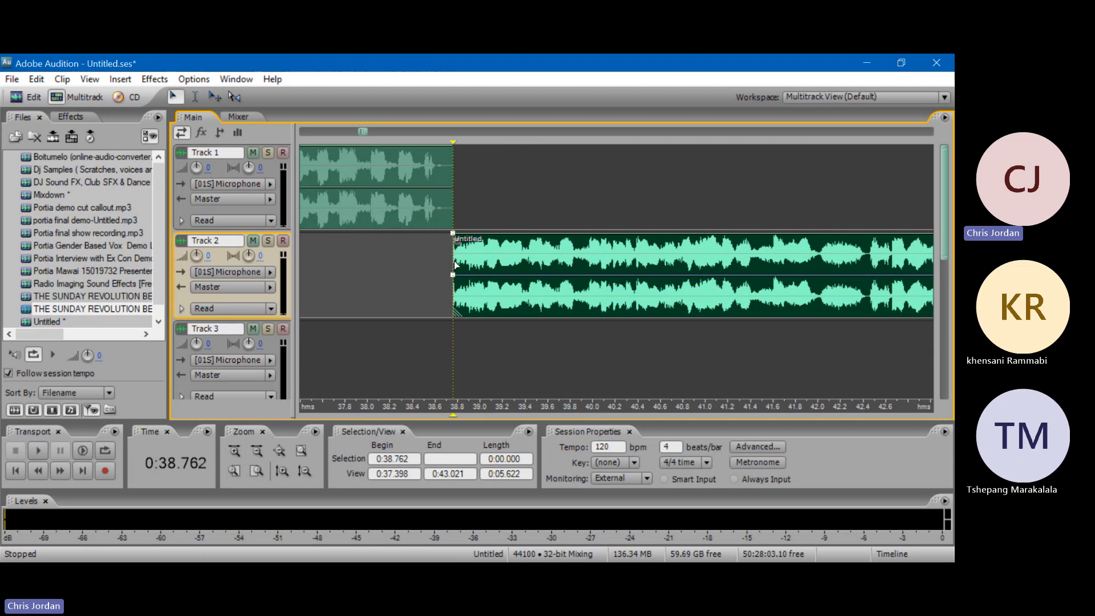
{"action": "mouse_move", "coordinate": [453, 261]}
{"action": "left_mouse_down"}
{"action": "mouse_move", "coordinate": [399, 265]}
{"action": "mouse_move", "coordinate": [454, 258]}
{"action": "left_mouse_up"}
{"action": "left_click", "coordinate": [390, 266]}
{"action": "left_click", "coordinate": [416, 259]}
{"action": "key", "text": "space"}
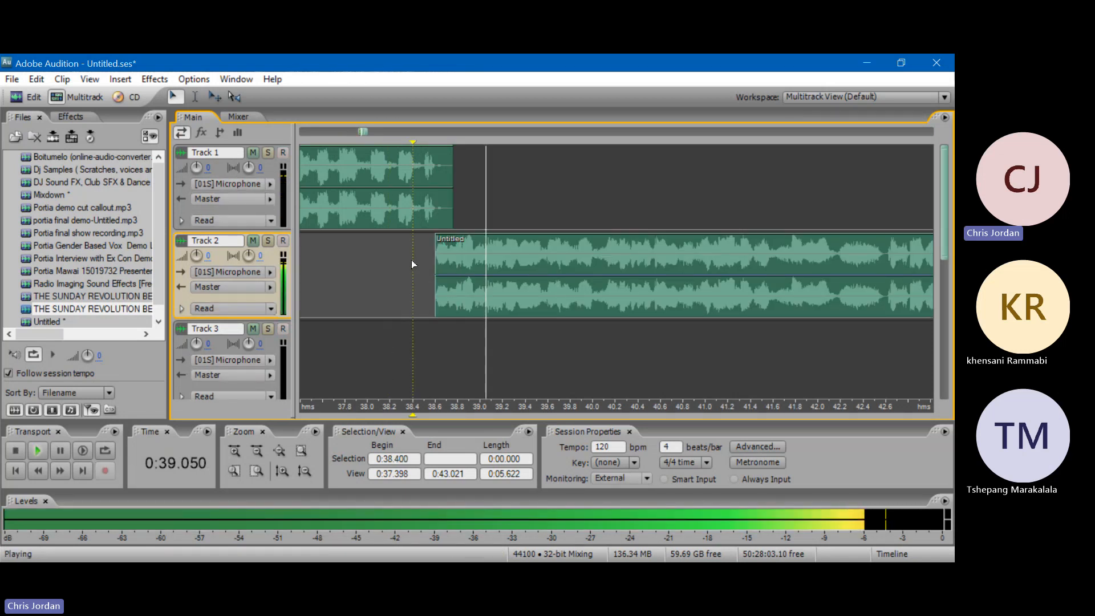
{"action": "key", "text": "space"}
- Extend the long Track 2 clip's start to about 0:38.2, move the clip to the Track 1 clip's end, and play from 0:37.600
{"action": "left_click", "coordinate": [435, 273]}
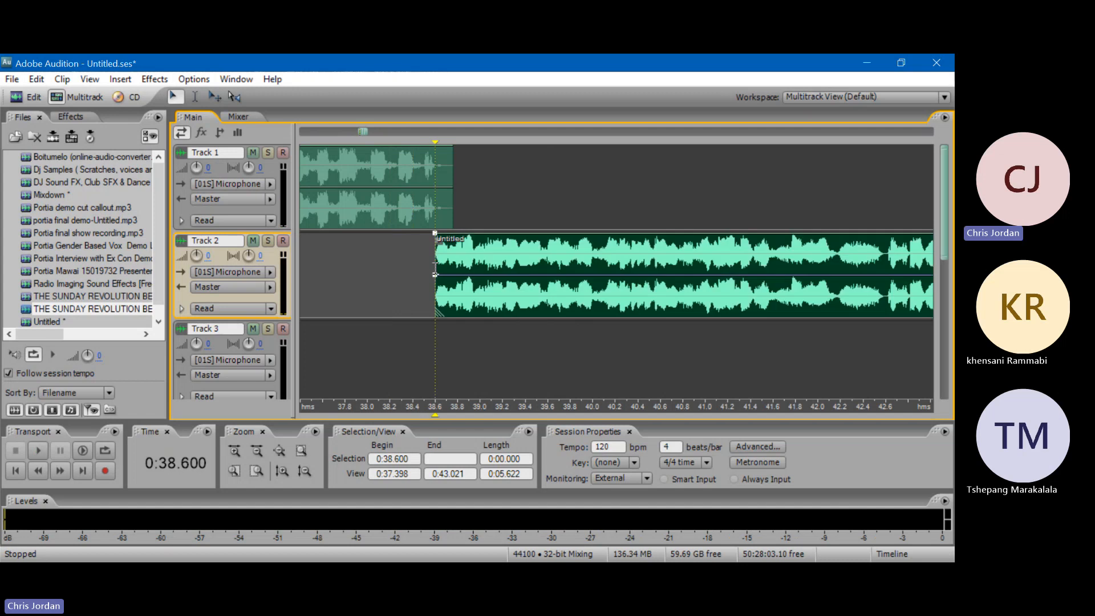
{"action": "left_click_drag", "start_coordinate": [433, 266], "coordinate": [388, 270]}
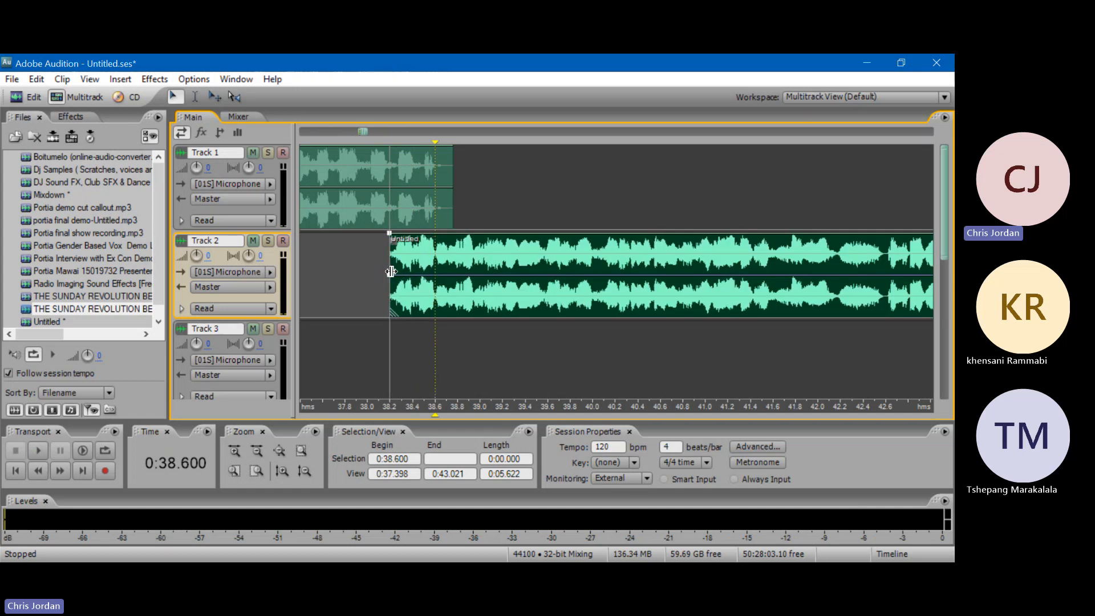
{"action": "left_click_drag", "start_coordinate": [435, 269], "coordinate": [504, 269]}
{"action": "left_click", "coordinate": [322, 267]}
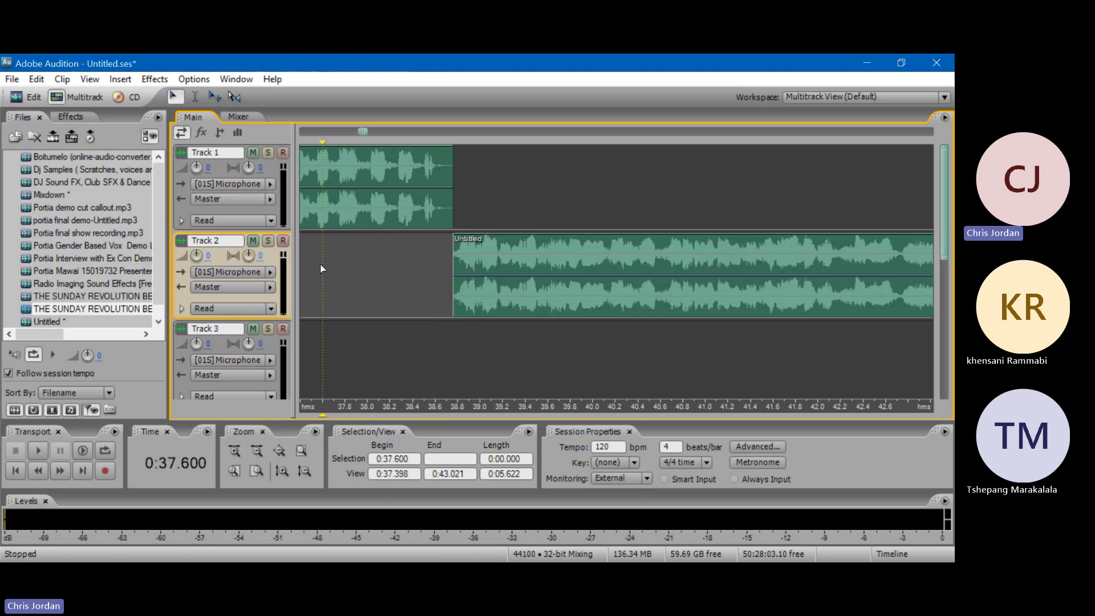
{"action": "key", "text": "space"}
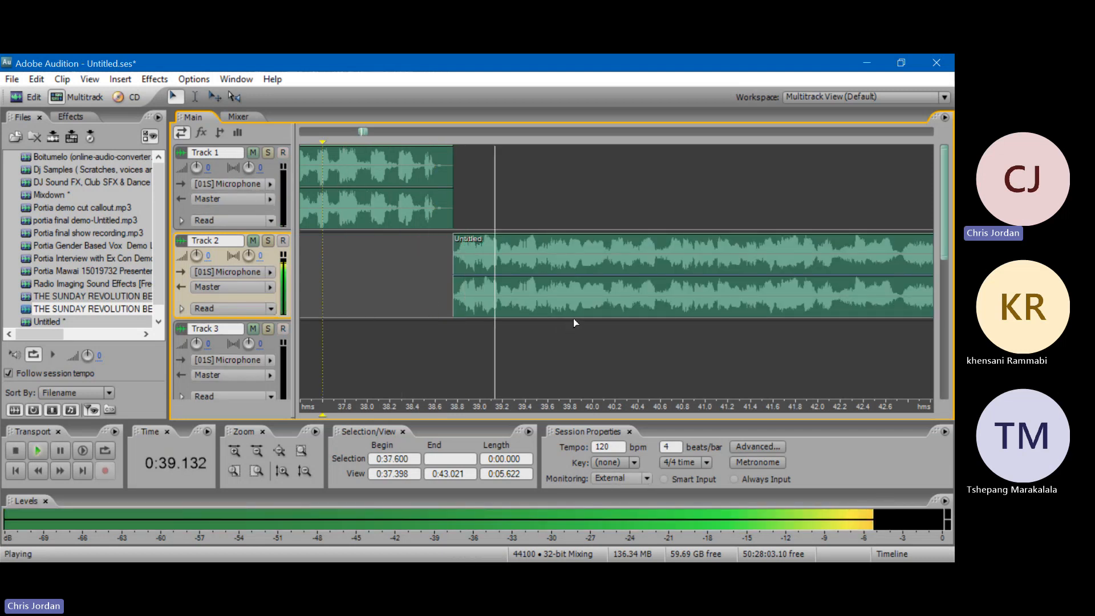
{"action": "key", "text": "space"}
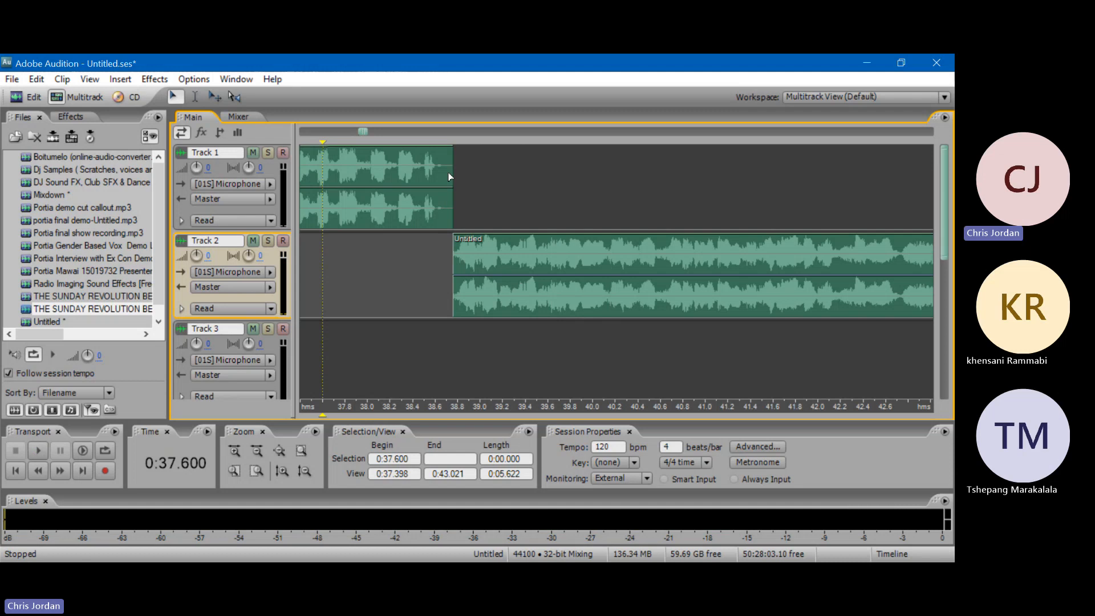
- Trim the long Track 2 clip's start to about 0:38.8 with a very short fade-in, and play the join from 0:37.683
{"action": "left_click", "coordinate": [448, 172]}
{"action": "left_click_drag", "start_coordinate": [465, 264], "coordinate": [469, 263]}
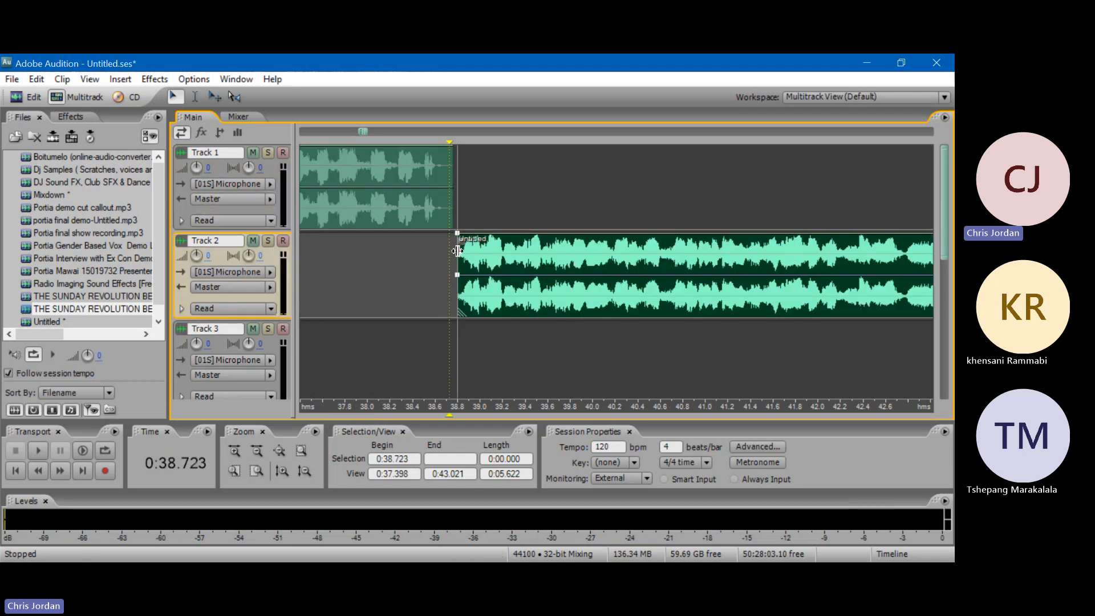
{"action": "left_click_drag", "start_coordinate": [456, 251], "coordinate": [414, 368]}
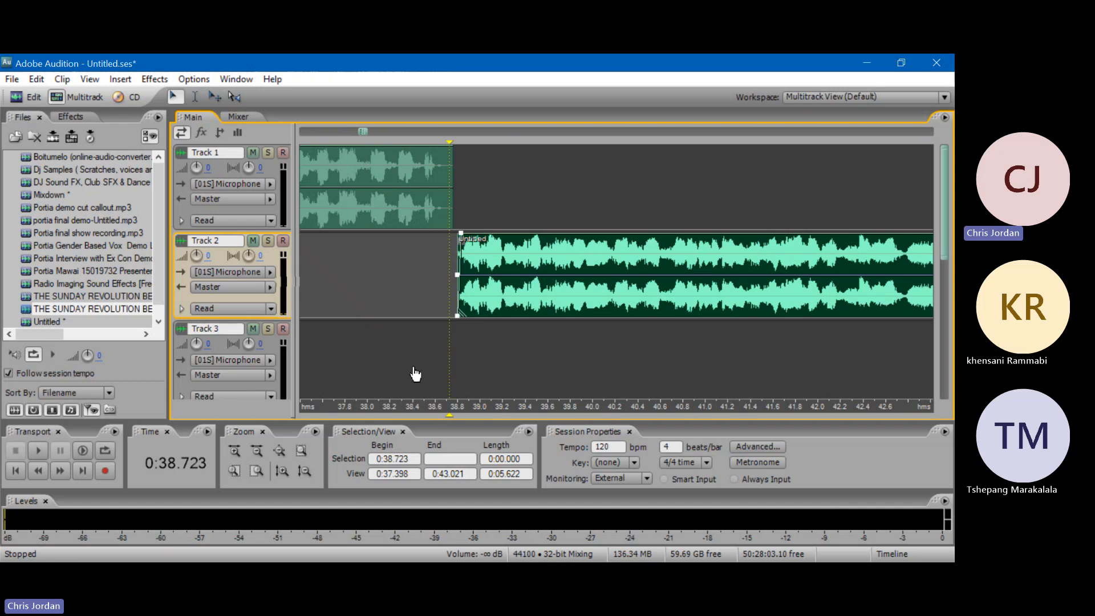
{"action": "left_click", "coordinate": [332, 214]}
{"action": "key", "text": "space"}
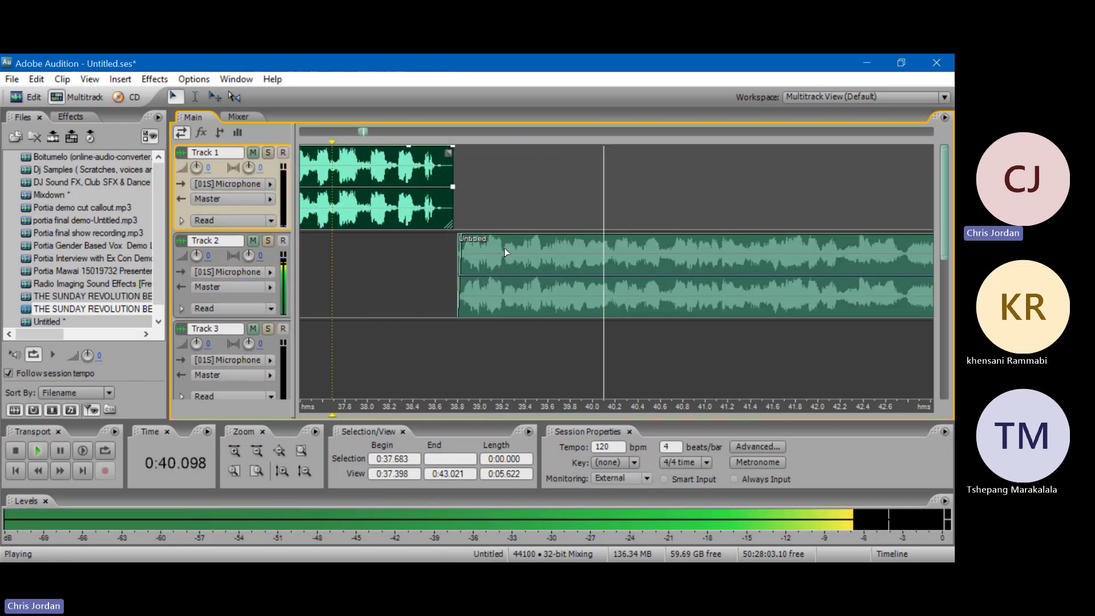
{"action": "key", "text": "space"}
- Nudge the long Track 2 clip later to start at about 0:38.84 and replay the join from 0:37.683
{"action": "left_click", "coordinate": [472, 300]}
{"action": "key", "text": "space"}
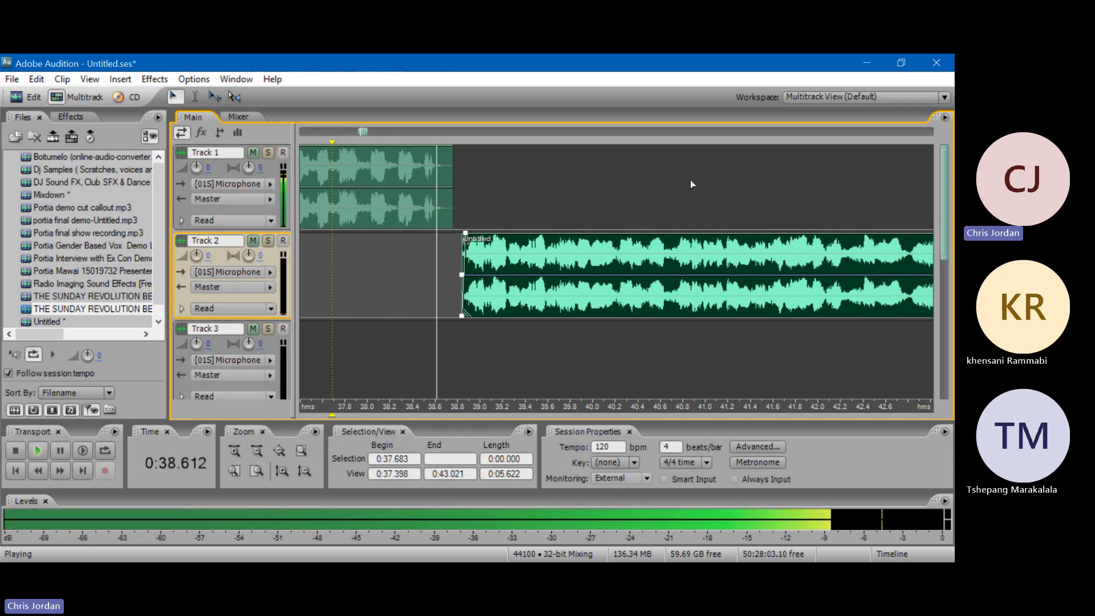
{"action": "key", "text": "space"}
- Add a short fade-out to the end of the last Track 1 clip from about 0:38.66 and play the join from 0:37.875
{"action": "left_click", "coordinate": [435, 152]}
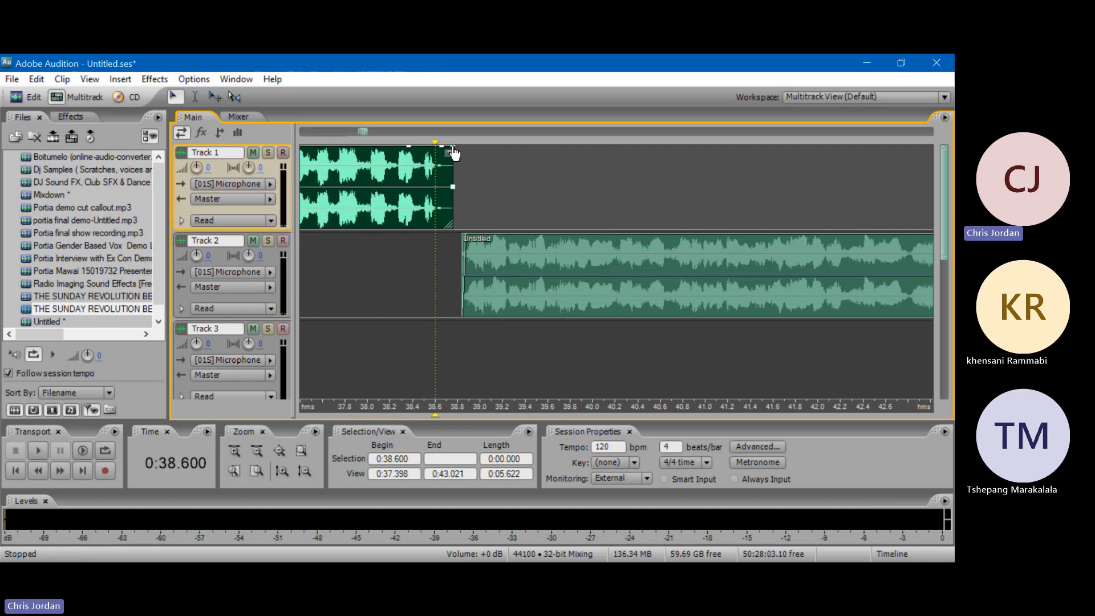
{"action": "left_click_drag", "start_coordinate": [452, 153], "coordinate": [451, 276]}
{"action": "left_click", "coordinate": [354, 272]}
{"action": "key", "text": "space"}
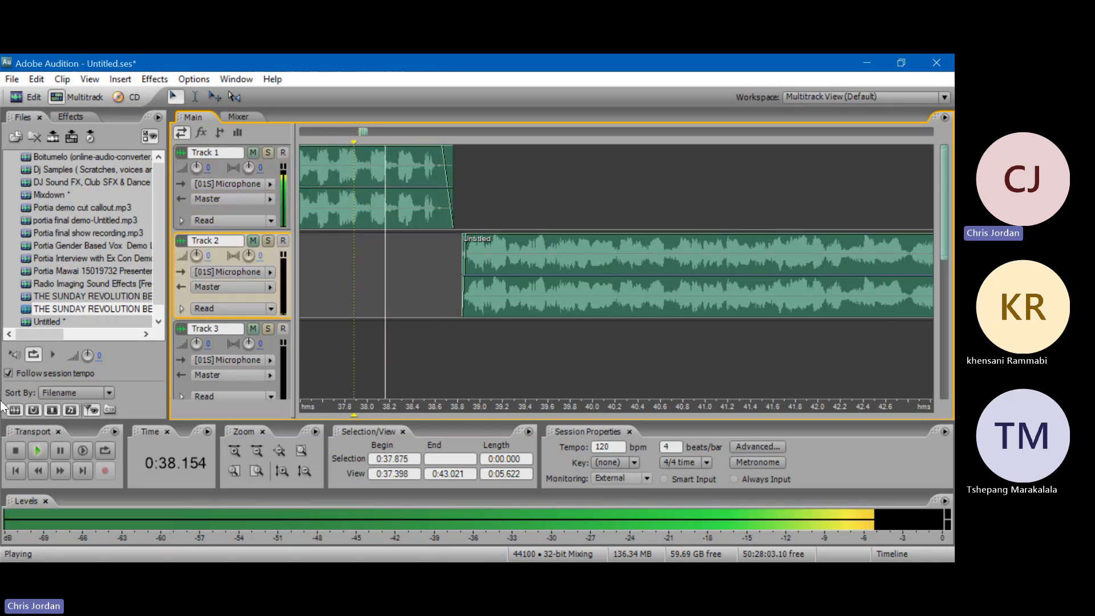
- Play on through the long Track 2 clip, then review the edited passage from 0:32.000 with more of the timeline in view
{"action": "scroll", "coordinate": [370, 139], "scroll_direction": "down", "scroll_amount": 2}
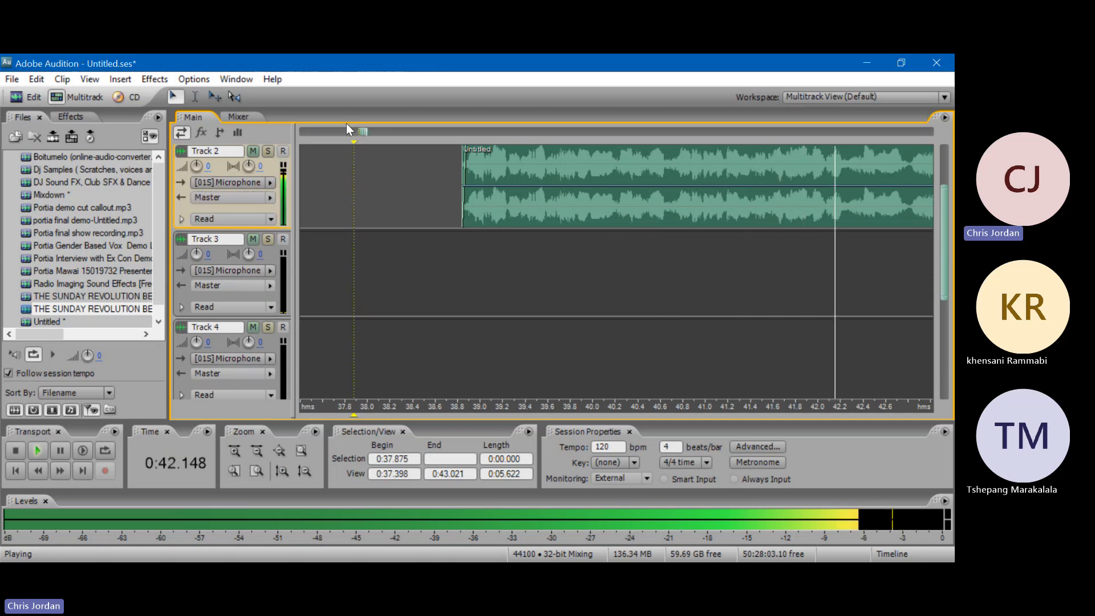
{"action": "scroll", "coordinate": [347, 166], "scroll_direction": "down", "scroll_amount": 3}
{"action": "scroll", "coordinate": [341, 173], "scroll_direction": "up", "scroll_amount": 1}
{"action": "scroll", "coordinate": [331, 131], "scroll_direction": "down", "scroll_amount": 3}
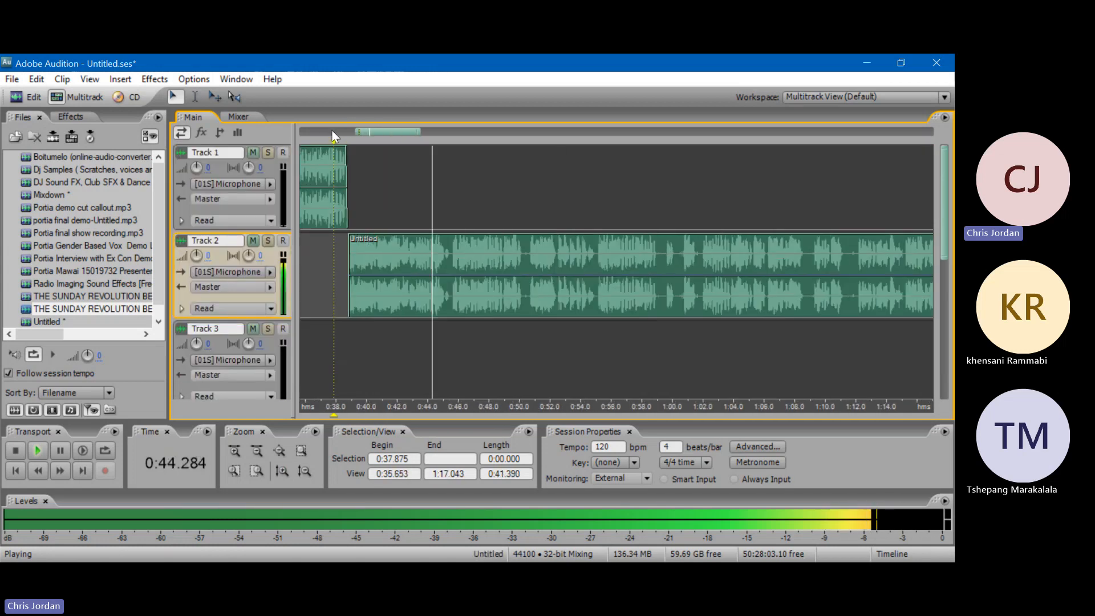
{"action": "mouse_move", "coordinate": [372, 134]}
{"action": "left_mouse_down"}
{"action": "mouse_move", "coordinate": [328, 134]}
{"action": "mouse_move", "coordinate": [376, 148]}
{"action": "left_mouse_up"}
{"action": "key", "text": "space"}
{"action": "left_click", "coordinate": [382, 186]}
{"action": "key", "text": "space"}
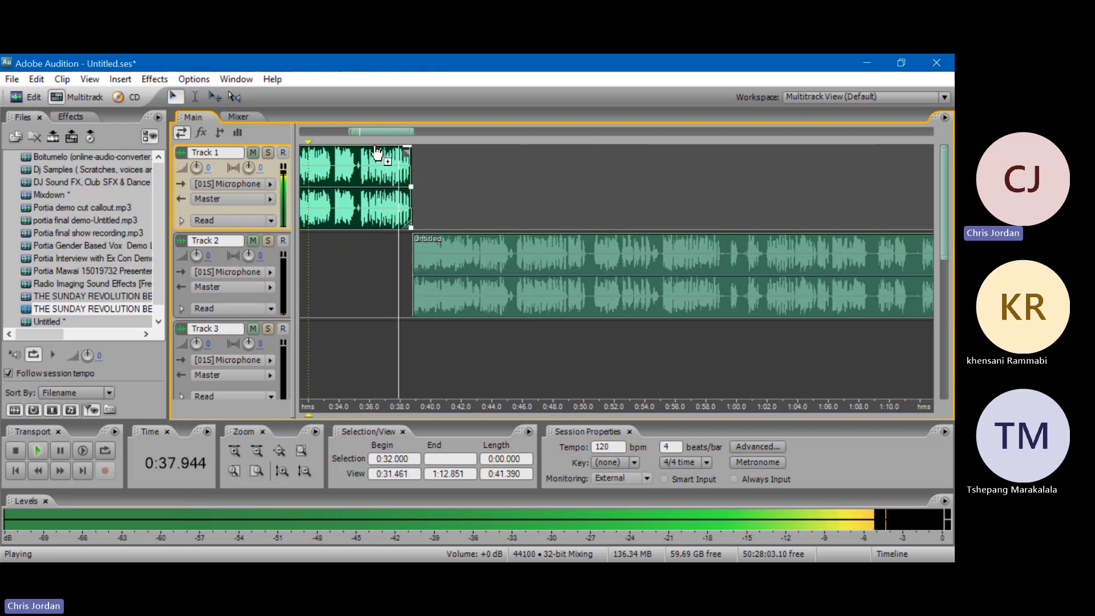
{"action": "key", "text": "space"}
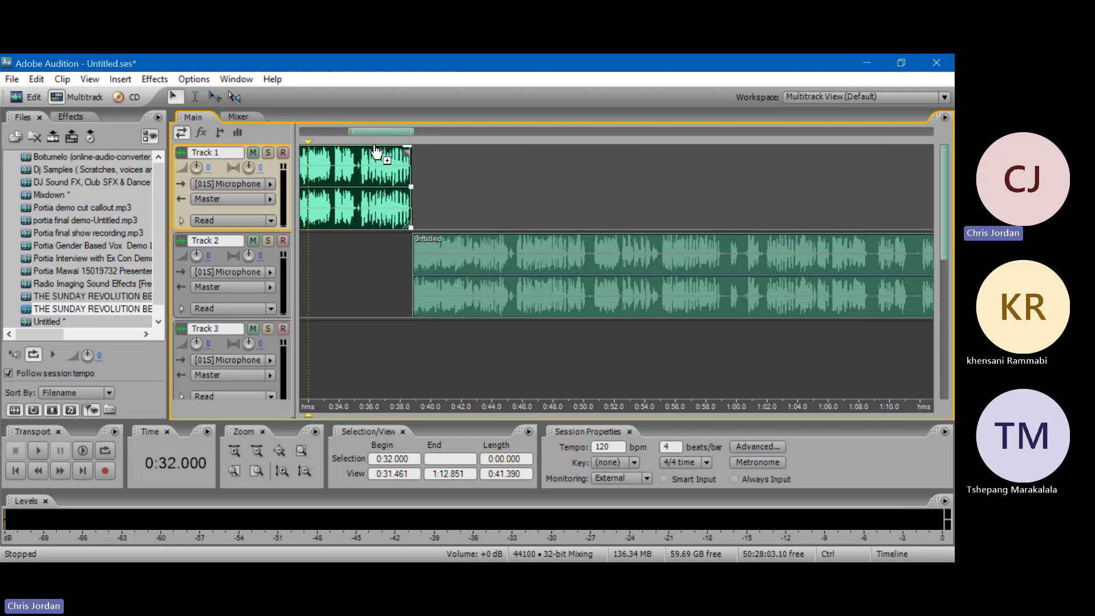
- Save the session and its recording under a new example name
{"action": "key", "text": "ctrl+s"}
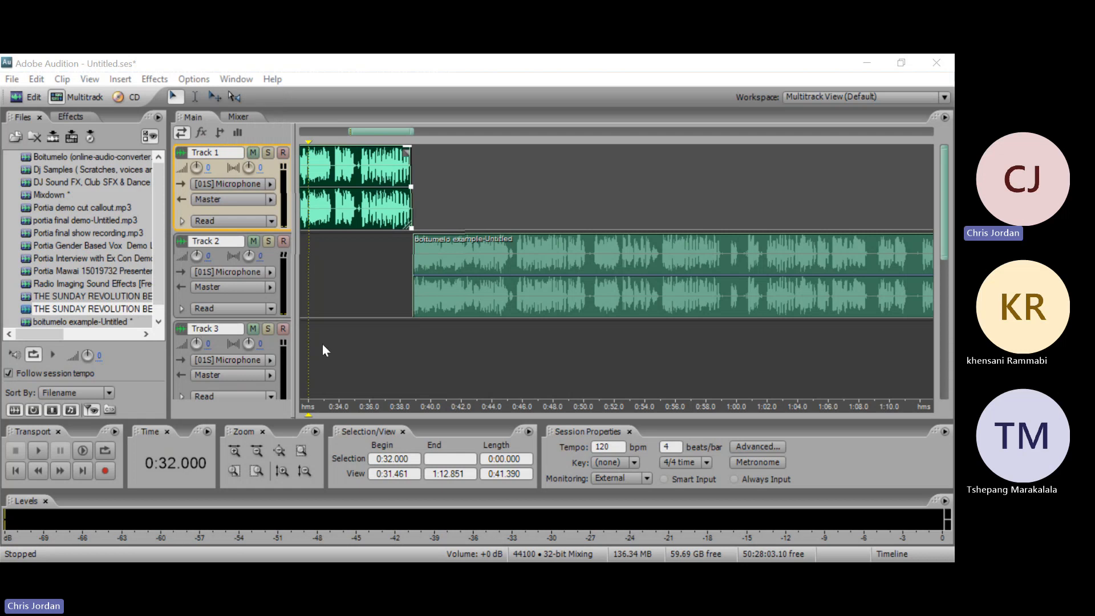
- Complete saving the session and its edited MP3 recording in the Music folder
{"action": "left_click", "coordinate": [367, 333]}
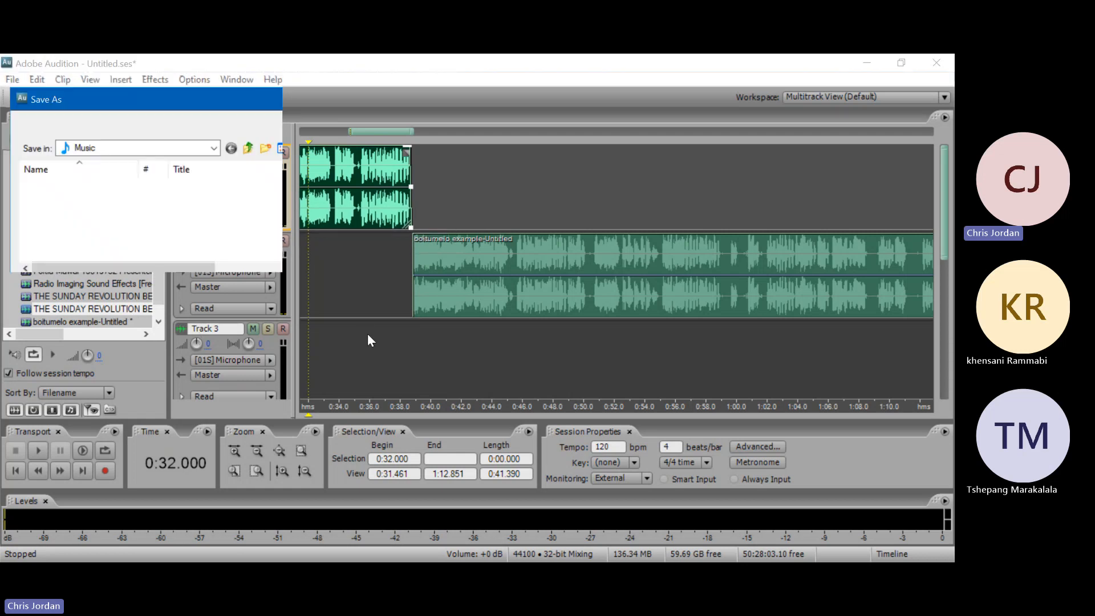
{"action": "left_click", "coordinate": [298, 318]}
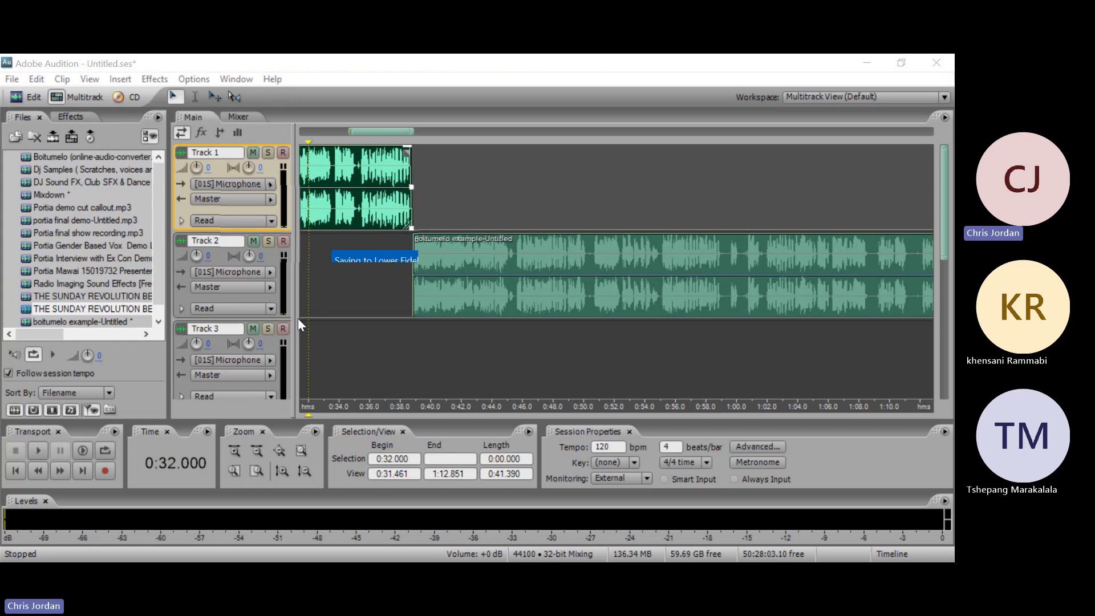
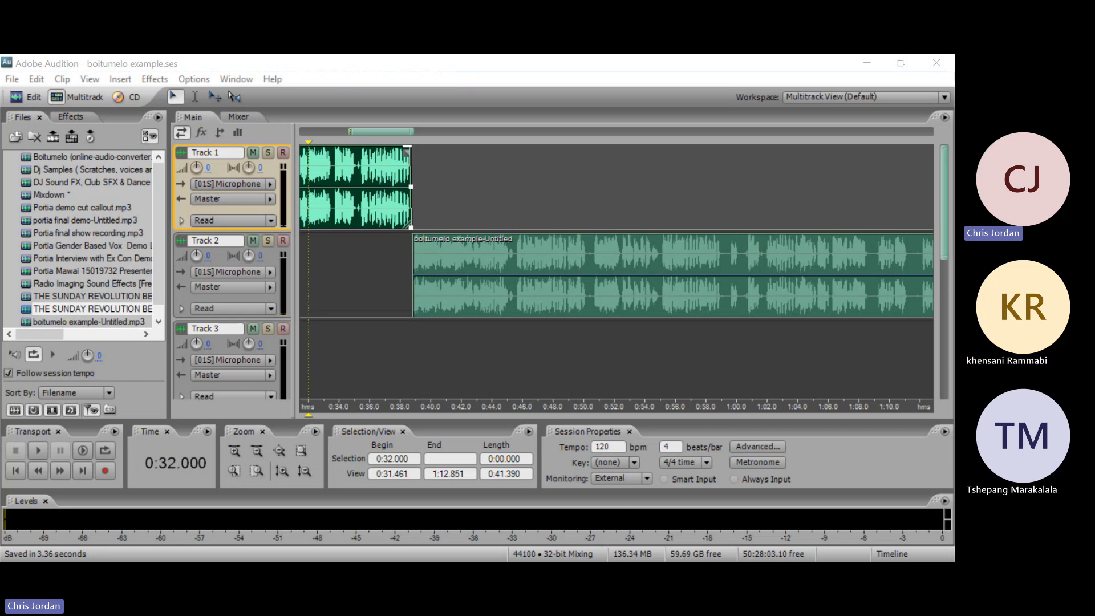
{"action": "key", "text": "alt+Tab"}
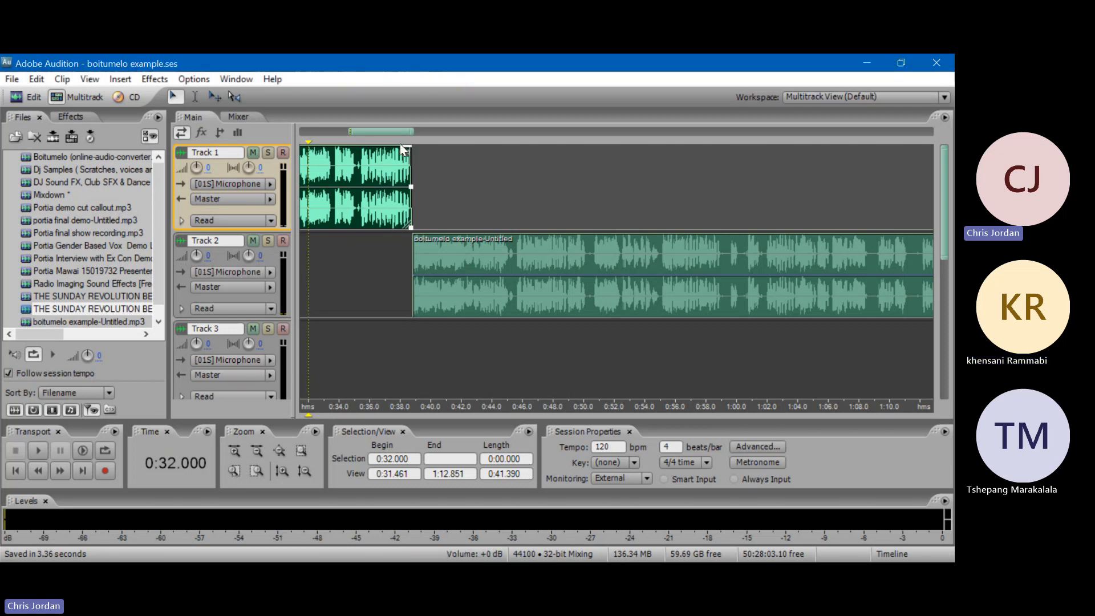
- Play the session from 0:32.000 across the last join and on through the long Track 2 clip
{"action": "scroll", "coordinate": [396, 130], "scroll_direction": "down", "scroll_amount": 2}
{"action": "scroll", "coordinate": [396, 130], "scroll_direction": "down", "scroll_amount": 3}
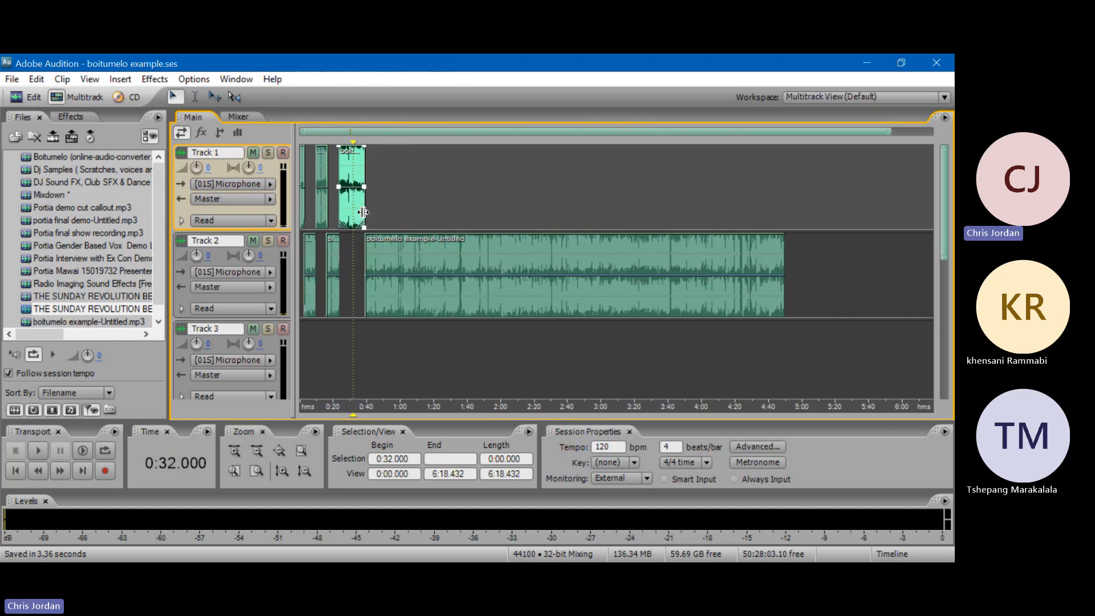
{"action": "key", "text": "space"}
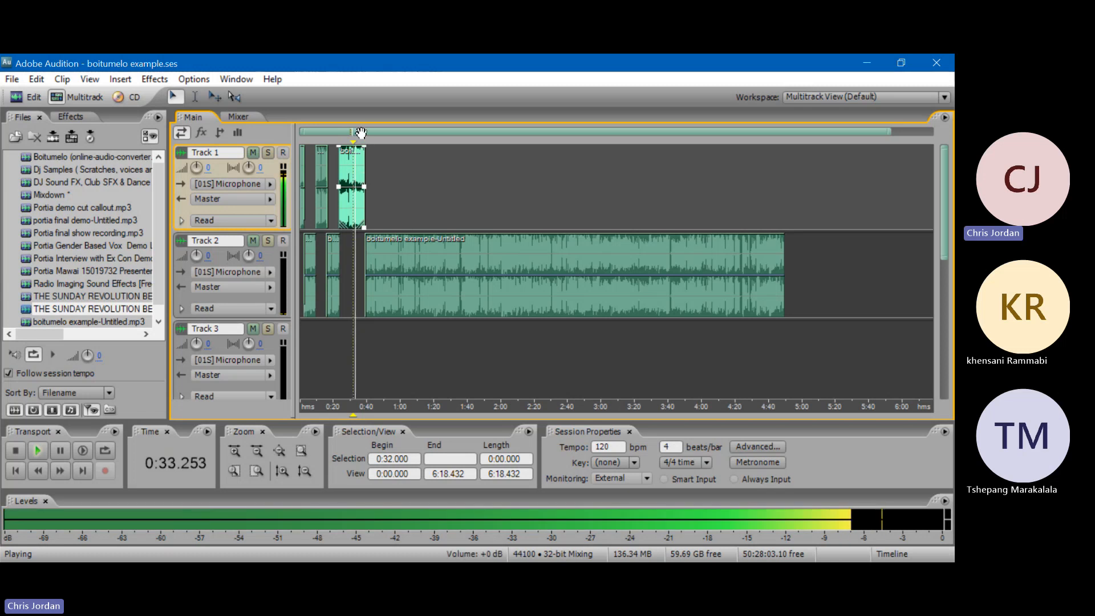
{"action": "scroll", "coordinate": [360, 133], "scroll_direction": "up", "scroll_amount": 3}
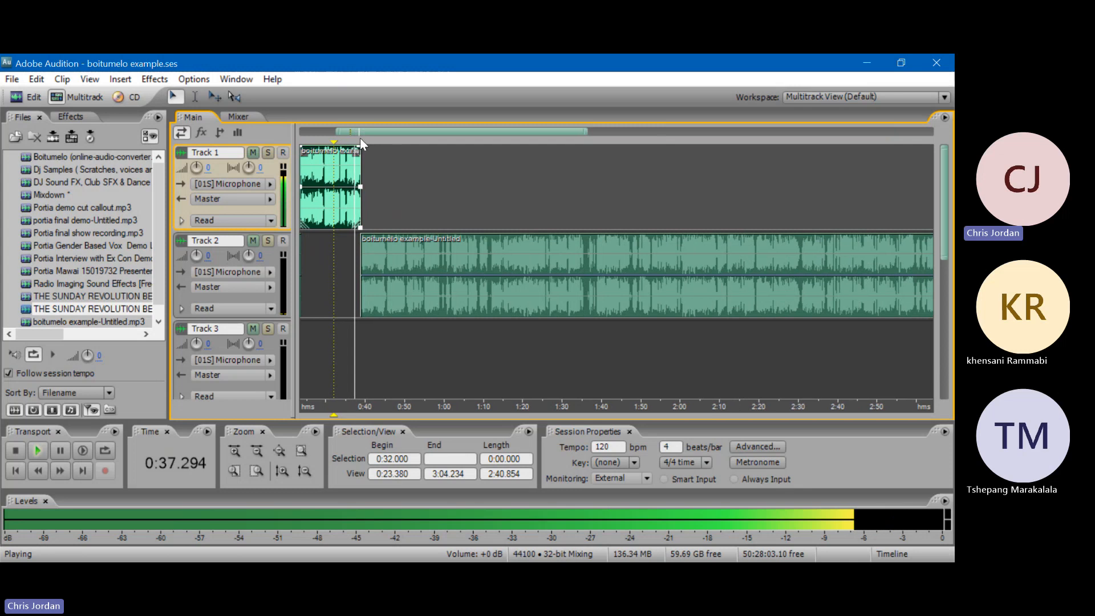
{"action": "scroll", "coordinate": [361, 134], "scroll_direction": "up", "scroll_amount": 3}
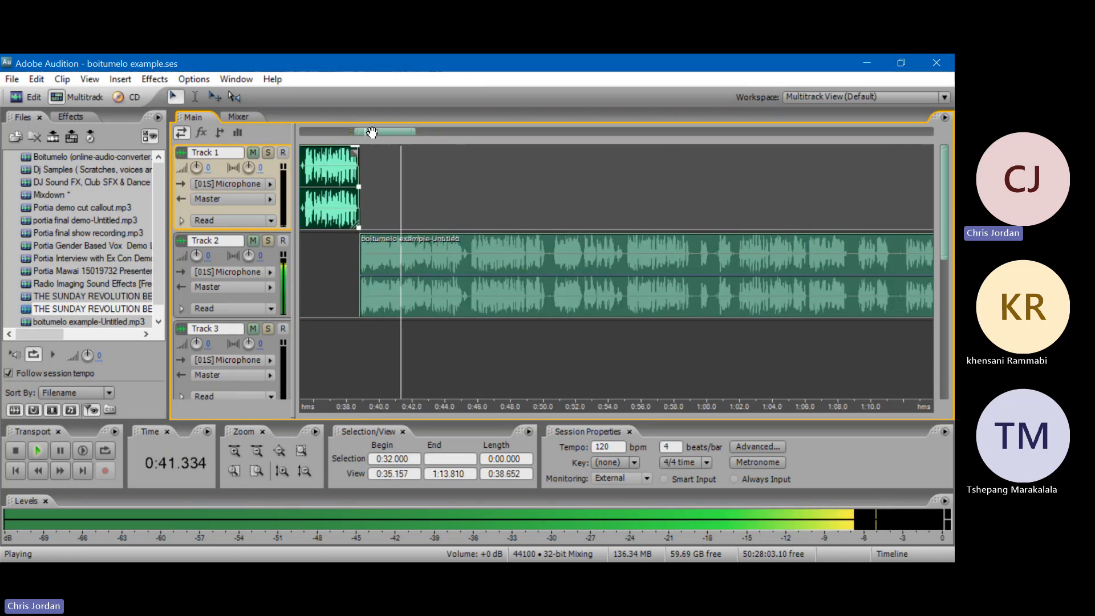
{"action": "left_click_drag", "start_coordinate": [372, 132], "coordinate": [379, 134]}
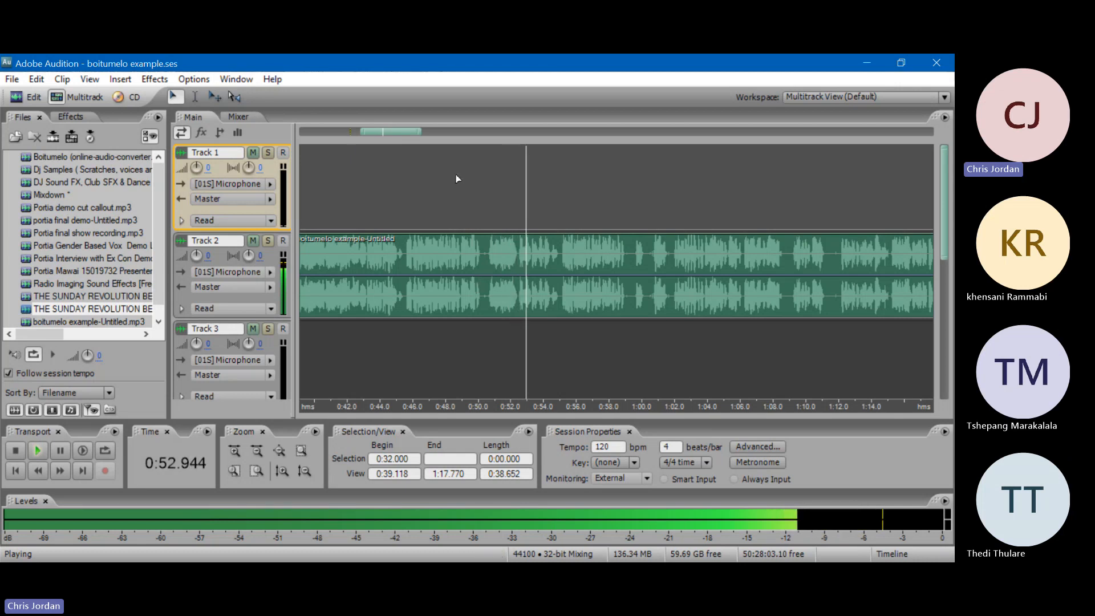
{"action": "left_click_drag", "start_coordinate": [405, 131], "coordinate": [411, 132]}
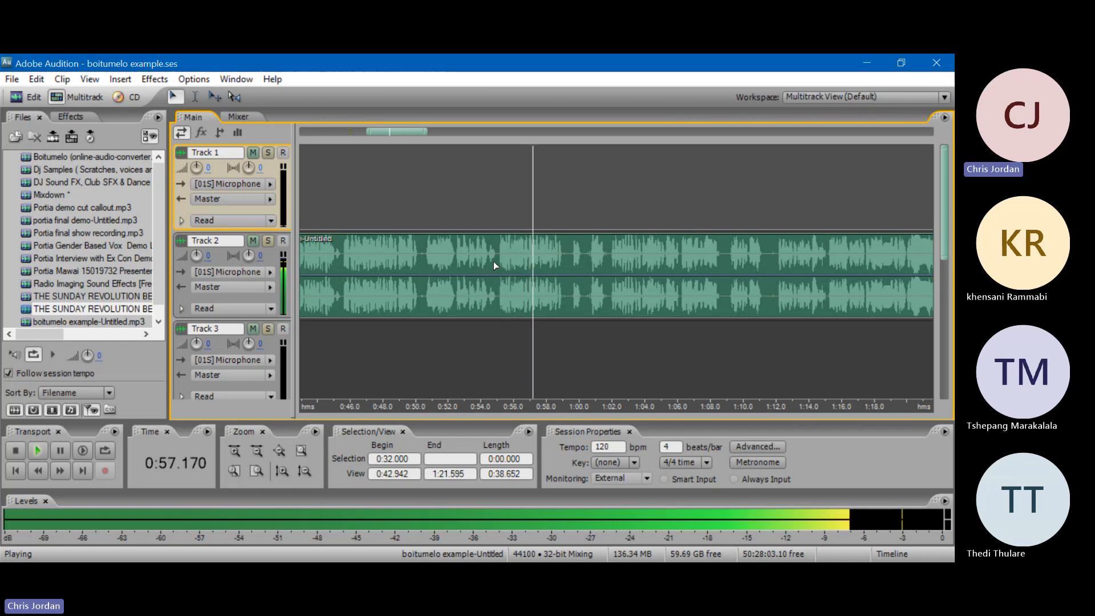
- Replay the long Track 2 clip from 0:51.684 and from 0:45.401 to find the next passage to cut
{"action": "left_click", "coordinate": [444, 274]}
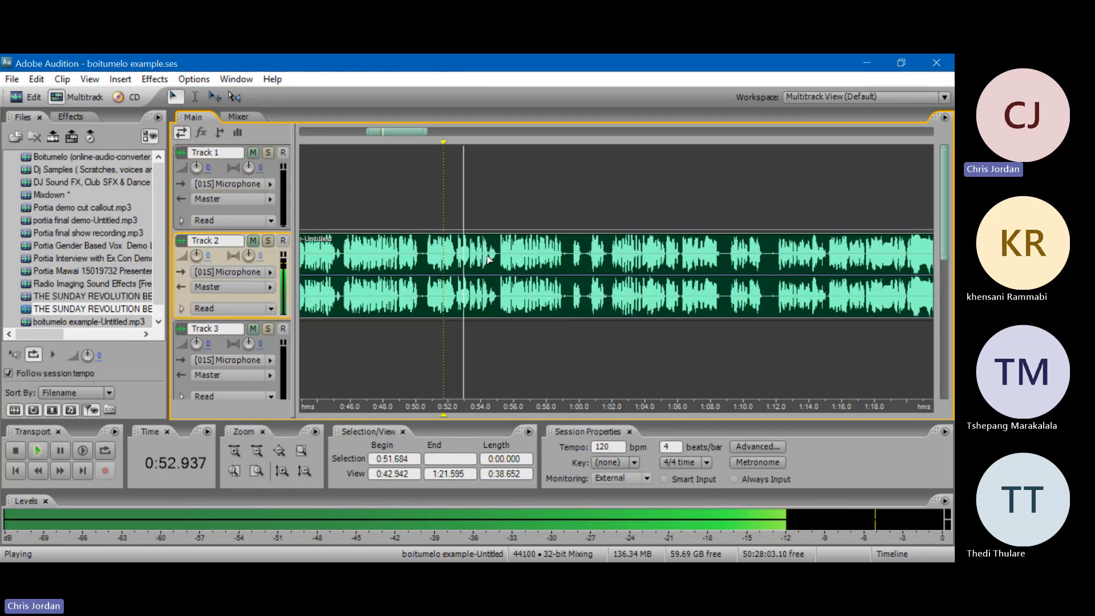
{"action": "key", "text": "space"}
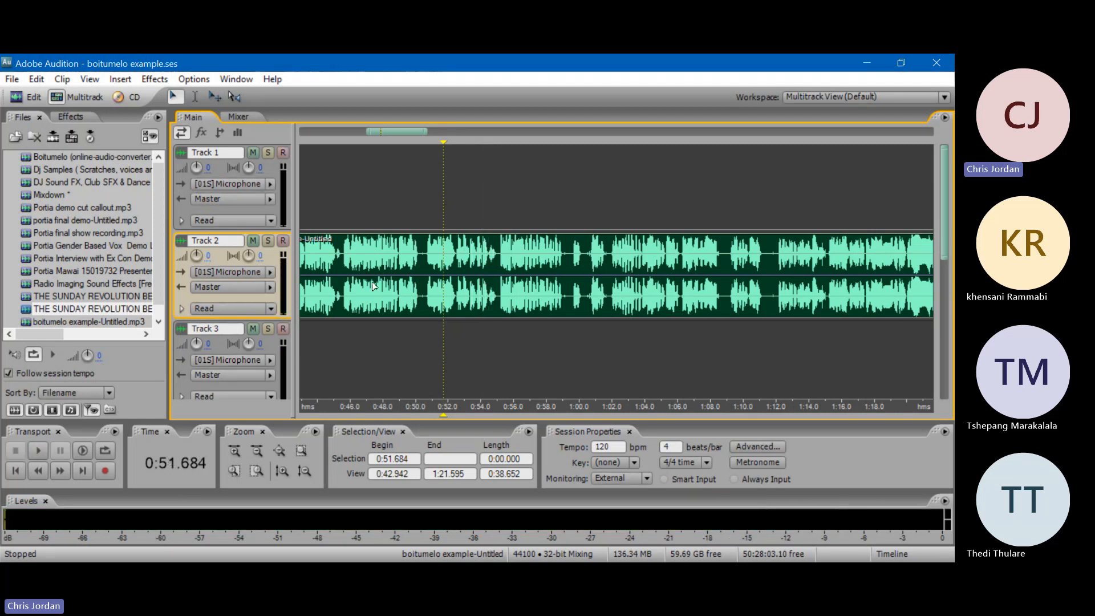
{"action": "key", "text": "space"}
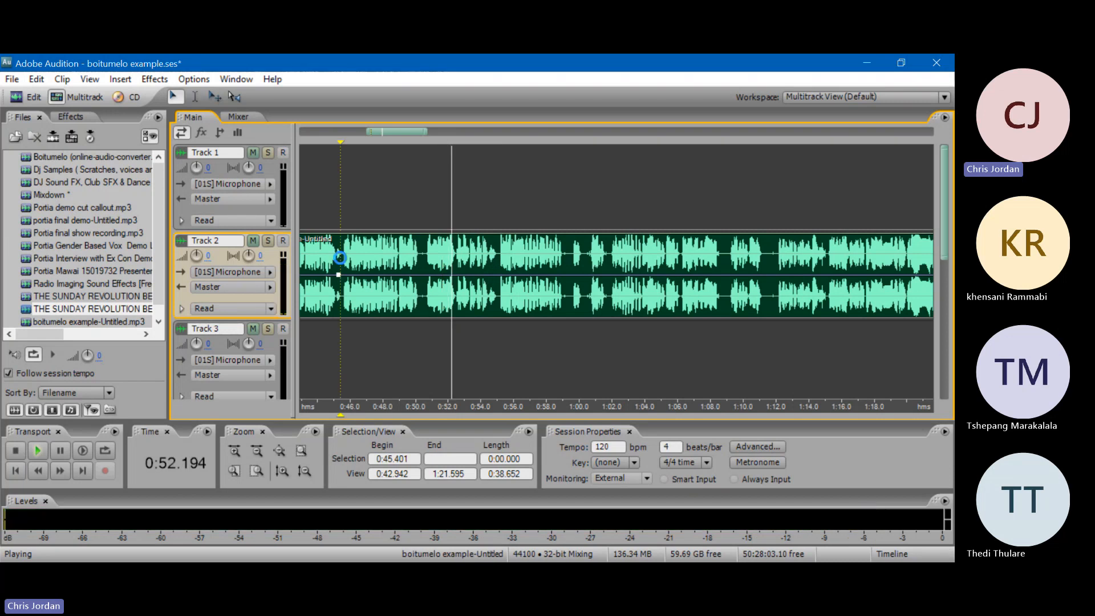
{"action": "left_click", "coordinate": [340, 274]}
{"action": "left_click_drag", "start_coordinate": [386, 132], "coordinate": [383, 131]}
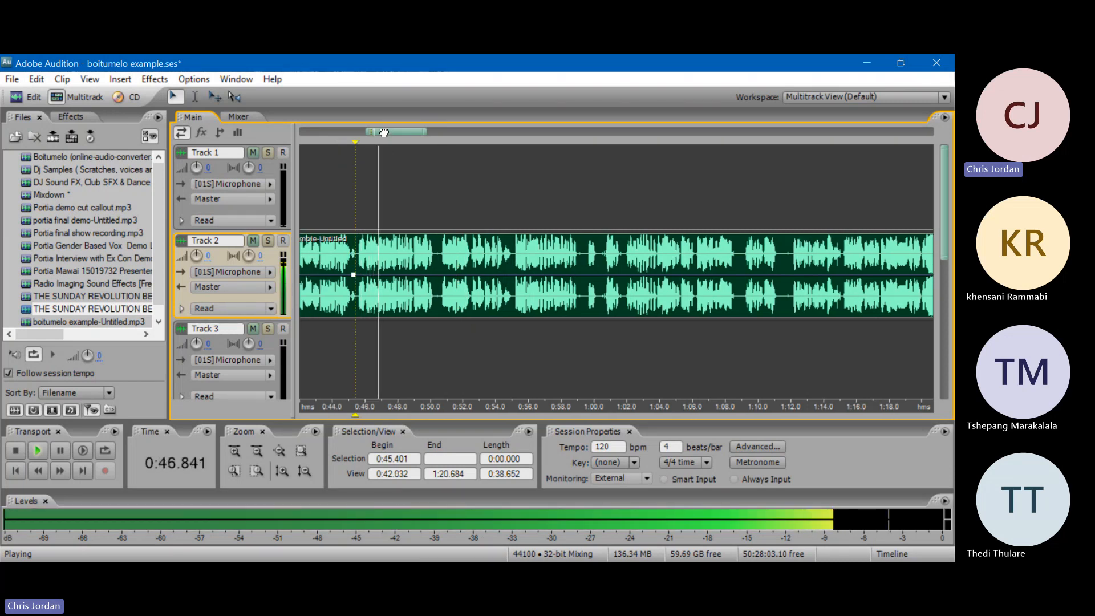
{"action": "scroll", "coordinate": [383, 131], "scroll_direction": "up", "scroll_amount": 4}
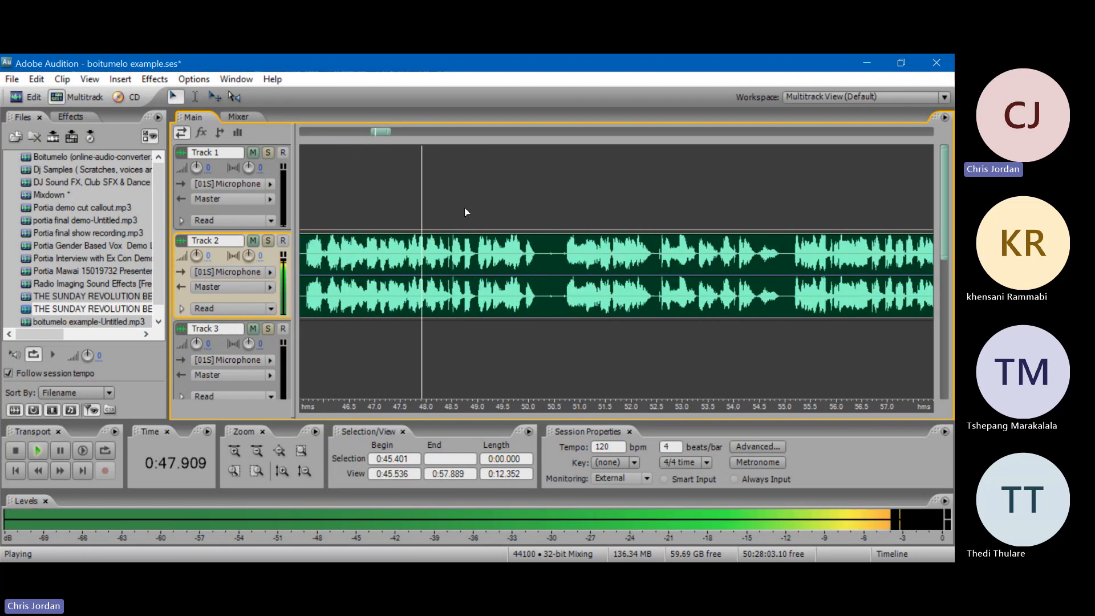
- Split the Track 2 clip at 0:49.000 and 0:55.000 and delete the segment between the splits
{"action": "left_click", "coordinate": [478, 266]}
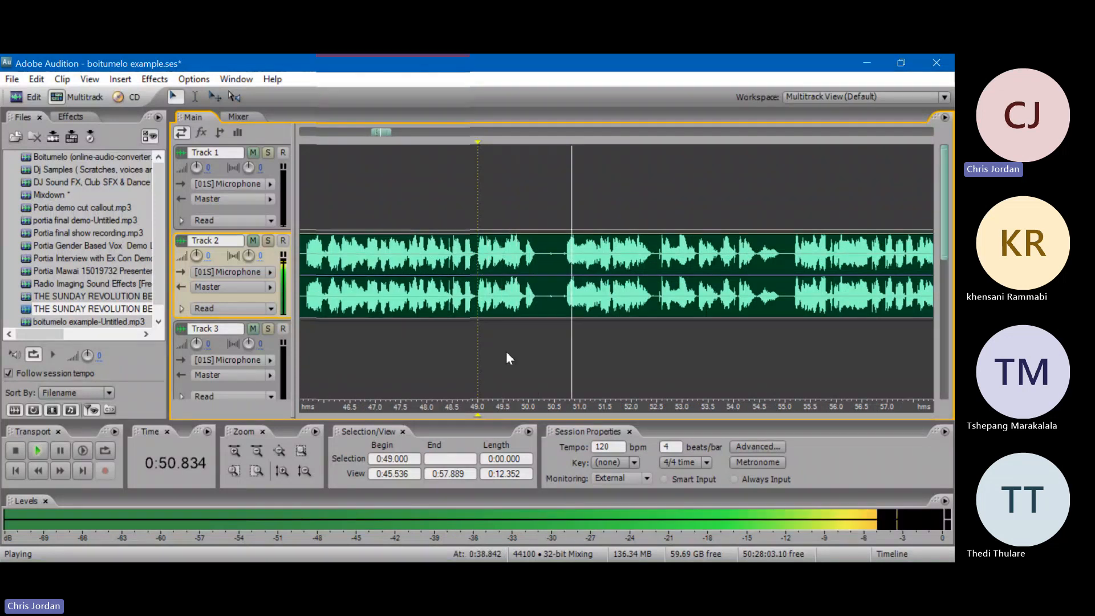
{"action": "key", "text": "ctrl+k"}
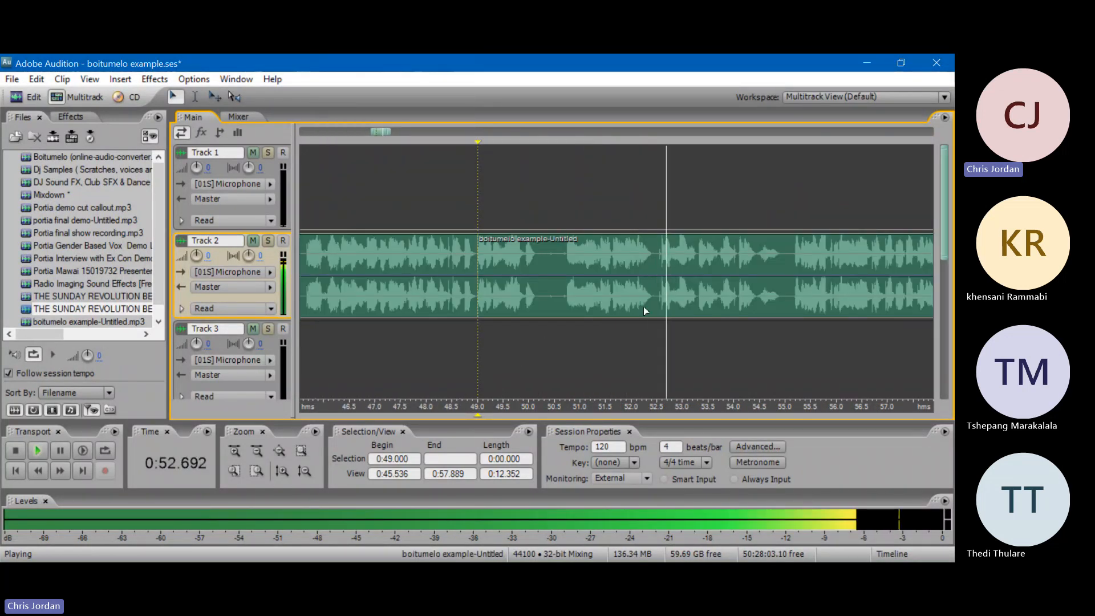
{"action": "left_click", "coordinate": [786, 266]}
{"action": "key", "text": "ctrl+k"}
{"action": "key", "text": "space"}
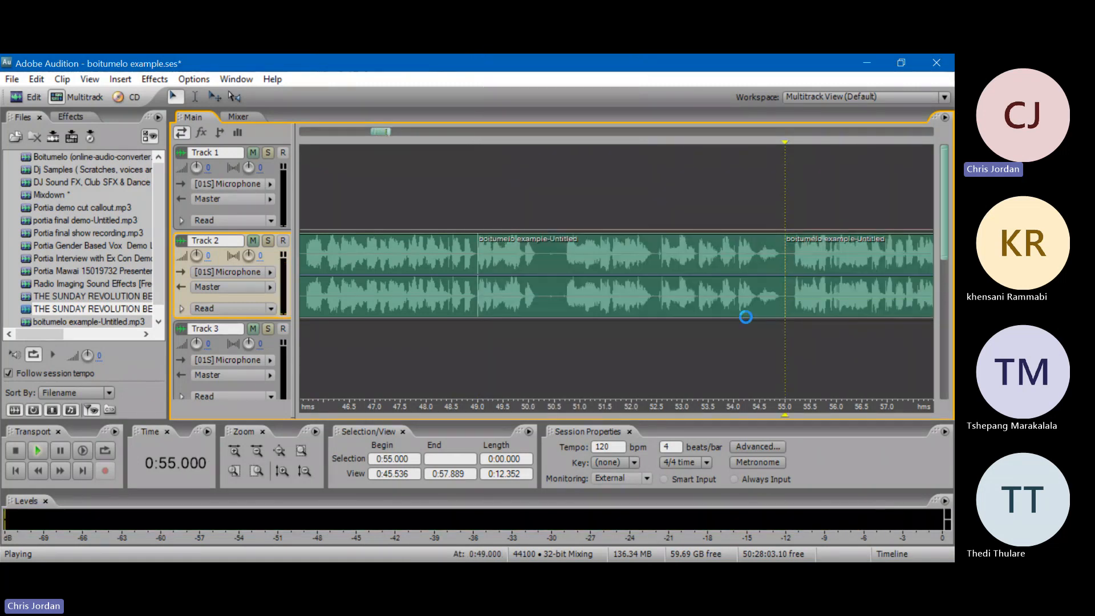
{"action": "left_click", "coordinate": [703, 302]}
{"action": "key", "text": "Delete"}
- Move the remaining Track 2 clip to Track 1 starting at about 0:48.9 and play the join from 0:43.359
{"action": "left_click_drag", "start_coordinate": [802, 294], "coordinate": [491, 207]}
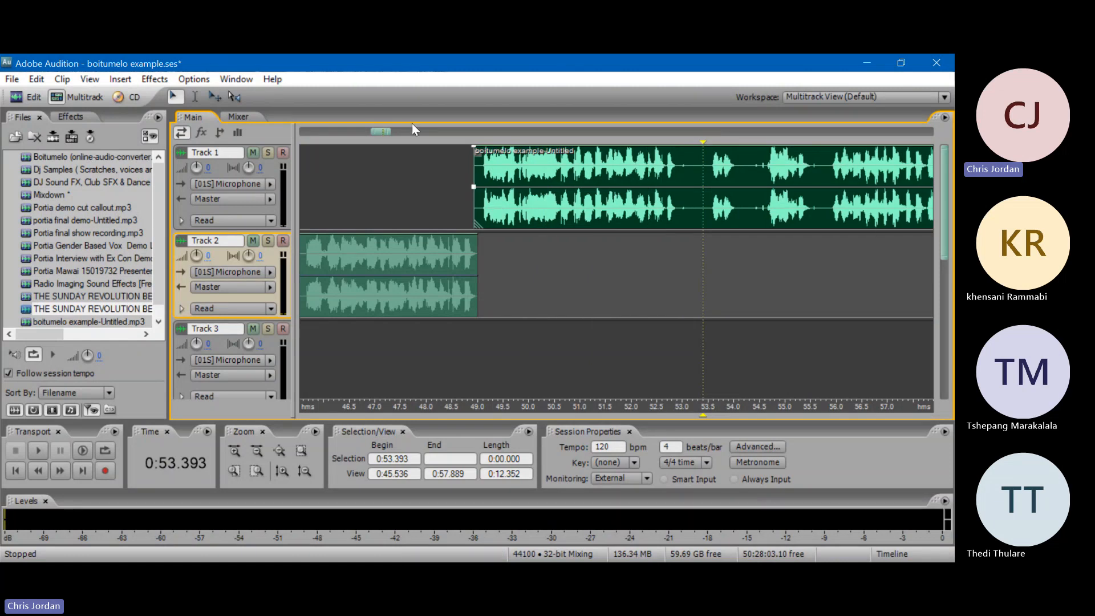
{"action": "scroll", "coordinate": [409, 124], "scroll_direction": "down", "scroll_amount": 2}
{"action": "scroll", "coordinate": [407, 127], "scroll_direction": "down", "scroll_amount": 1}
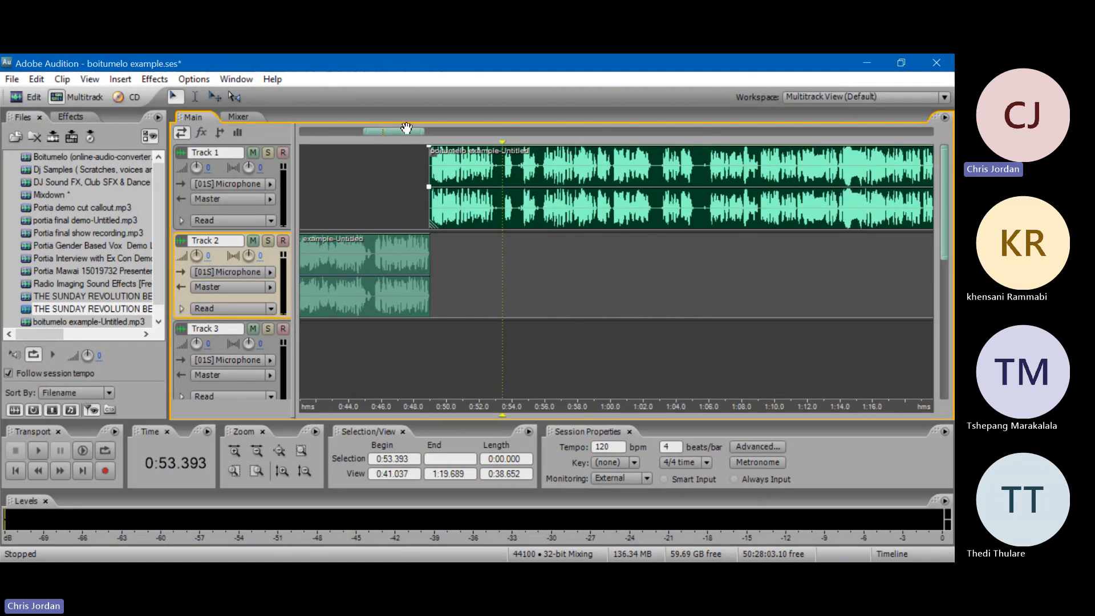
{"action": "left_click_drag", "start_coordinate": [407, 128], "coordinate": [397, 130]}
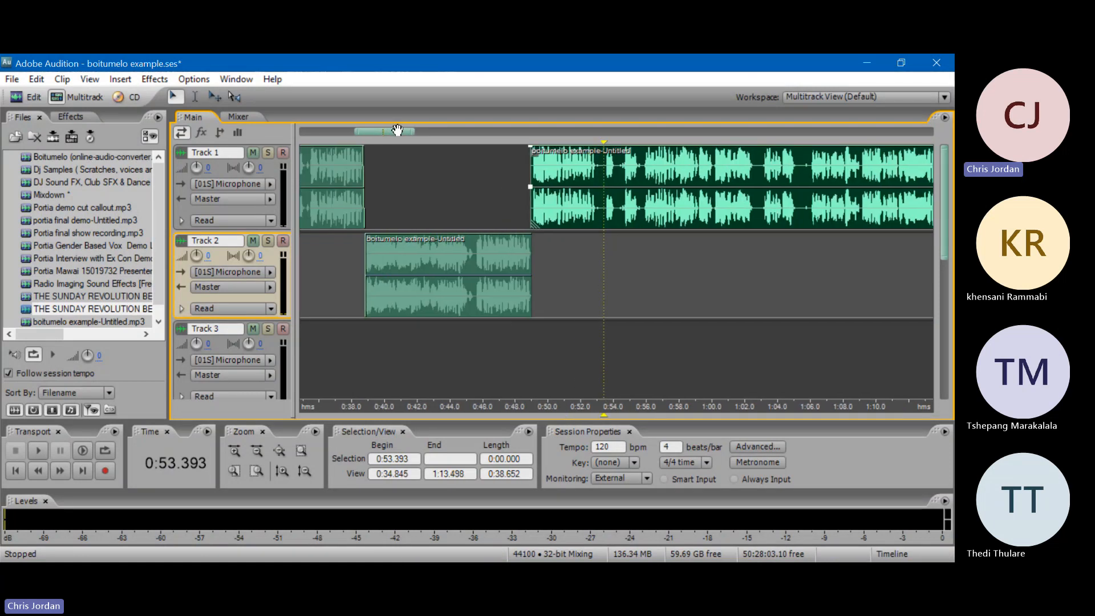
{"action": "left_click", "coordinate": [398, 220]}
{"action": "left_click", "coordinate": [439, 219]}
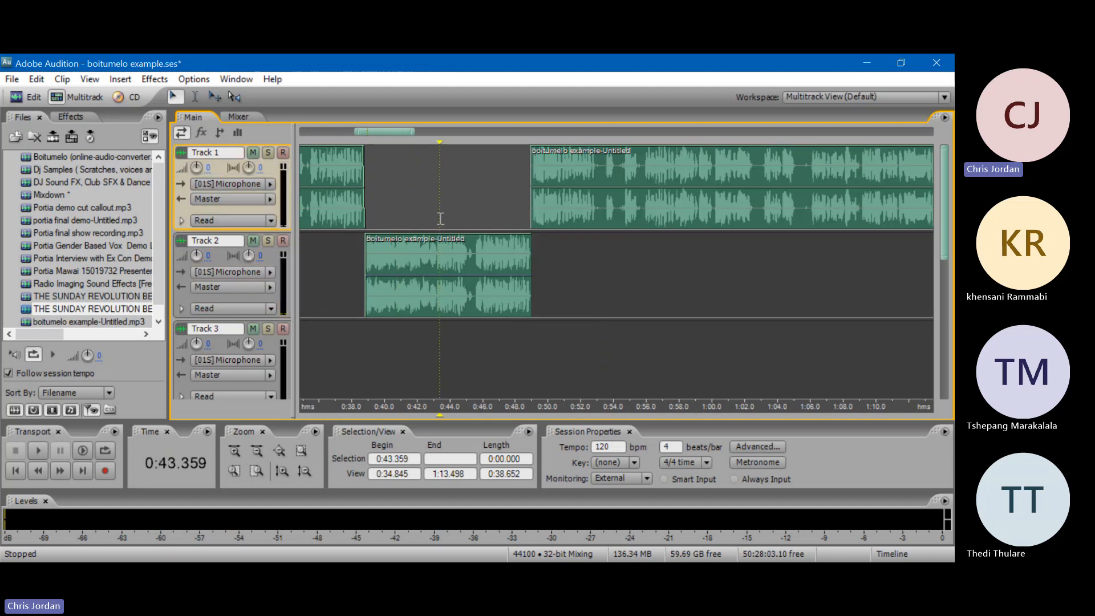
{"action": "key", "text": "space"}
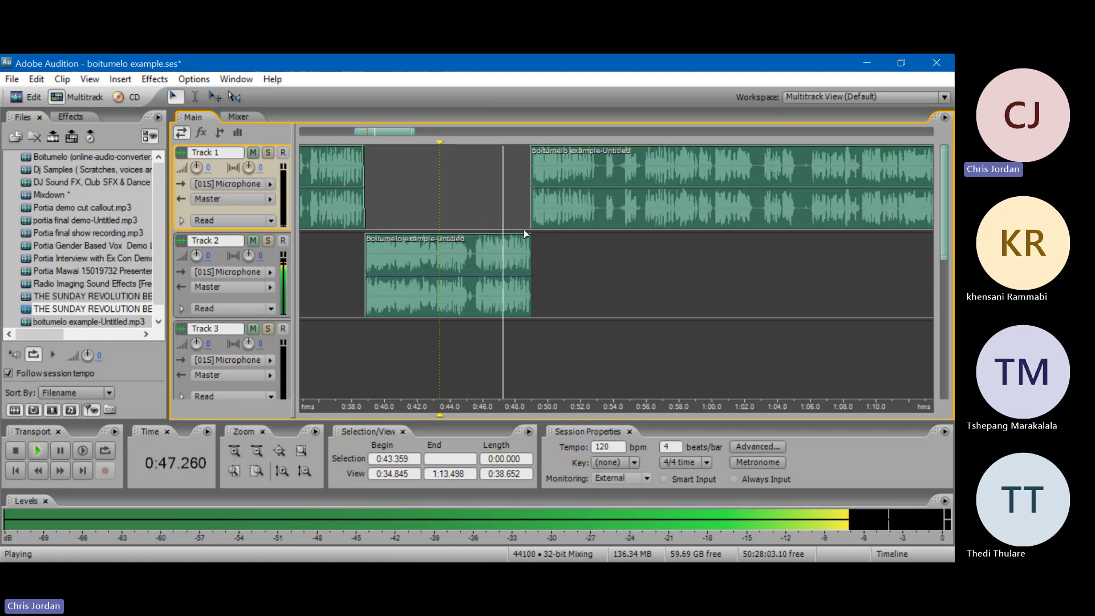
{"action": "scroll", "coordinate": [385, 129], "scroll_direction": "down", "scroll_amount": 2}
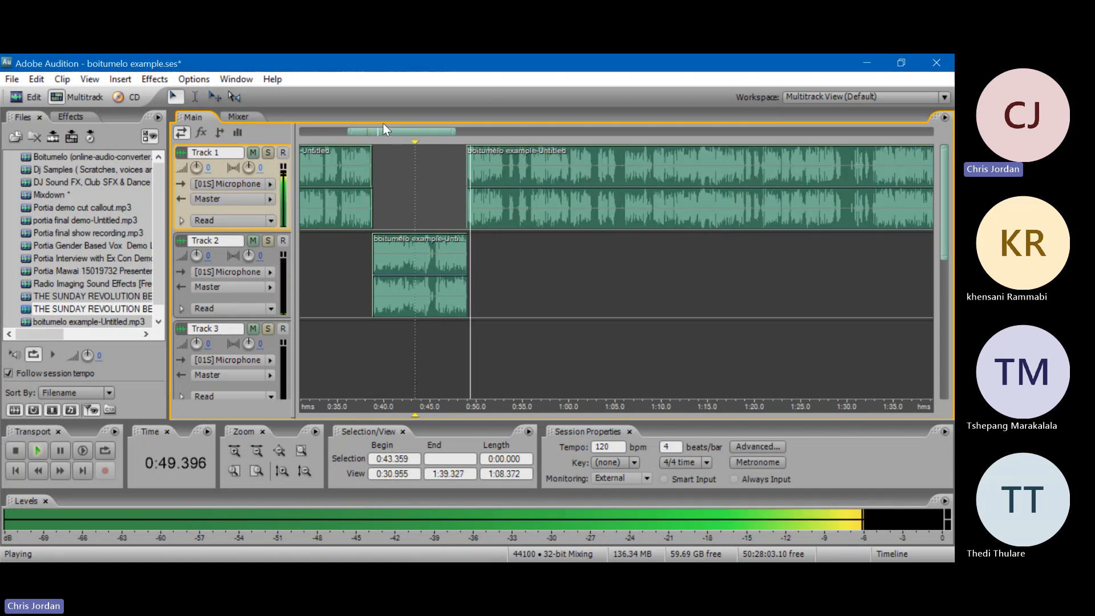
{"action": "scroll", "coordinate": [388, 127], "scroll_direction": "up", "scroll_amount": 3}
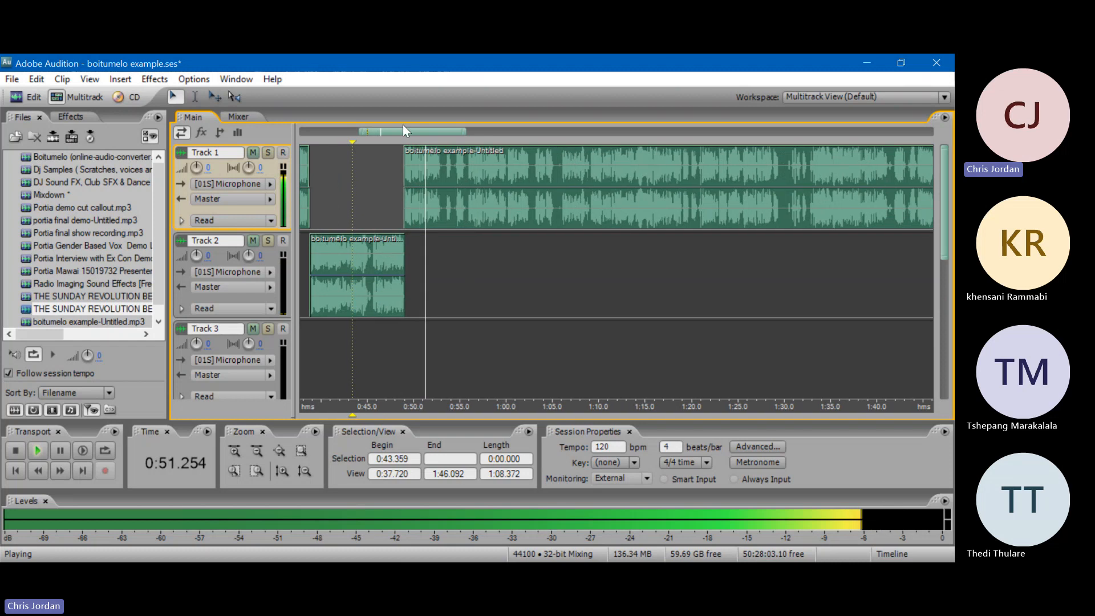
- Split the long Track 1 clip at 0:52.914 and 0:55.790 and delete the segment between the splits
{"action": "left_click", "coordinate": [491, 187]}
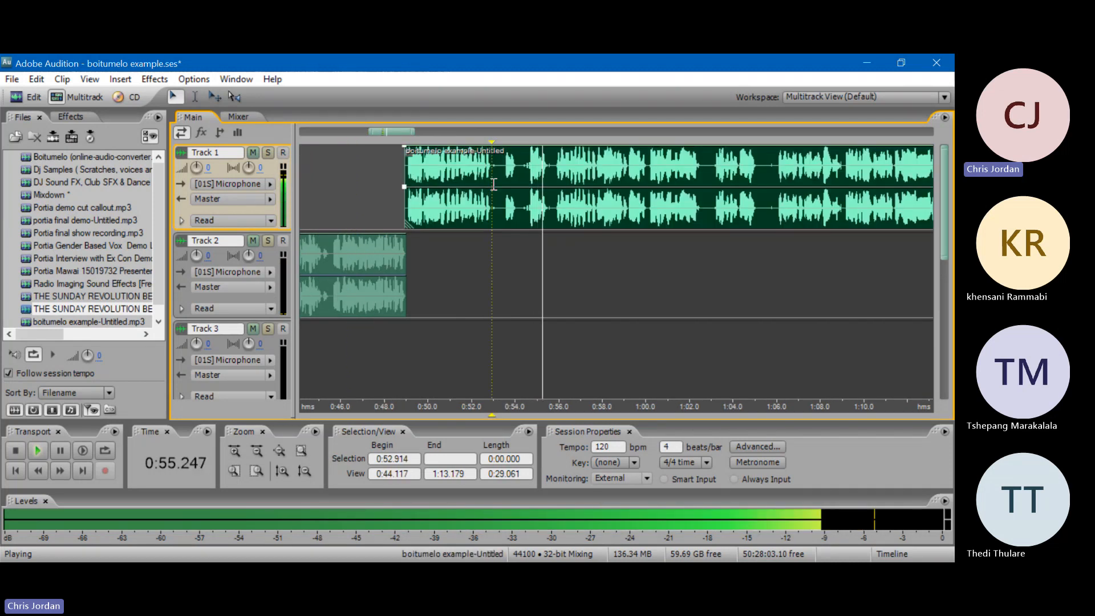
{"action": "key", "text": "ctrl+k"}
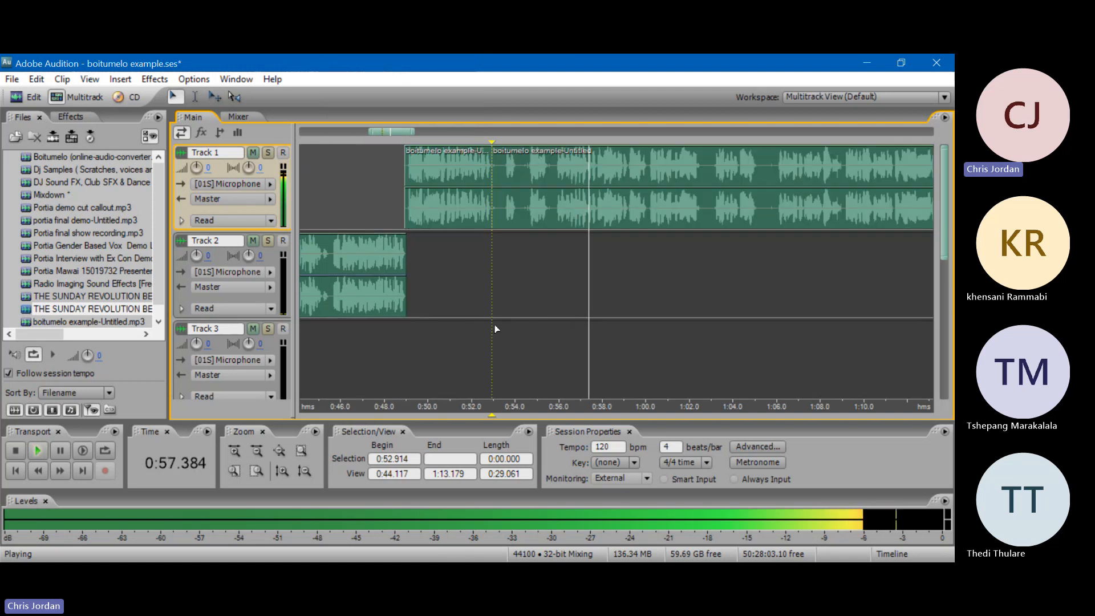
{"action": "left_click", "coordinate": [554, 199]}
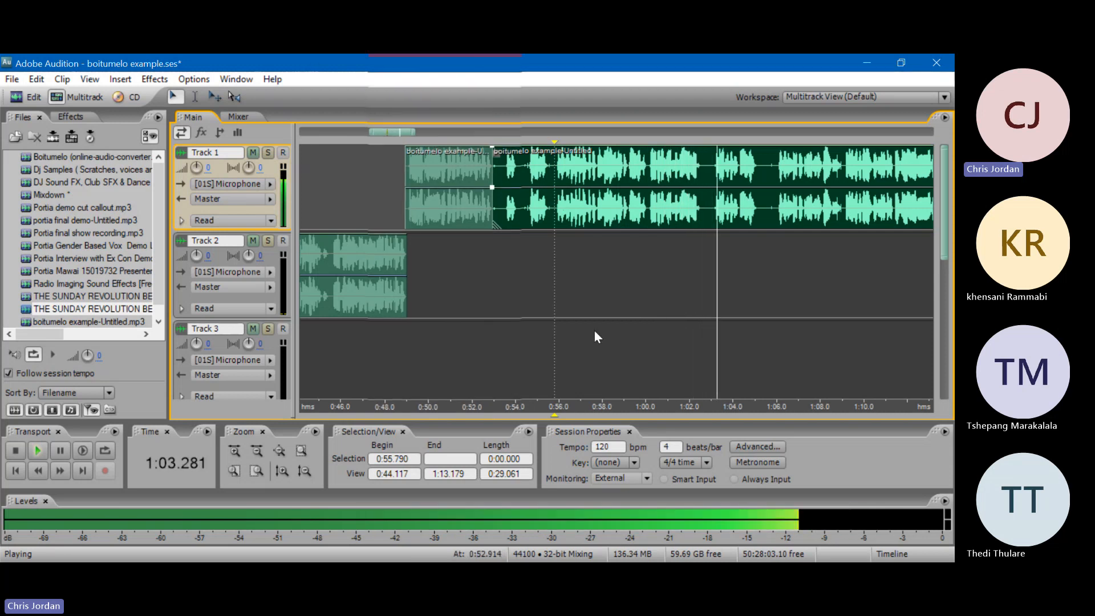
{"action": "key", "text": "ctrl+k"}
{"action": "key", "text": "space"}
{"action": "left_click", "coordinate": [549, 204]}
{"action": "key", "text": "Delete"}
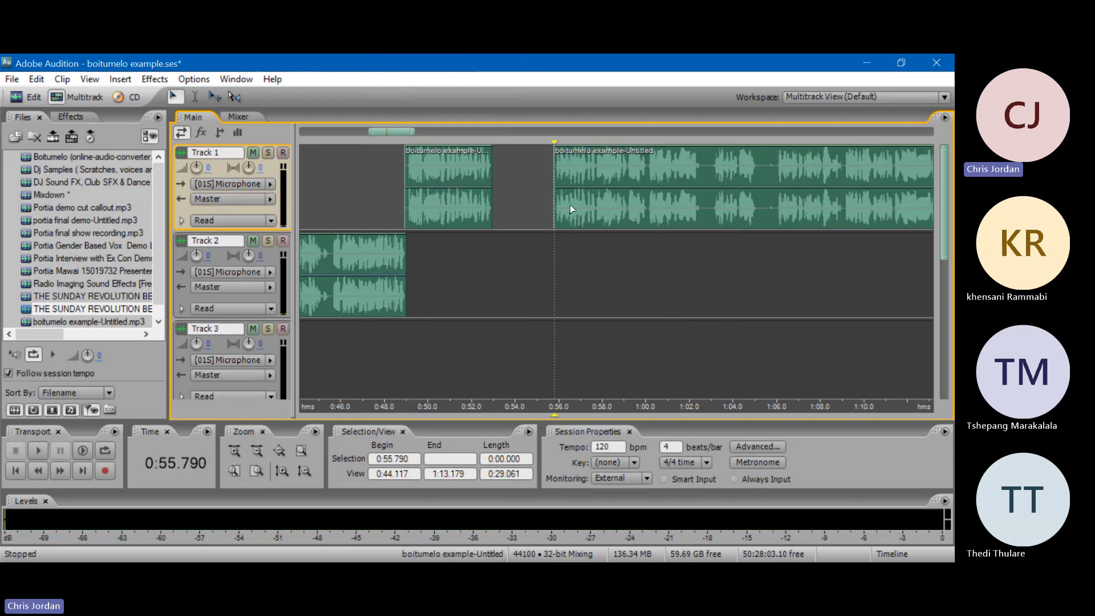
- Move the remaining Track 1 clip to Track 2 starting at about 0:52.9 and play the join from 0:52.000
{"action": "left_click_drag", "start_coordinate": [569, 204], "coordinate": [511, 257]}
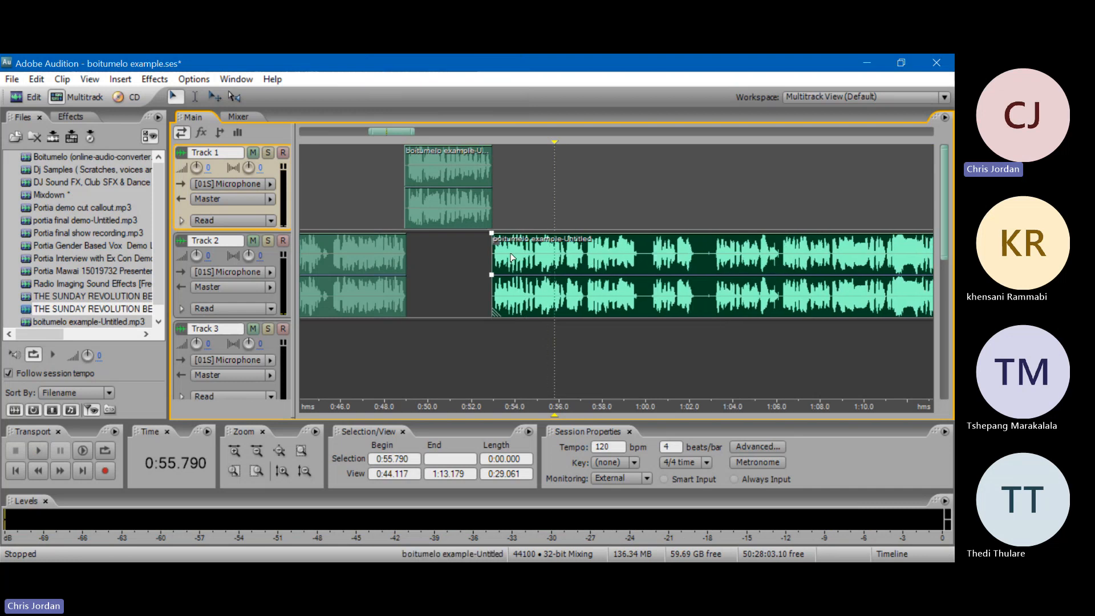
{"action": "left_click", "coordinate": [473, 214]}
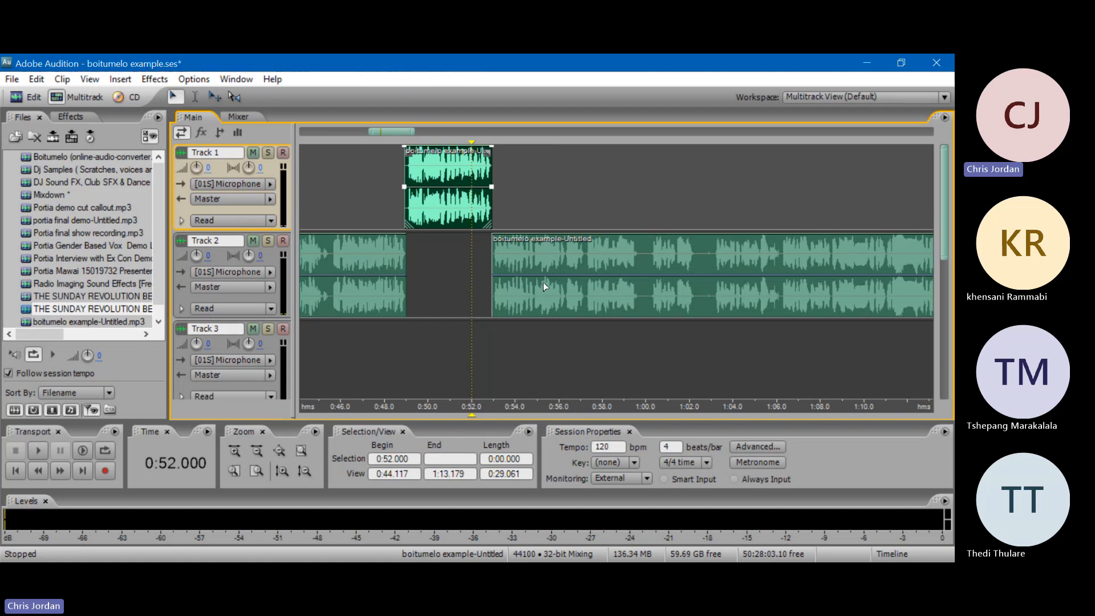
{"action": "key", "text": "space"}
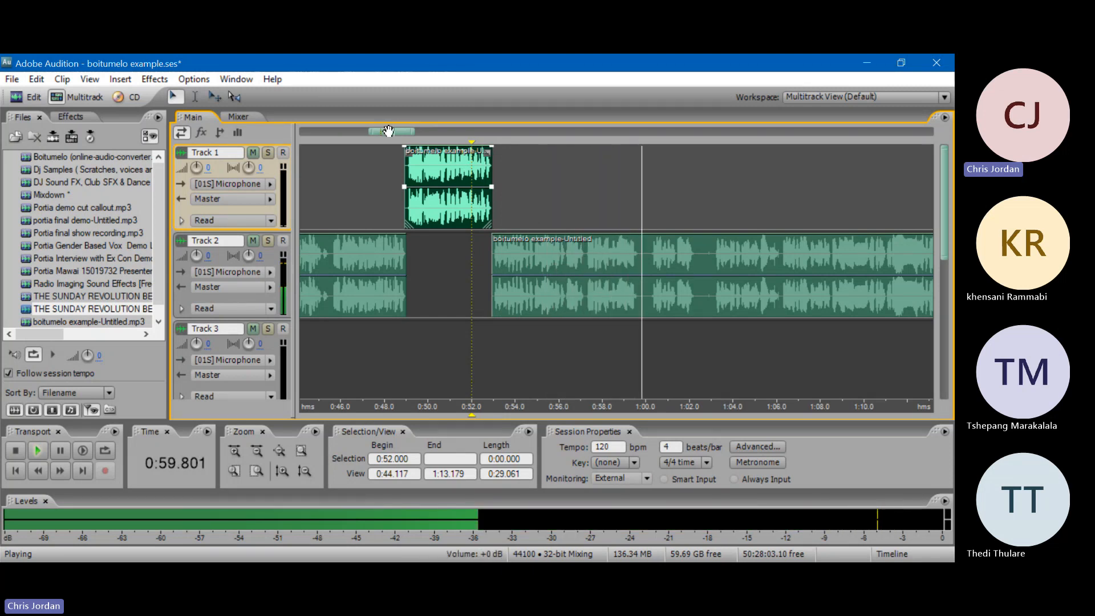
{"action": "left_click_drag", "start_coordinate": [390, 132], "coordinate": [405, 132]}
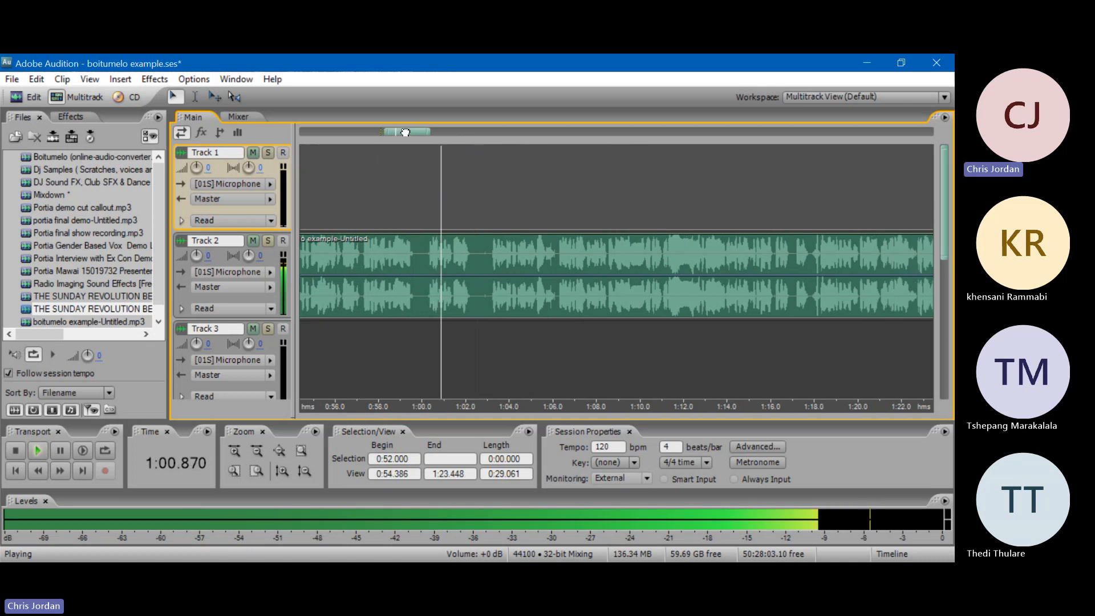
- Split the long Track 2 clip at about 1:00.0 and move the later part to Track 1 starting at about 0:59.28
{"action": "left_click", "coordinate": [418, 261]}
{"action": "left_click", "coordinate": [448, 347]}
{"action": "key", "text": "space"}
{"action": "left_click_drag", "start_coordinate": [431, 284], "coordinate": [415, 213]}
- Play the overlapping join from 0:58.905, stop playback and select the long Track 1 clip
{"action": "left_click", "coordinate": [396, 204]}
{"action": "key", "text": "space"}
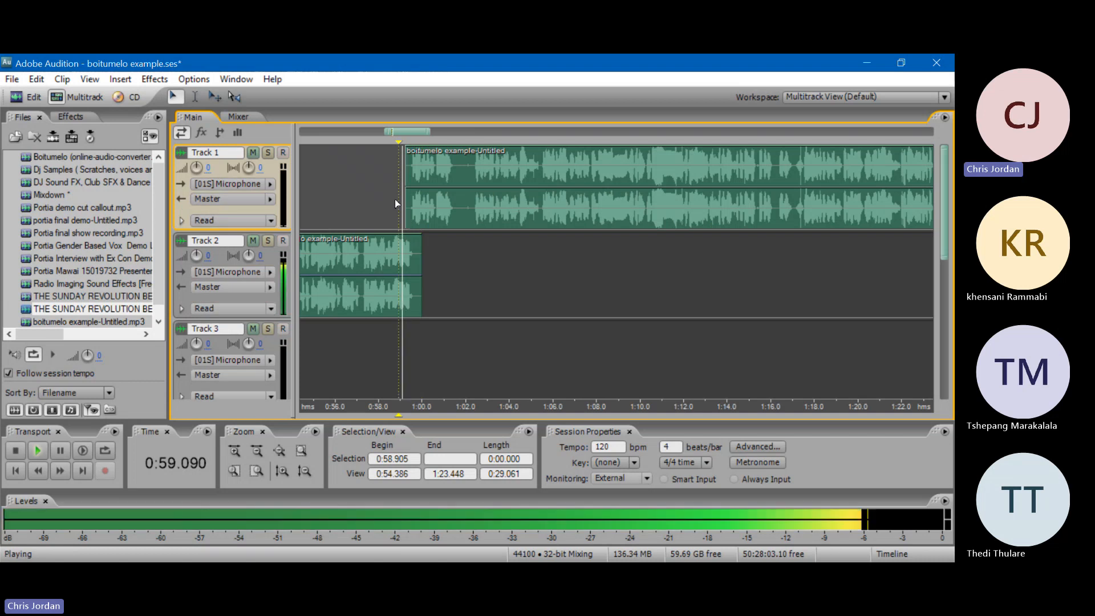
{"action": "key", "text": "space"}
{"action": "left_click", "coordinate": [412, 203]}
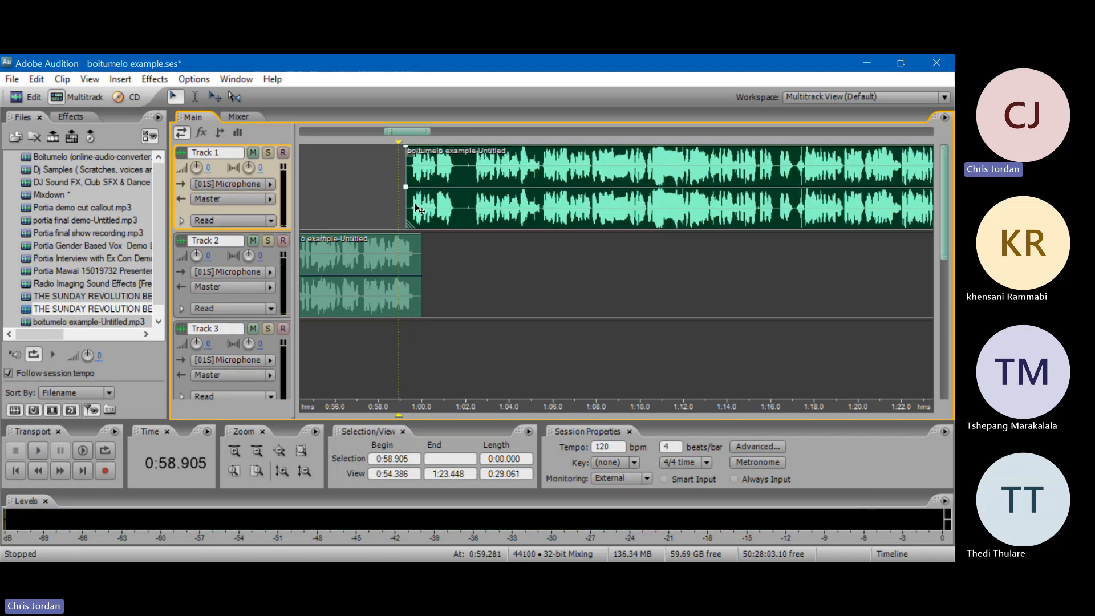
- Play the long Track 1 clip from 0:58.905 and replay its opening from 0:59.315 to find the next cut
{"action": "key", "text": "space"}
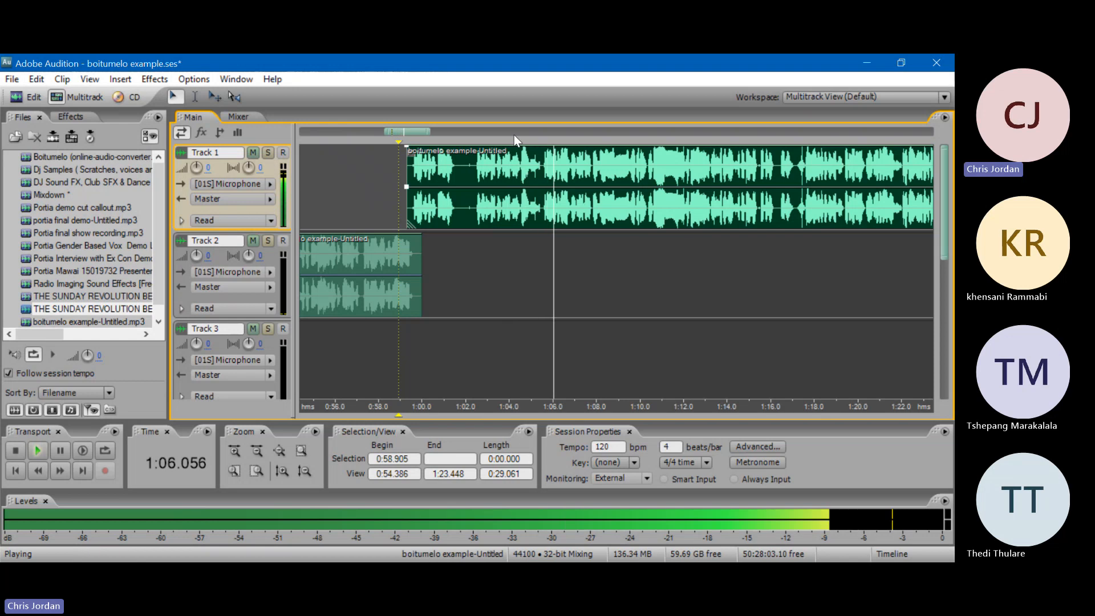
{"action": "left_click", "coordinate": [542, 162]}
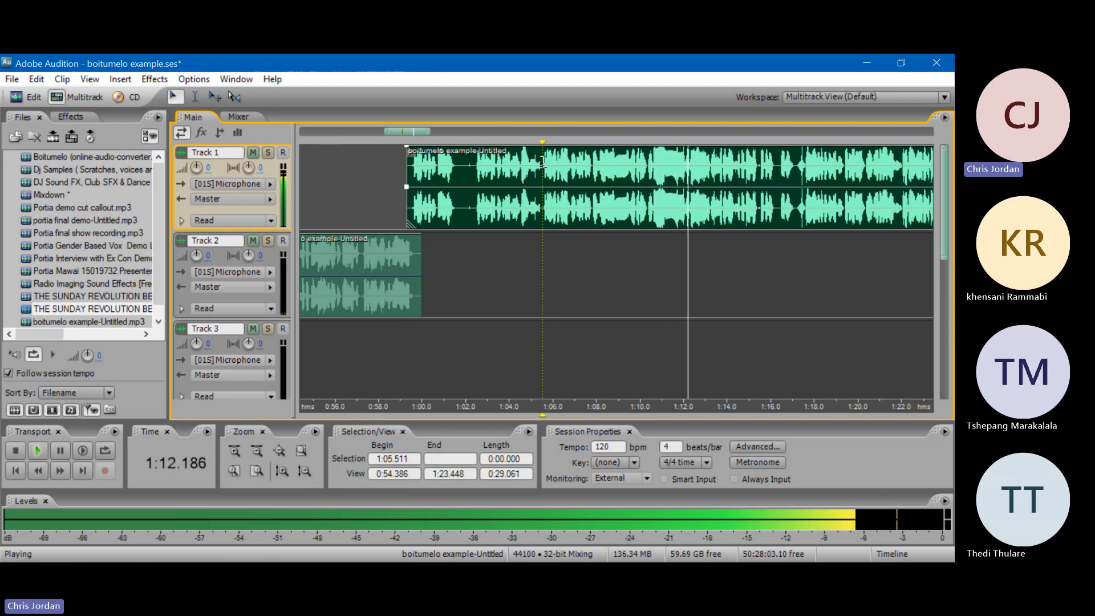
{"action": "key", "text": "space"}
{"action": "left_click", "coordinate": [404, 200]}
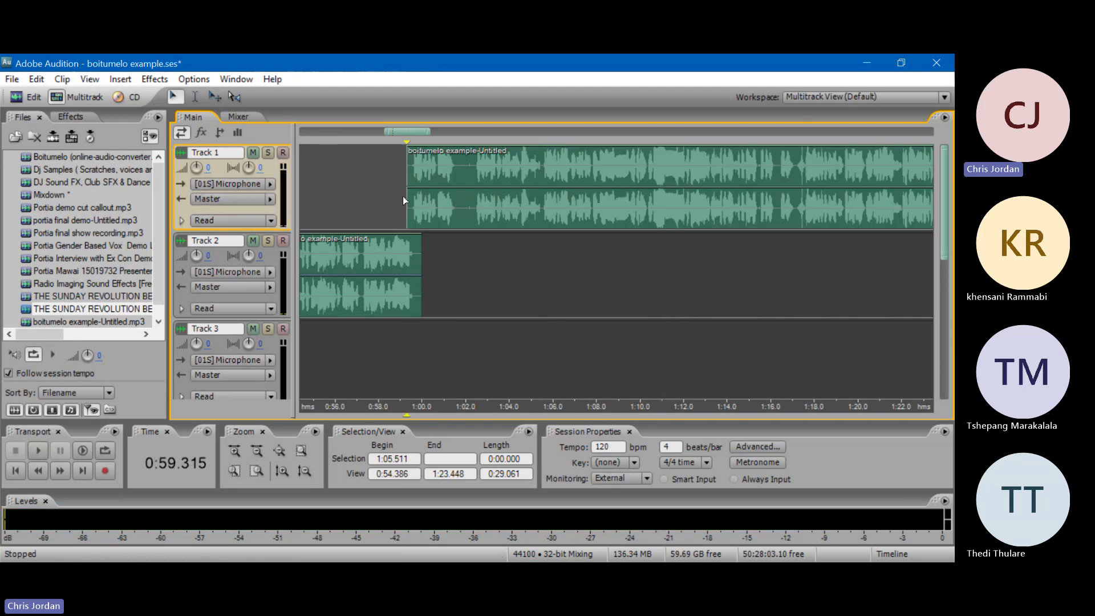
{"action": "key", "text": "space"}
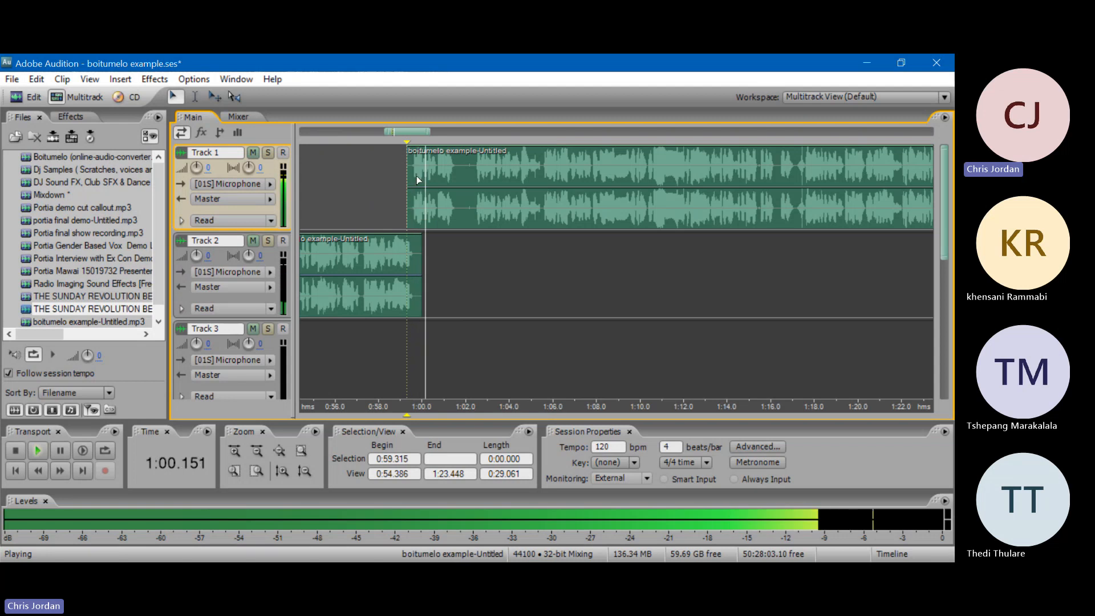
{"action": "key", "text": "space"}
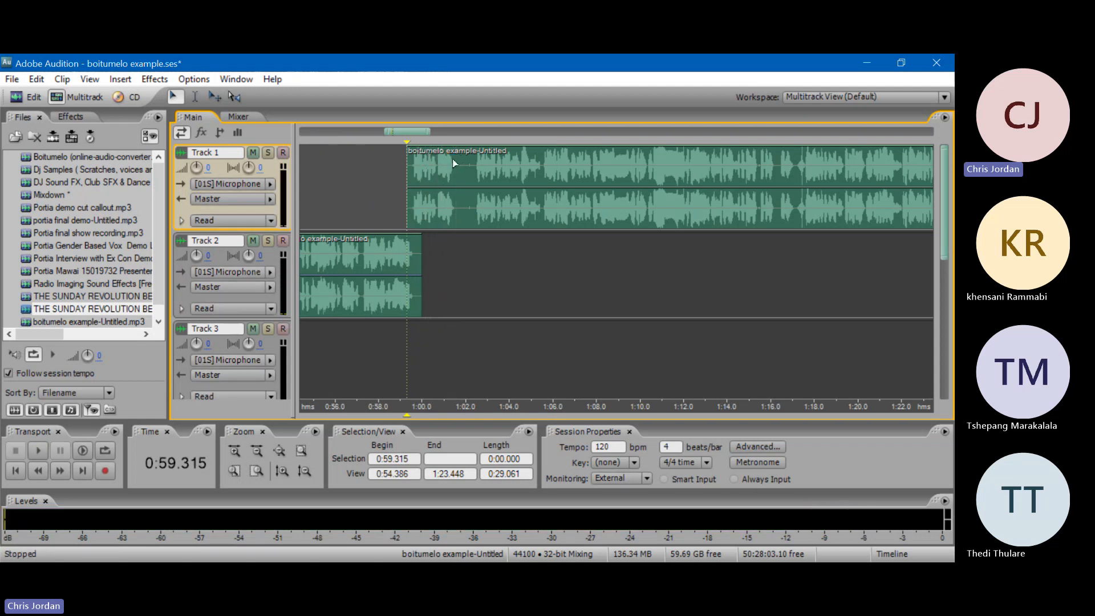
{"action": "key", "text": "space"}
{"action": "scroll", "coordinate": [433, 135], "scroll_direction": "up", "scroll_amount": 4}
{"action": "key", "text": "space"}
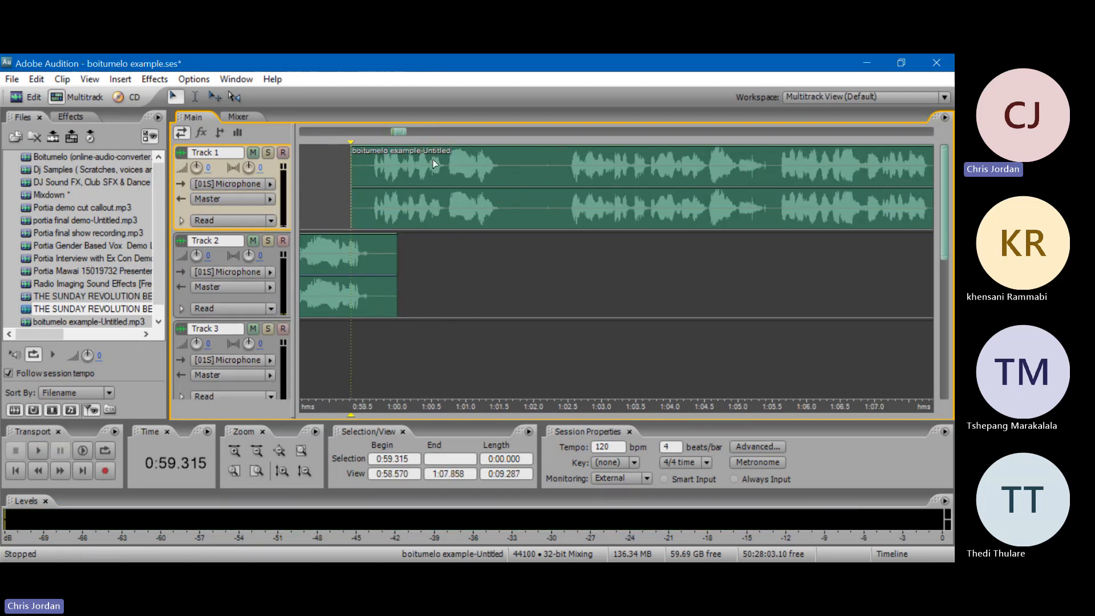
- Split the long Track 1 clip at 1:00.703
{"action": "left_click", "coordinate": [446, 169]}
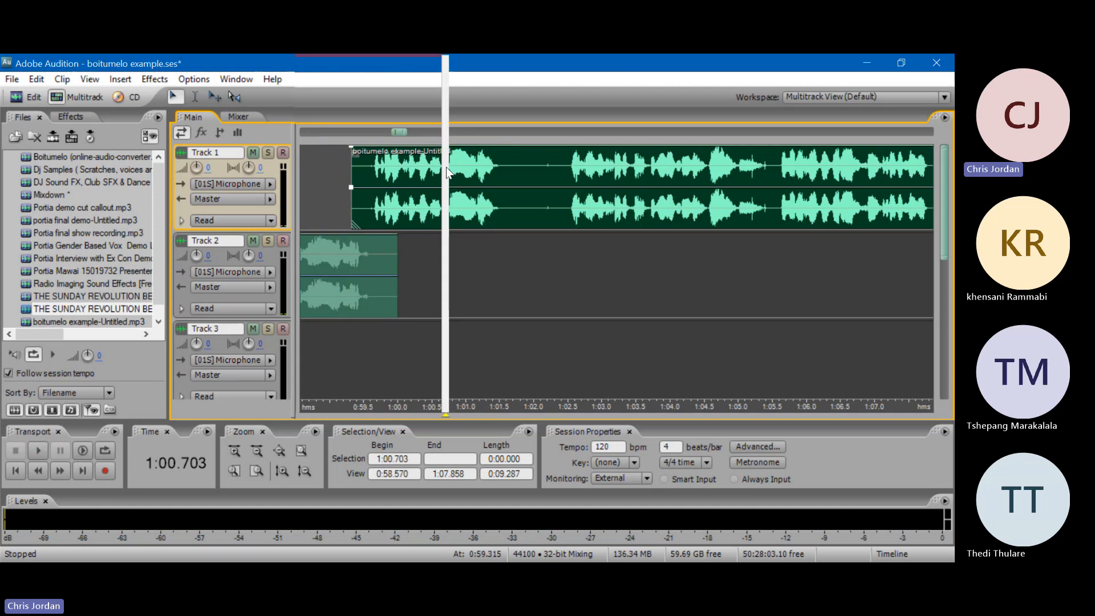
{"action": "left_click", "coordinate": [468, 343]}
{"action": "scroll", "coordinate": [460, 135], "scroll_direction": "down", "scroll_amount": 4}
{"action": "scroll", "coordinate": [459, 134], "scroll_direction": "down", "scroll_amount": 5}
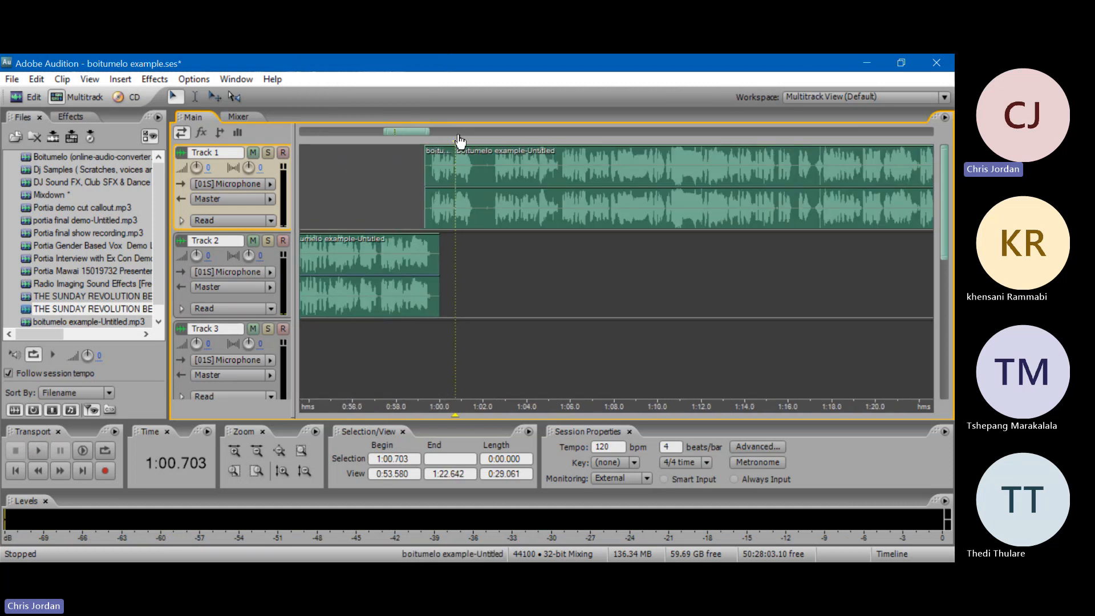
- Play the later part of the long Track 1 clip from 1:35.853 and from 1:33.716 to find where to resume
{"action": "left_click", "coordinate": [530, 181]}
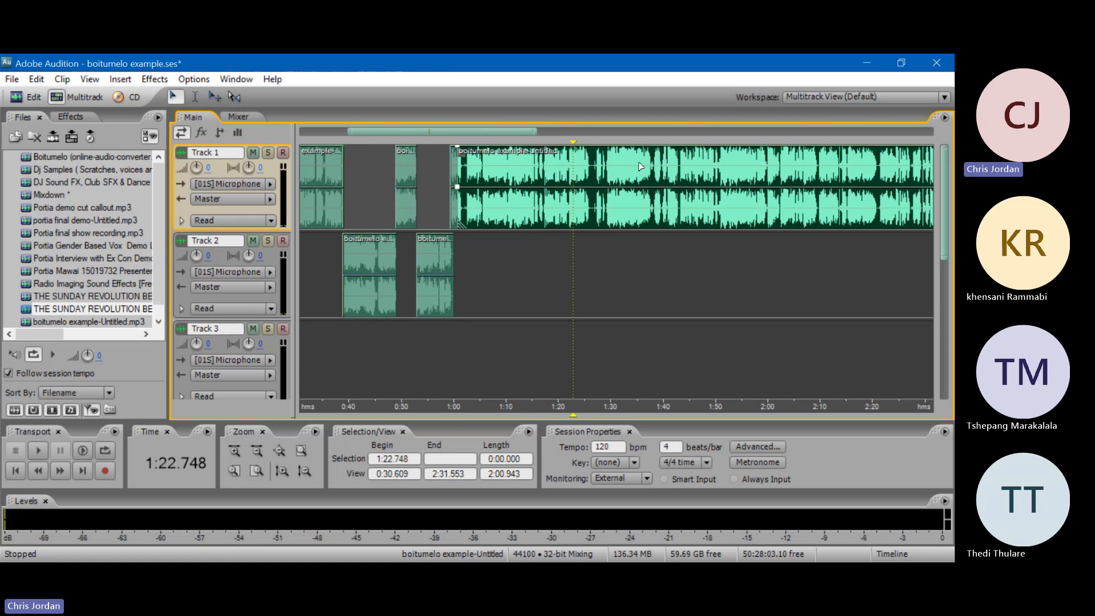
{"action": "left_click_drag", "start_coordinate": [530, 142], "coordinate": [567, 139]}
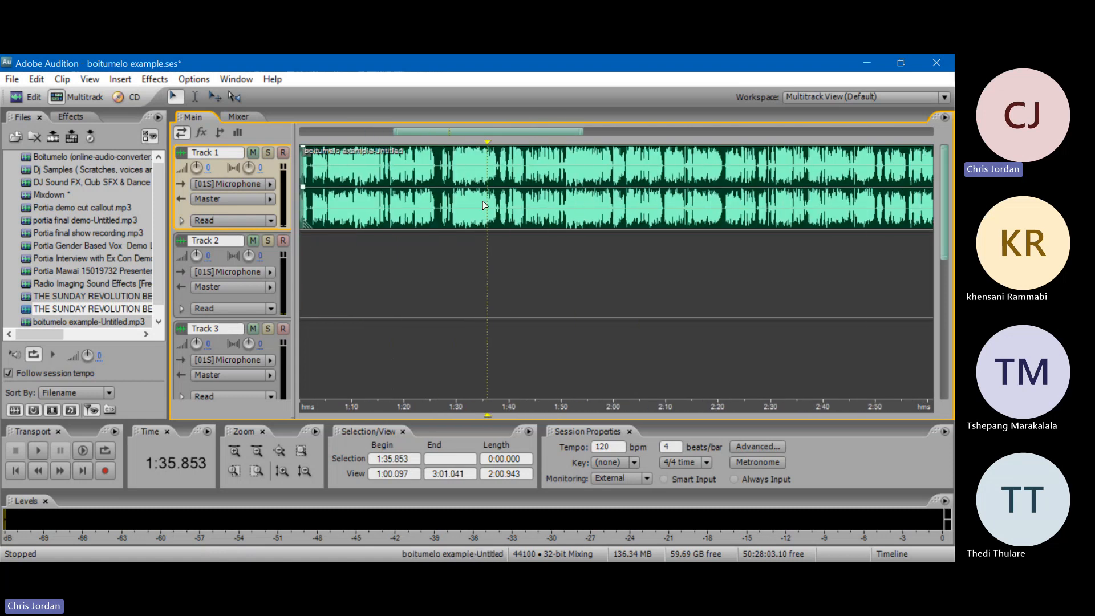
{"action": "key", "text": "space"}
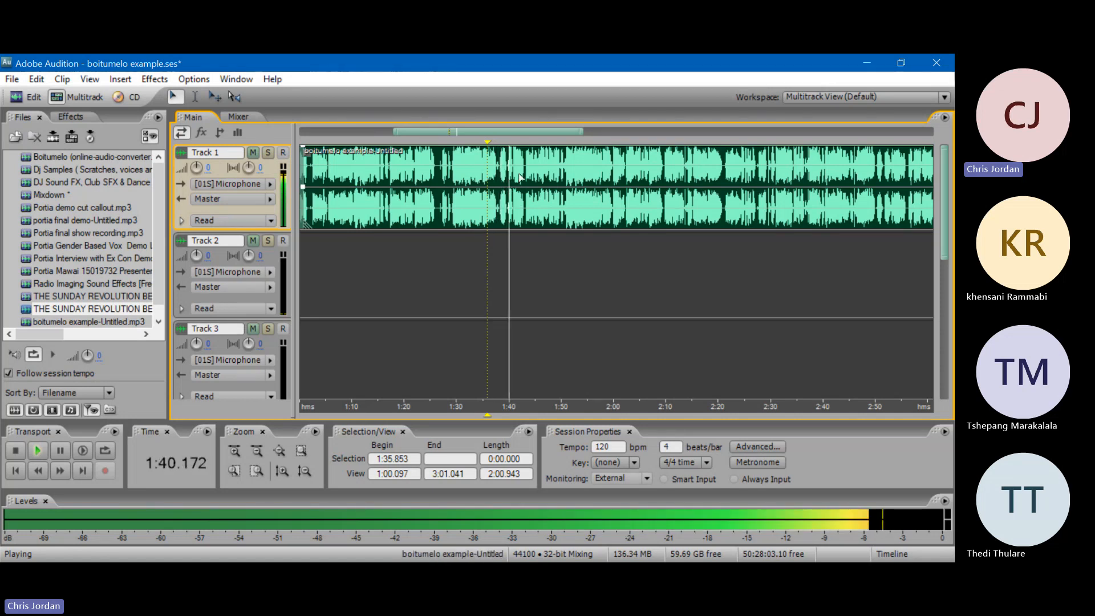
{"action": "left_click", "coordinate": [477, 174]}
{"action": "key", "text": "space"}
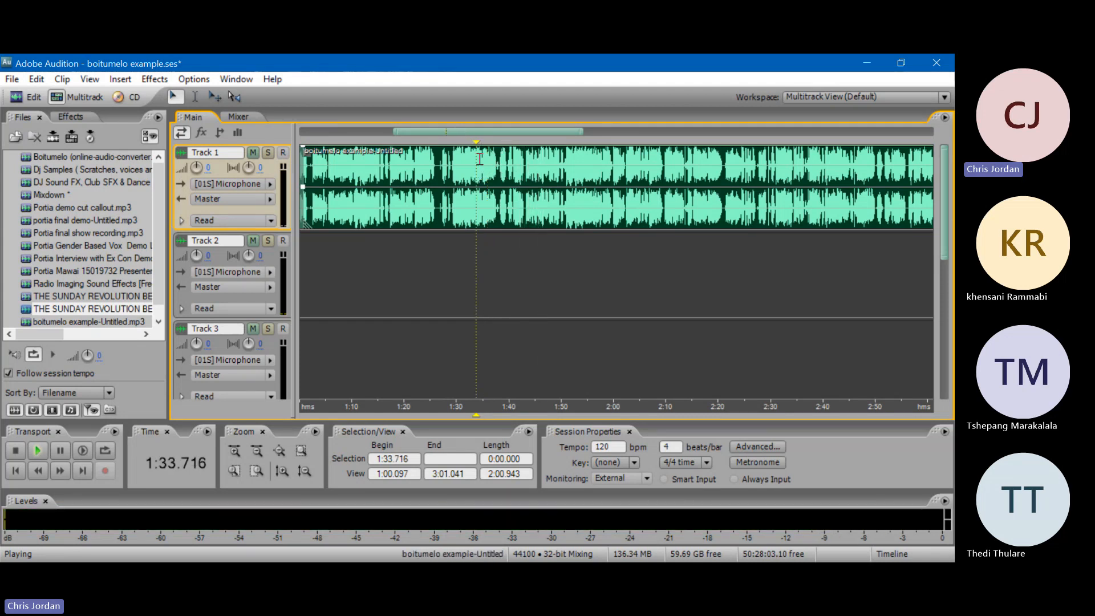
{"action": "key", "text": "space"}
{"action": "scroll", "coordinate": [470, 130], "scroll_direction": "up", "scroll_amount": 4}
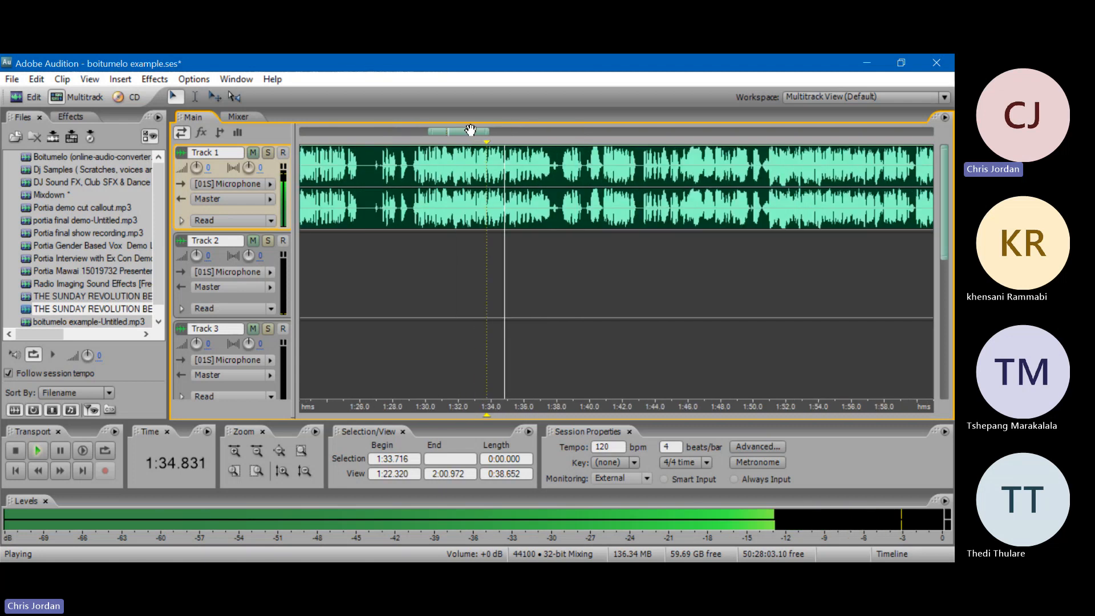
- Split the long Track 1 clip at 1:29.149 and delete the segment between 1:00.703 and that split
{"action": "left_click", "coordinate": [413, 181]}
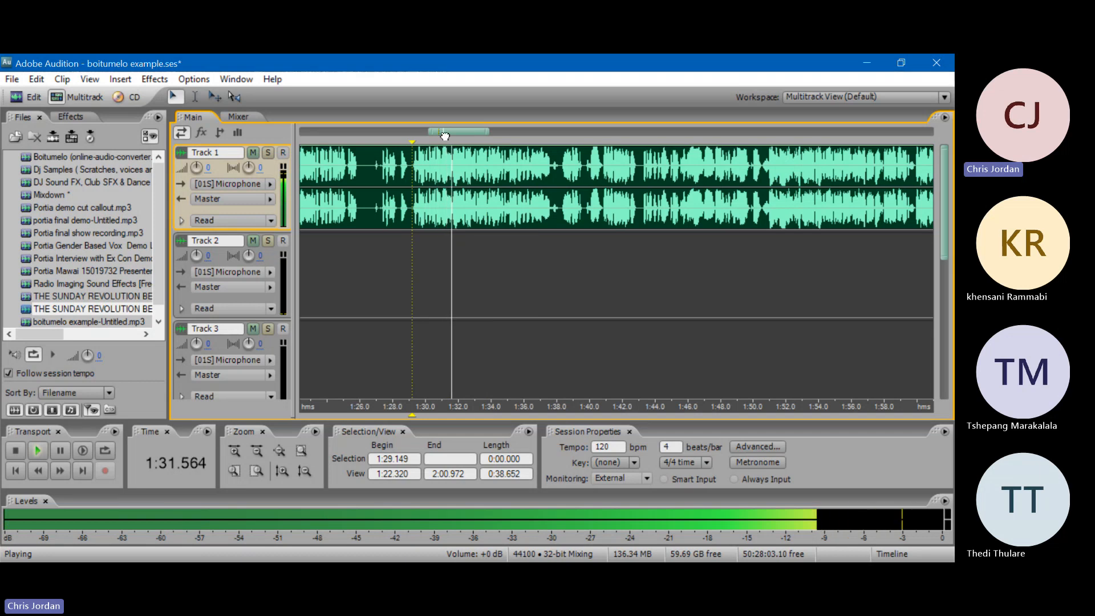
{"action": "left_click_drag", "start_coordinate": [445, 132], "coordinate": [436, 133]}
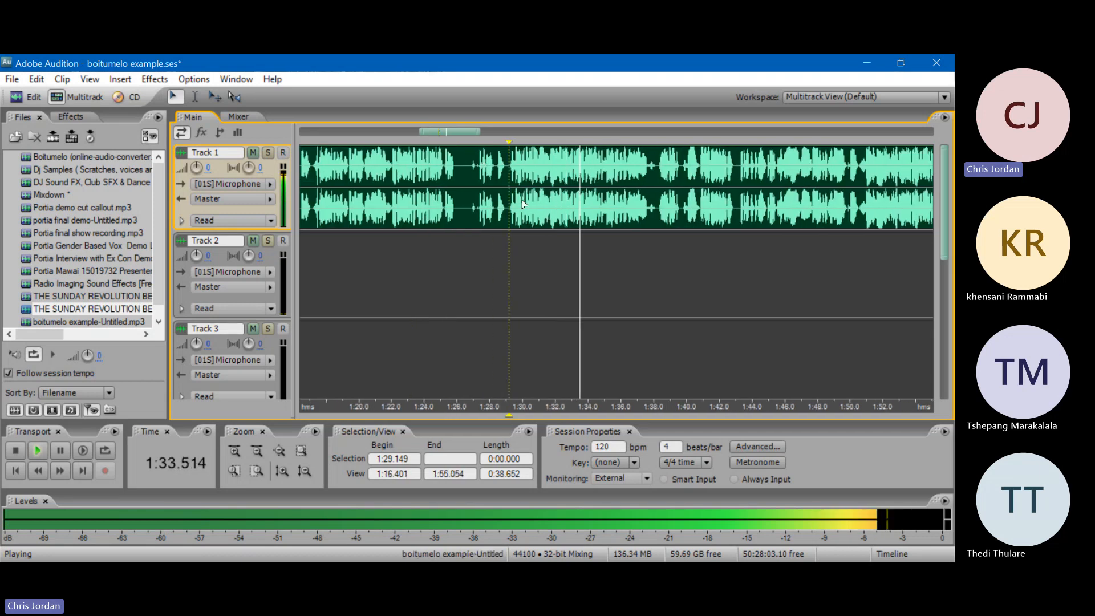
{"action": "left_click", "coordinate": [466, 217]}
{"action": "left_click", "coordinate": [449, 214]}
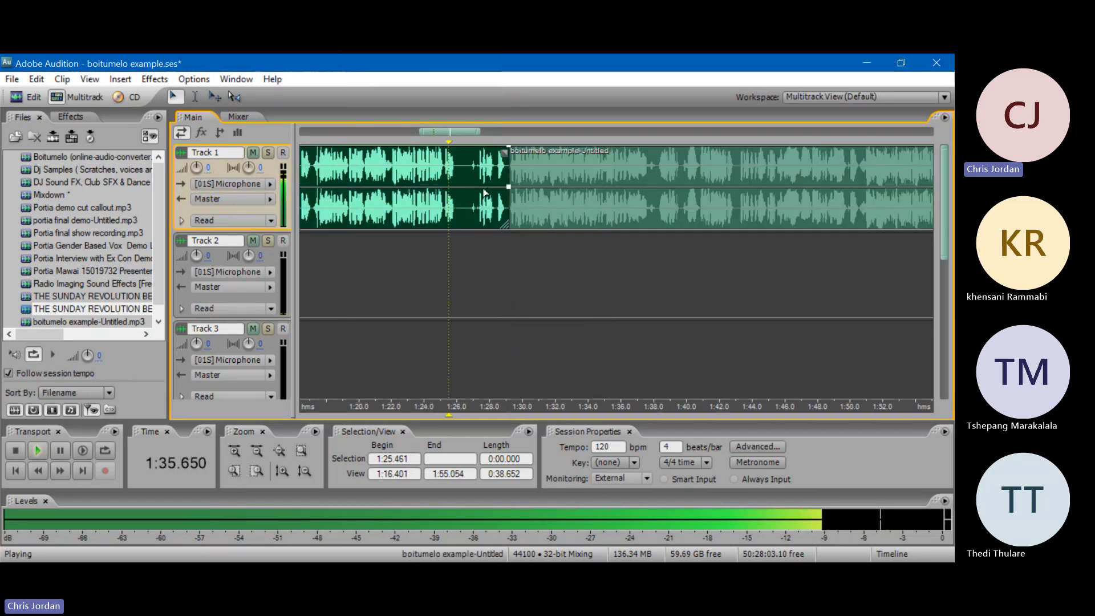
{"action": "key", "text": "Delete"}
{"action": "scroll", "coordinate": [459, 131], "scroll_direction": "down", "scroll_amount": 4}
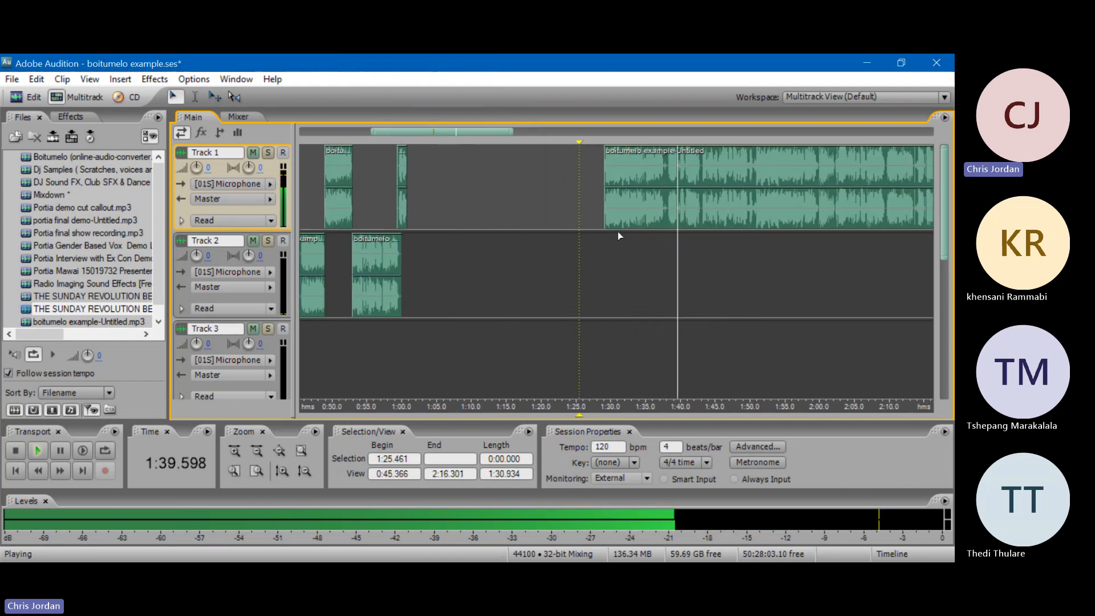
- Move the remaining long Track 1 clip to Track 2 starting at about 1:00.7 and play the join from 1:00.000
{"action": "key", "text": "space"}
{"action": "left_click_drag", "start_coordinate": [610, 226], "coordinate": [413, 253]}
{"action": "left_click", "coordinate": [402, 224]}
{"action": "key", "text": "space"}
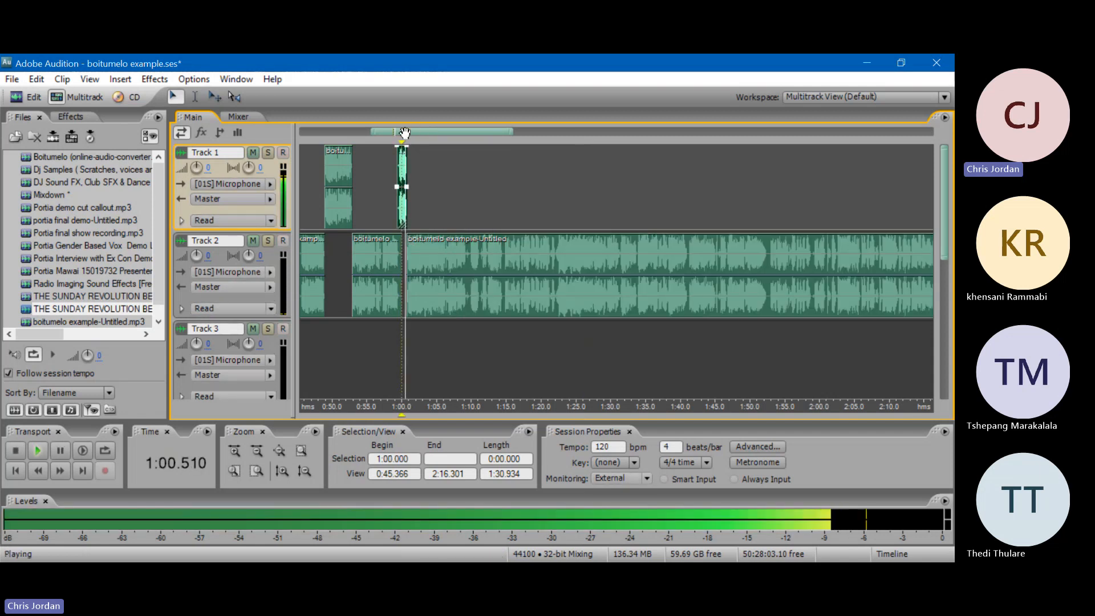
{"action": "scroll", "coordinate": [414, 130], "scroll_direction": "up", "scroll_amount": 8}
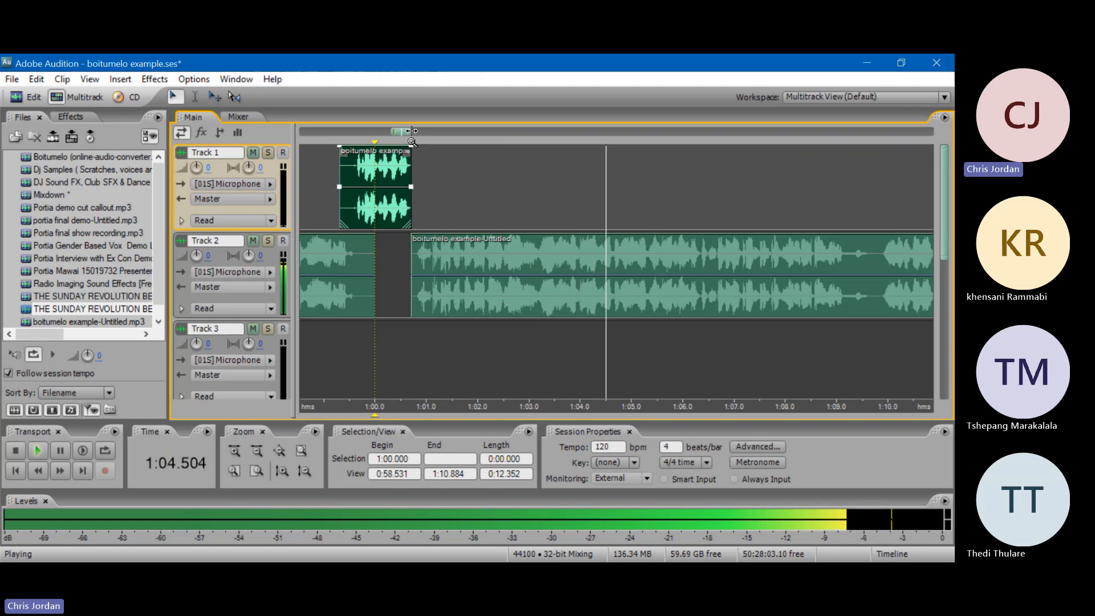
{"action": "scroll", "coordinate": [411, 131], "scroll_direction": "down", "scroll_amount": 3}
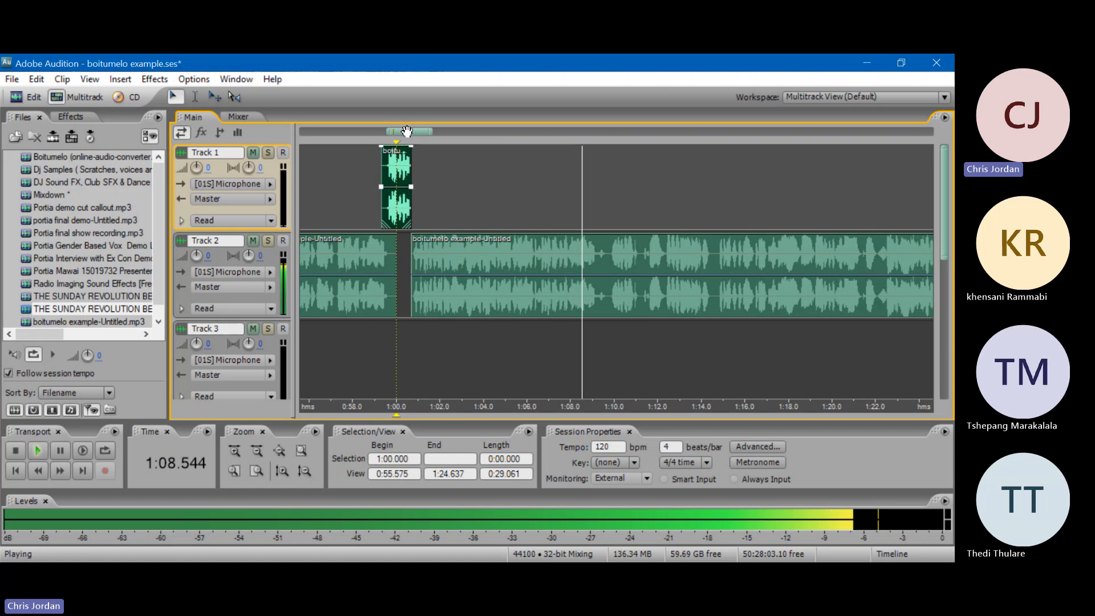
- Split the long Track 2 clip at 1:09.542 and again at 1:14.471
{"action": "left_click", "coordinate": [603, 254]}
{"action": "key", "text": "ctrl+k"}
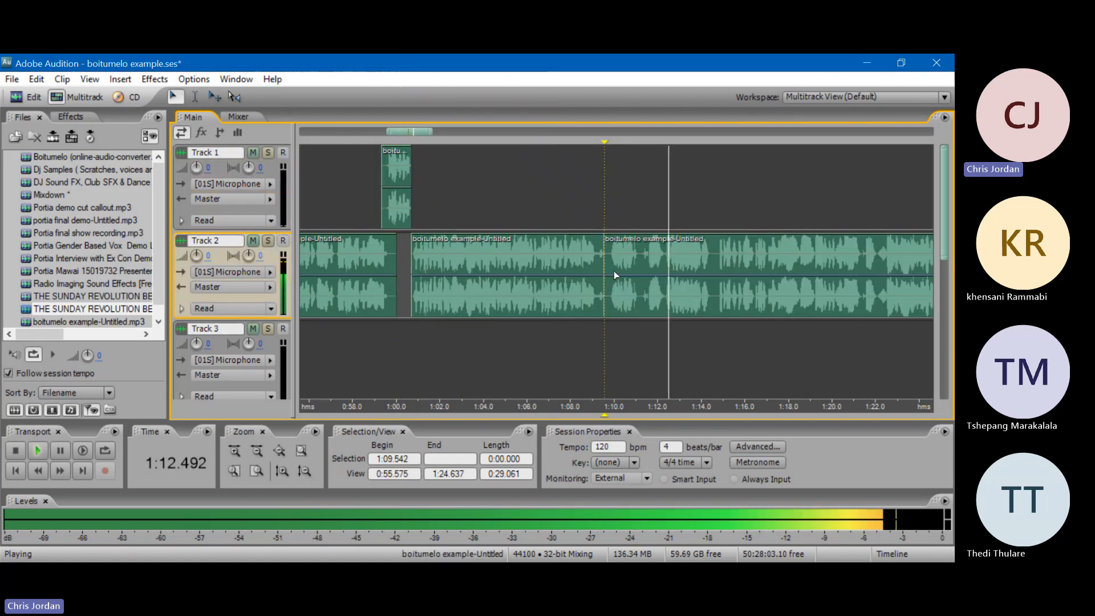
{"action": "left_click", "coordinate": [614, 272]}
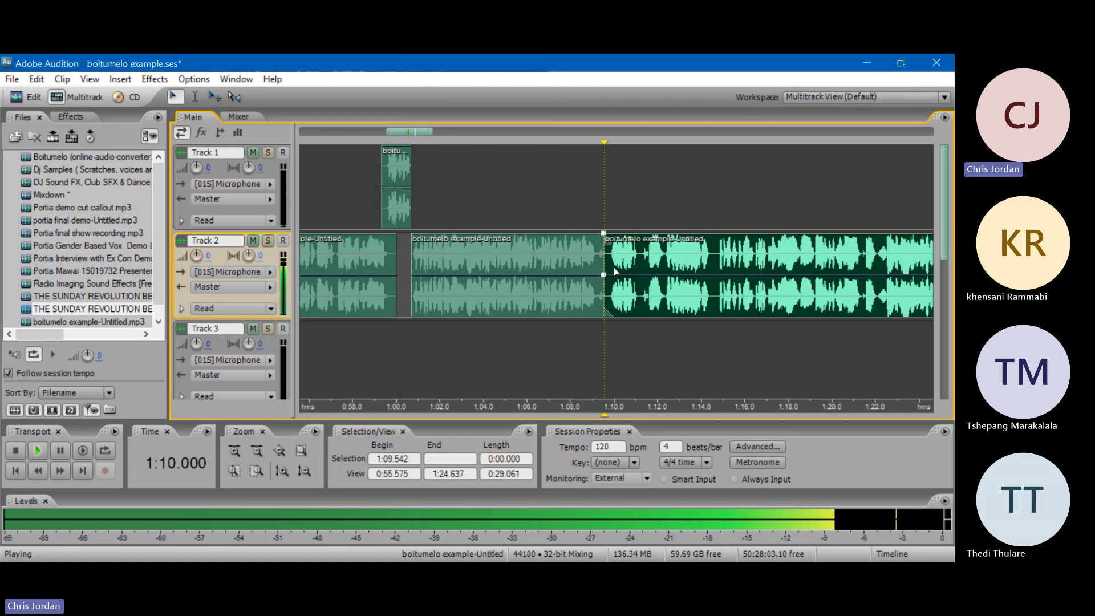
{"action": "key", "text": "space"}
{"action": "left_click", "coordinate": [710, 261]}
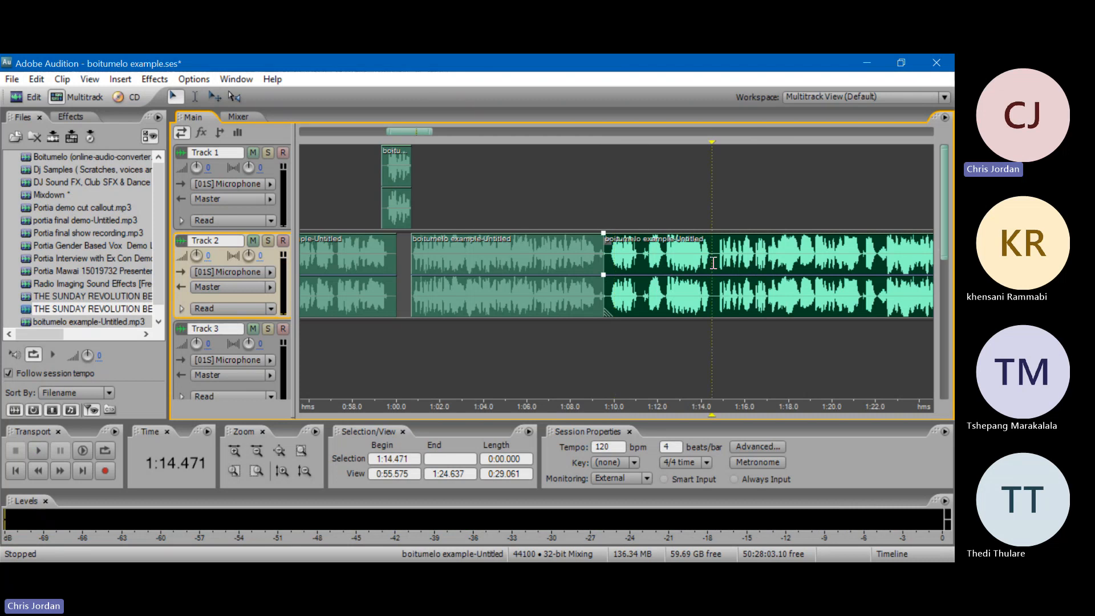
{"action": "key", "text": "ctrl+k"}
- Move the segment between the two splits to Track 1 starting at 1:09.062 and play the join from 1:07.351
{"action": "left_click", "coordinate": [550, 272]}
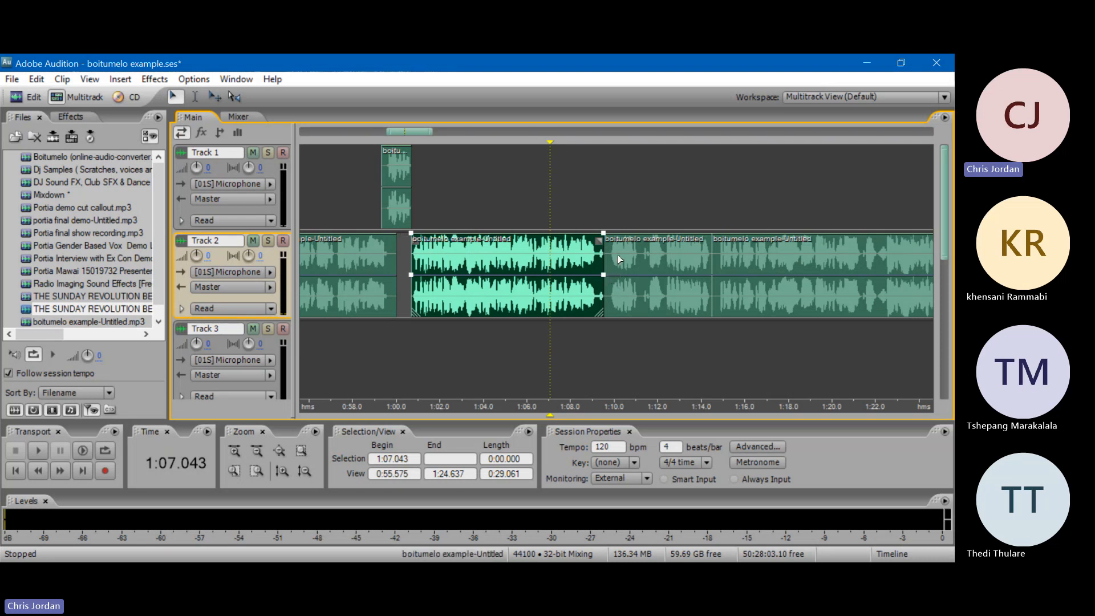
{"action": "left_click_drag", "start_coordinate": [644, 258], "coordinate": [639, 213]}
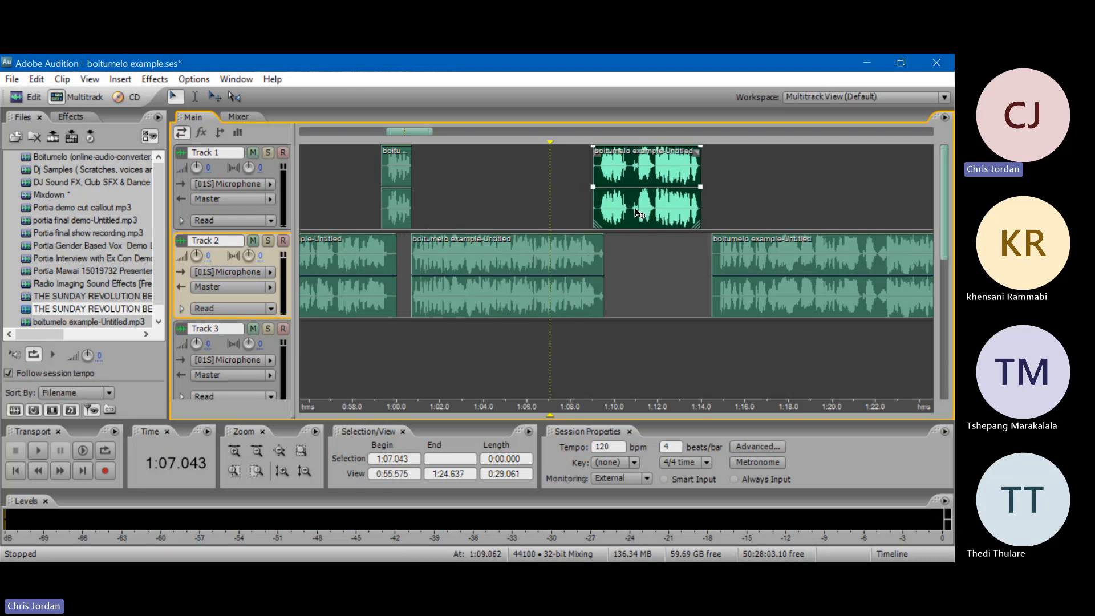
{"action": "left_click", "coordinate": [556, 211]}
{"action": "key", "text": "space"}
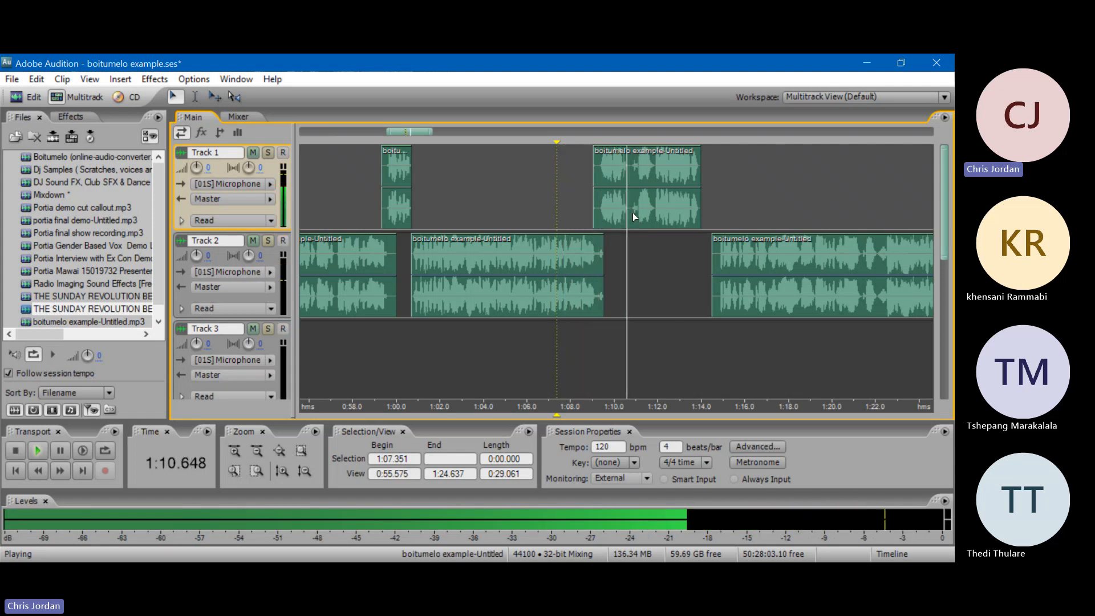
{"action": "key", "text": "space"}
- Split the moved Track 1 segment at 1:10.671 and delete its later part
{"action": "left_click", "coordinate": [627, 205]}
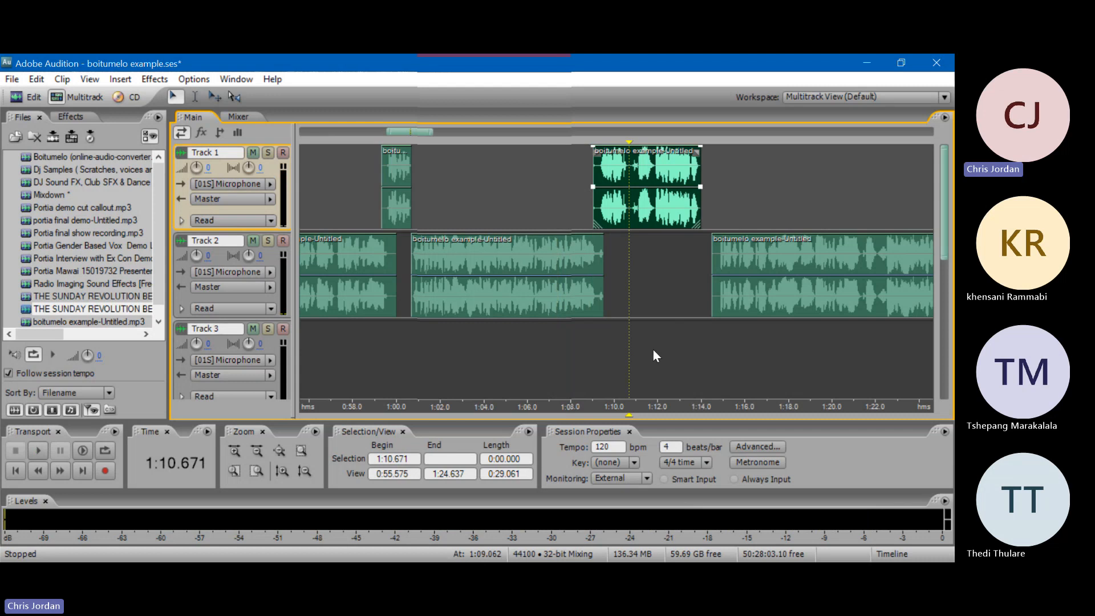
{"action": "key", "text": "ctrl+k"}
{"action": "left_click", "coordinate": [679, 191]}
{"action": "key", "text": "Delete"}
- Move the last Track 2 clip earlier to start at about 1:10.26 and play the join from 1:09.781
{"action": "left_click_drag", "start_coordinate": [730, 262], "coordinate": [643, 283]}
{"action": "left_click", "coordinate": [609, 194]}
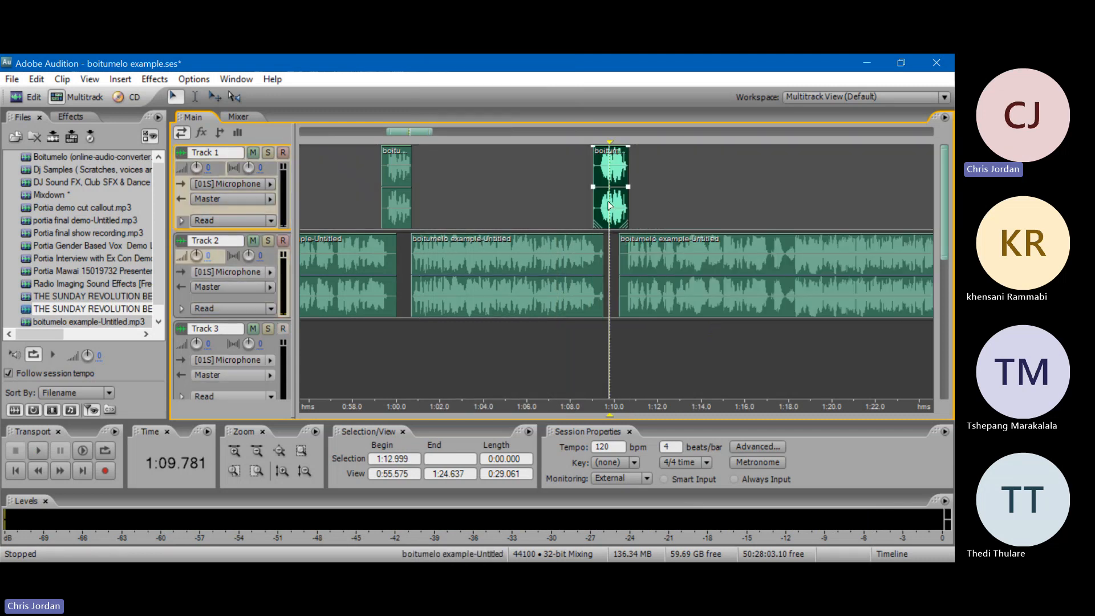
{"action": "key", "text": "space"}
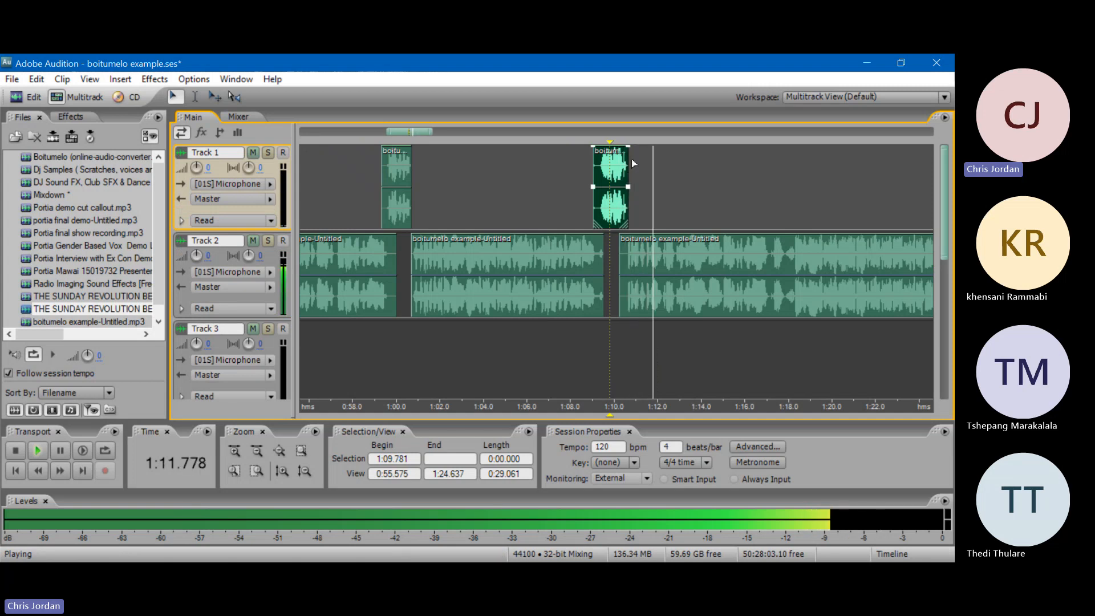
{"action": "left_click_drag", "start_coordinate": [418, 131], "coordinate": [440, 132]}
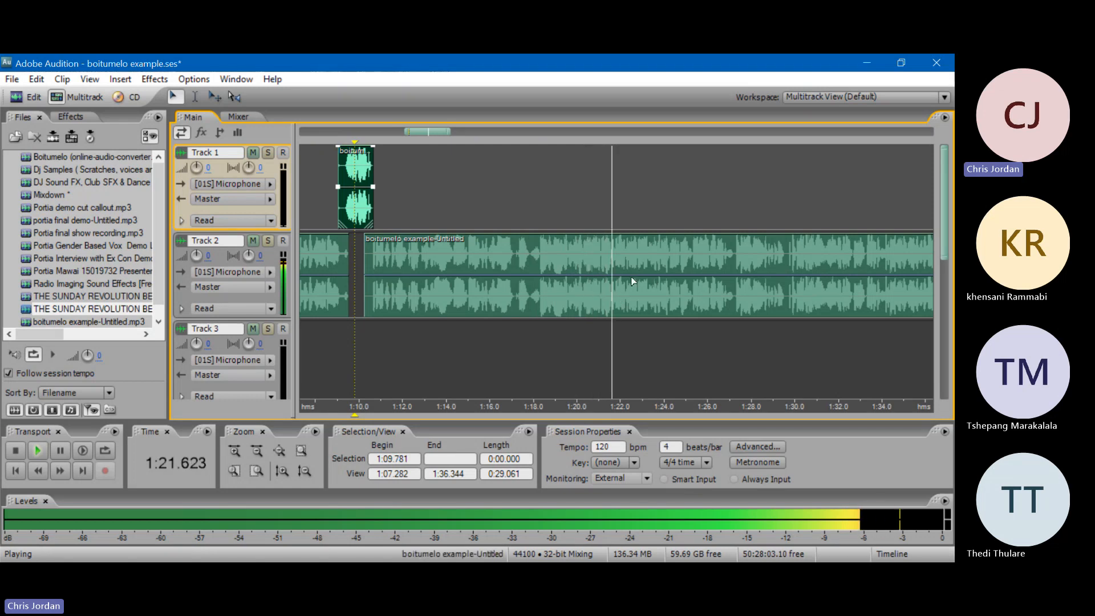
{"action": "key", "text": "space"}
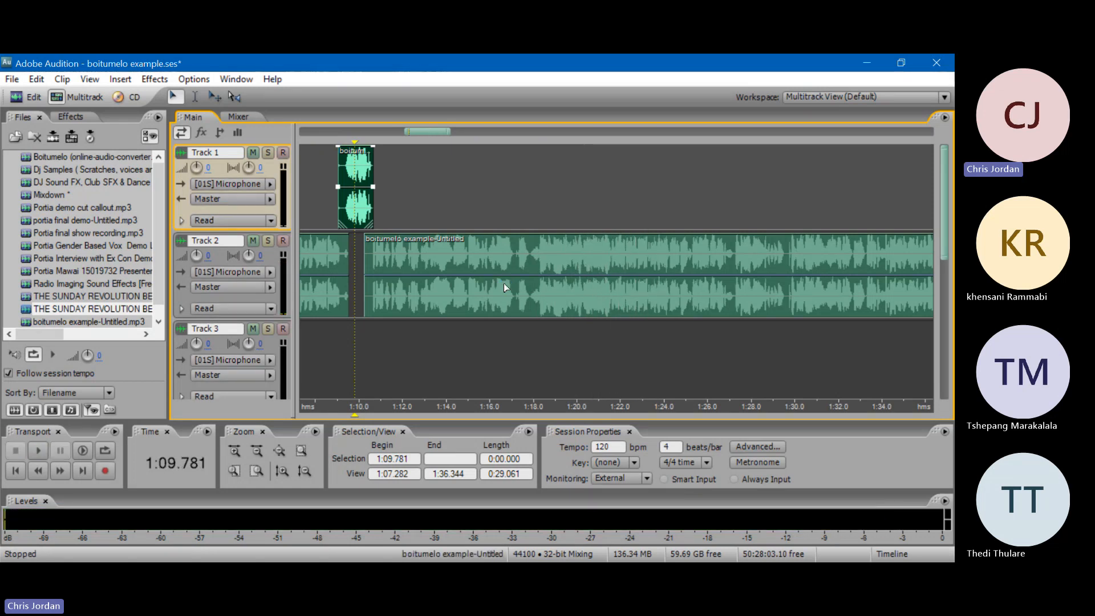
- Play the last Track 2 clip from 1:12.657 and split it at 1:15.000
{"action": "left_click", "coordinate": [505, 283]}
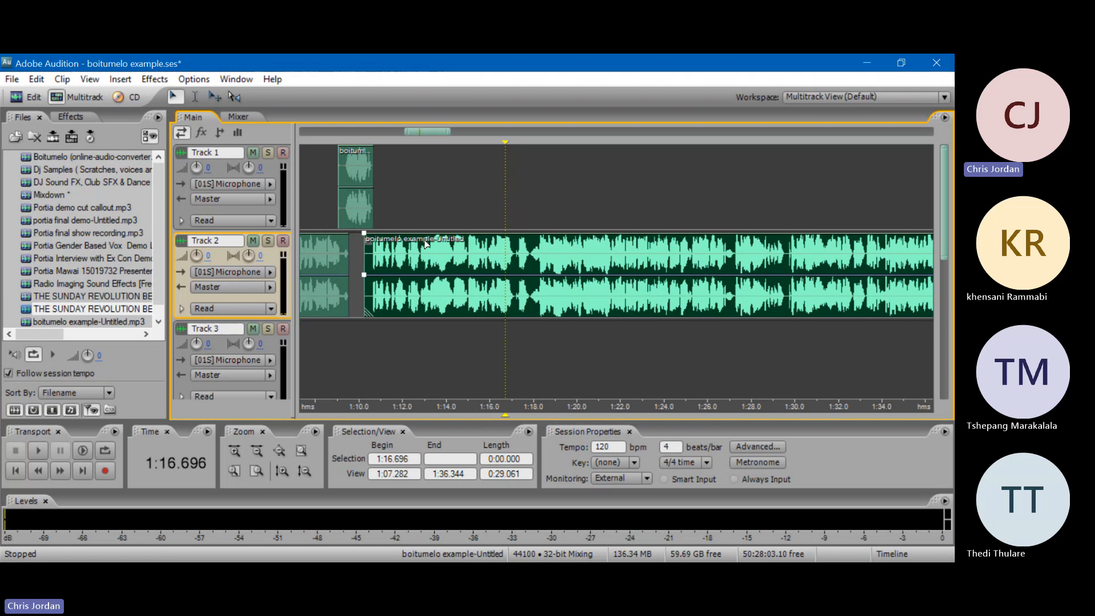
{"action": "left_click", "coordinate": [417, 267]}
{"action": "key", "text": "space"}
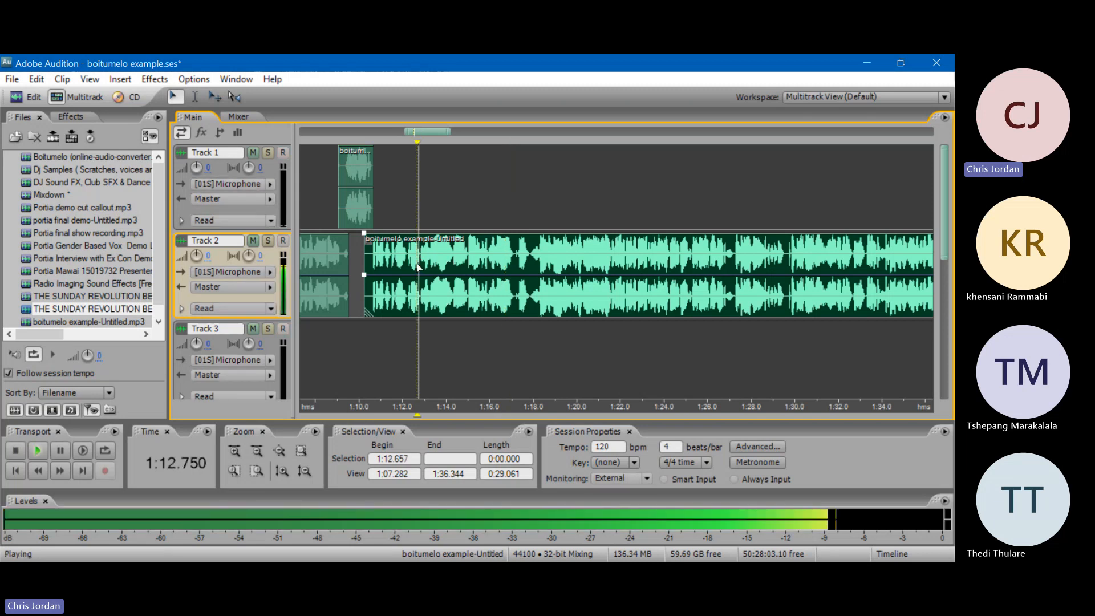
{"action": "scroll", "coordinate": [441, 150], "scroll_direction": "up", "scroll_amount": 2}
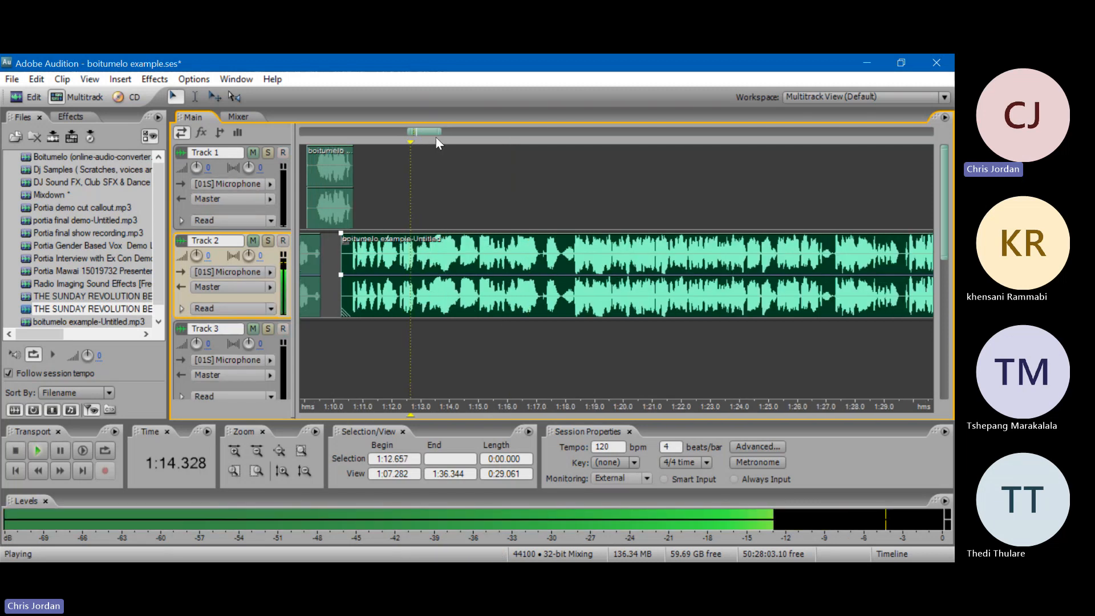
{"action": "scroll", "coordinate": [435, 137], "scroll_direction": "up", "scroll_amount": 1}
{"action": "key", "text": "space"}
{"action": "left_click", "coordinate": [493, 268]}
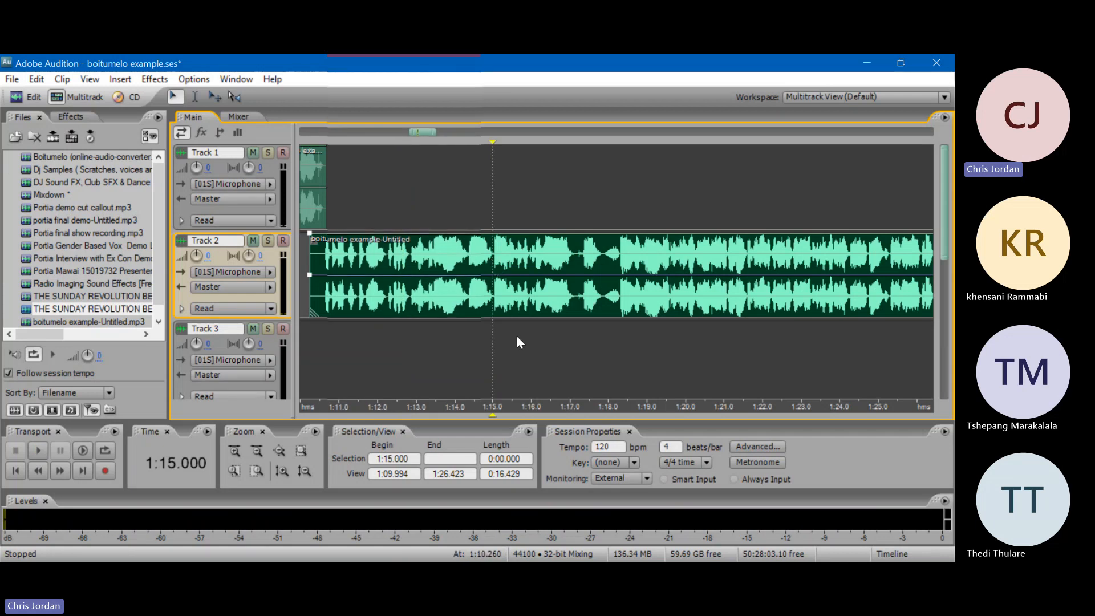
{"action": "key", "text": "ctrl+k"}
- Play the remaining Track 2 audio from 1:16.302 and split it at 1:20.289
{"action": "left_click", "coordinate": [543, 268]}
{"action": "key", "text": "space"}
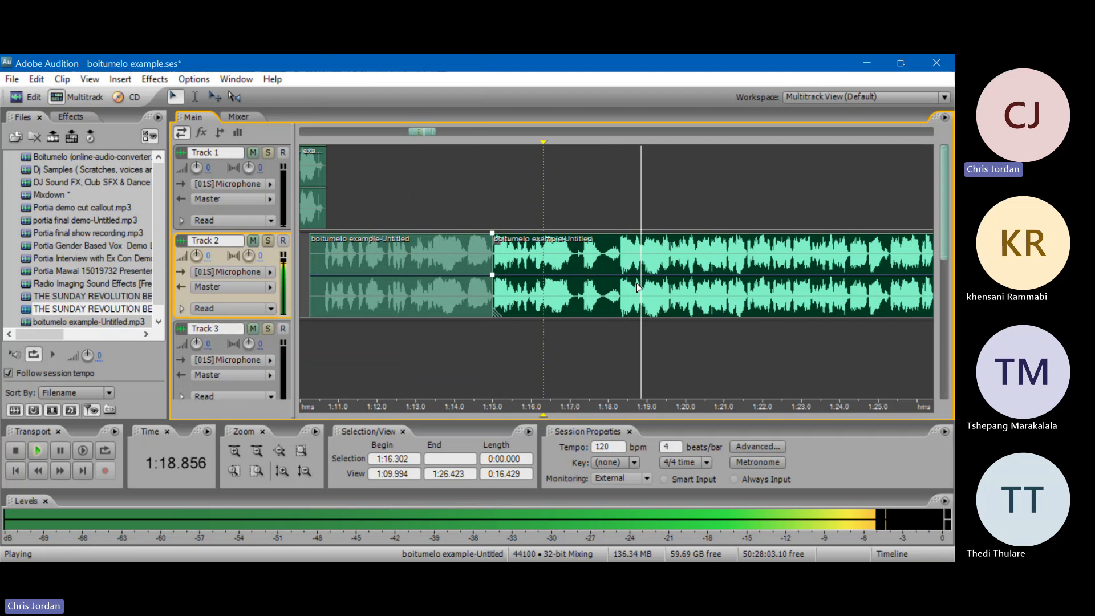
{"action": "left_click", "coordinate": [697, 258]}
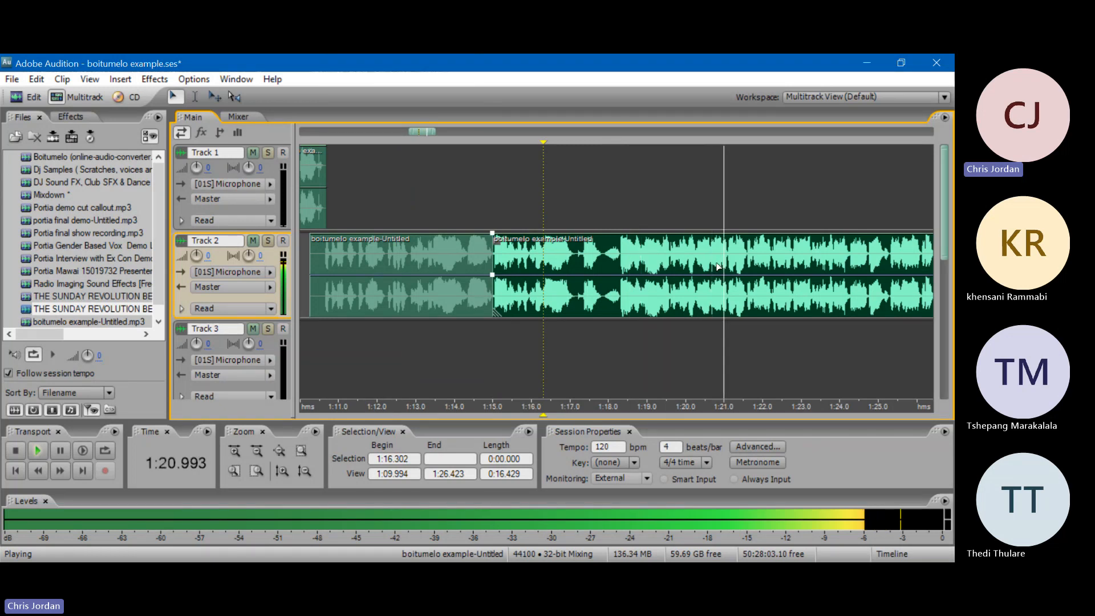
{"action": "key", "text": "space"}
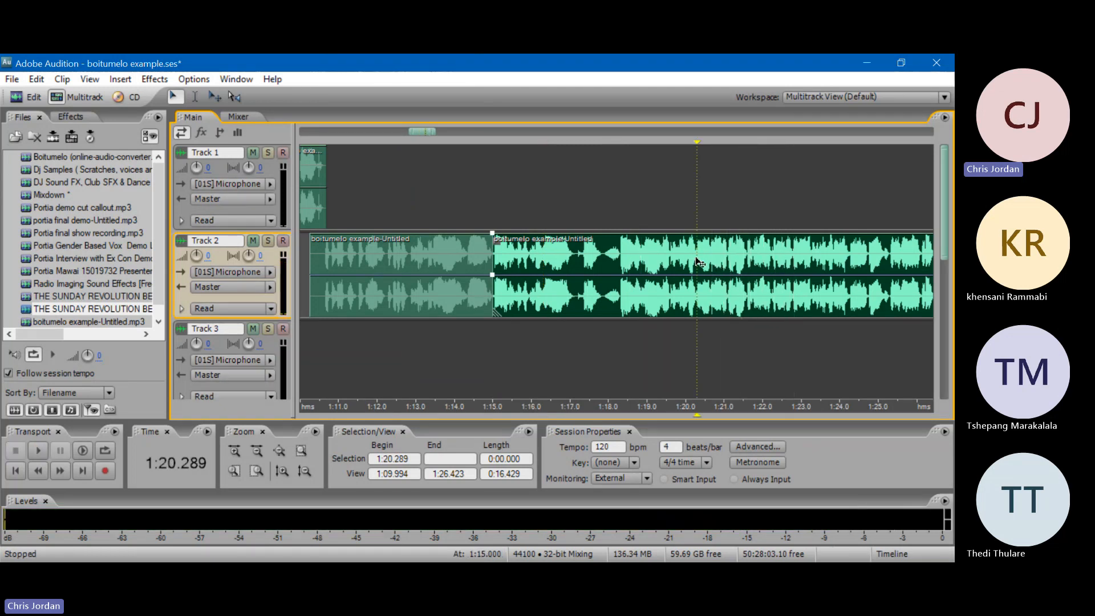
{"action": "key", "text": "ctrl+k"}
- Delete the segment between the two splits and move the remaining clip to Track 1, starting at about 1:15.35
{"action": "left_click", "coordinate": [646, 301]}
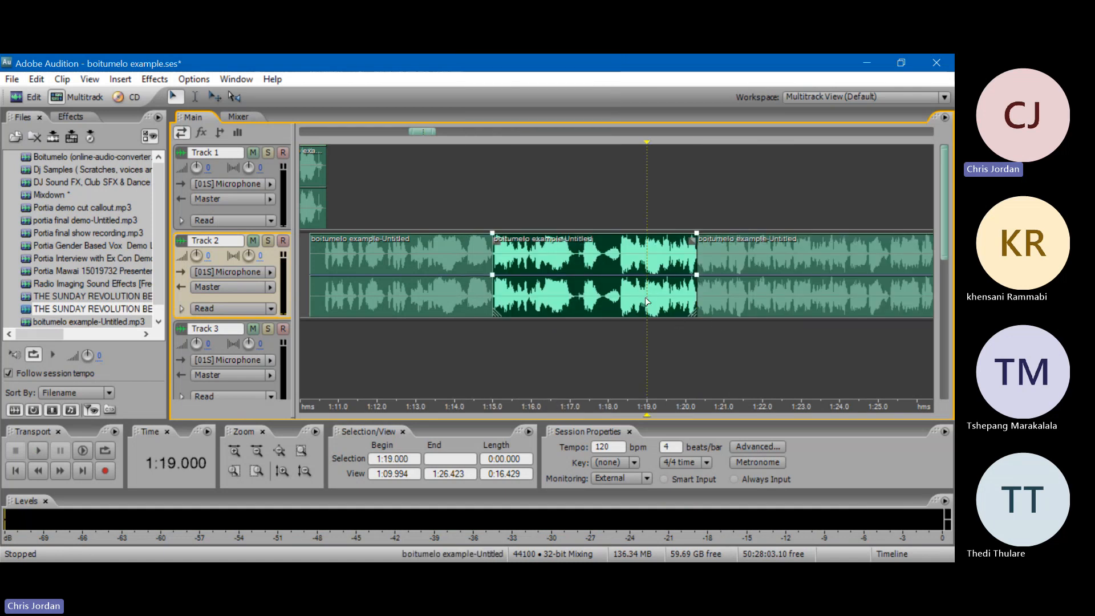
{"action": "left_click_drag", "start_coordinate": [646, 301], "coordinate": [510, 206]}
{"action": "left_click", "coordinate": [477, 188]}
{"action": "key", "text": "space"}
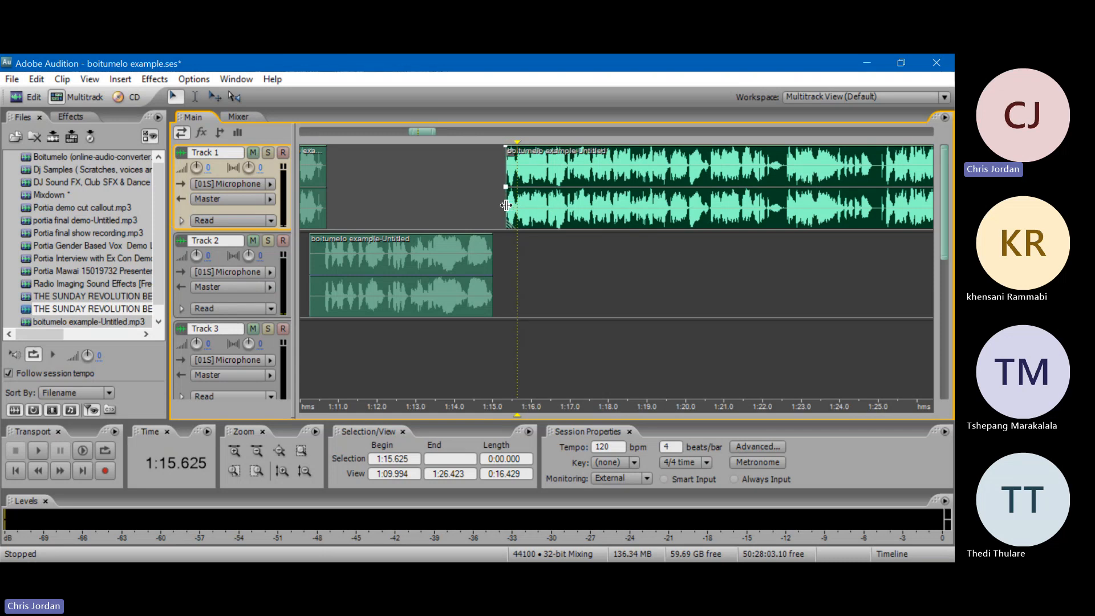
{"action": "left_click", "coordinate": [500, 207]}
{"action": "key", "text": "space"}
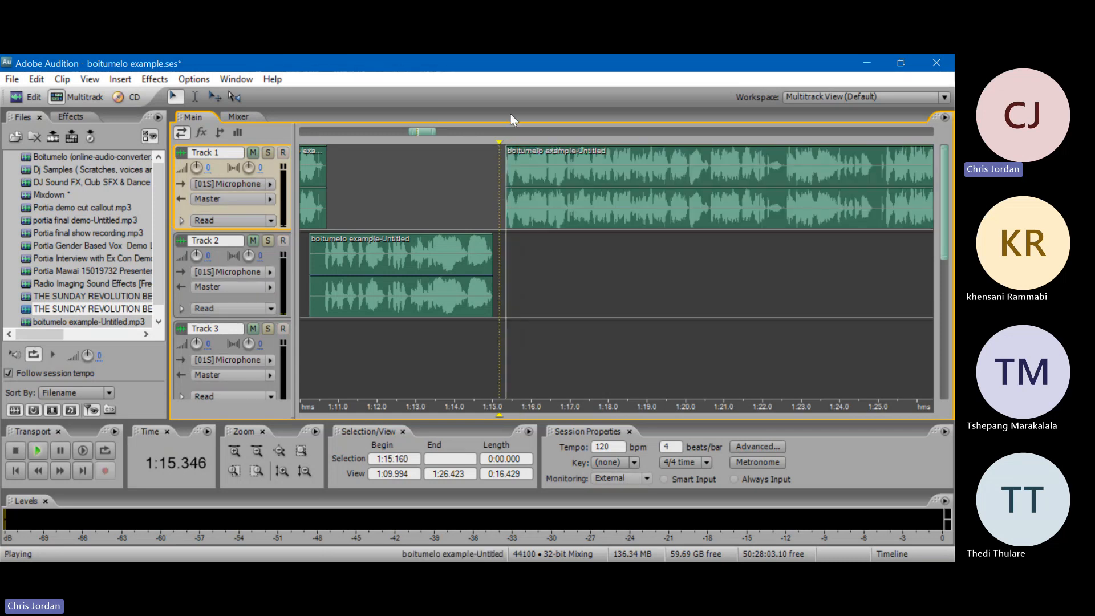
{"action": "key", "text": "space"}
- Move the last Track 1 clip earlier to start at about 1:15.16 and play the join from 1:14.082
{"action": "scroll", "coordinate": [519, 131], "scroll_direction": "up", "scroll_amount": 4}
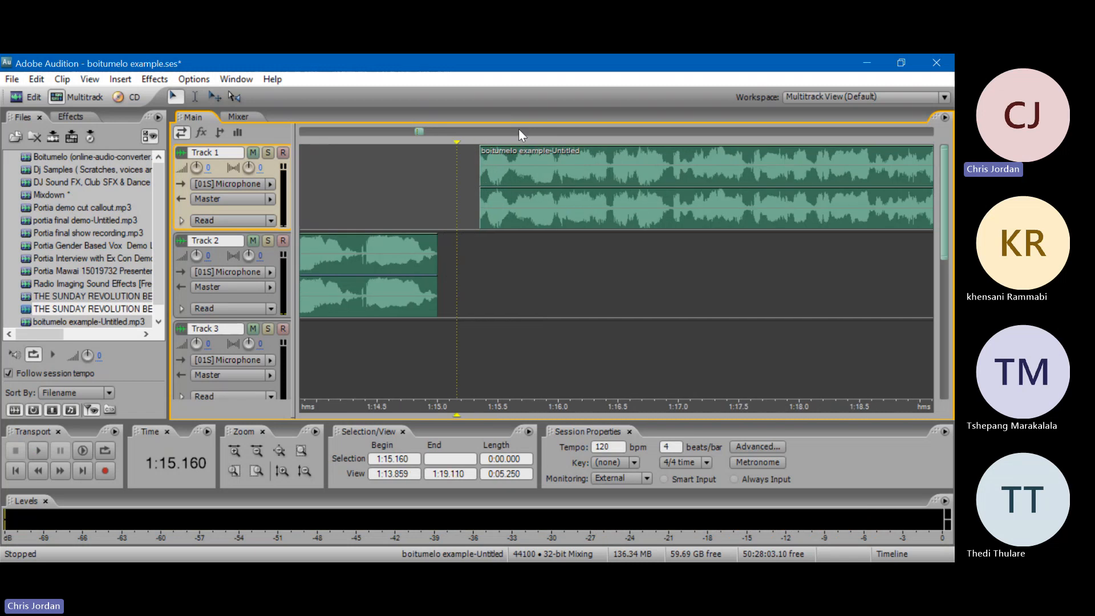
{"action": "left_click", "coordinate": [480, 180]}
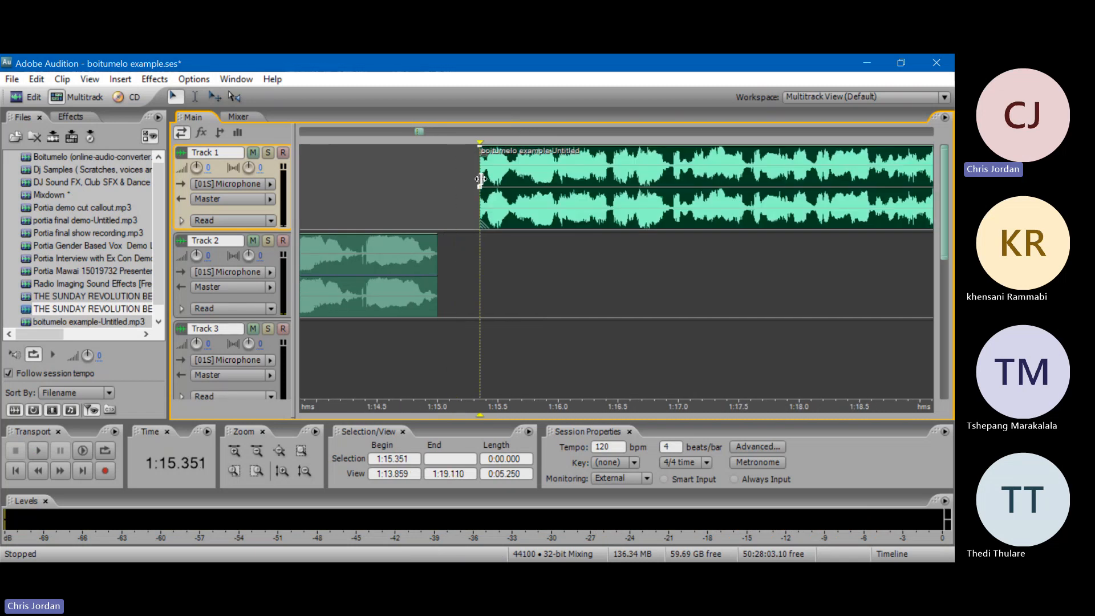
{"action": "left_click_drag", "start_coordinate": [480, 180], "coordinate": [341, 189]}
{"action": "left_click", "coordinate": [326, 180]}
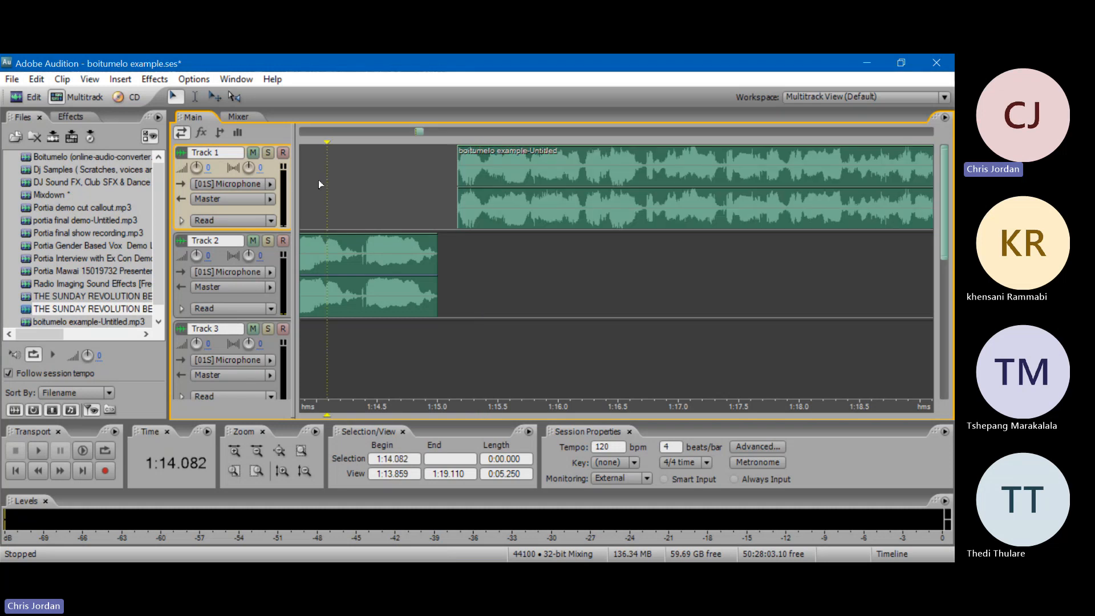
{"action": "key", "text": "space"}
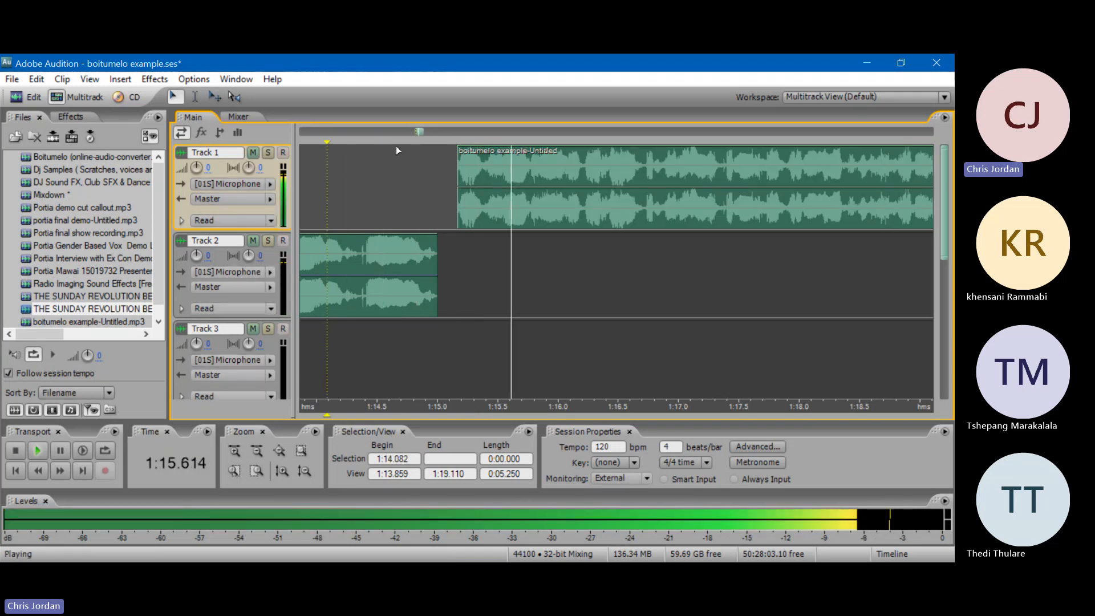
- Fade in the start of the last Track 1 clip and fade out the end of the Track 2 clip from 1:14.960
{"action": "left_click", "coordinate": [457, 153]}
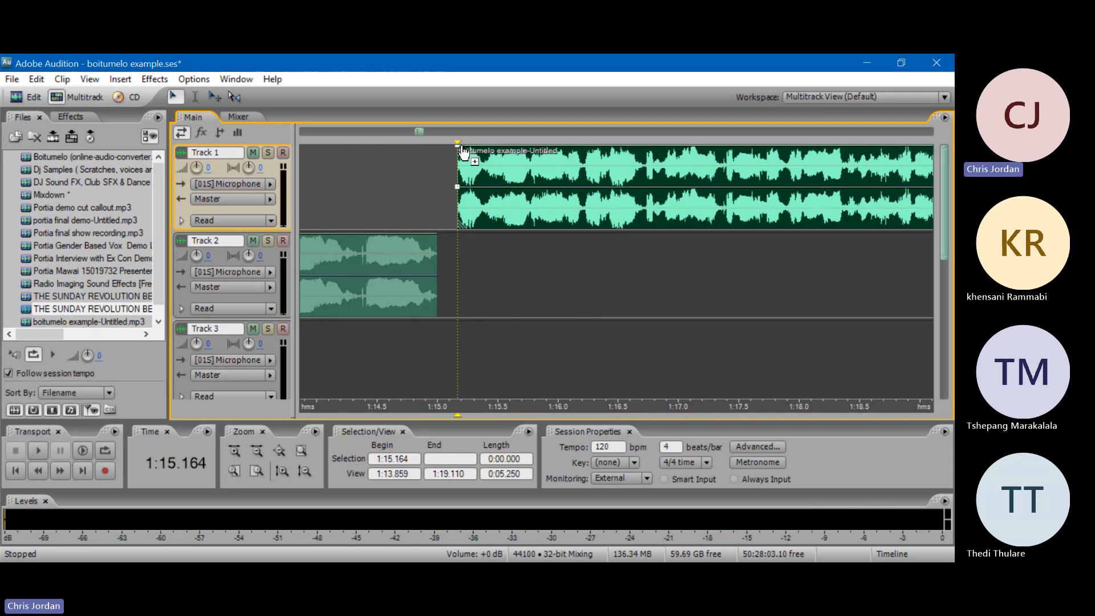
{"action": "left_click", "coordinate": [433, 249]}
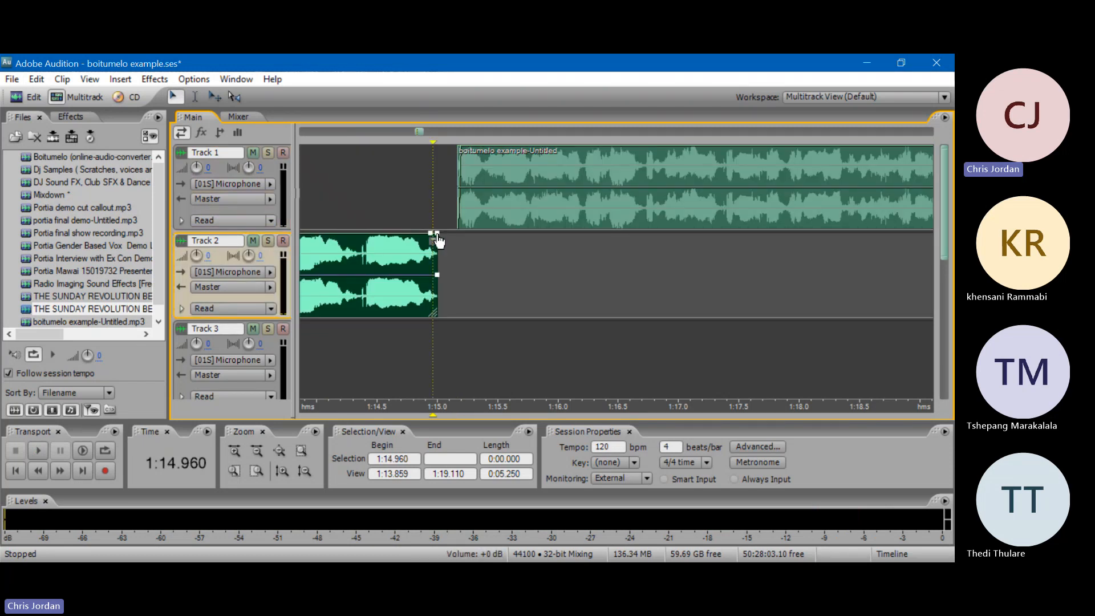
{"action": "left_click_drag", "start_coordinate": [438, 241], "coordinate": [426, 338]}
{"action": "key", "text": "ctrl+z"}
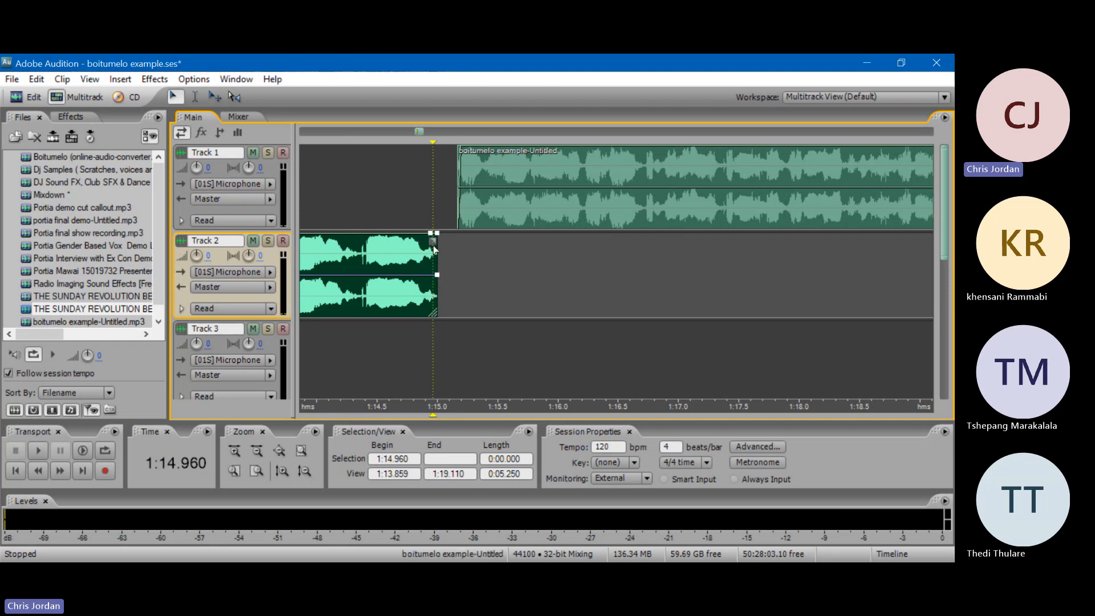
{"action": "left_click_drag", "start_coordinate": [438, 234], "coordinate": [433, 345]}
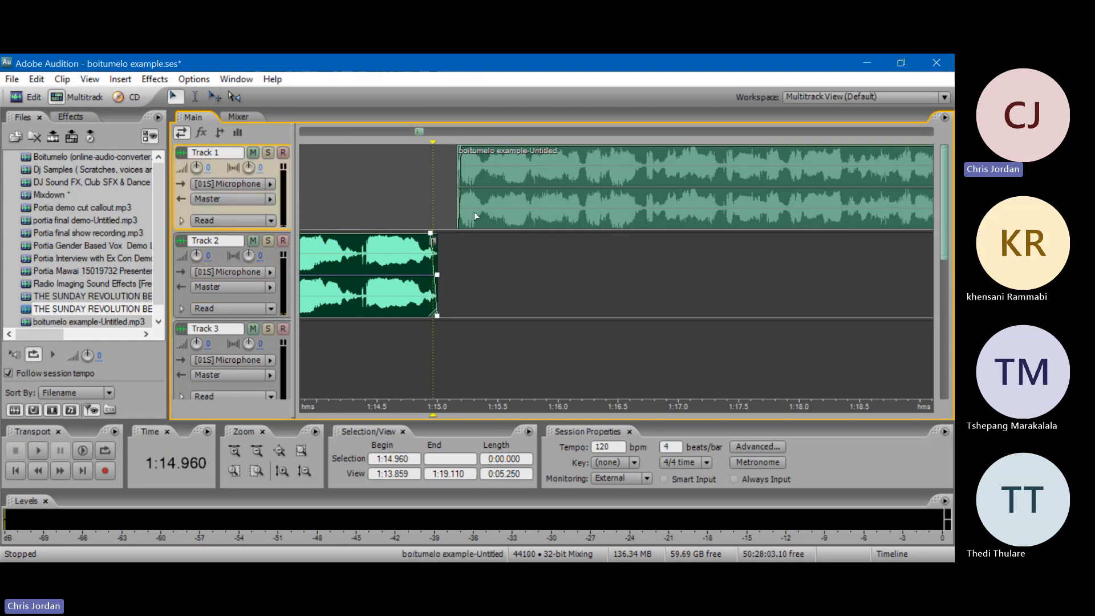
- Move the faded Track 1 clip earlier to start at about 1:15.05 and play the join from 1:14.286
{"action": "left_click_drag", "start_coordinate": [476, 216], "coordinate": [518, 203]}
{"action": "left_click", "coordinate": [351, 183]}
{"action": "key", "text": "space"}
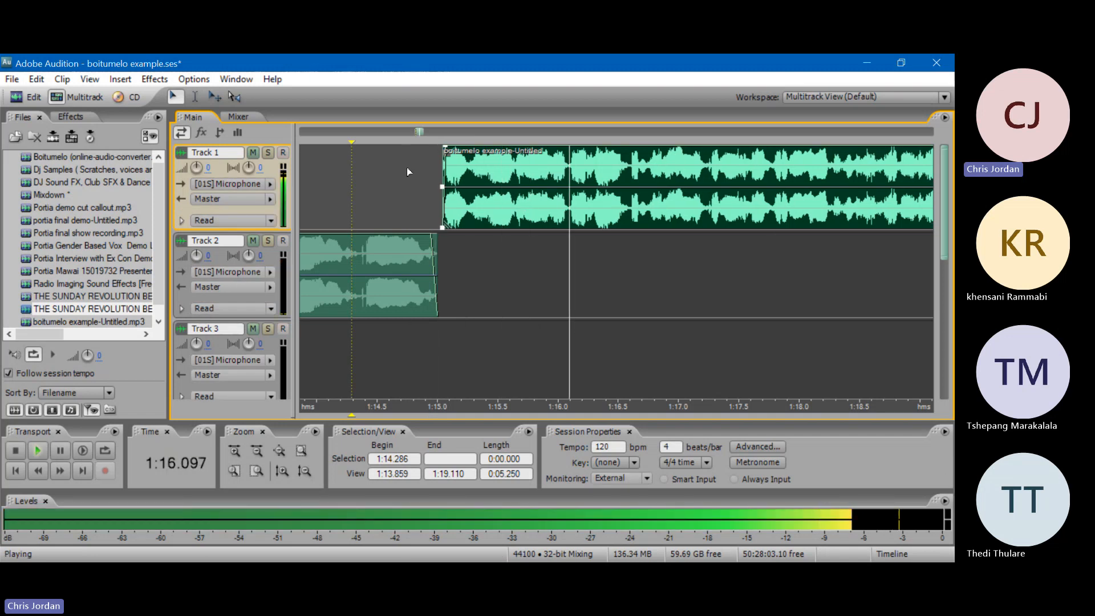
- Split the long Track 1 clip at 1:22.194
{"action": "scroll", "coordinate": [409, 134], "scroll_direction": "down", "scroll_amount": 5}
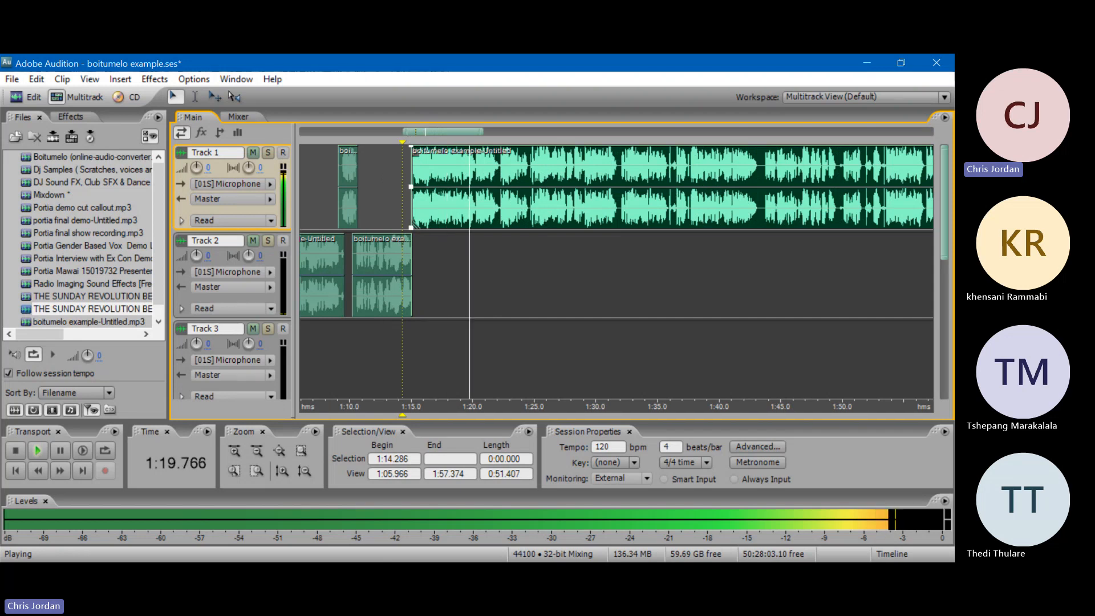
{"action": "left_click", "coordinate": [500, 171]}
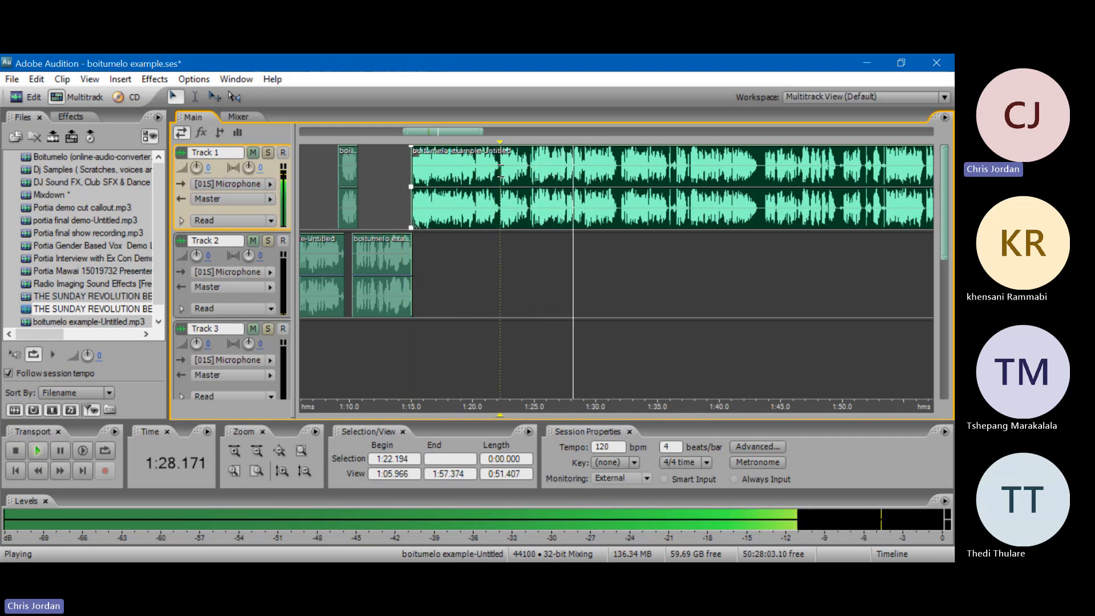
{"action": "key", "text": "ctrl+k"}
{"action": "left_click", "coordinate": [579, 351]}
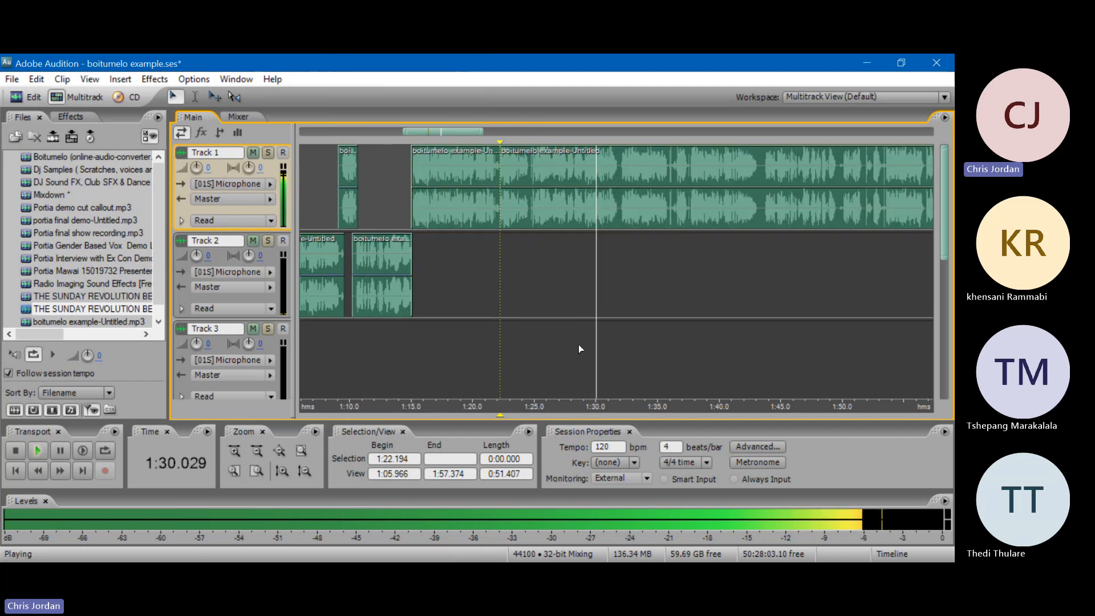
- Split the long Track 1 clip at 1:49.714 and delete the segment between 1:22.194 and that split
{"action": "scroll", "coordinate": [463, 132], "scroll_direction": "down", "scroll_amount": 3}
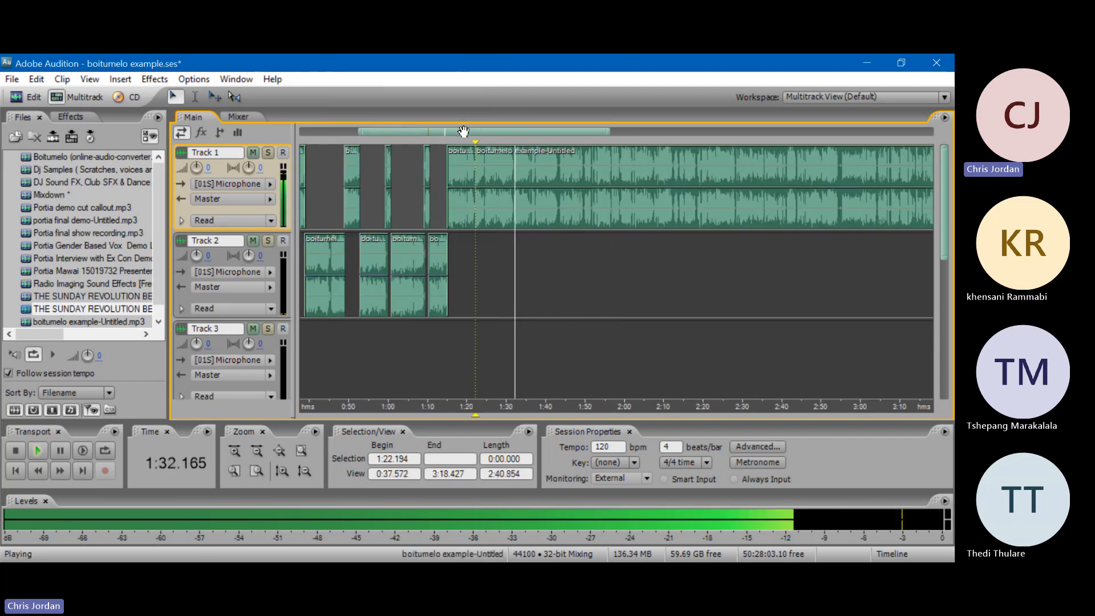
{"action": "scroll", "coordinate": [463, 131], "scroll_direction": "down", "scroll_amount": 3}
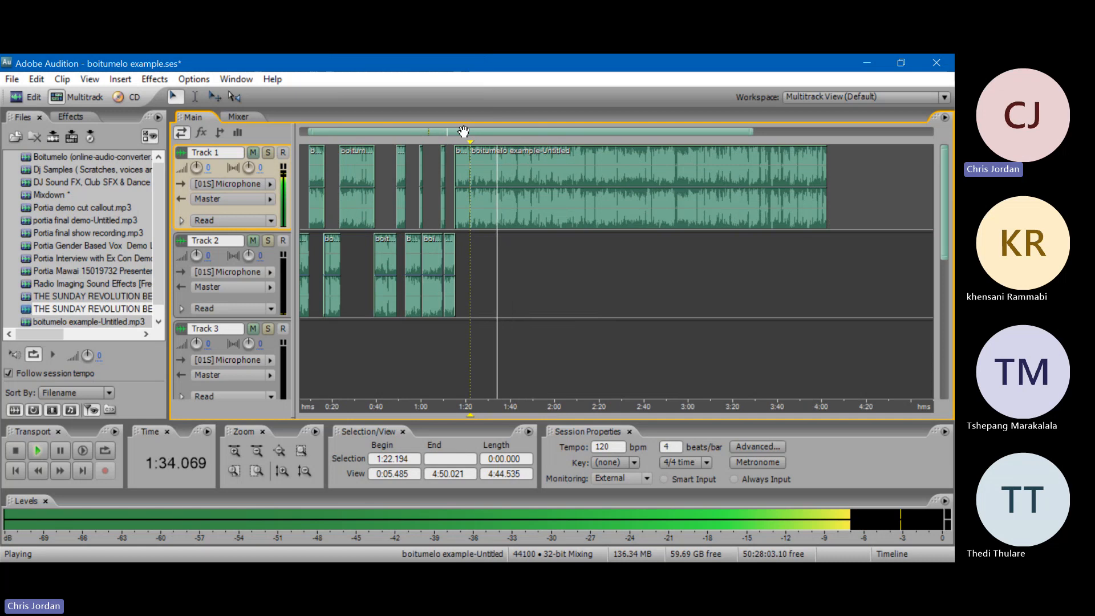
{"action": "left_click_drag", "start_coordinate": [464, 133], "coordinate": [465, 133]}
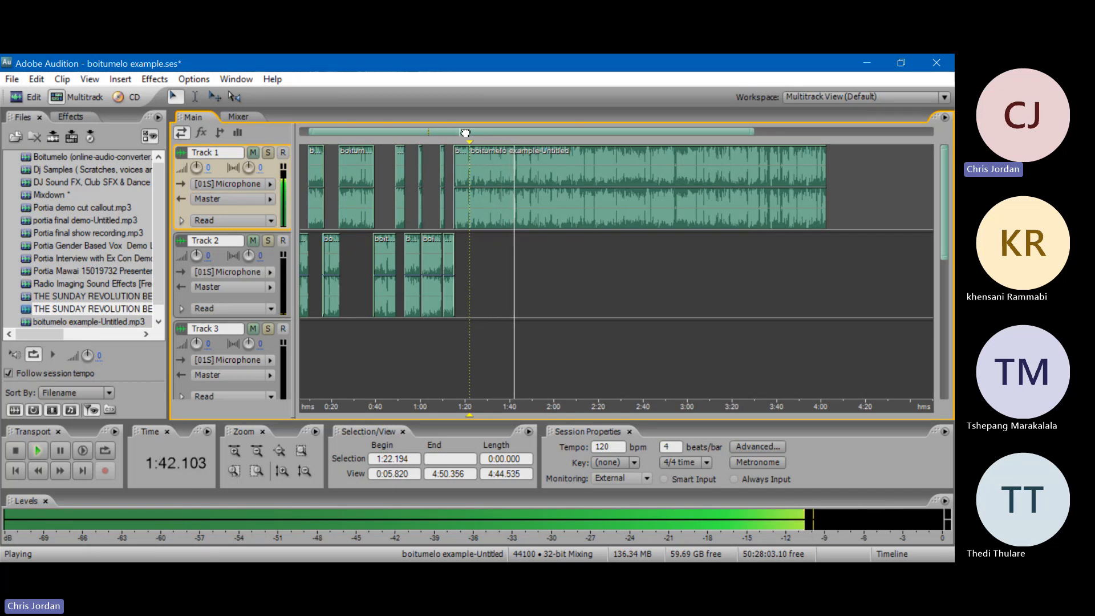
{"action": "left_click_drag", "start_coordinate": [466, 133], "coordinate": [481, 133]}
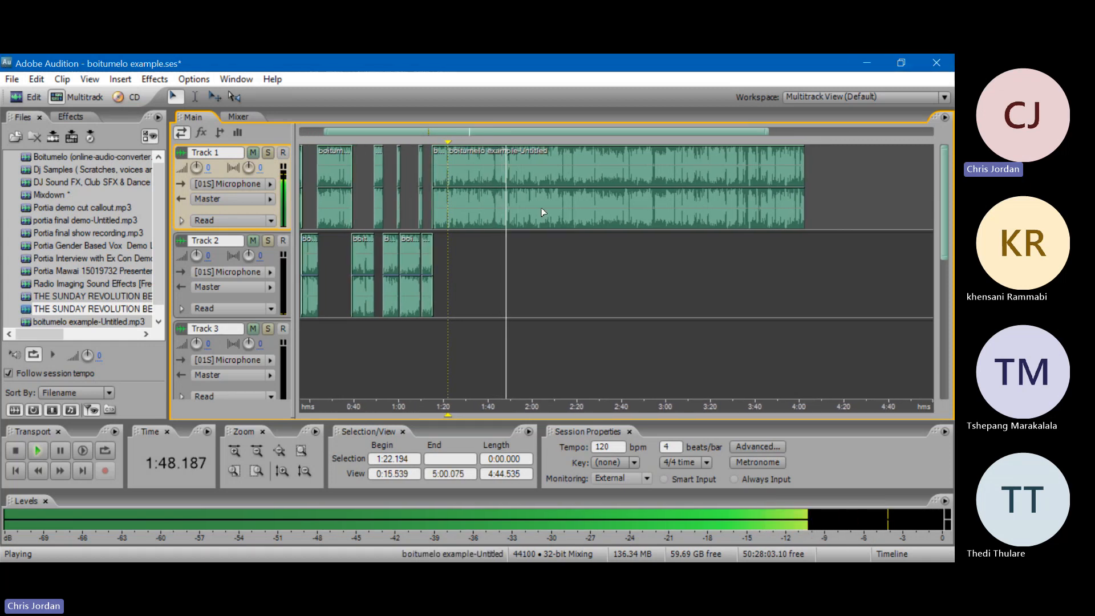
{"action": "left_click", "coordinate": [508, 173]}
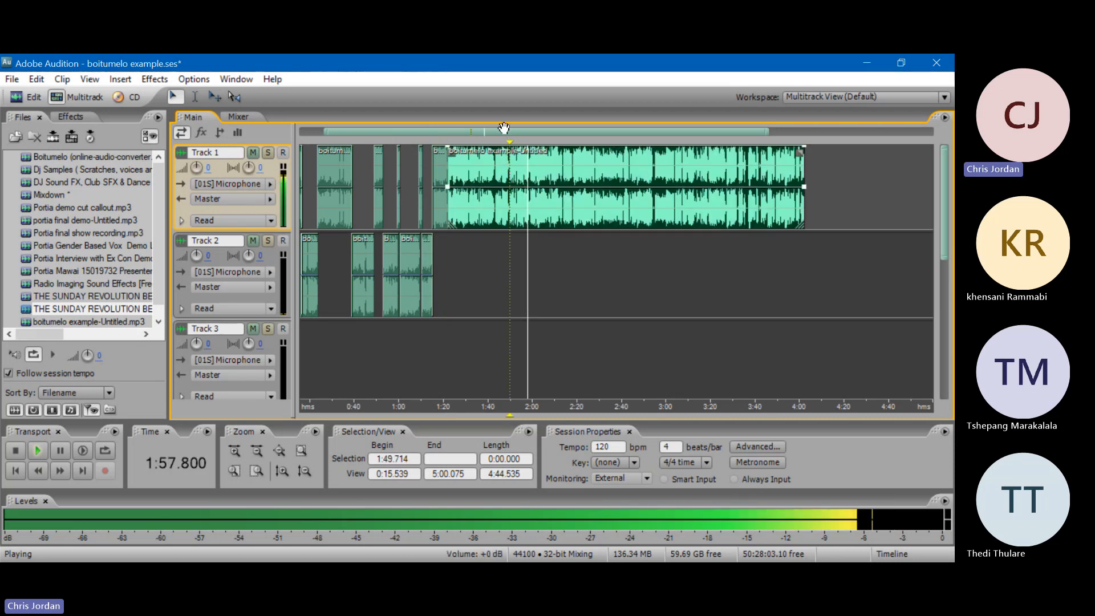
{"action": "scroll", "coordinate": [507, 128], "scroll_direction": "up", "scroll_amount": 3}
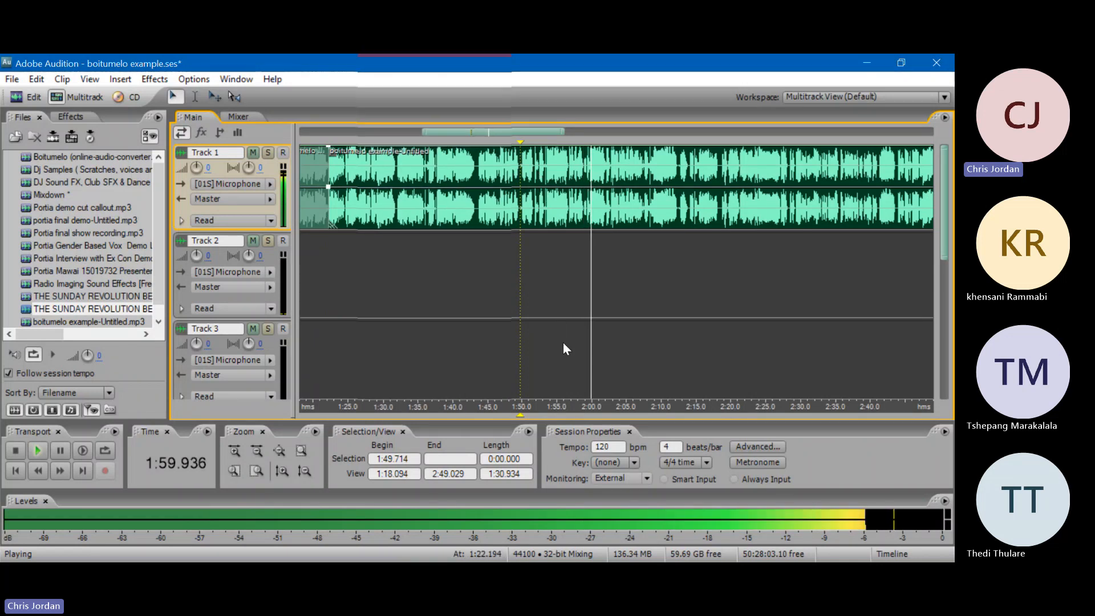
{"action": "key", "text": "ctrl+k"}
{"action": "left_click", "coordinate": [460, 193]}
{"action": "key", "text": "Delete"}
- Move the remaining Track 1 clip to Track 2 starting at 1:22.194 and play the join from 1:20.000
{"action": "key", "text": "space"}
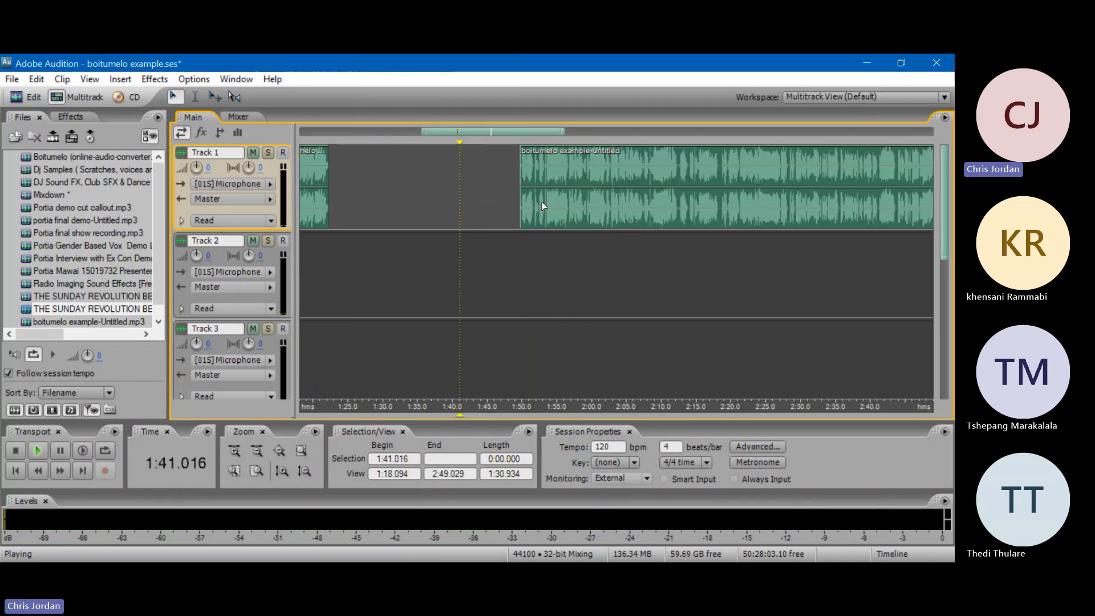
{"action": "left_click_drag", "start_coordinate": [544, 206], "coordinate": [352, 263]}
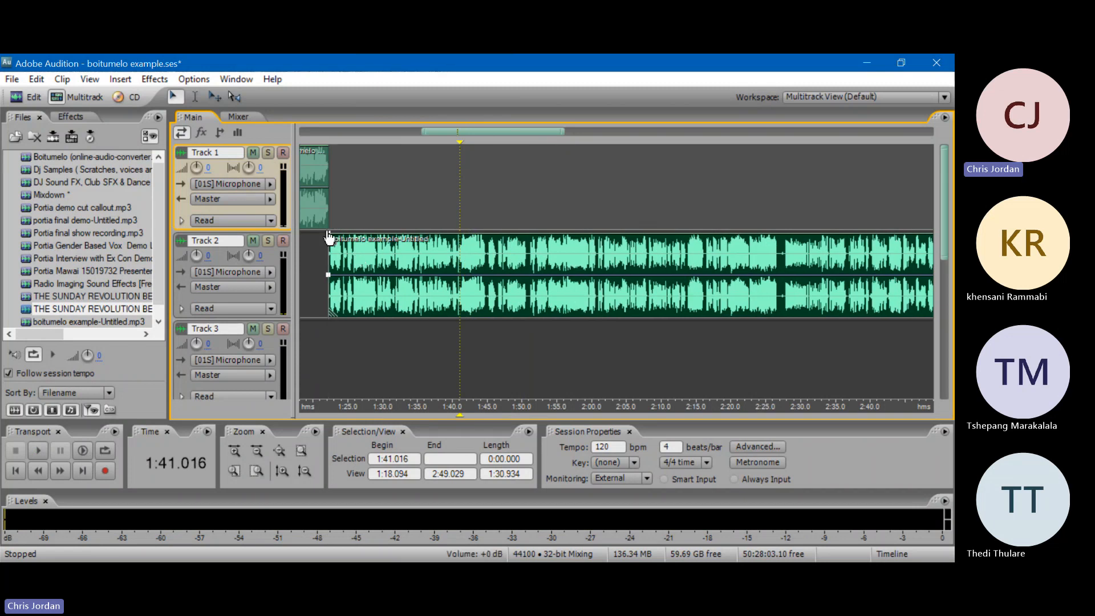
{"action": "left_click", "coordinate": [312, 206]}
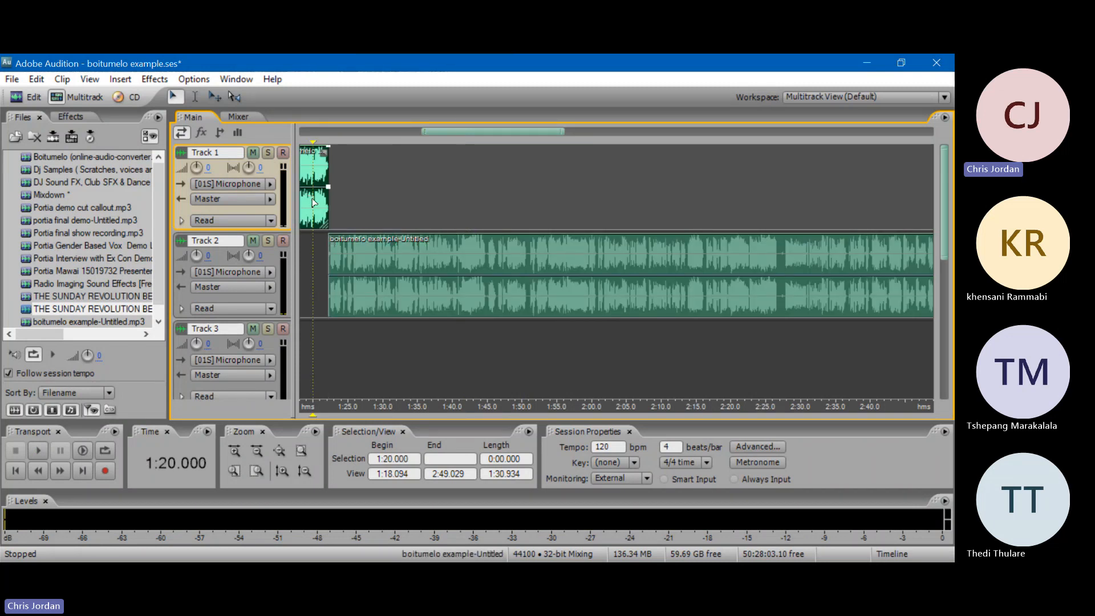
{"action": "key", "text": "space"}
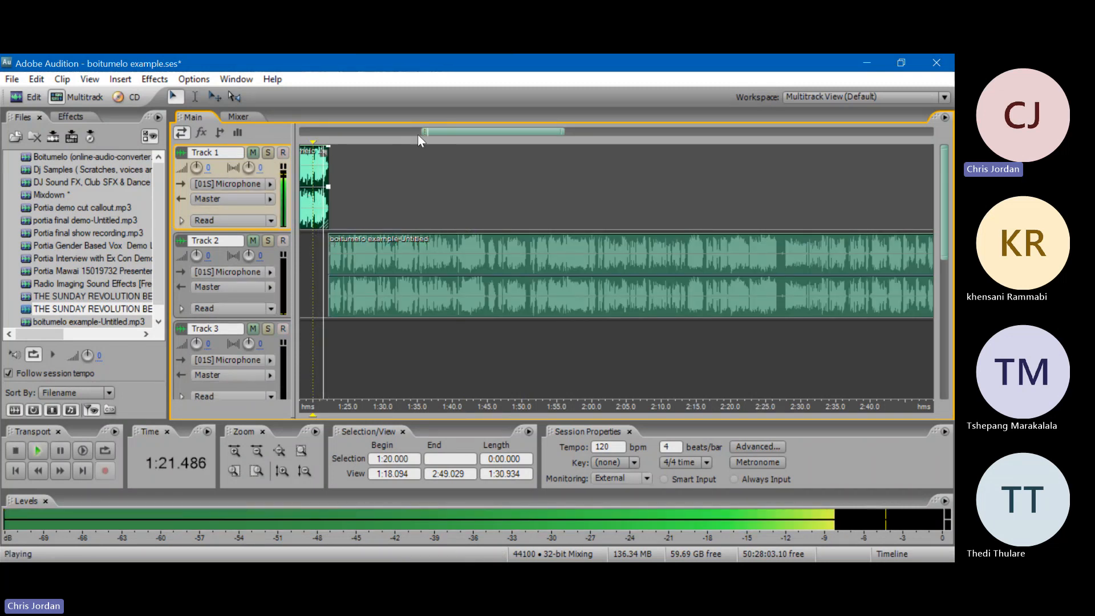
{"action": "left_click_drag", "start_coordinate": [436, 132], "coordinate": [420, 132]}
{"action": "scroll", "coordinate": [415, 133], "scroll_direction": "up", "scroll_amount": 4}
{"action": "key", "text": "space"}
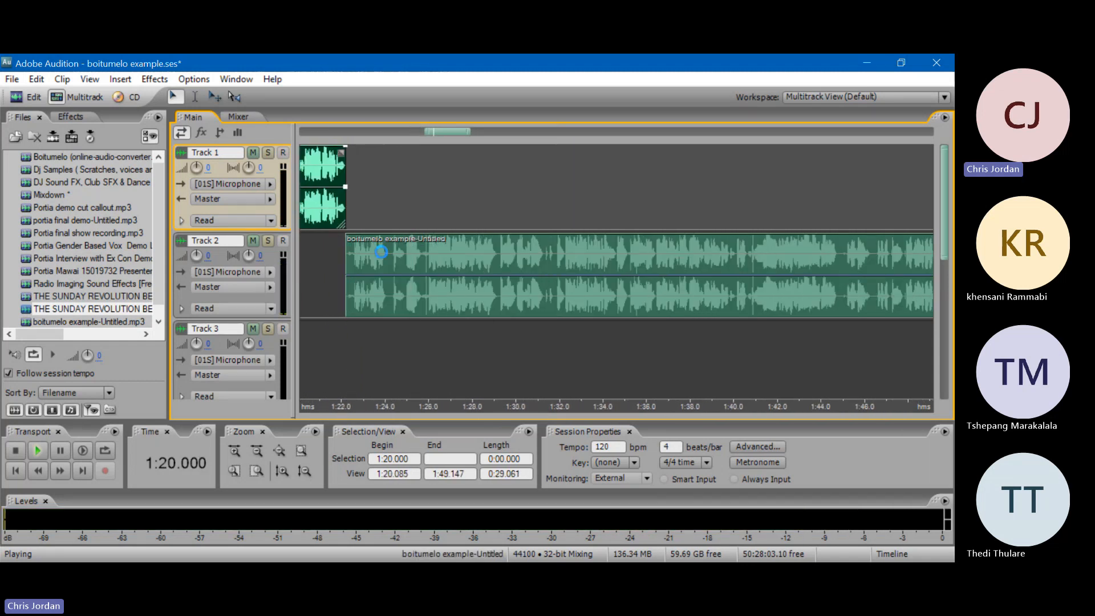
- Split the long Track 2 clip at 1:24.000
{"action": "left_click", "coordinate": [386, 254]}
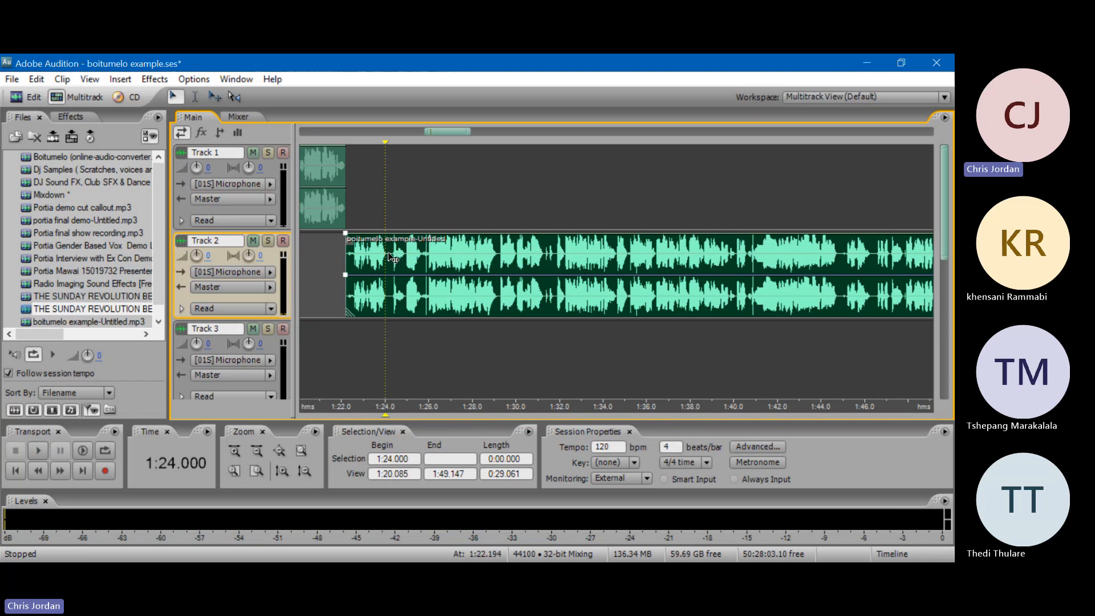
{"action": "right_click", "coordinate": [389, 254]}
{"action": "left_click", "coordinate": [434, 349]}
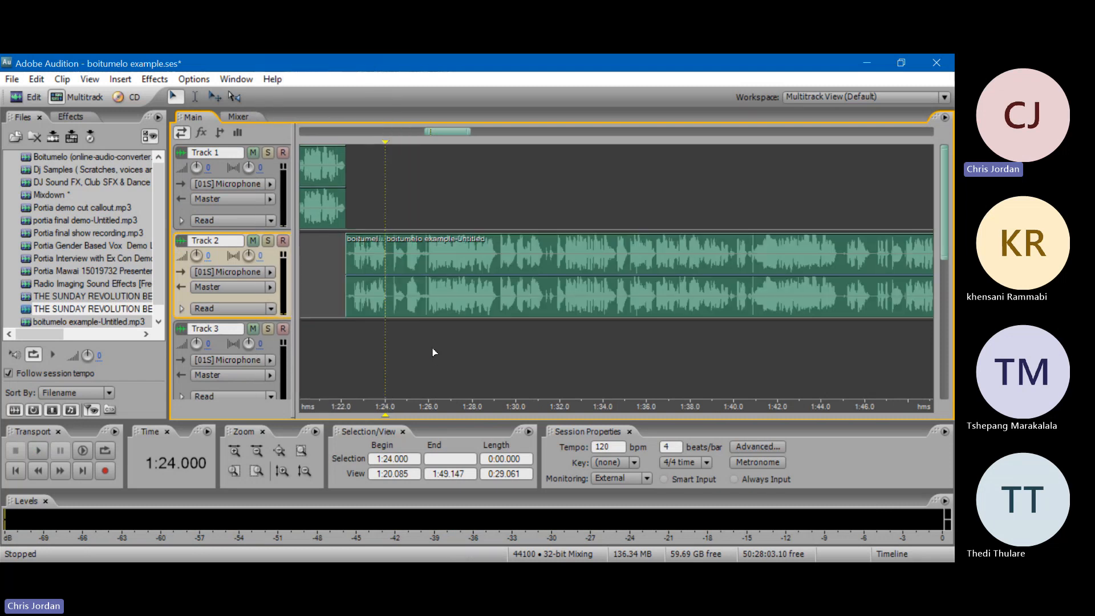
- Delete the long Track 2 clip that follows the split at 1:24.000
{"action": "left_click", "coordinate": [520, 302]}
{"action": "scroll", "coordinate": [441, 128], "scroll_direction": "down", "scroll_amount": 5}
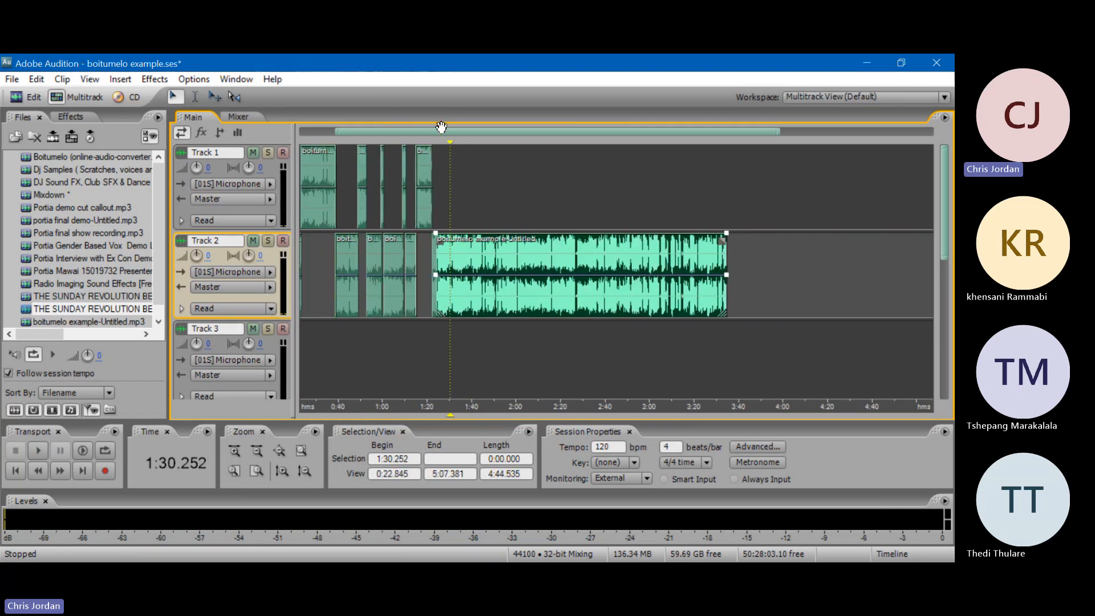
{"action": "scroll", "coordinate": [441, 127], "scroll_direction": "down", "scroll_amount": 2}
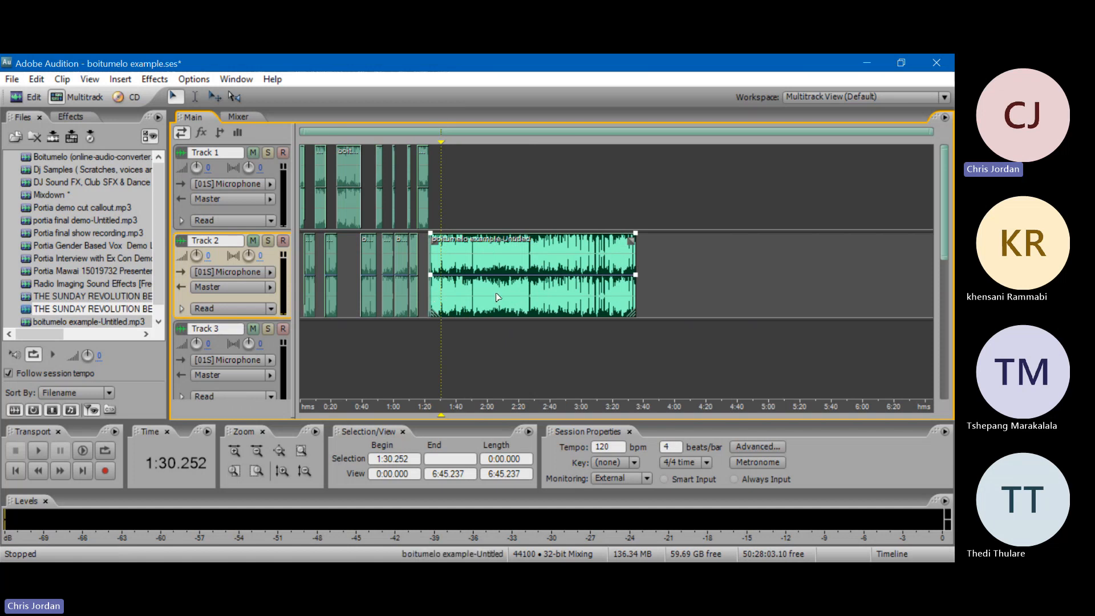
{"action": "key", "text": "Delete"}
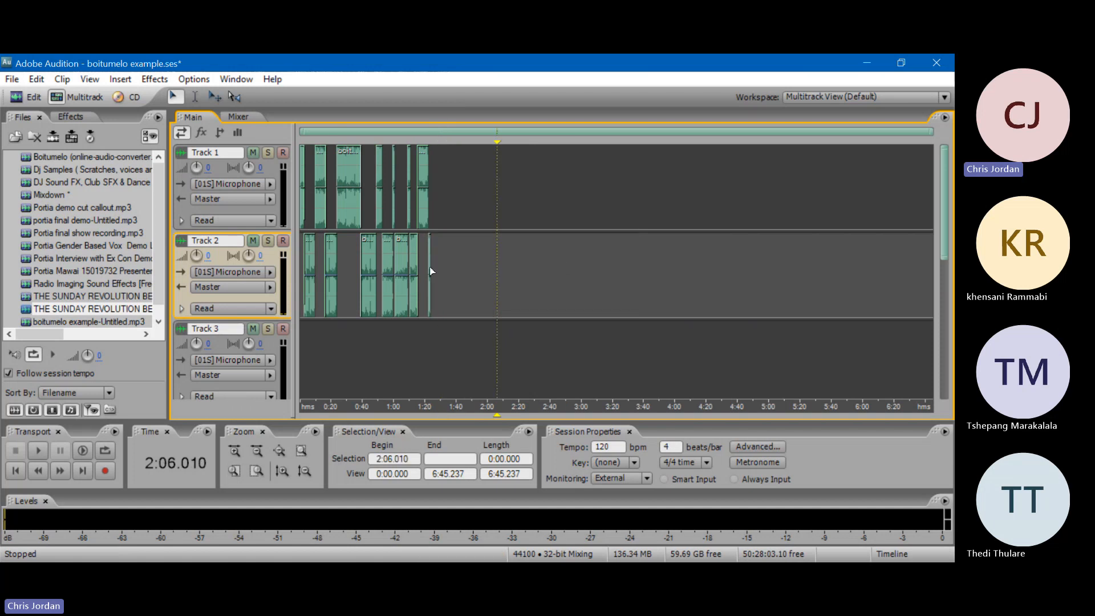
- Play the assembled two-track session from 0:00.000 through the last clip
{"action": "left_click", "coordinate": [418, 222]}
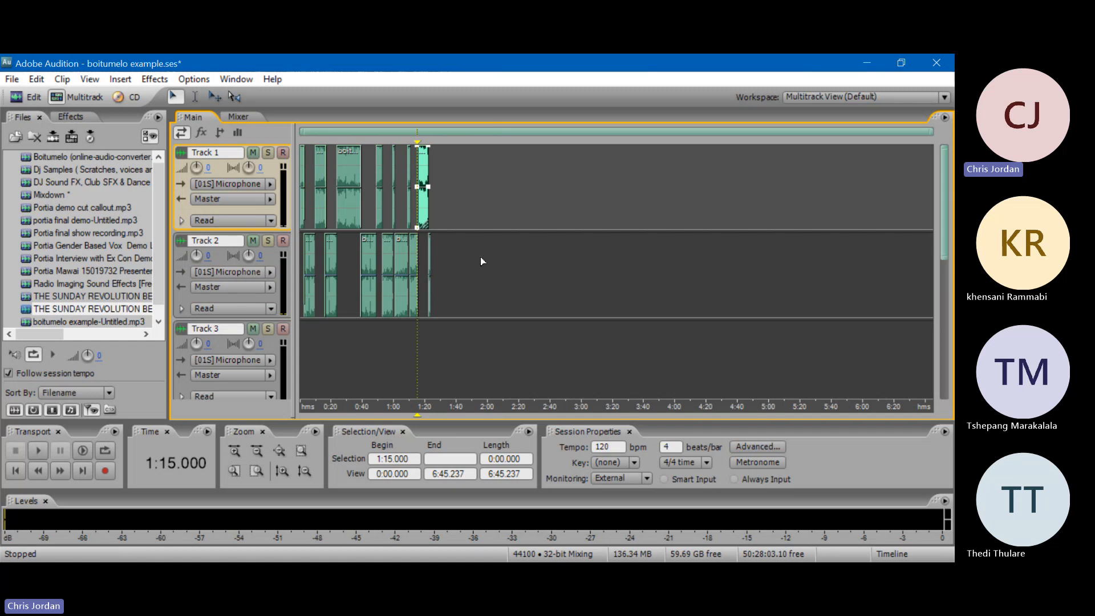
{"action": "scroll", "coordinate": [409, 132], "scroll_direction": "up", "scroll_amount": 1}
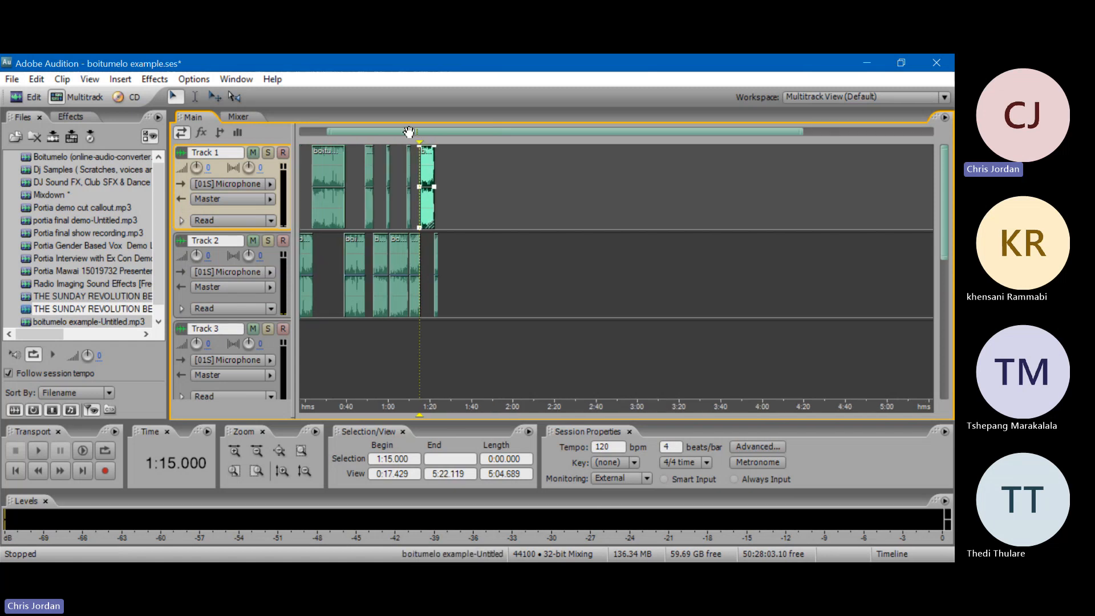
{"action": "scroll", "coordinate": [409, 132], "scroll_direction": "up", "scroll_amount": 3}
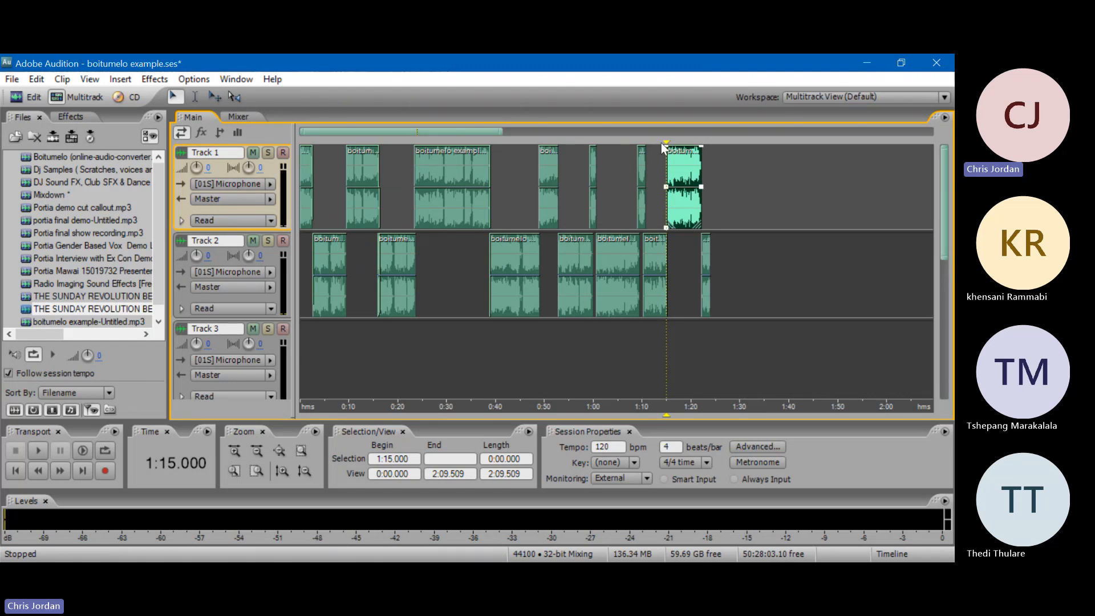
{"action": "key", "text": "Home"}
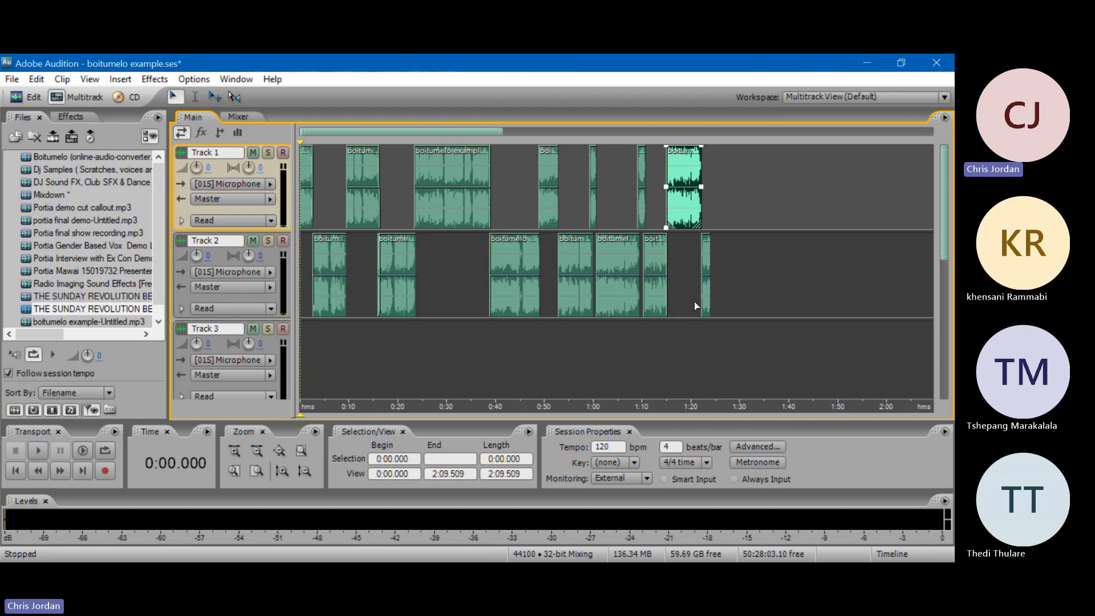
{"action": "key", "text": "space"}
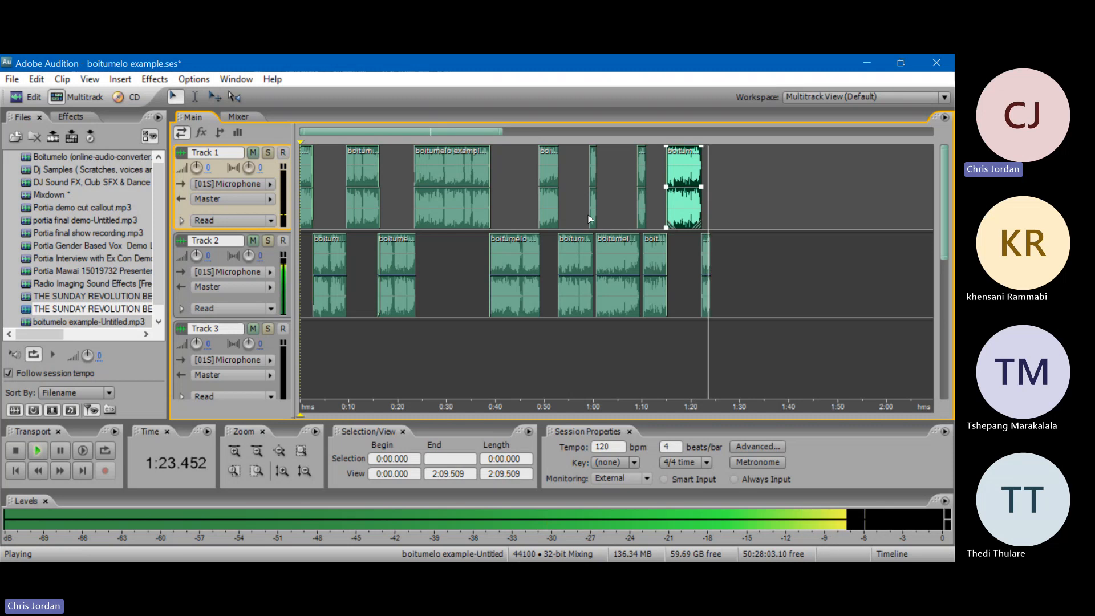
{"action": "key", "text": "space"}
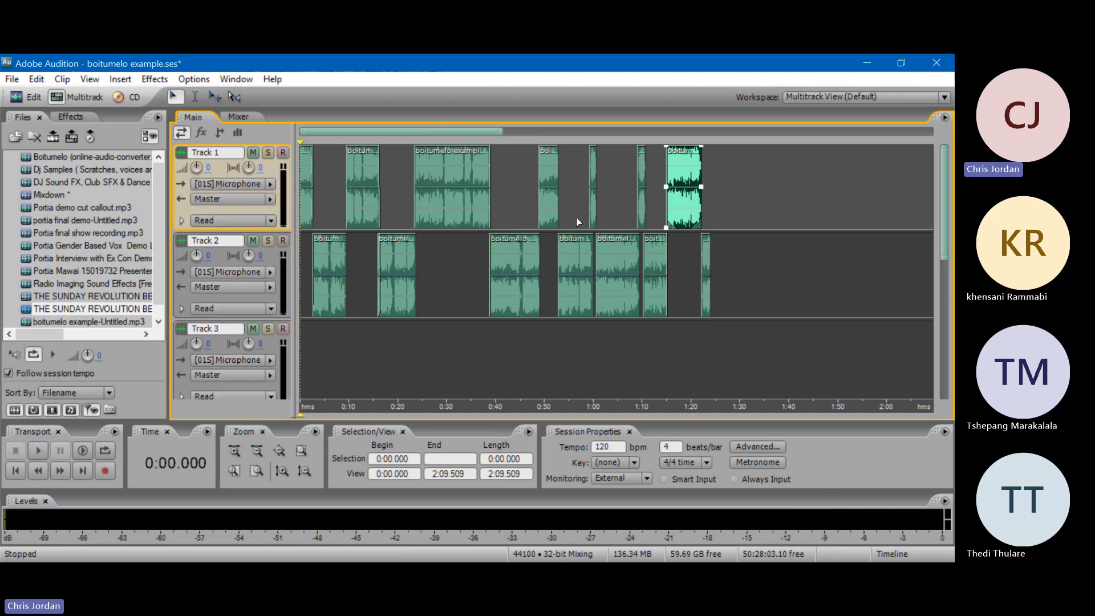
- Mix down all clips on both tracks to a new stereo file and select its entire waveform
{"action": "key", "text": "ctrl+a"}
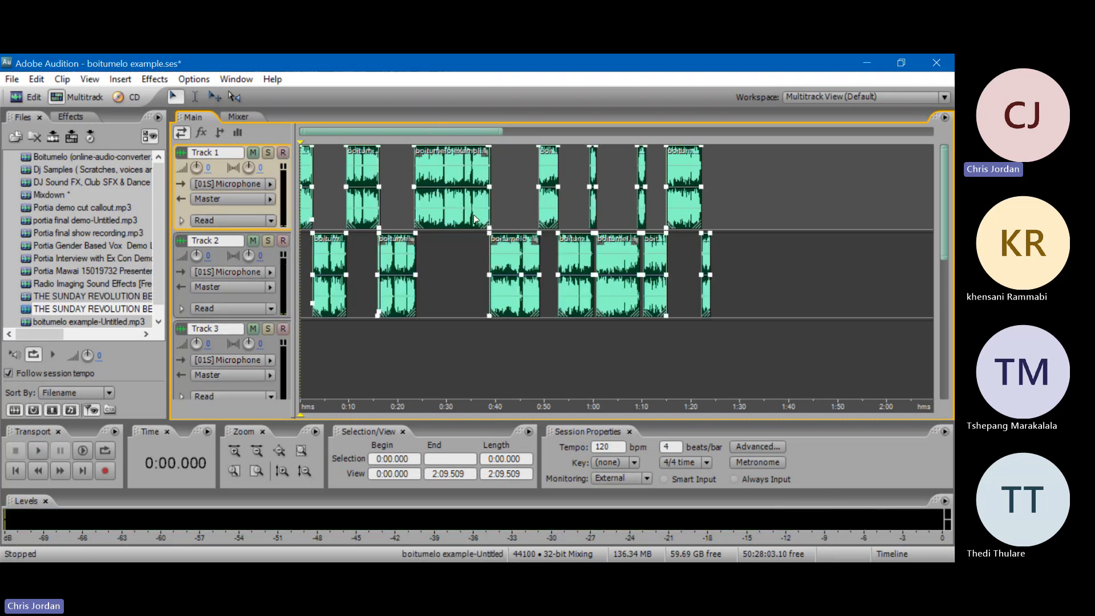
{"action": "left_click", "coordinate": [773, 487]}
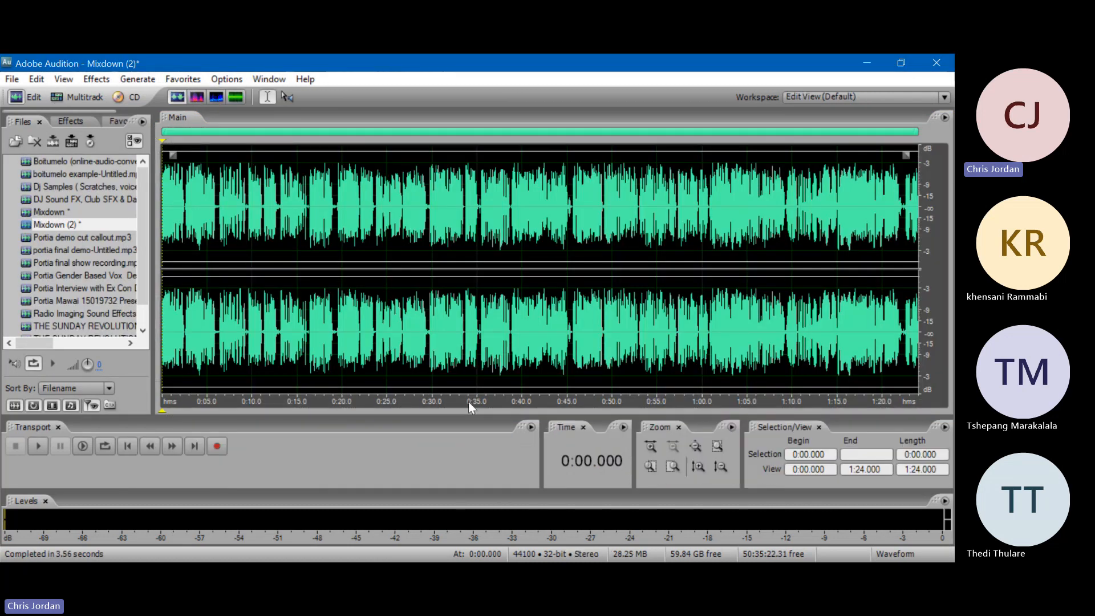
{"action": "double_click", "coordinate": [359, 298]}
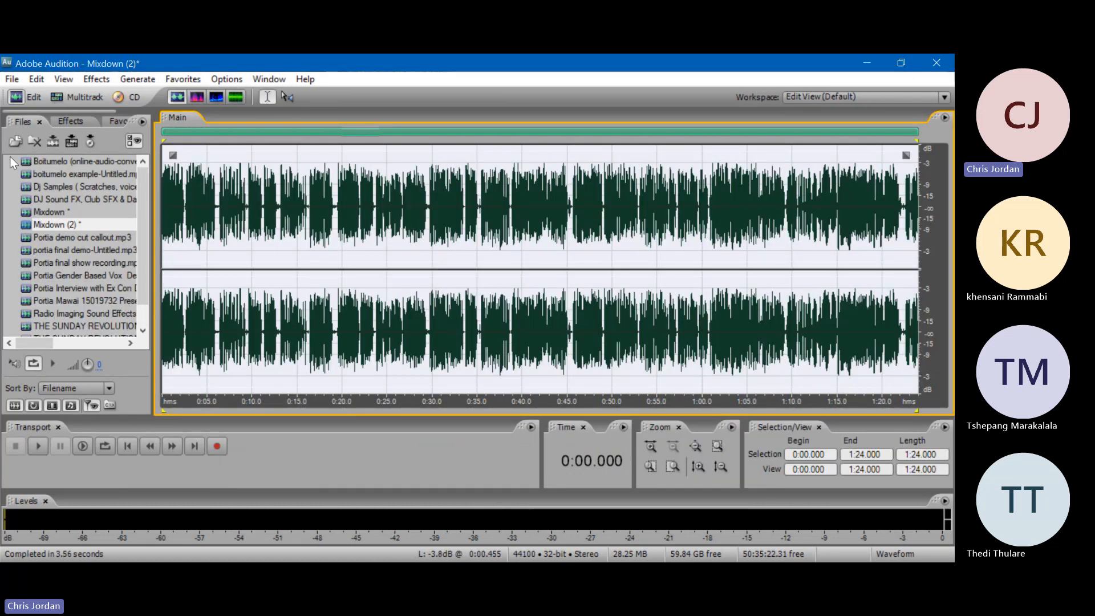
- Open the Pitch Bender effect for the whole mixdown and audition different preset curves in the preview
{"action": "left_click", "coordinate": [98, 83]}
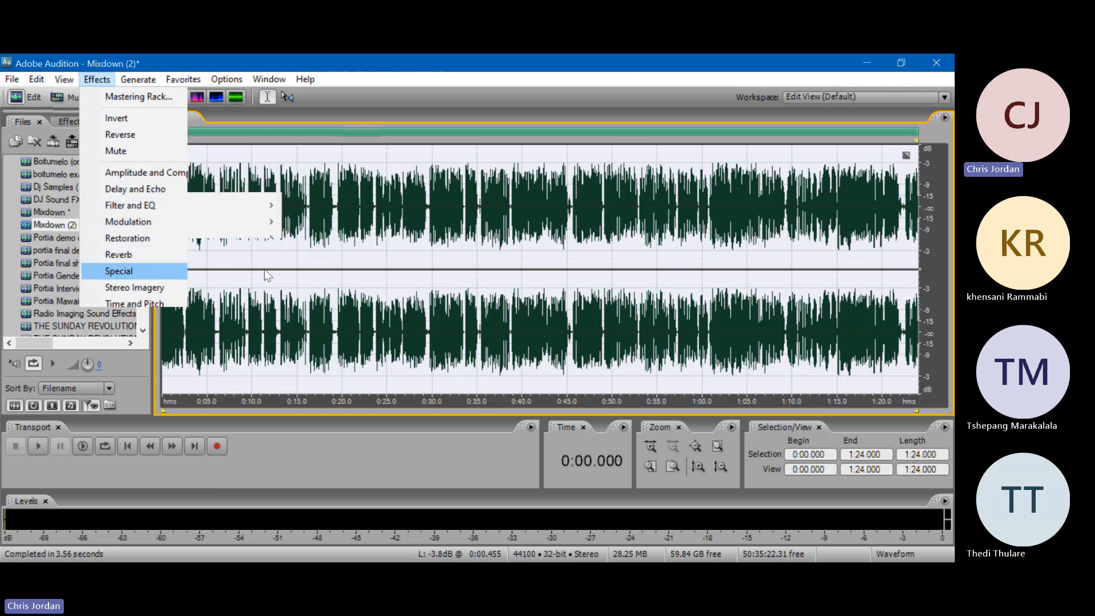
{"action": "mouse_move", "coordinate": [263, 206]}
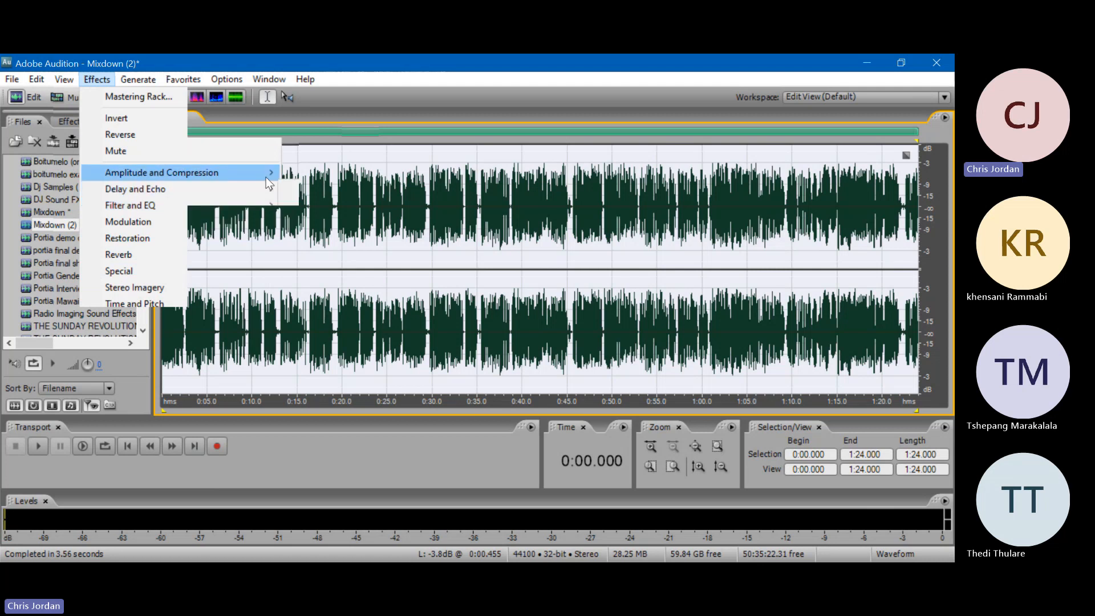
{"action": "mouse_move", "coordinate": [266, 177]}
{"action": "mouse_move", "coordinate": [249, 308]}
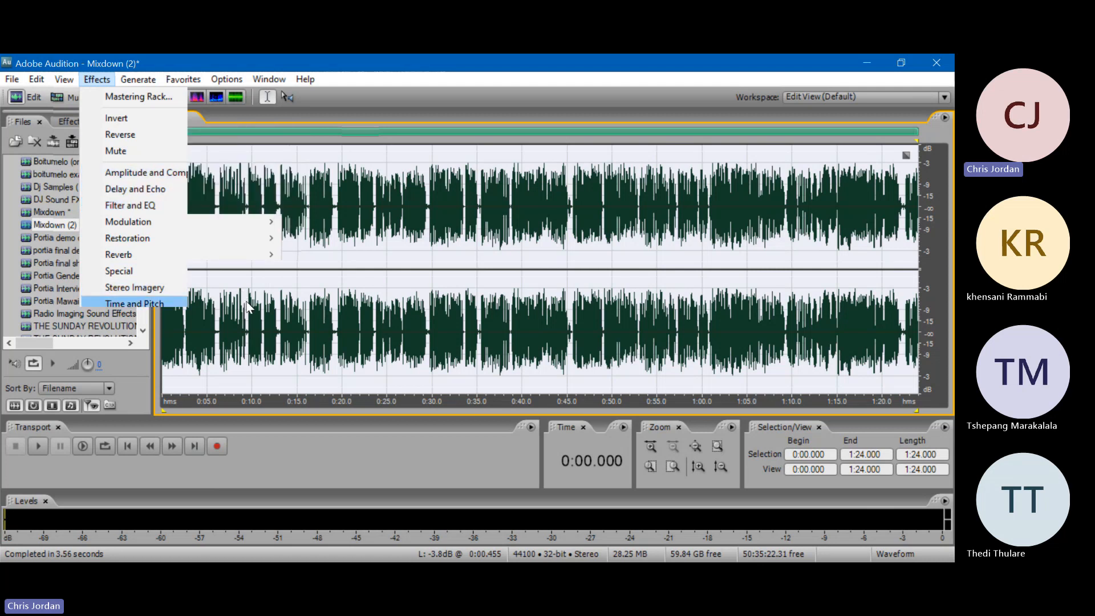
{"action": "left_click", "coordinate": [292, 303]}
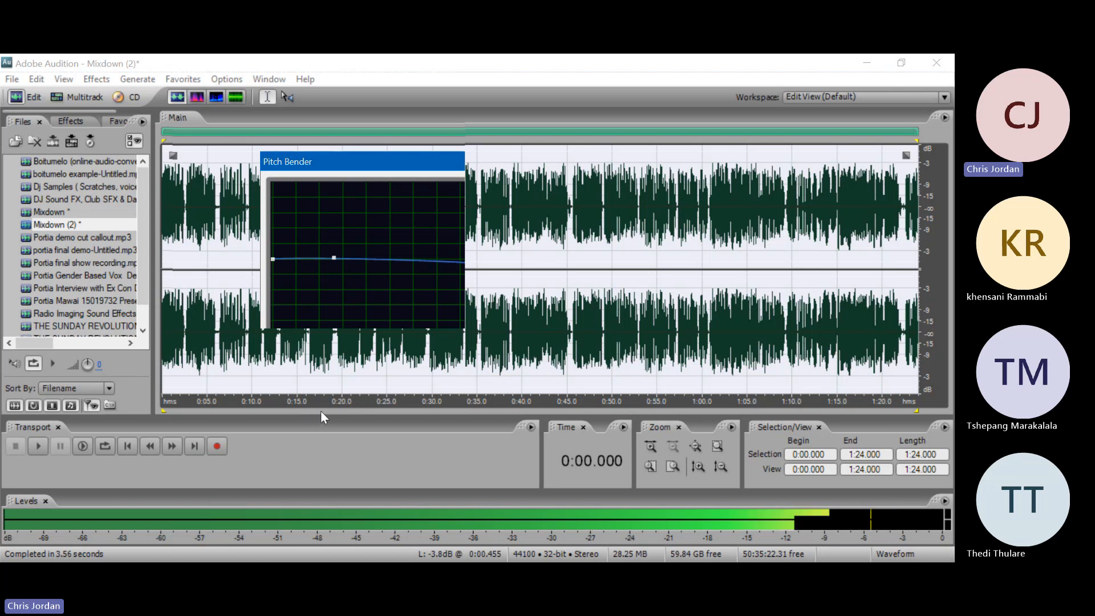
{"action": "left_click", "coordinate": [327, 393]}
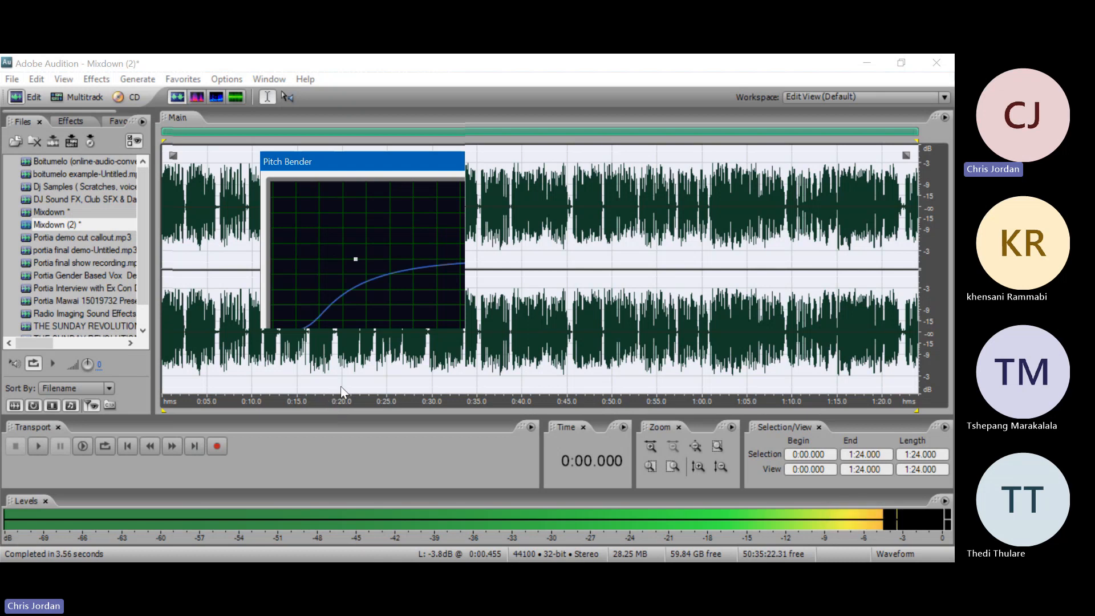
{"action": "left_click", "coordinate": [315, 402]}
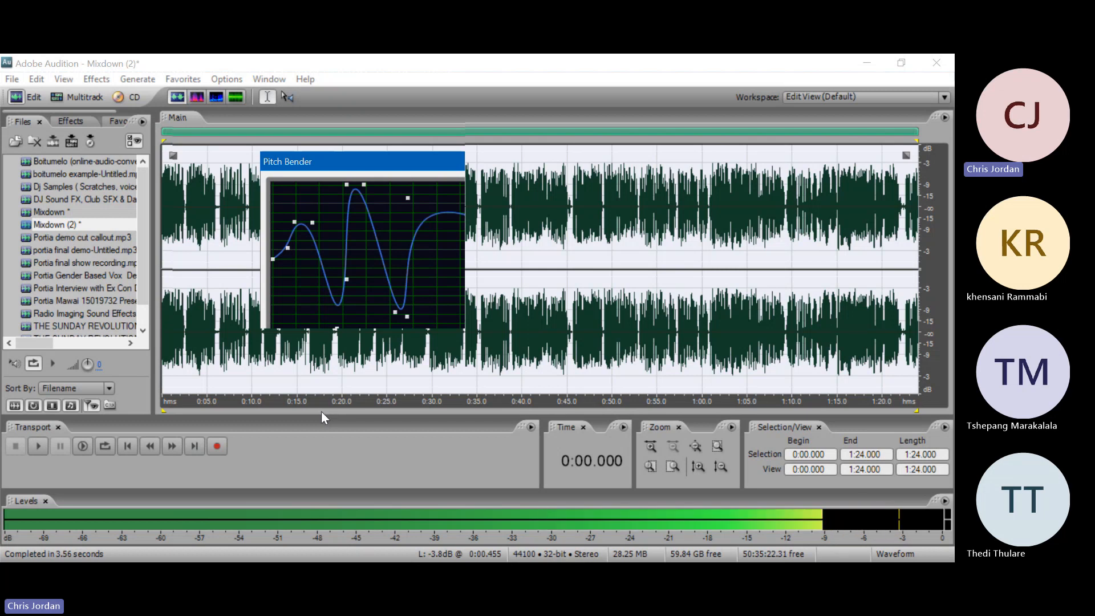
{"action": "left_click", "coordinate": [321, 412]}
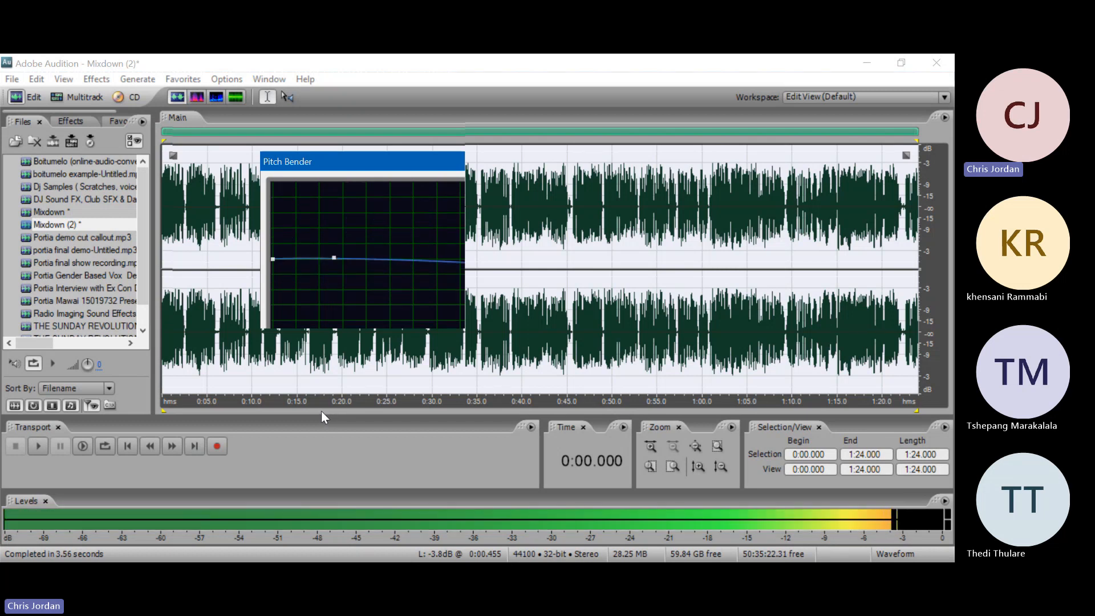
{"action": "left_click", "coordinate": [324, 419]}
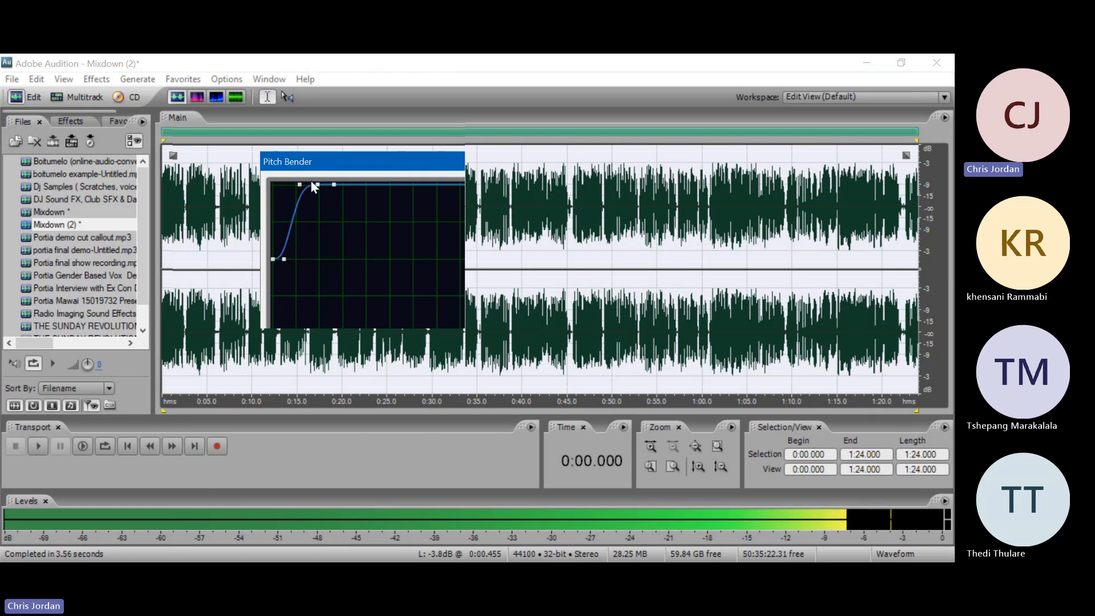
- Lower the raised points of the pitch curve to slightly above the centre line while previewing, and stop the preview
{"action": "left_click_drag", "start_coordinate": [317, 184], "coordinate": [302, 246]}
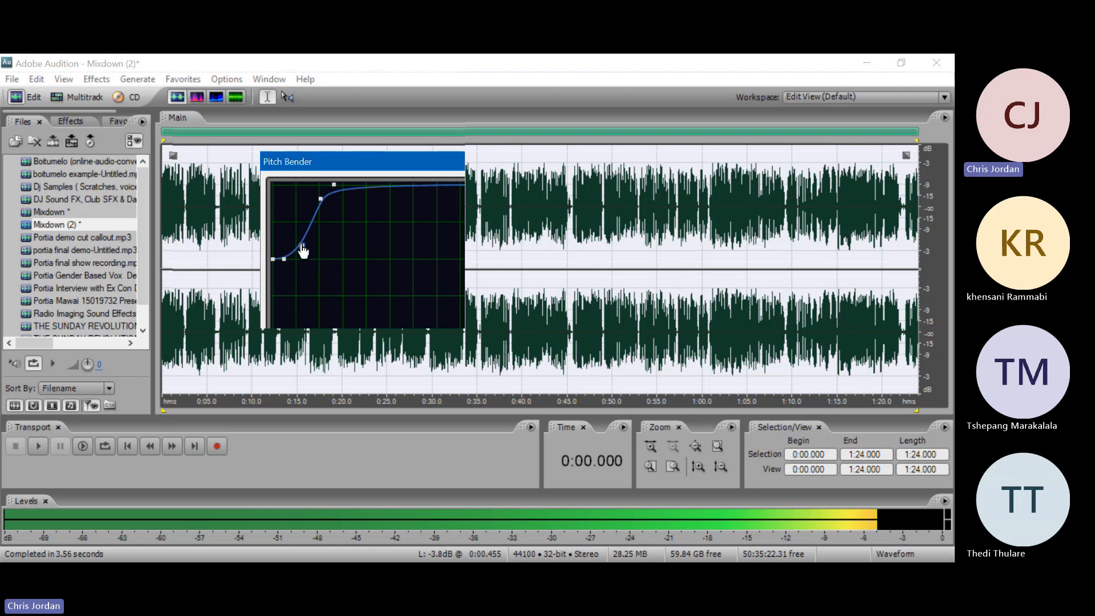
{"action": "left_click_drag", "start_coordinate": [321, 199], "coordinate": [322, 248]}
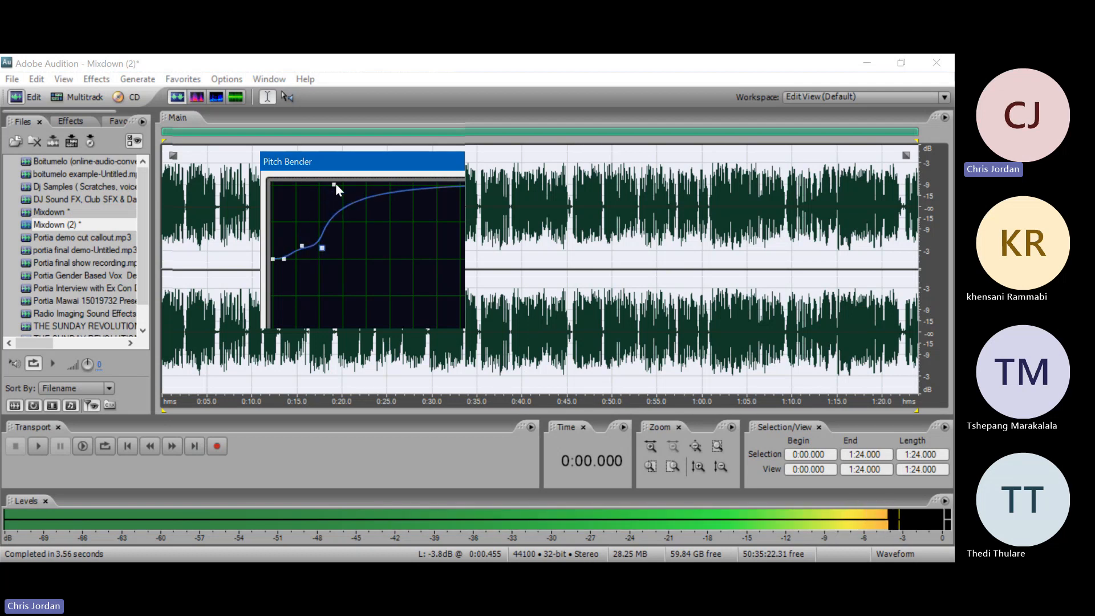
{"action": "left_click_drag", "start_coordinate": [335, 184], "coordinate": [350, 256]}
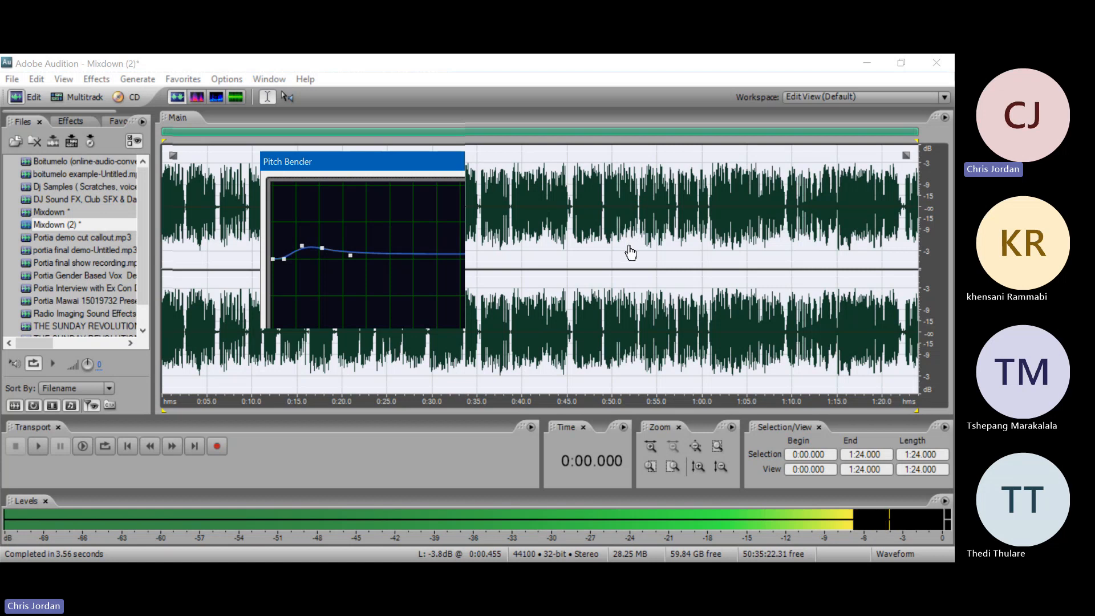
{"action": "left_click_drag", "start_coordinate": [302, 246], "coordinate": [305, 250]}
{"action": "left_click_drag", "start_coordinate": [350, 259], "coordinate": [351, 259]}
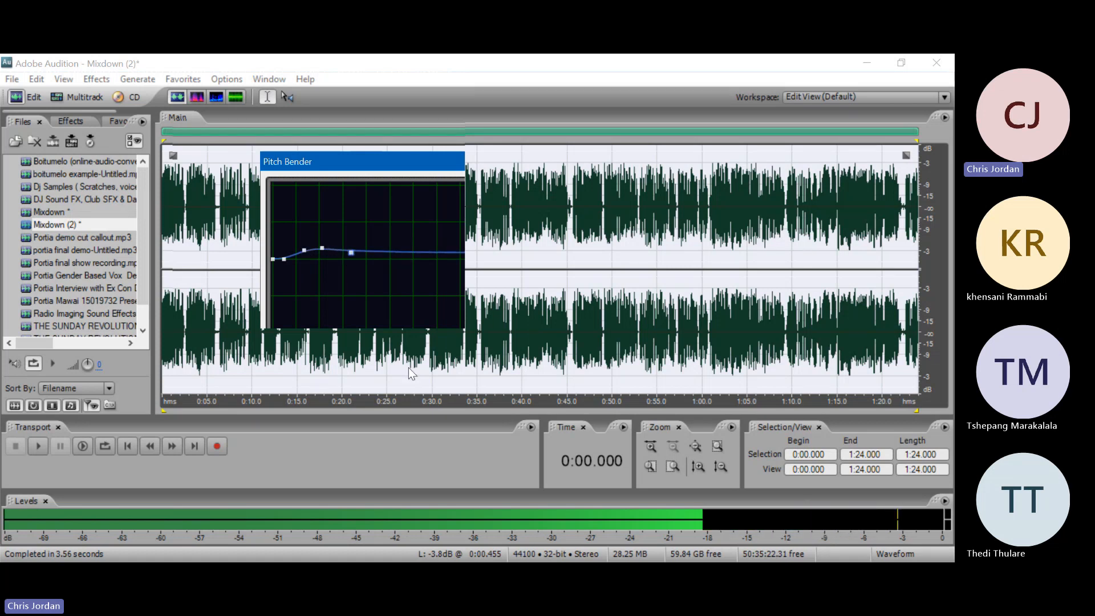
{"action": "left_click", "coordinate": [634, 389]}
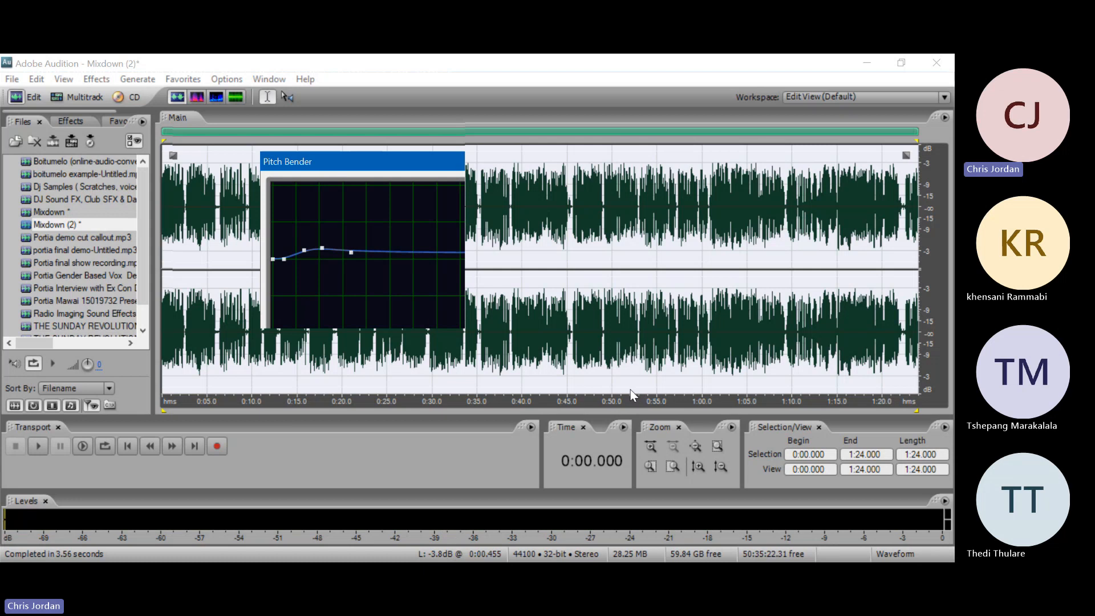
- Raise the first two pitch curve points slightly above the centre line and apply the pitch bend
{"action": "left_click", "coordinate": [273, 260]}
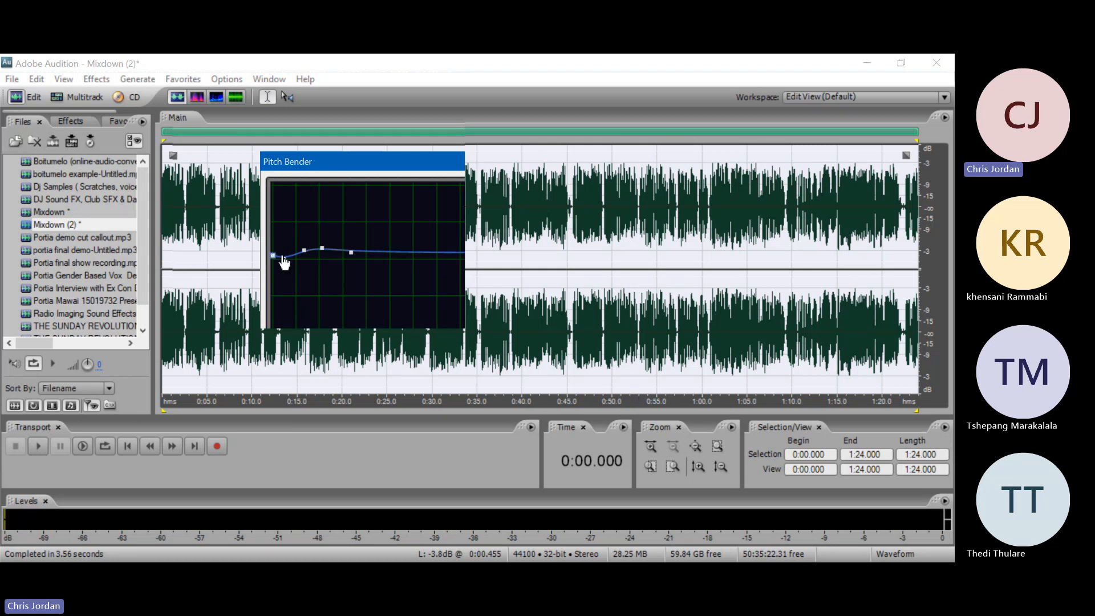
{"action": "left_click_drag", "start_coordinate": [284, 259], "coordinate": [285, 255]}
{"action": "left_click", "coordinate": [622, 386]}
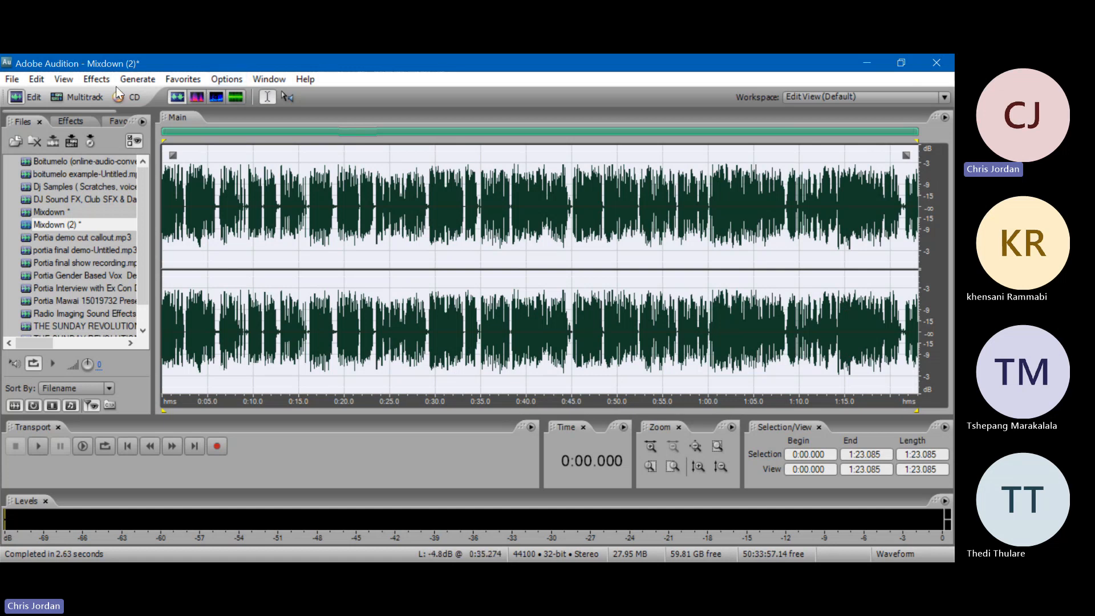
- Raise the level of the whole mixdown with an Amplitude and Compression effect and play the result
{"action": "left_click", "coordinate": [97, 79]}
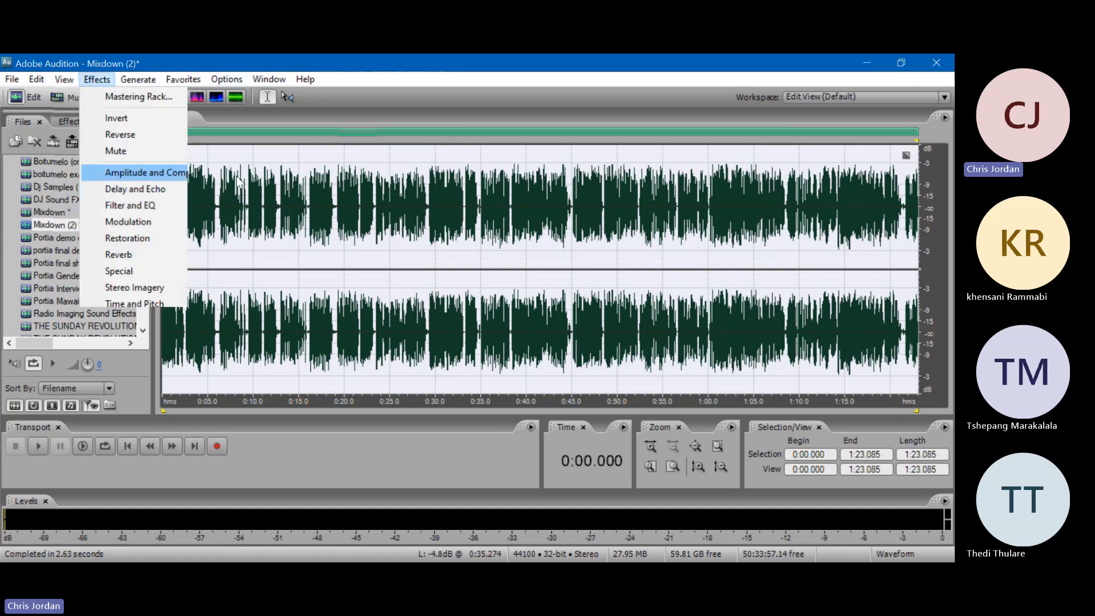
{"action": "mouse_move", "coordinate": [222, 172]}
{"action": "left_click", "coordinate": [337, 192]}
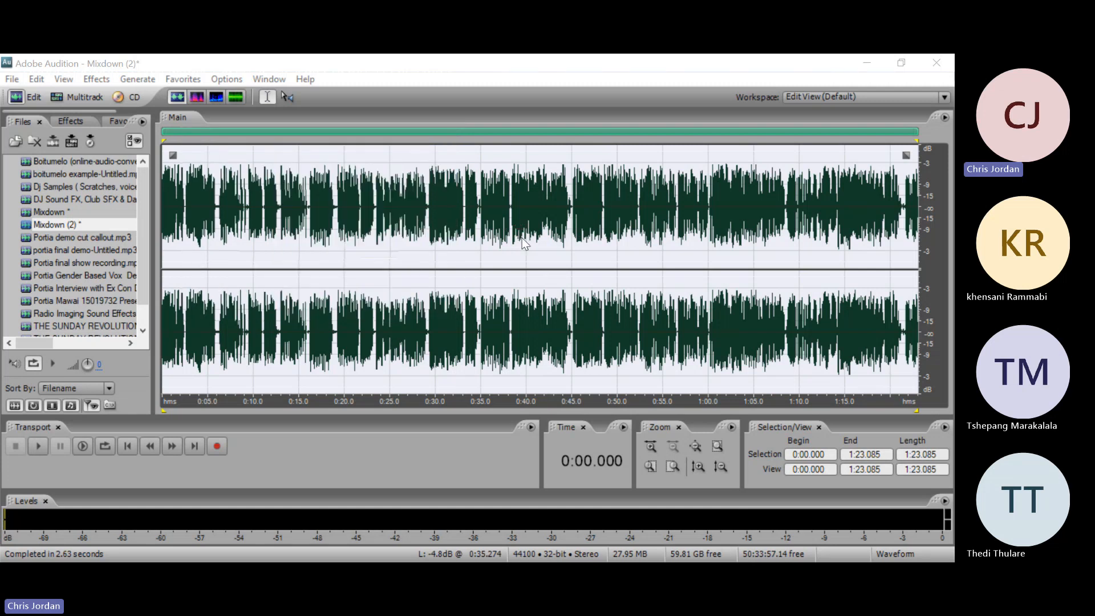
{"action": "left_click", "coordinate": [574, 277]}
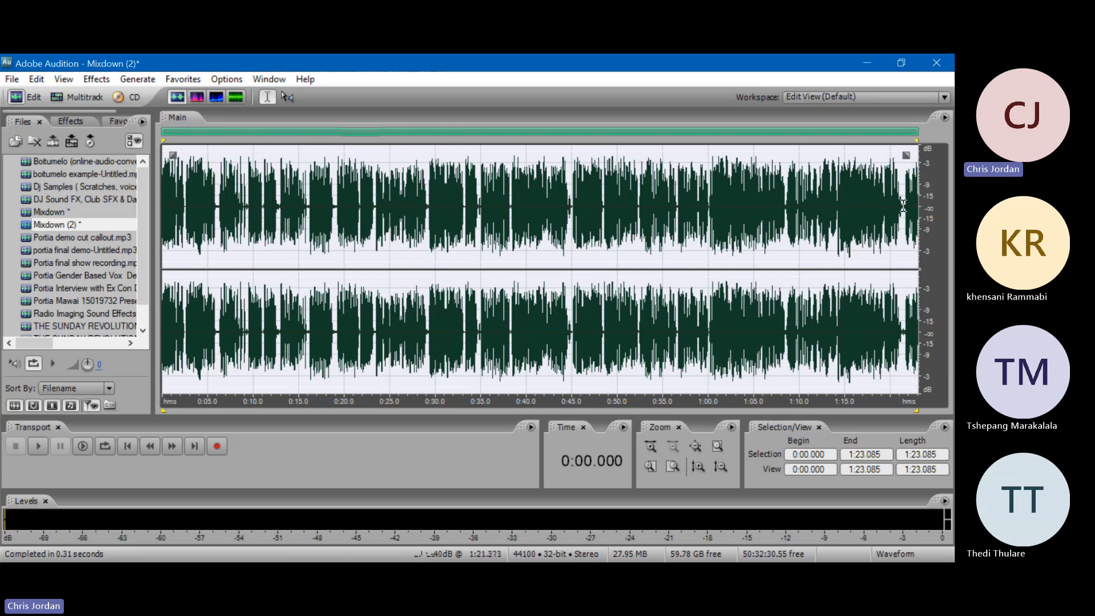
{"action": "key", "text": "space"}
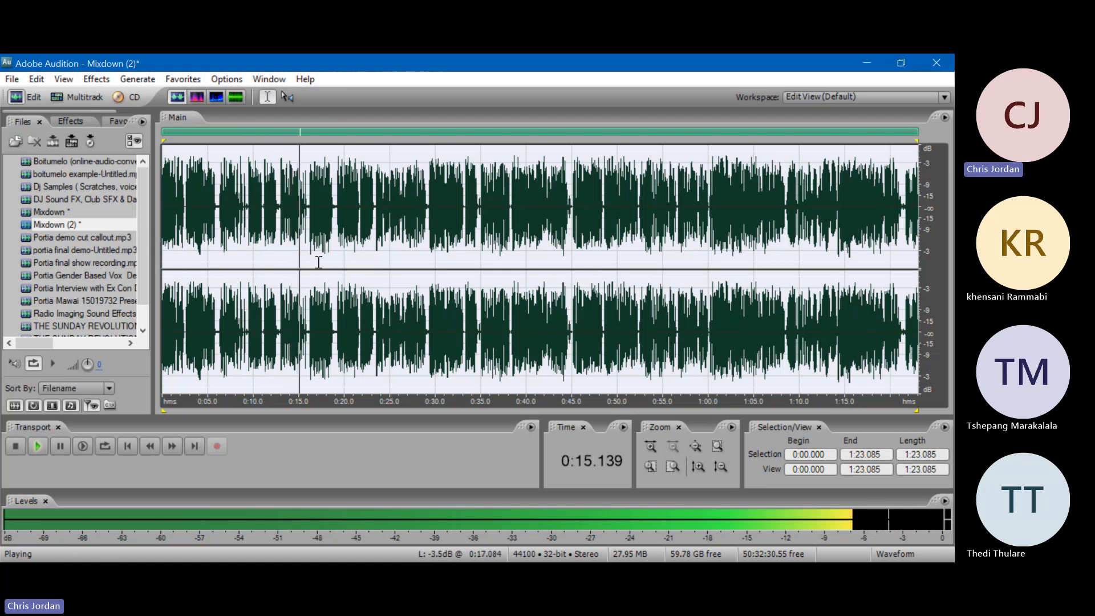
{"action": "key", "text": "space"}
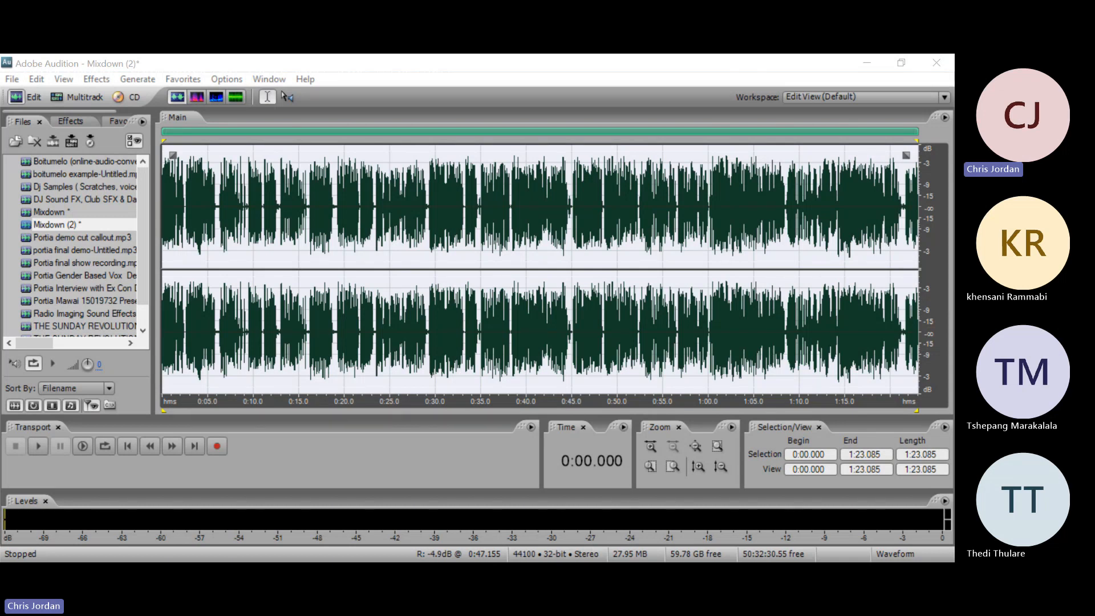
- Select the short sound from 0:21.427 to 0:21.713 in the mixdown and audition it
{"action": "scroll", "coordinate": [365, 130], "scroll_direction": "up", "scroll_amount": 5}
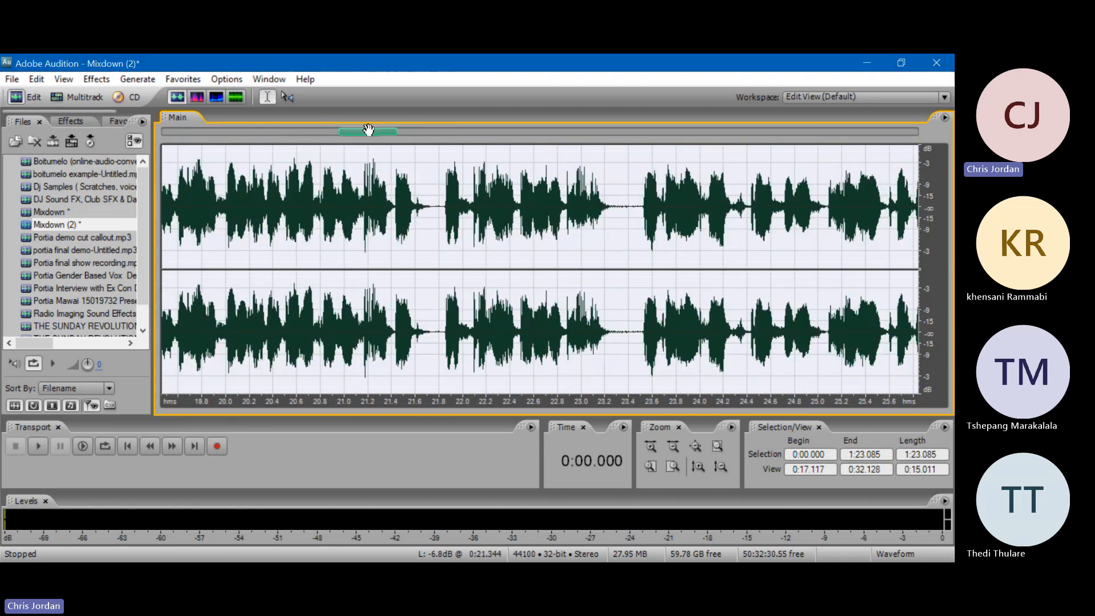
{"action": "scroll", "coordinate": [368, 130], "scroll_direction": "up", "scroll_amount": 8}
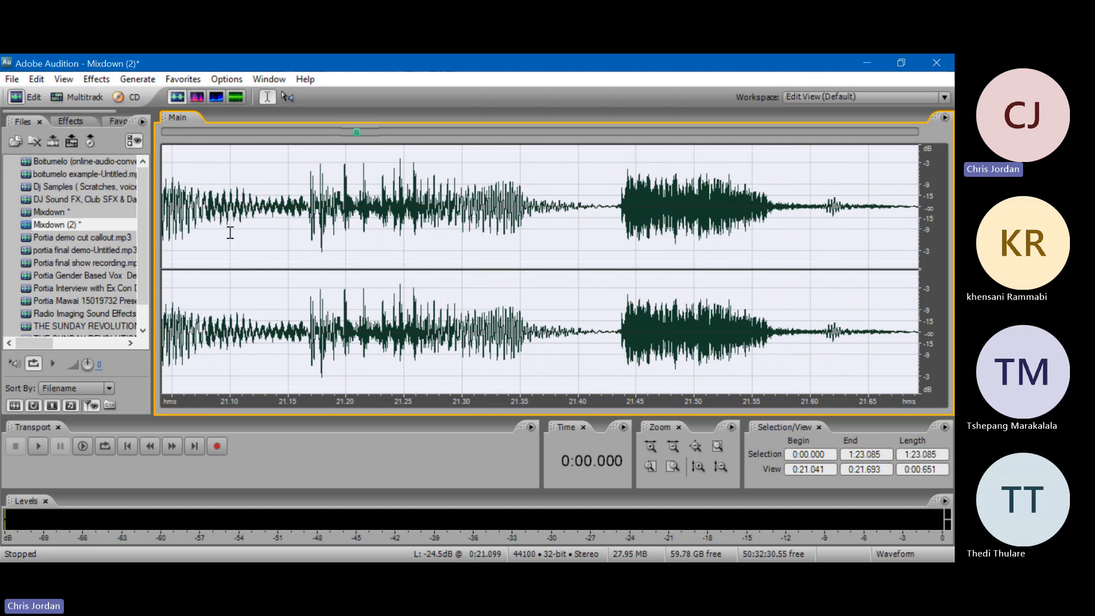
{"action": "left_click", "coordinate": [309, 218]}
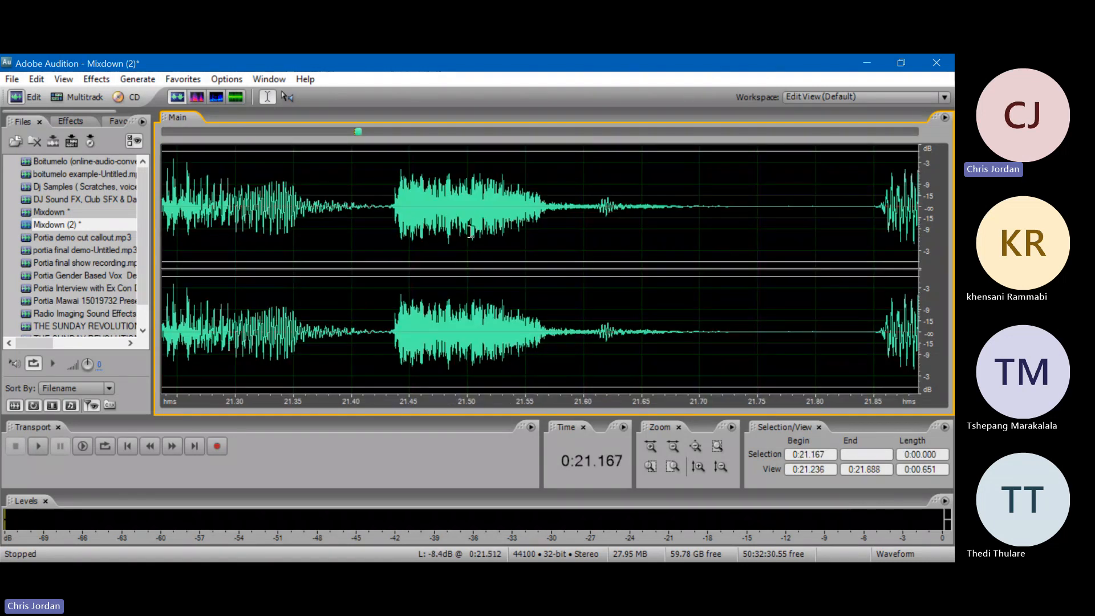
{"action": "left_click_drag", "start_coordinate": [383, 217], "coordinate": [714, 232]}
{"action": "key", "text": "space"}
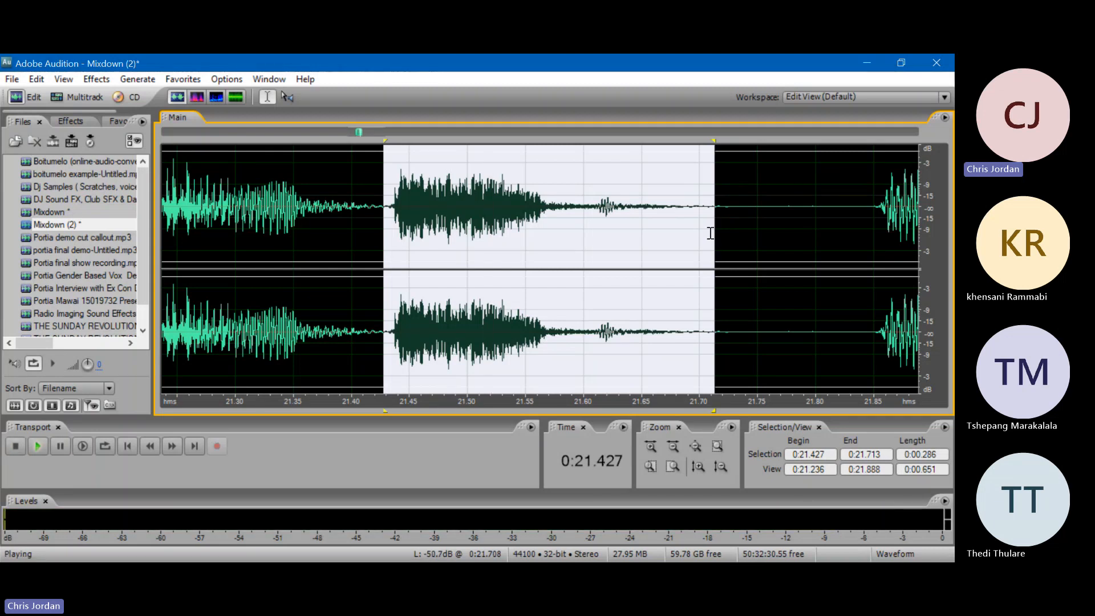
{"action": "key", "text": "space"}
{"action": "scroll", "coordinate": [432, 126], "scroll_direction": "down", "scroll_amount": 5}
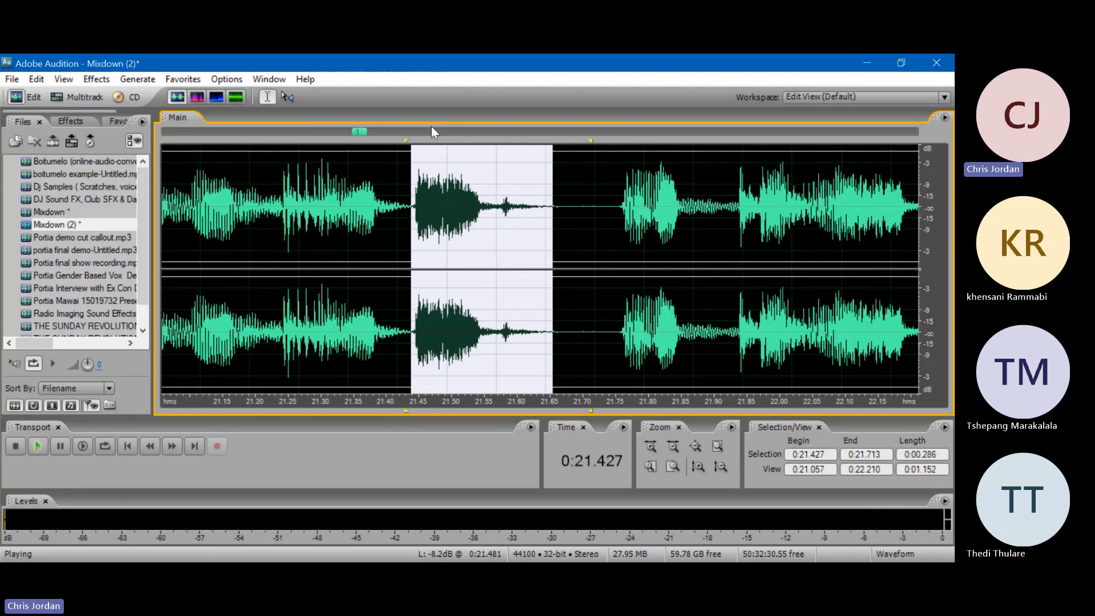
{"action": "key", "text": "space"}
{"action": "scroll", "coordinate": [431, 126], "scroll_direction": "down", "scroll_amount": 1}
{"action": "key", "text": "space"}
{"action": "scroll", "coordinate": [431, 126], "scroll_direction": "down", "scroll_amount": 1}
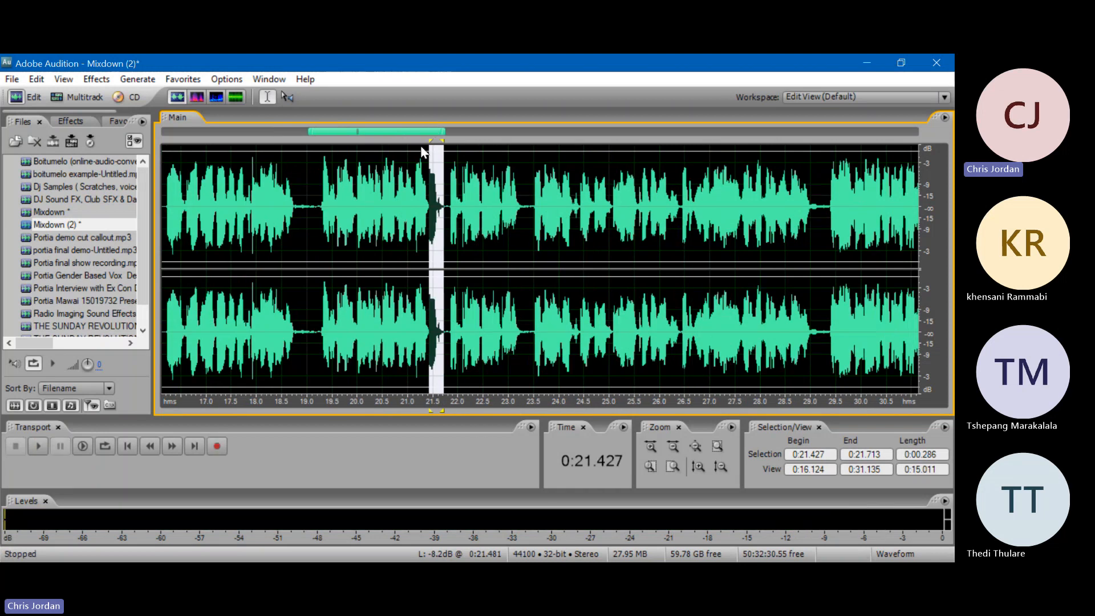
- Play the mixdown from several starting points between about 0:17.4 and 0:20 to check the pauses between phrases
{"action": "key", "text": "space"}
{"action": "left_click", "coordinate": [339, 186]}
{"action": "key", "text": "space"}
{"action": "left_click", "coordinate": [290, 193]}
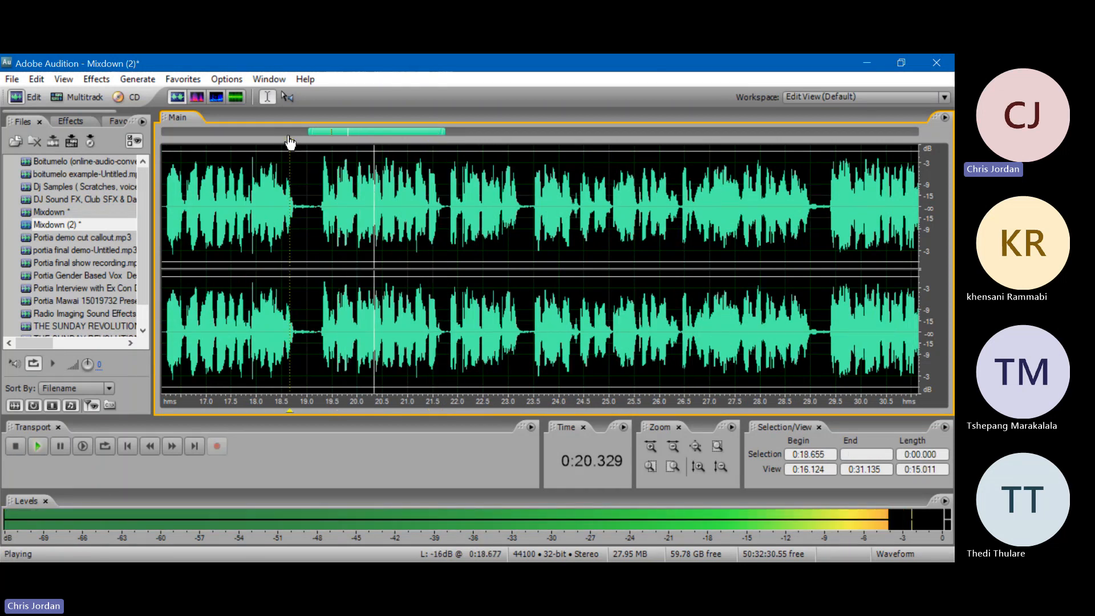
{"action": "key", "text": "space"}
{"action": "scroll", "coordinate": [288, 140], "scroll_direction": "down", "scroll_amount": 3}
{"action": "left_click", "coordinate": [262, 196]}
{"action": "key", "text": "space"}
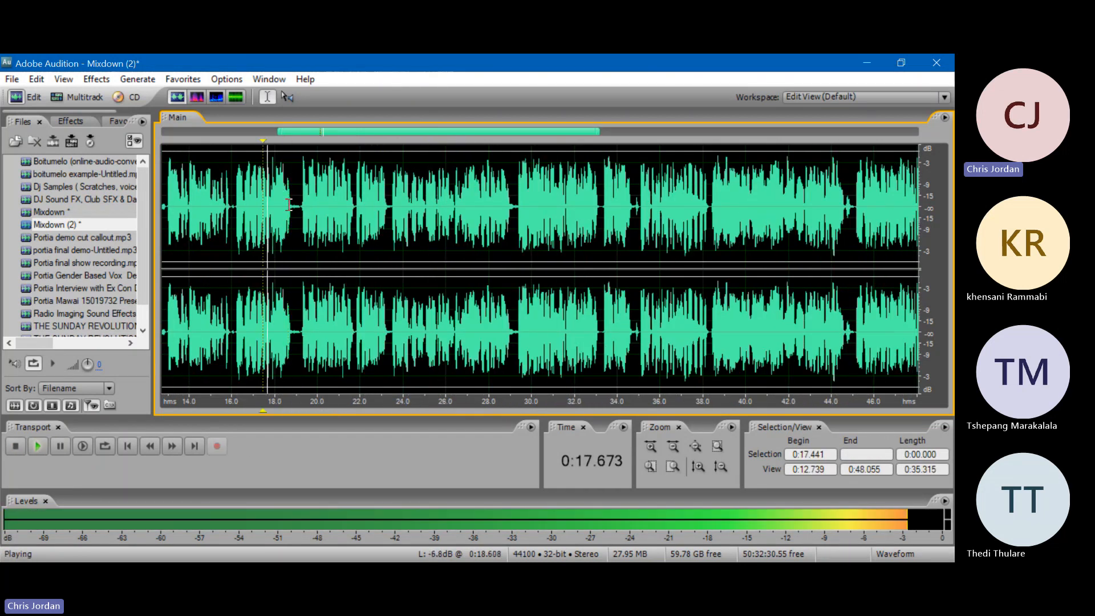
- Delete the section from 0:18.819 to 0:19.131 in the pause between phrases and play the join from 0:17.728
{"action": "scroll", "coordinate": [288, 204], "scroll_direction": "up", "scroll_amount": 4}
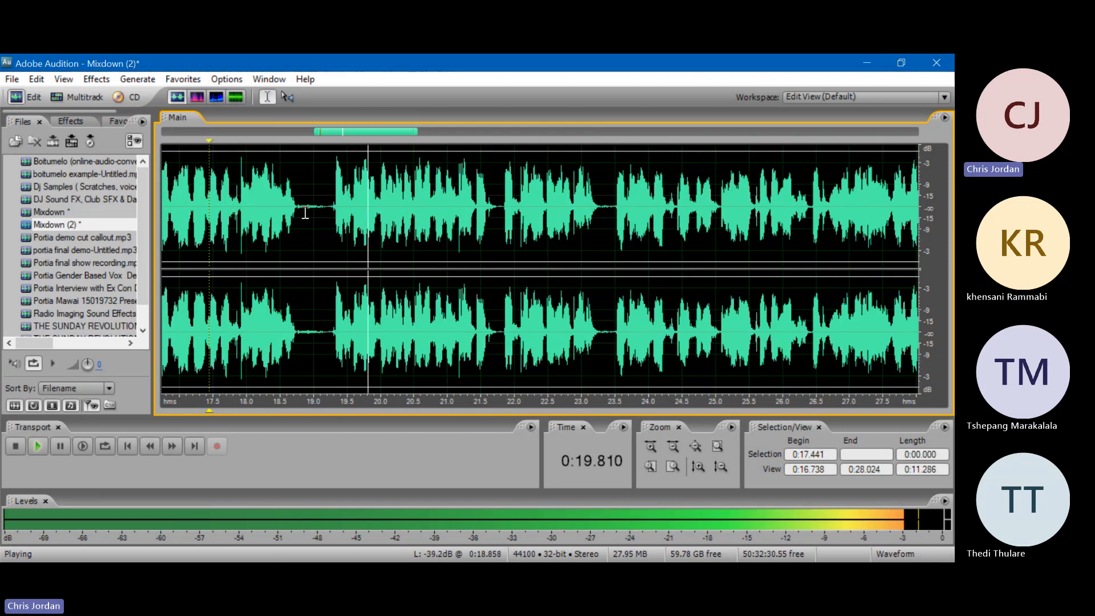
{"action": "left_click", "coordinate": [302, 210]}
{"action": "left_click_drag", "start_coordinate": [302, 209], "coordinate": [321, 211]}
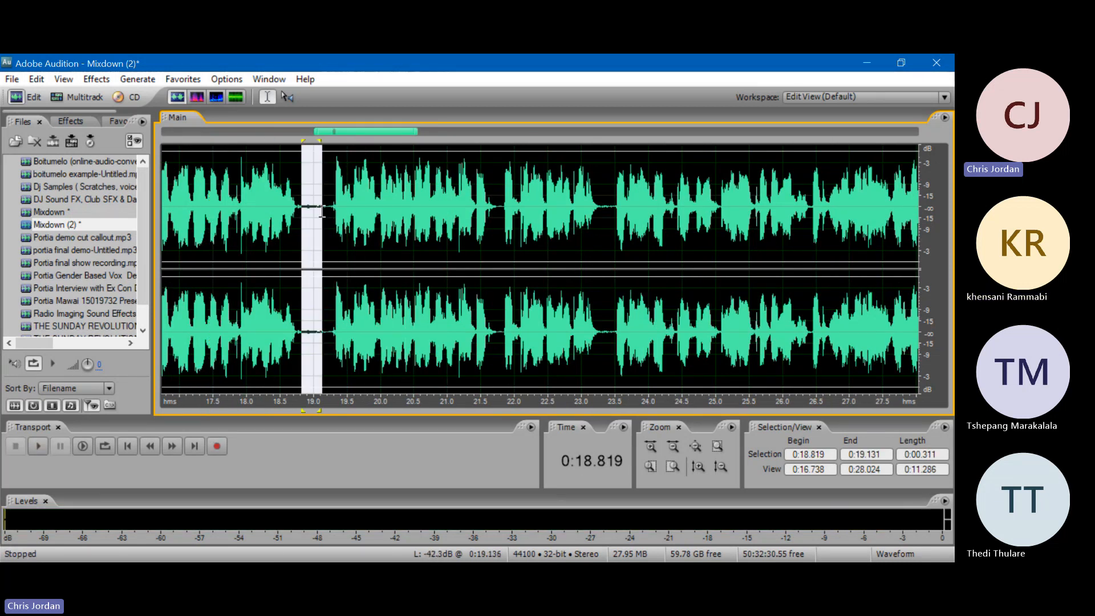
{"action": "key", "text": "Delete"}
{"action": "left_click", "coordinate": [229, 216]}
{"action": "key", "text": "space"}
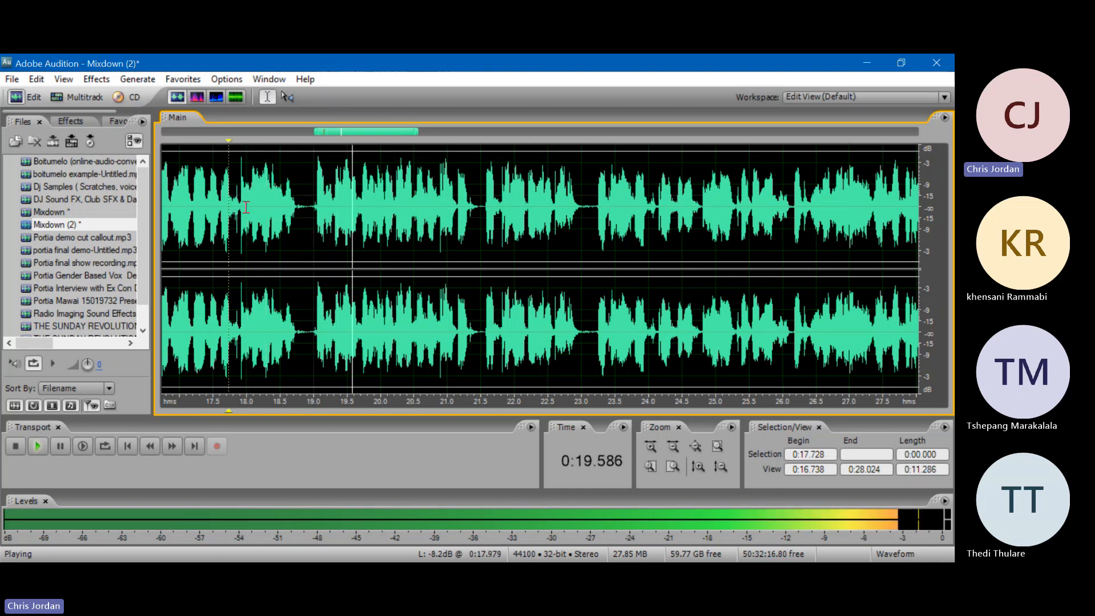
{"action": "key", "text": "space"}
- Cut about 0.25 s out of the pause near 0:06.0 and play the join from 0:04.806
{"action": "scroll", "coordinate": [329, 134], "scroll_direction": "down", "scroll_amount": 3}
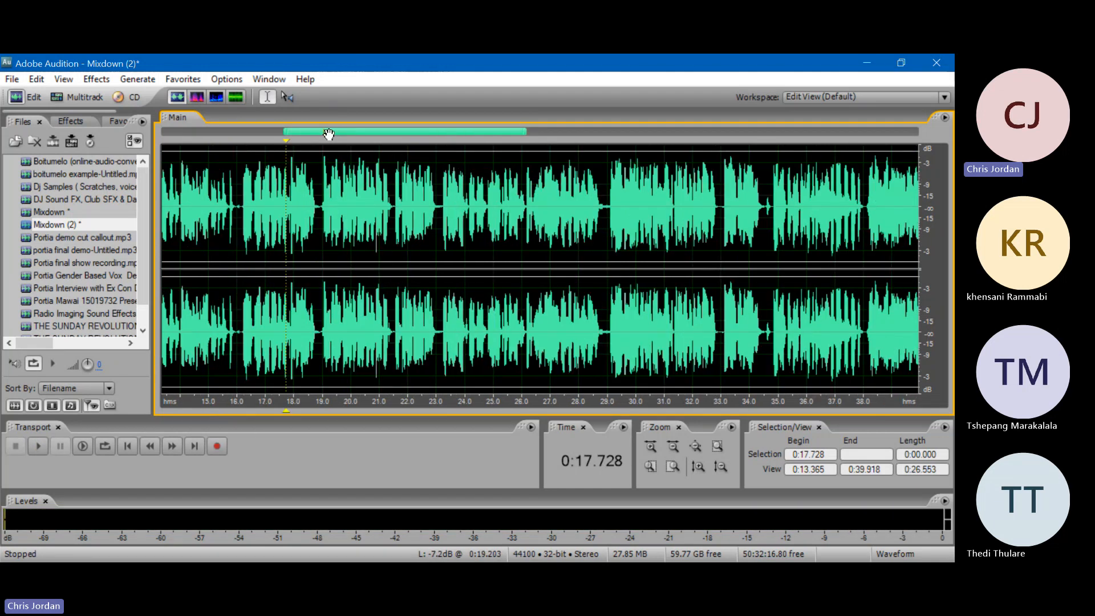
{"action": "left_click_drag", "start_coordinate": [328, 134], "coordinate": [181, 153]}
{"action": "left_click", "coordinate": [323, 200]}
{"action": "key", "text": "space"}
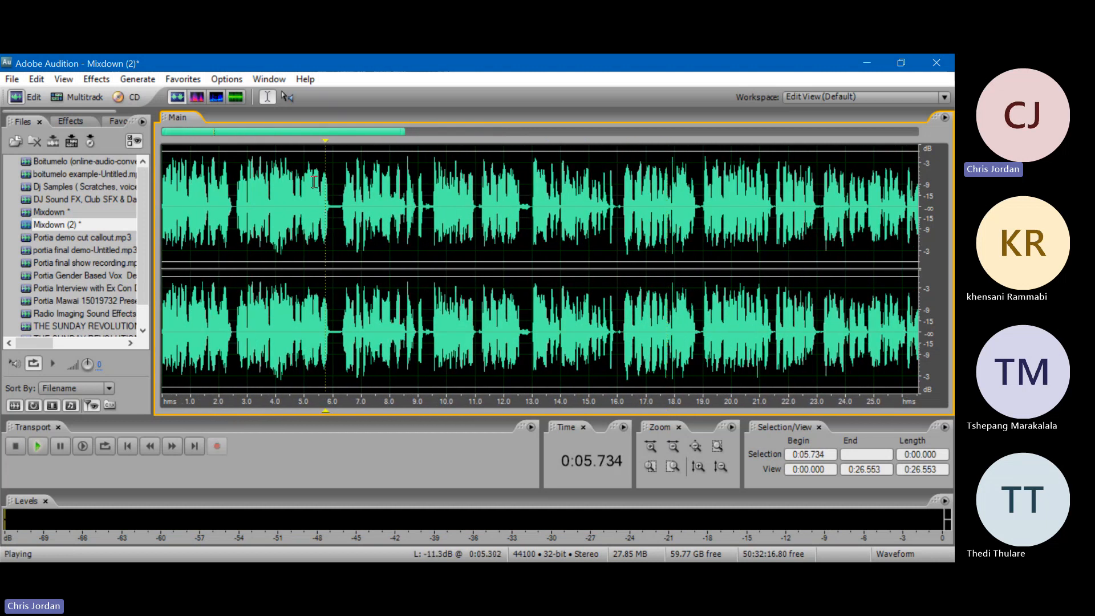
{"action": "scroll", "coordinate": [330, 135], "scroll_direction": "up", "scroll_amount": 2}
{"action": "scroll", "coordinate": [330, 135], "scroll_direction": "up", "scroll_amount": 2}
{"action": "key", "text": "space"}
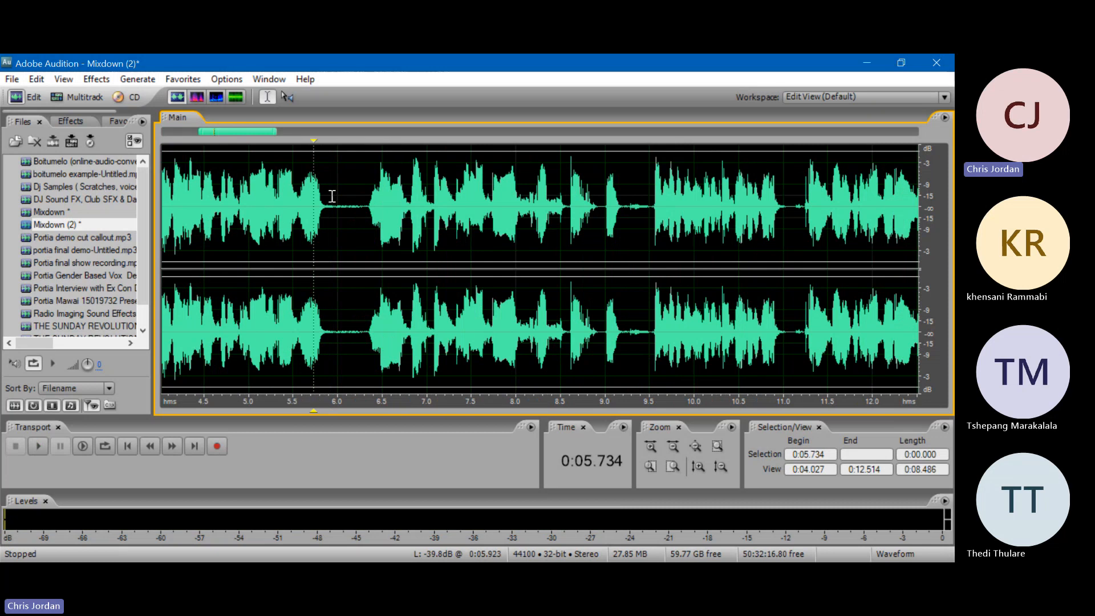
{"action": "left_click_drag", "start_coordinate": [337, 205], "coordinate": [359, 207]}
{"action": "key", "text": "Delete"}
{"action": "left_click", "coordinate": [231, 228]}
{"action": "key", "text": "space"}
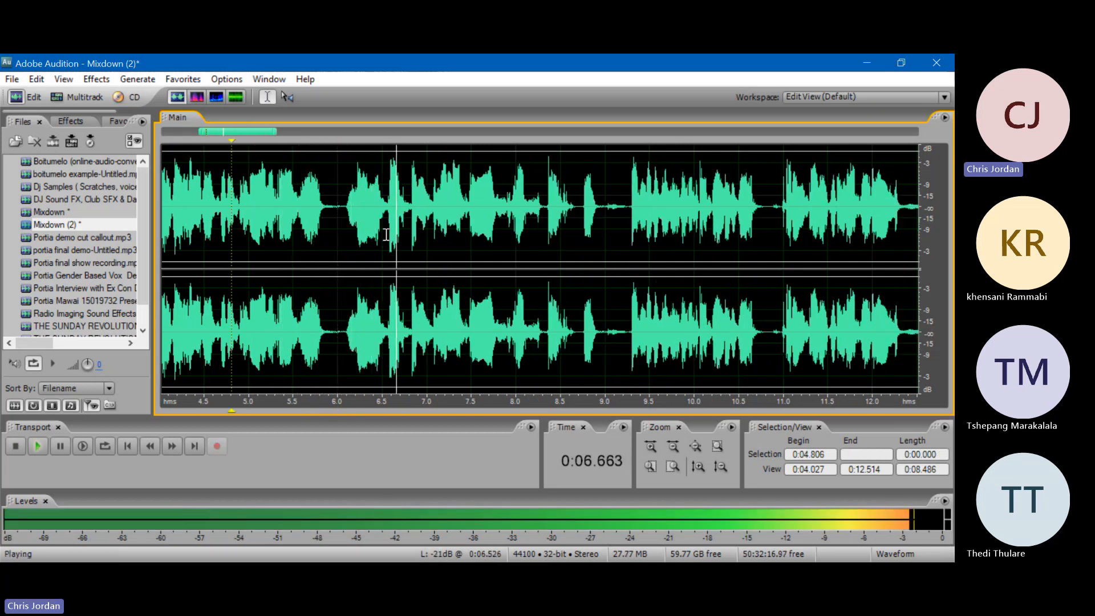
- Mute the breath noise between 0:09.000 and 0:09.188 and check it by playing from 0:08.211
{"action": "scroll", "coordinate": [295, 129], "scroll_direction": "down", "scroll_amount": 2}
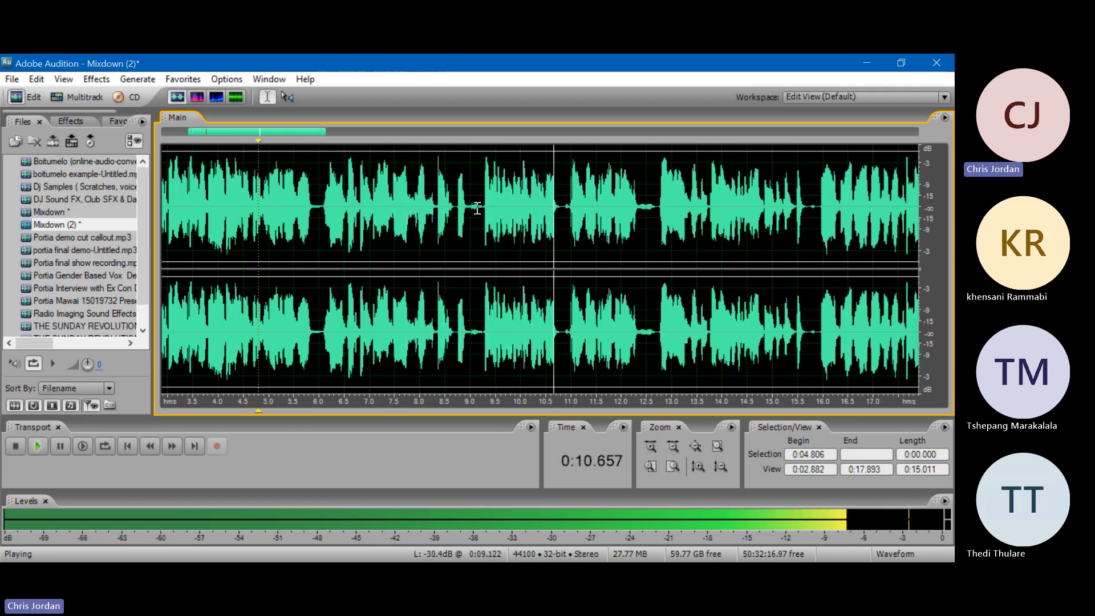
{"action": "key", "text": "space"}
{"action": "left_click_drag", "start_coordinate": [470, 208], "coordinate": [479, 209]}
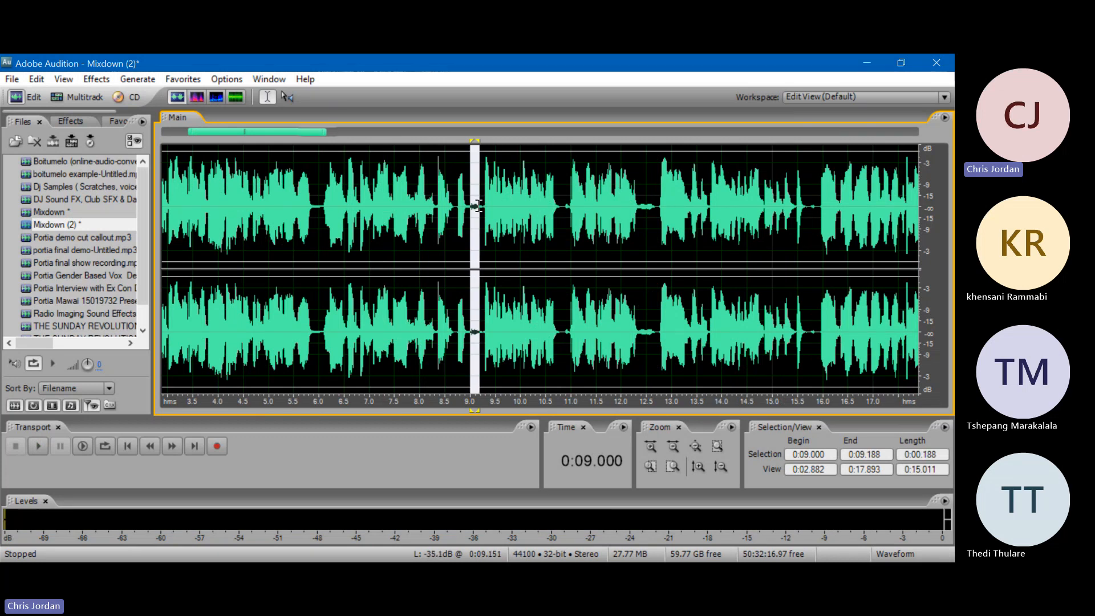
{"action": "left_click", "coordinate": [96, 78]}
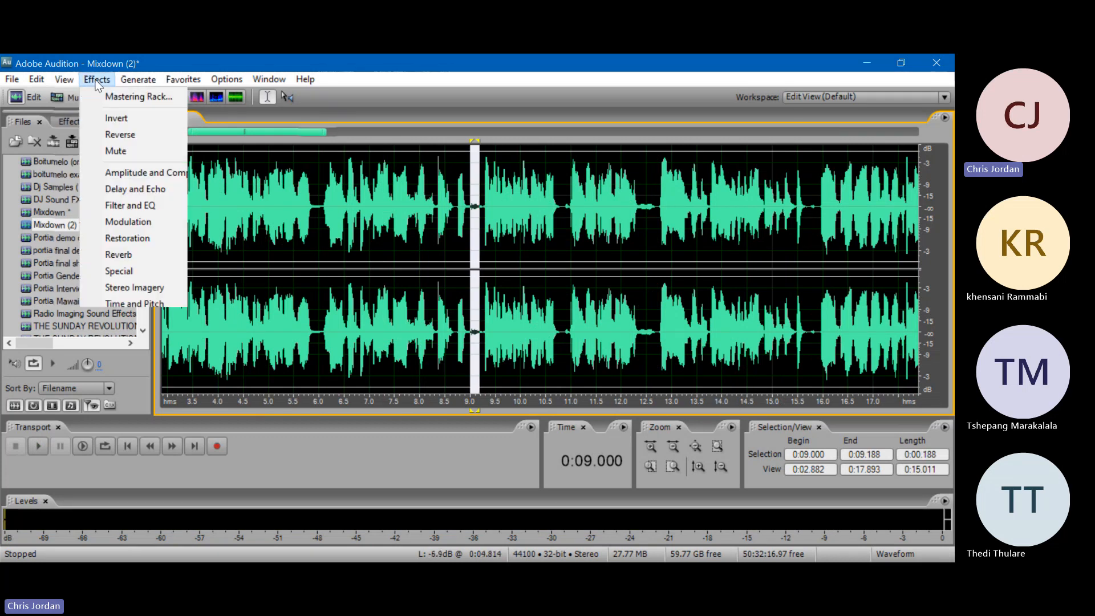
{"action": "left_click", "coordinate": [142, 149]}
{"action": "left_click", "coordinate": [431, 229]}
{"action": "key", "text": "space"}
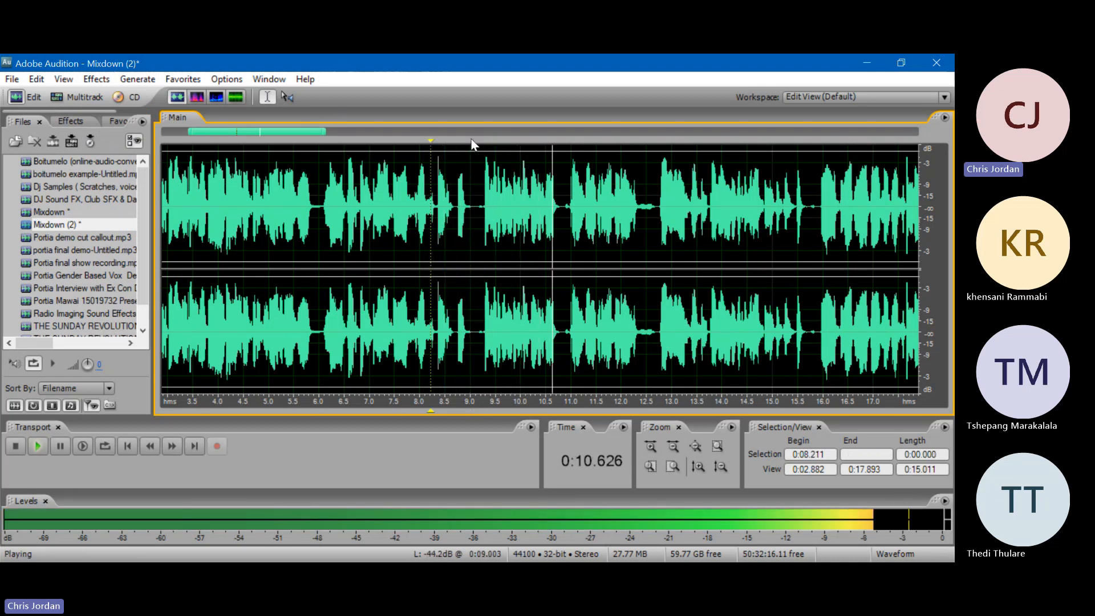
{"action": "key", "text": "space"}
- Delete about 0.1 s of the muted gap near 0:09.1 and play the result from 0:08.600
{"action": "scroll", "coordinate": [484, 180], "scroll_direction": "up", "scroll_amount": 2}
{"action": "left_click_drag", "start_coordinate": [493, 215], "coordinate": [479, 214]}
{"action": "key", "text": "Delete"}
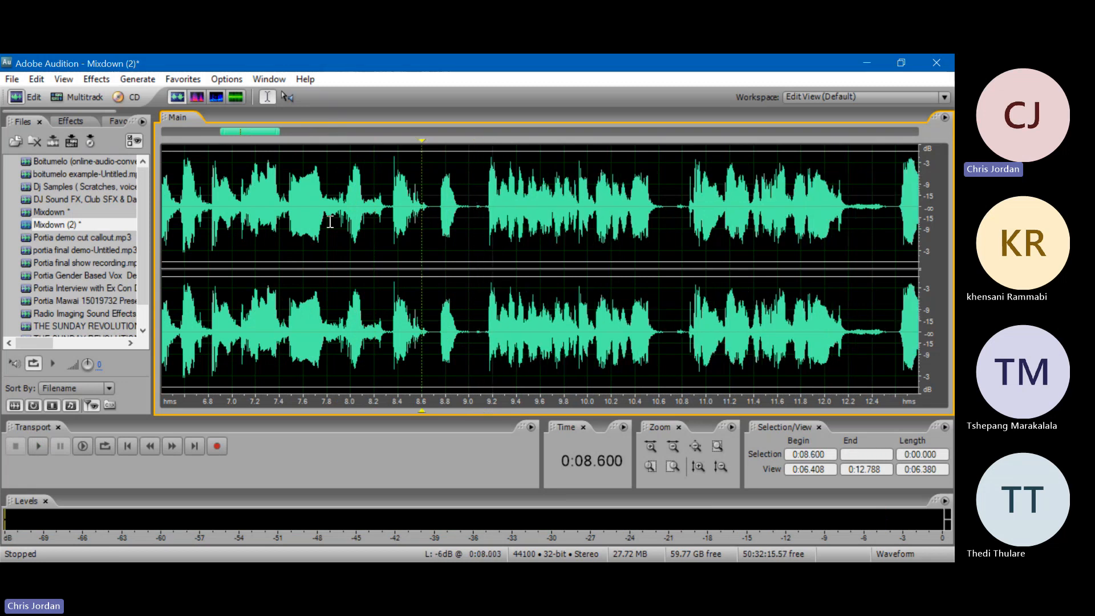
{"action": "left_click", "coordinate": [422, 216]}
{"action": "key", "text": "space"}
{"action": "scroll", "coordinate": [354, 157], "scroll_direction": "down", "scroll_amount": 4}
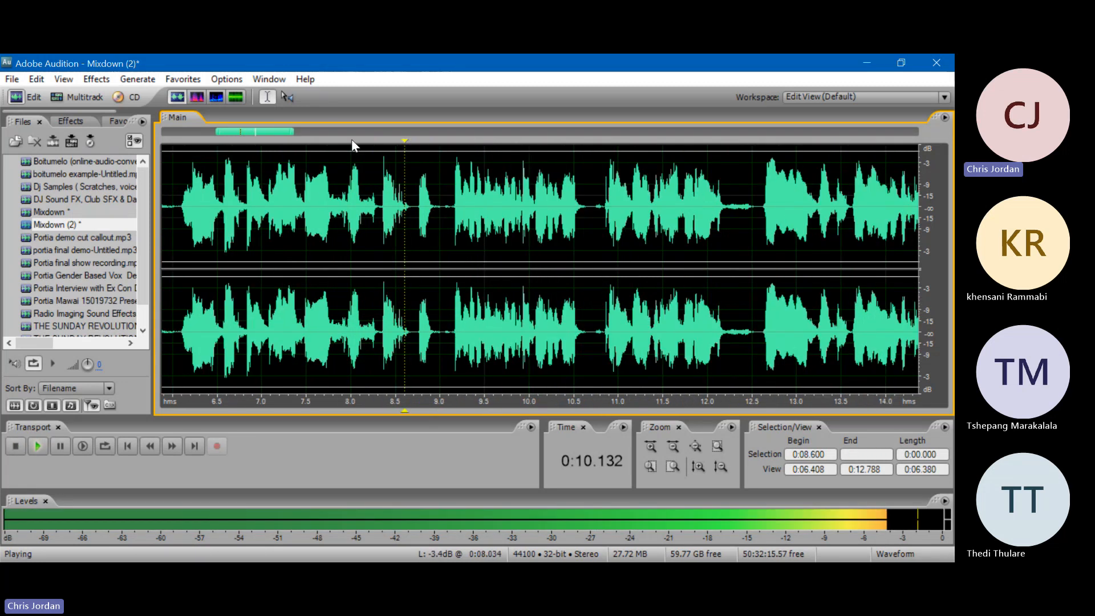
{"action": "scroll", "coordinate": [352, 144], "scroll_direction": "down", "scroll_amount": 3}
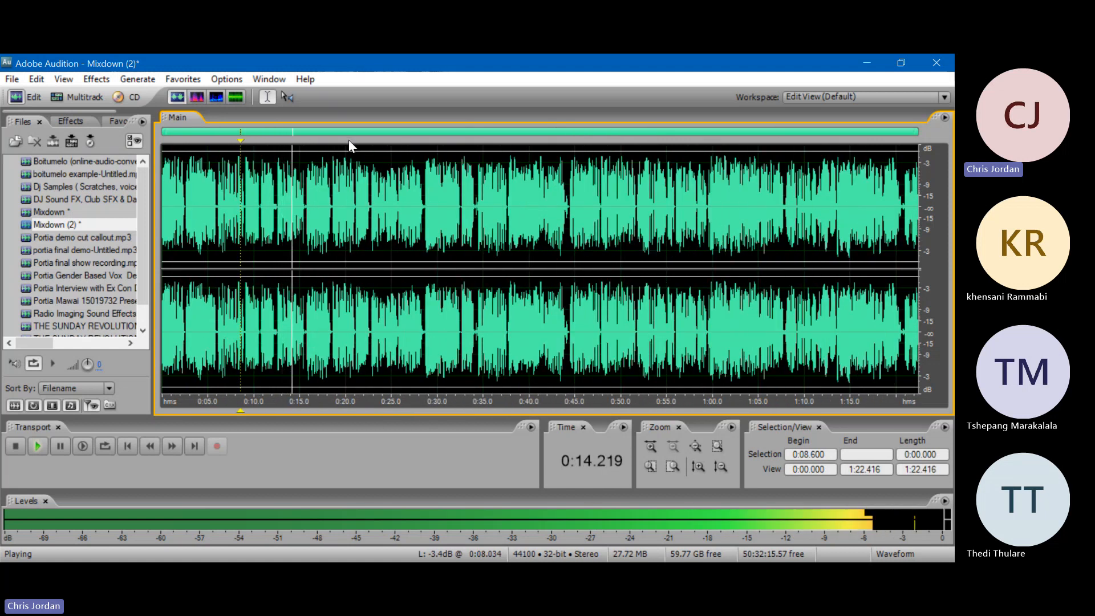
{"action": "key", "text": "space"}
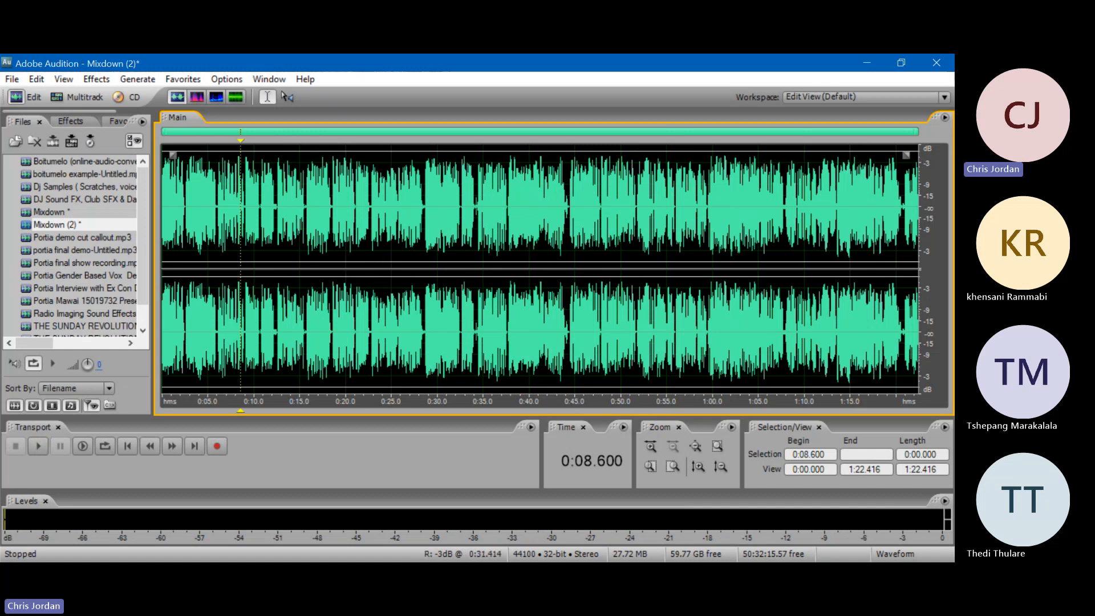
{"action": "left_click", "coordinate": [671, 523]}
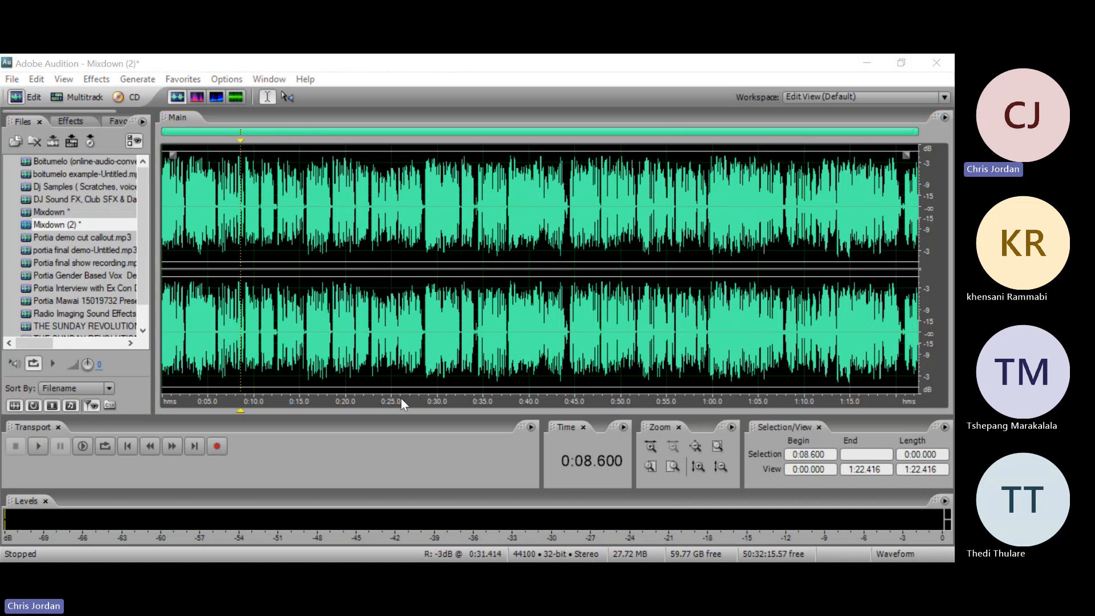